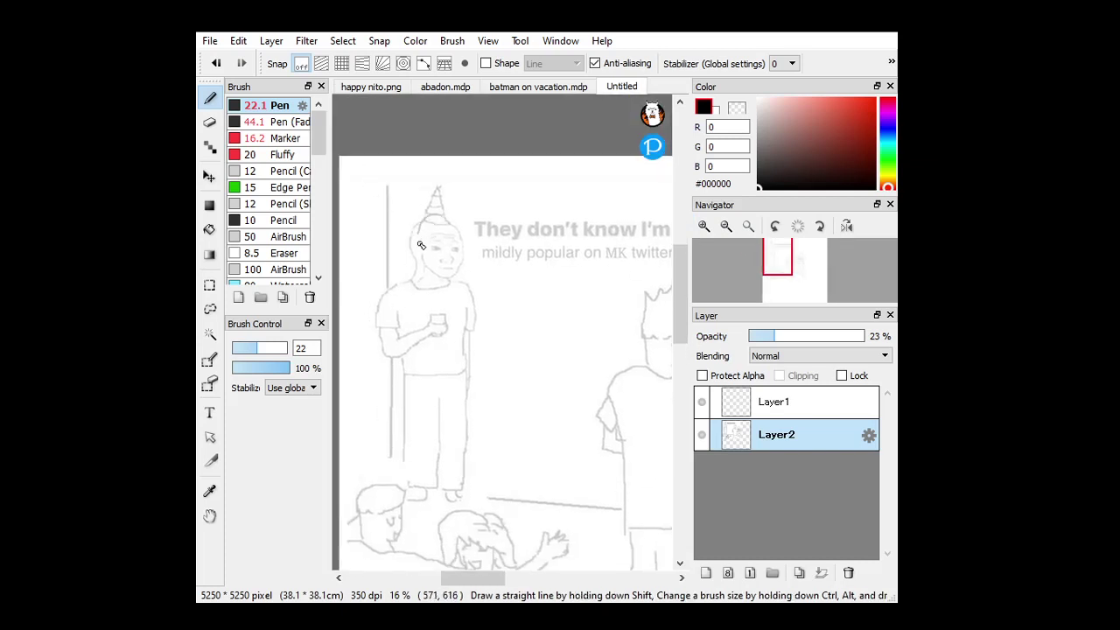
# Sketch the party figure's head, shoulders, torso and arm holding a cup on Layer1 over the faint standing man.
pyautogui.click(771, 404)
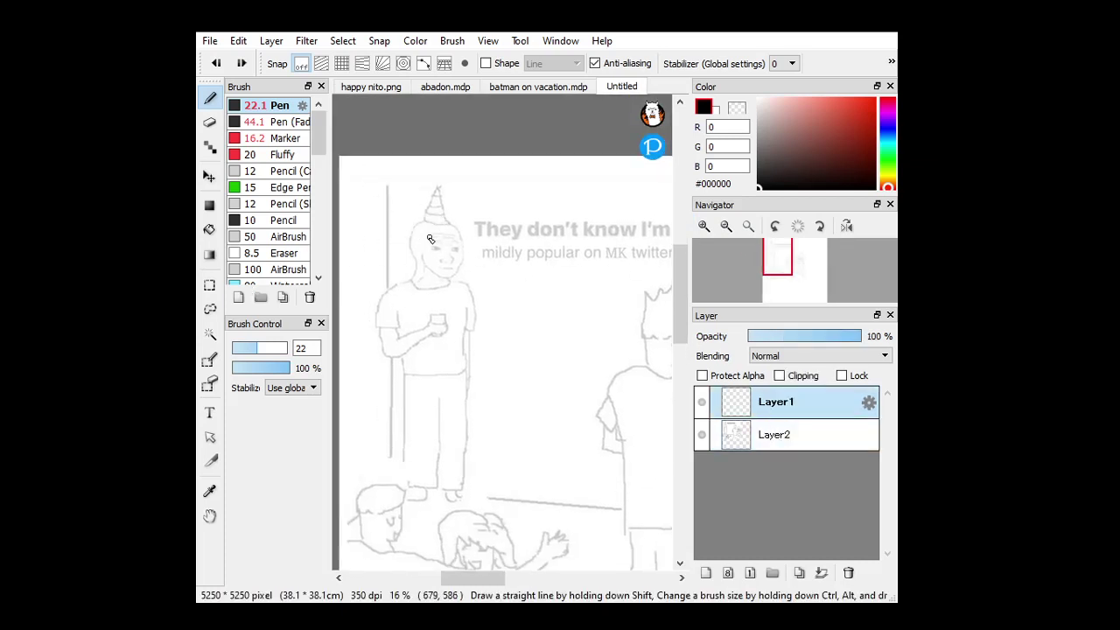
pyautogui.moveTo(442, 217)
pyautogui.mouseDown()
pyautogui.moveTo(415, 236)
pyautogui.moveTo(418, 265)
pyautogui.moveTo(423, 234)
pyautogui.moveTo(426, 258)
pyautogui.moveTo(445, 273)
pyautogui.moveTo(460, 255)
pyautogui.moveTo(460, 225)
pyautogui.moveTo(435, 212)
pyautogui.mouseUp()
pyautogui.hotkey('ctrl', 'z')
pyautogui.moveTo(423, 273); pyautogui.dragTo(390, 292)
pyautogui.moveTo(390, 292)
pyautogui.mouseDown()
pyautogui.moveTo(466, 280)
pyautogui.moveTo(384, 291)
pyautogui.moveTo(393, 318)
pyautogui.moveTo(379, 330)
pyautogui.moveTo(391, 367)
pyautogui.mouseUp()
pyautogui.moveTo(398, 324)
pyautogui.mouseDown()
pyautogui.moveTo(388, 368)
pyautogui.moveTo(421, 368)
pyautogui.moveTo(432, 332)
pyautogui.moveTo(450, 326)
pyautogui.moveTo(442, 355)
pyautogui.moveTo(457, 327)
pyautogui.moveTo(441, 319)
pyautogui.moveTo(465, 313)
pyautogui.moveTo(459, 356)
pyautogui.mouseUp()
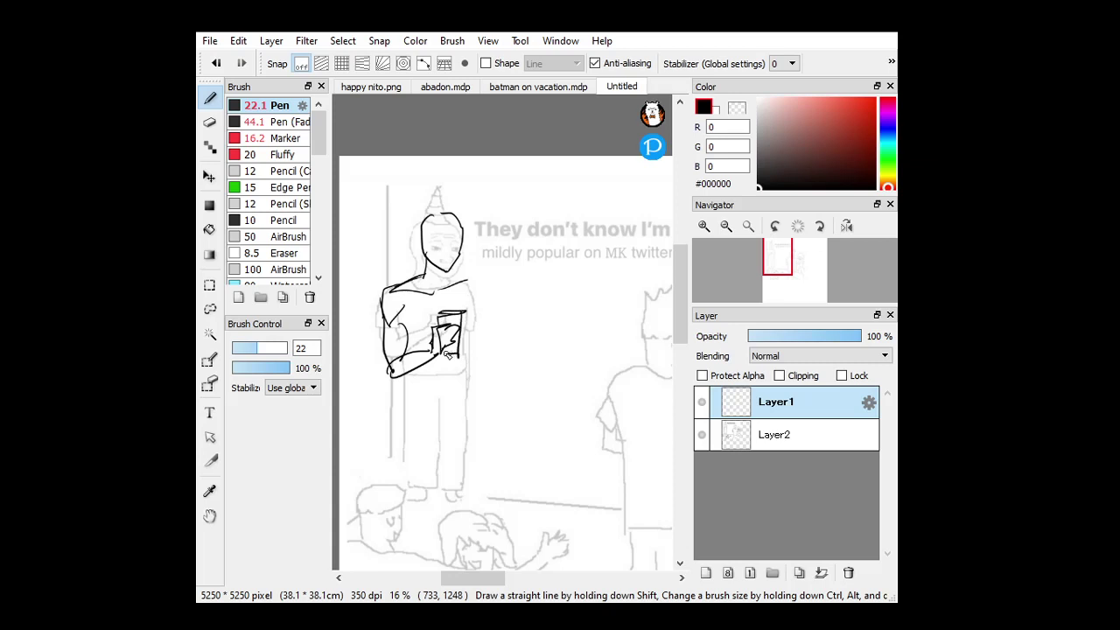
# Add a striped party hat and mask with narrowed eyes to the figure, and draw the chest line and other shoulder.
pyautogui.moveTo(434, 215)
pyautogui.mouseDown()
pyautogui.moveTo(446, 175)
pyautogui.moveTo(454, 221)
pyautogui.mouseUp()
pyautogui.moveTo(445, 172)
pyautogui.mouseDown()
pyautogui.moveTo(428, 222)
pyautogui.moveTo(457, 221)
pyautogui.moveTo(445, 202)
pyautogui.mouseUp()
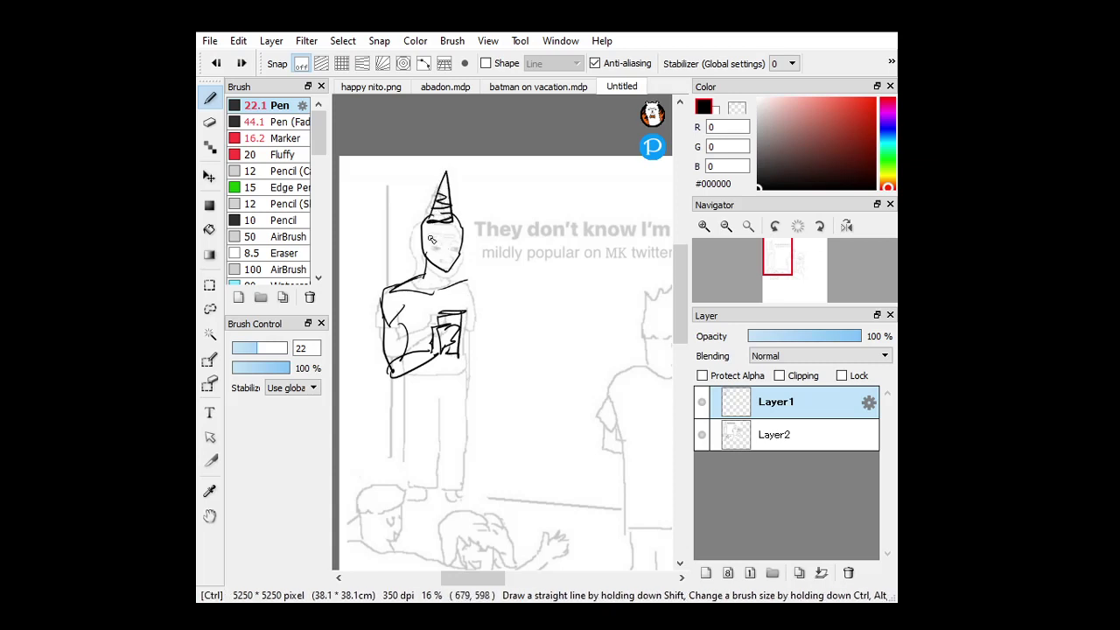
pyautogui.moveTo(430, 242); pyautogui.dragTo(446, 245)
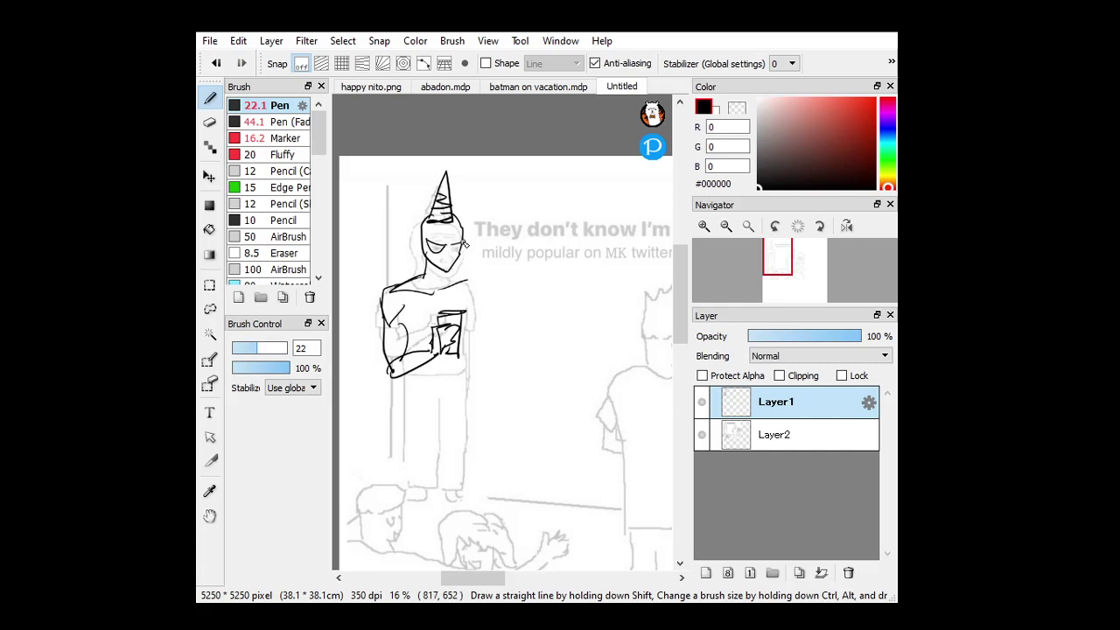
pyautogui.moveTo(402, 307); pyautogui.dragTo(421, 351)
pyautogui.moveTo(468, 281); pyautogui.dragTo(467, 320)
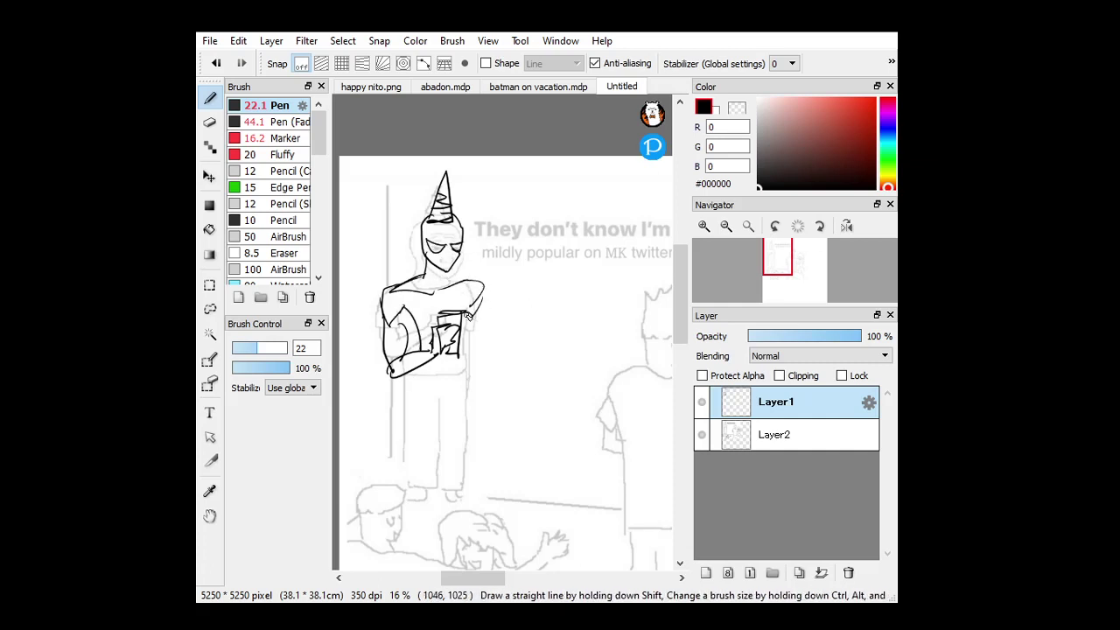
# Sketch the hatted figure's waist, legs and feet, plus the arm and hand hanging beside the hip.
pyautogui.moveTo(401, 374)
pyautogui.mouseDown()
pyautogui.moveTo(424, 388)
pyautogui.moveTo(449, 371)
pyautogui.moveTo(418, 385)
pyautogui.moveTo(425, 448)
pyautogui.moveTo(464, 360)
pyautogui.moveTo(438, 450)
pyautogui.mouseUp()
pyautogui.click(725, 226)
pyautogui.moveTo(462, 401)
pyautogui.mouseDown()
pyautogui.moveTo(443, 452)
pyautogui.moveTo(421, 441)
pyautogui.moveTo(413, 495)
pyautogui.mouseUp()
pyautogui.moveTo(423, 451); pyautogui.dragTo(409, 533)
pyautogui.moveTo(429, 467); pyautogui.dragTo(417, 530)
pyautogui.moveTo(450, 448); pyautogui.dragTo(434, 528)
pyautogui.moveTo(438, 487); pyautogui.dragTo(435, 531)
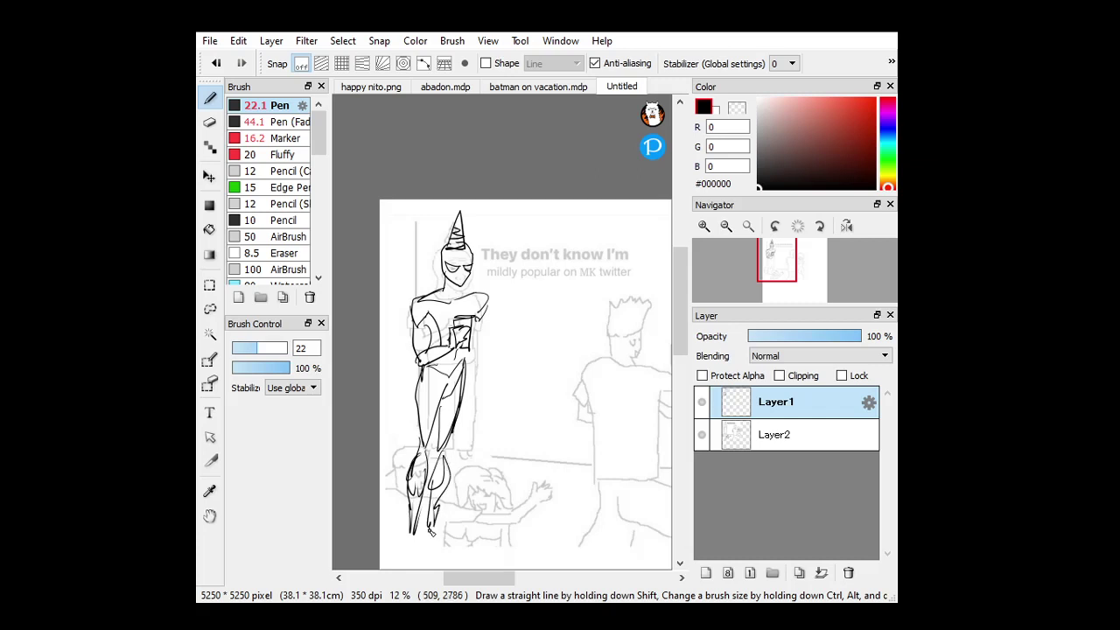
pyautogui.moveTo(680, 317); pyautogui.dragTo(678, 334)
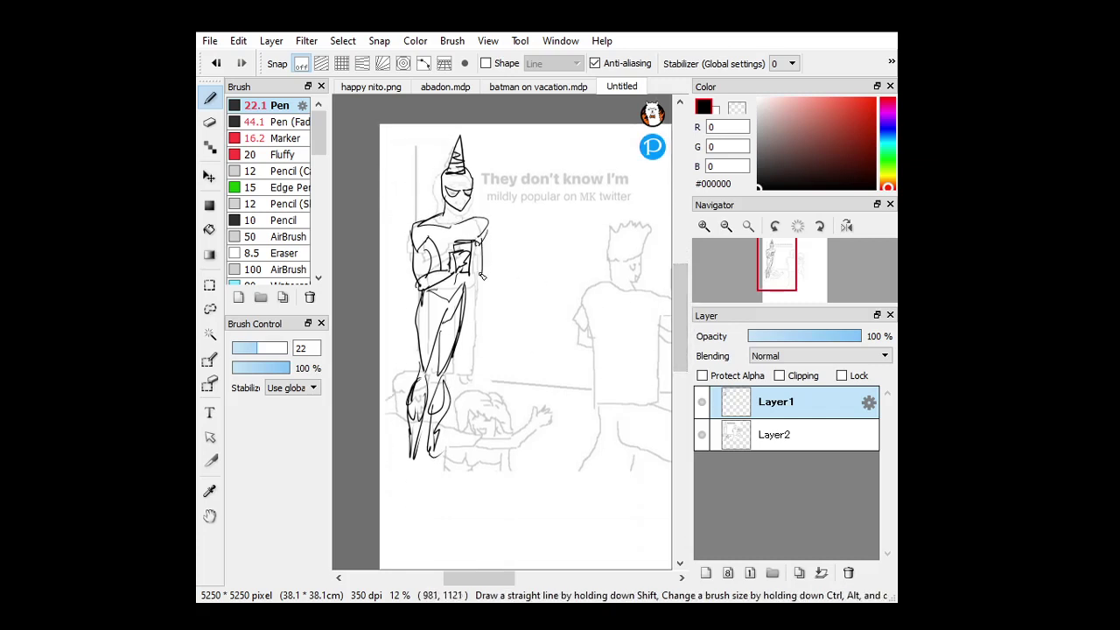
pyautogui.moveTo(472, 274); pyautogui.dragTo(472, 328)
# Lasso the figure's lower body, rotate it slightly counterclockwise, shift it beneath the torso and deselect it.
pyautogui.click(210, 308)
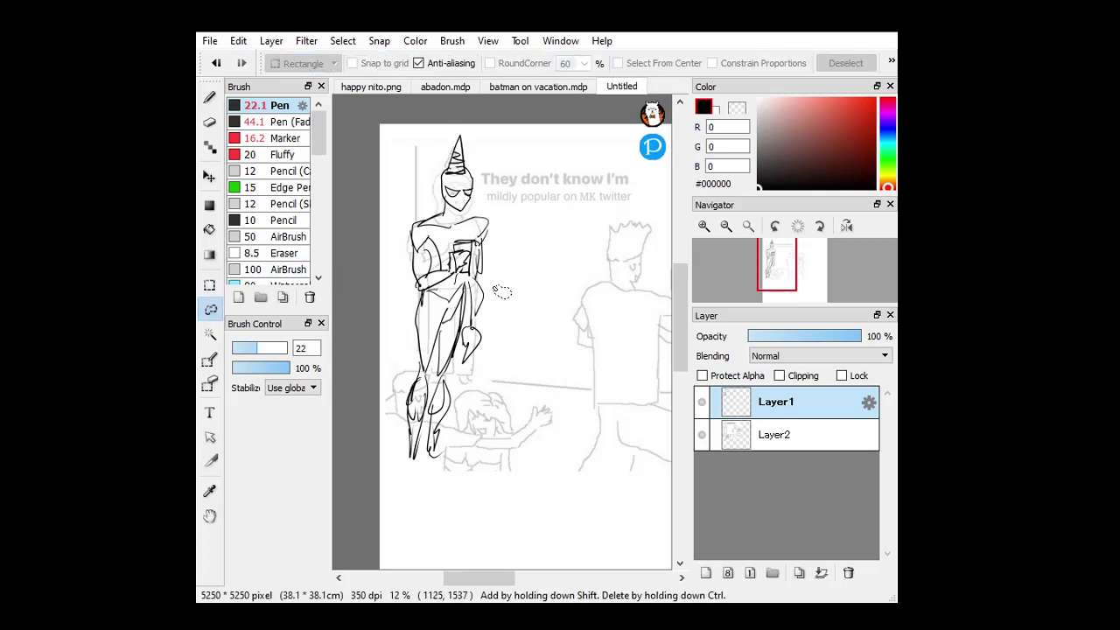
pyautogui.moveTo(501, 291)
pyautogui.mouseDown()
pyautogui.moveTo(432, 298)
pyautogui.moveTo(403, 334)
pyautogui.moveTo(405, 484)
pyautogui.moveTo(507, 400)
pyautogui.moveTo(501, 292)
pyautogui.mouseUp()
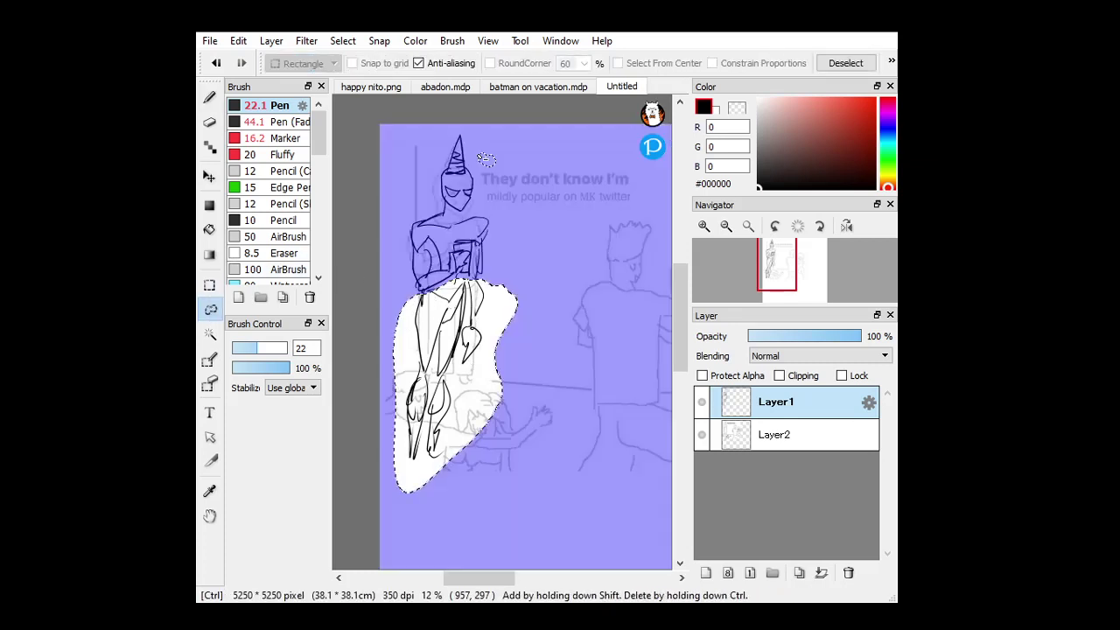
pyautogui.hotkey('ctrl', 't')
pyautogui.moveTo(343, 283); pyautogui.dragTo(345, 292)
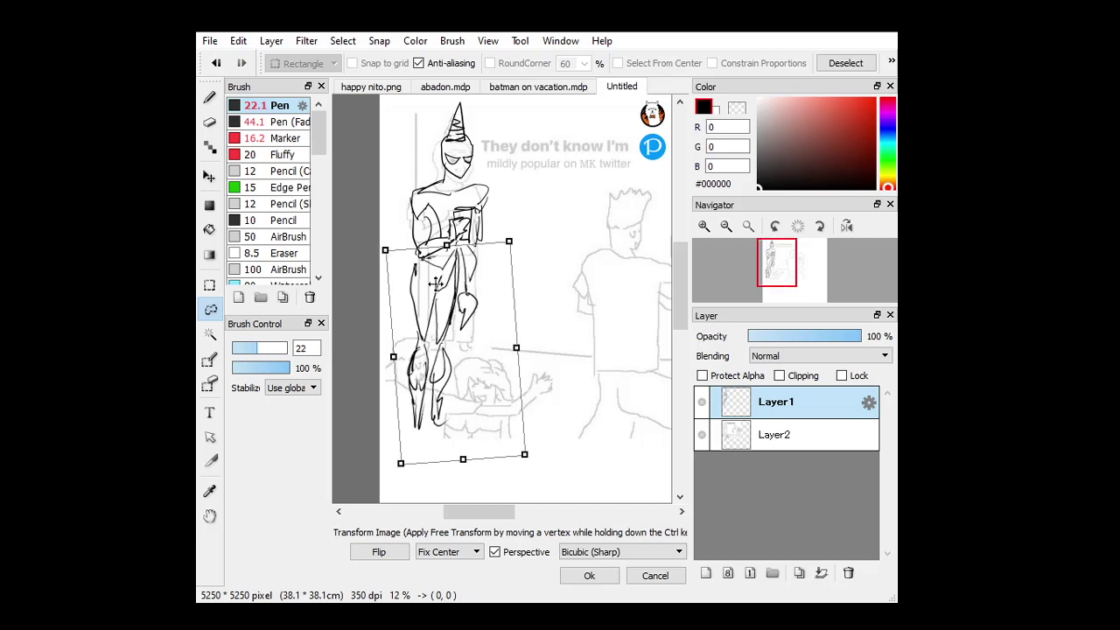
pyautogui.moveTo(435, 282); pyautogui.dragTo(451, 280)
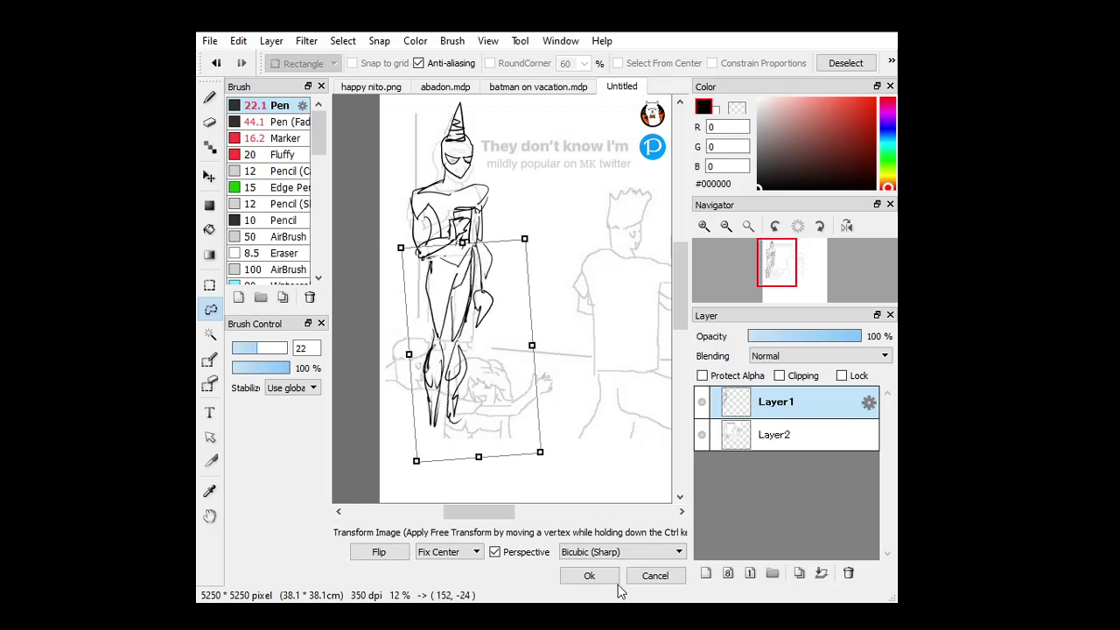
pyautogui.click(589, 574)
pyautogui.hotkey('ctrl', 'd')
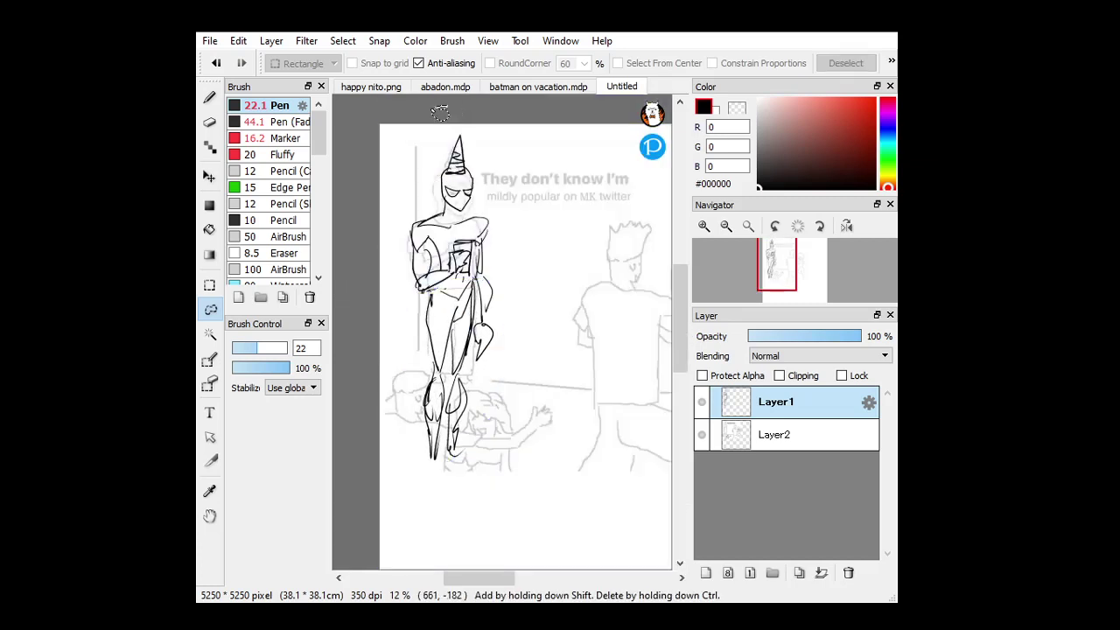
# Lasso the whole hatted figure, scale it down and position it over the standing man in the reference.
pyautogui.moveTo(439, 112)
pyautogui.mouseDown()
pyautogui.moveTo(426, 500)
pyautogui.moveTo(501, 401)
pyautogui.moveTo(530, 148)
pyautogui.moveTo(484, 88)
pyautogui.mouseUp()
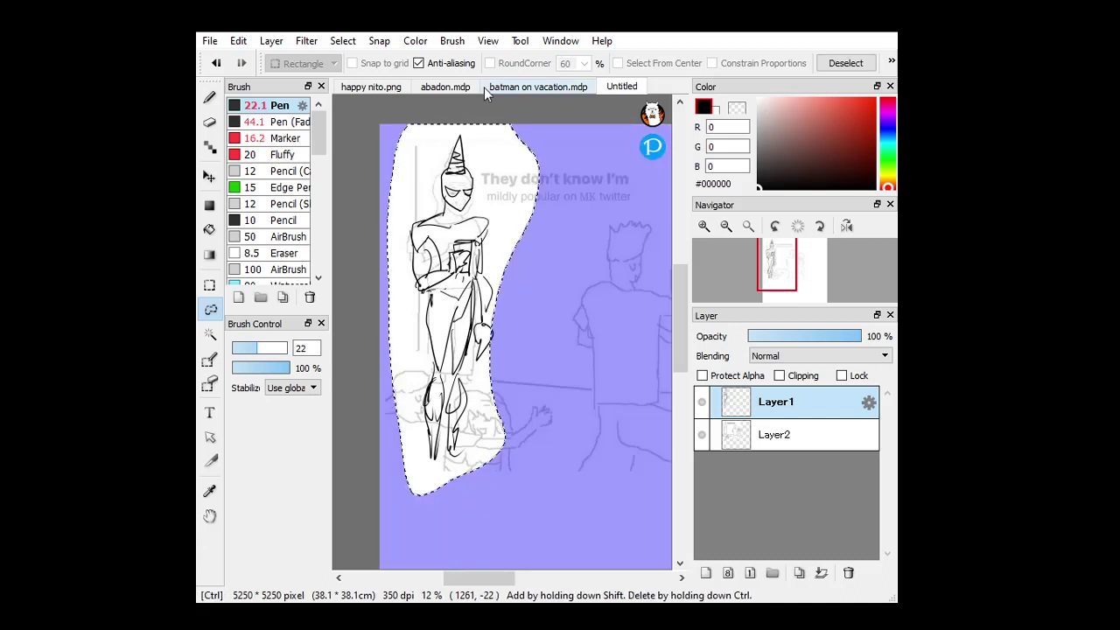
pyautogui.hotkey('ctrl', 't')
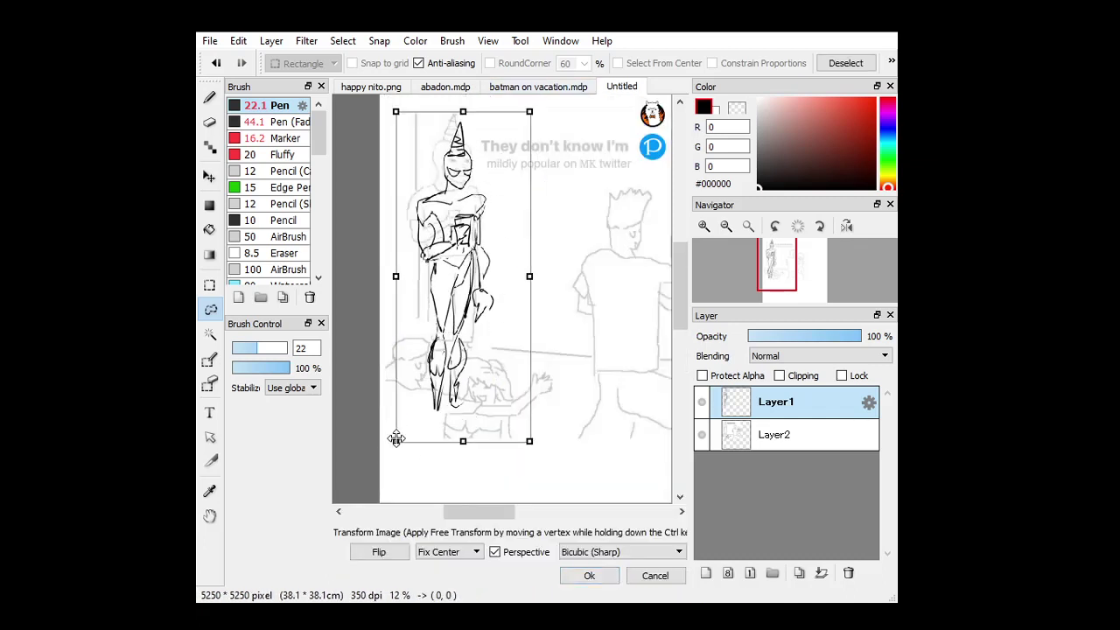
pyautogui.moveTo(396, 439); pyautogui.dragTo(405, 377)
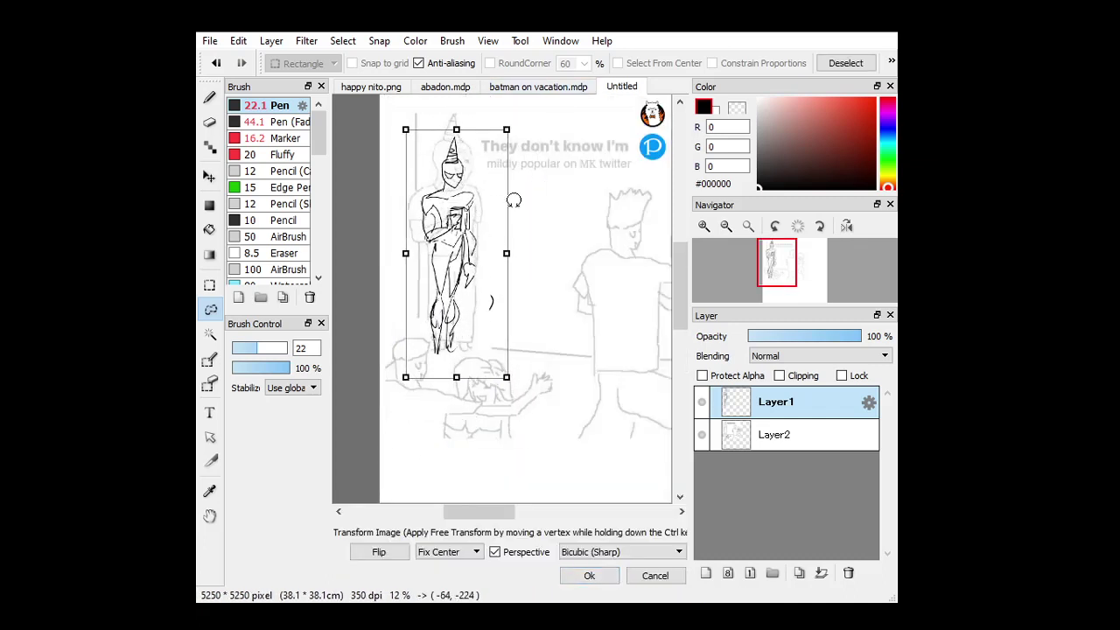
pyautogui.moveTo(513, 200); pyautogui.dragTo(499, 176)
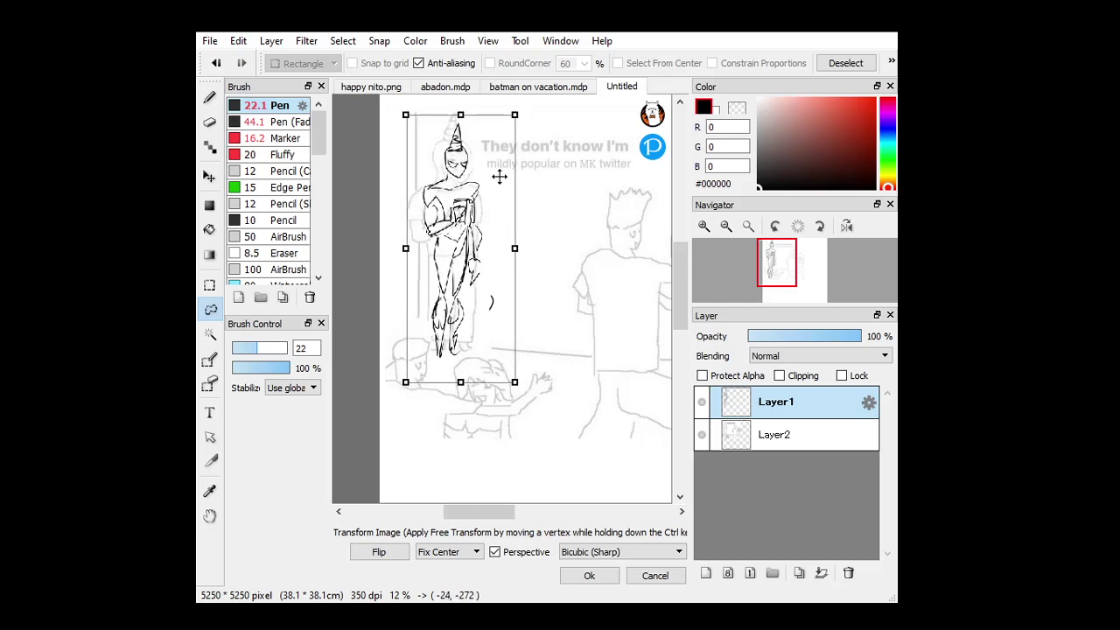
pyautogui.click(588, 575)
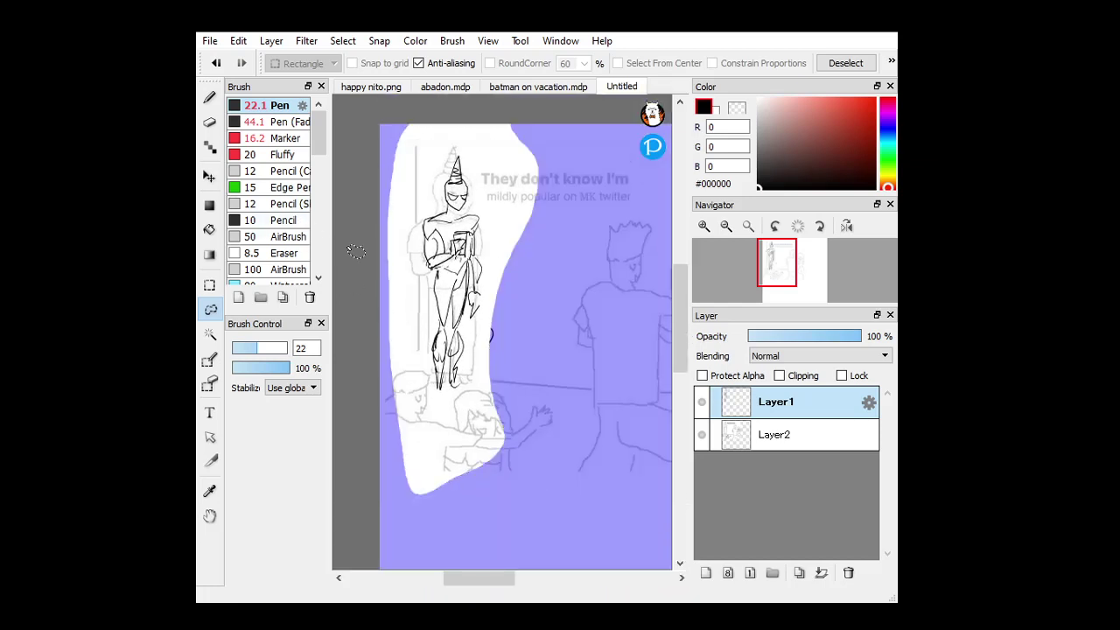
# Sketch a large foreground figure with the Pen: tilted head, rounded back, muscular bent arm and open hand.
pyautogui.moveTo(504, 578); pyautogui.dragTo(531, 571)
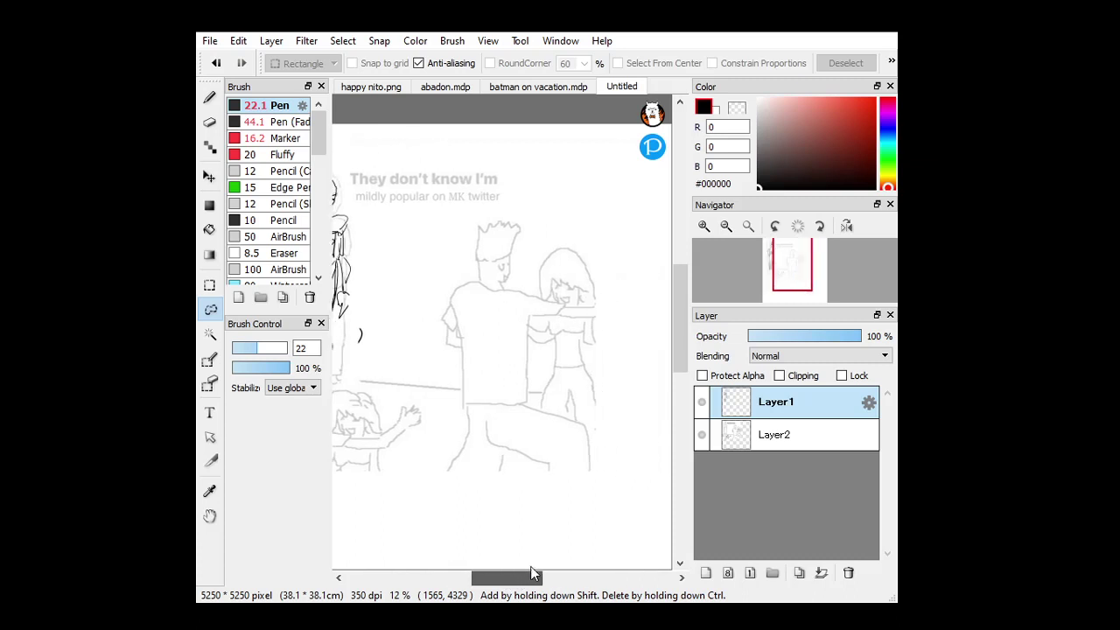
pyautogui.moveTo(682, 335); pyautogui.dragTo(682, 345)
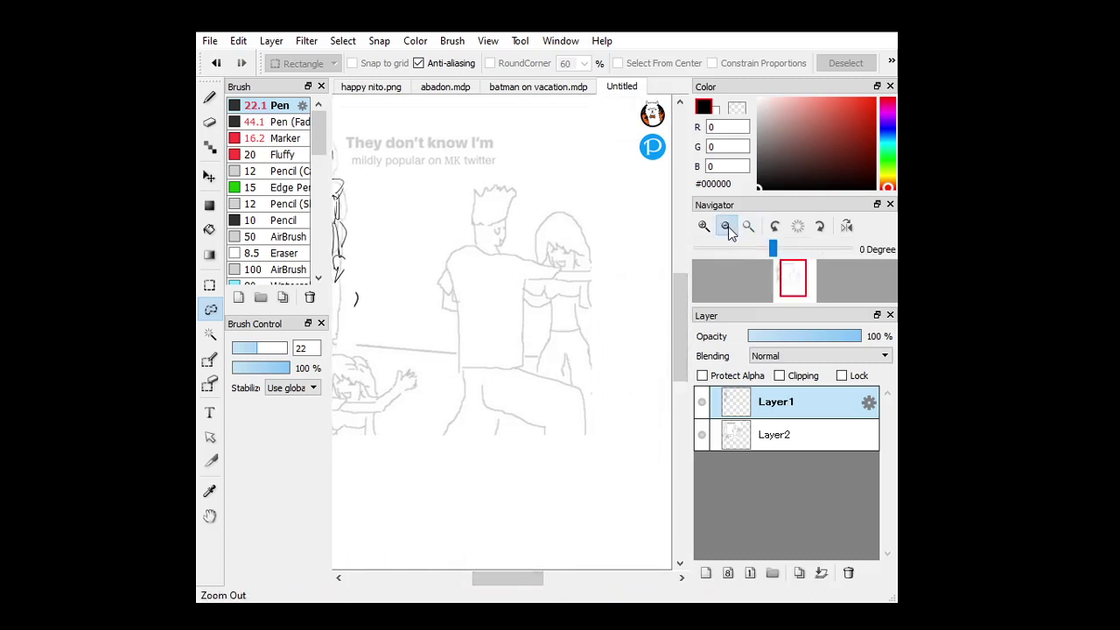
pyautogui.click(726, 226)
pyautogui.click(209, 97)
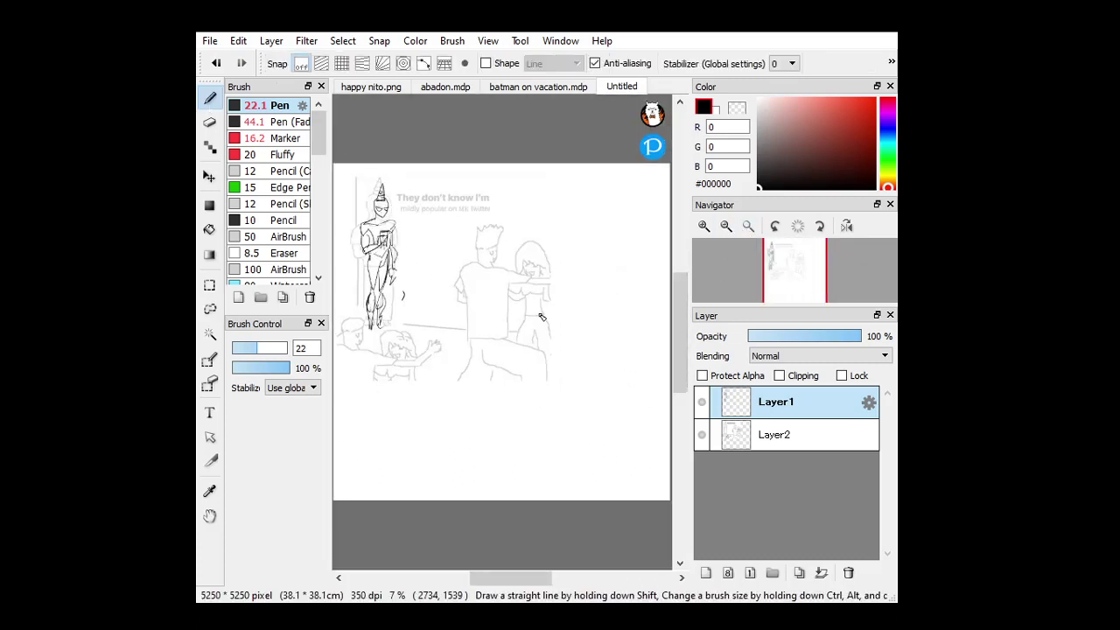
pyautogui.moveTo(535, 283)
pyautogui.mouseDown()
pyautogui.moveTo(535, 335)
pyautogui.moveTo(556, 295)
pyautogui.moveTo(529, 282)
pyautogui.moveTo(514, 307)
pyautogui.moveTo(521, 294)
pyautogui.moveTo(483, 319)
pyautogui.moveTo(466, 378)
pyautogui.moveTo(477, 387)
pyautogui.moveTo(491, 374)
pyautogui.moveTo(479, 344)
pyautogui.mouseUp()
pyautogui.moveTo(465, 350); pyautogui.dragTo(498, 453)
pyautogui.moveTo(503, 393)
pyautogui.mouseDown()
pyautogui.moveTo(500, 436)
pyautogui.moveTo(531, 407)
pyautogui.moveTo(515, 446)
pyautogui.moveTo(570, 396)
pyautogui.mouseUp()
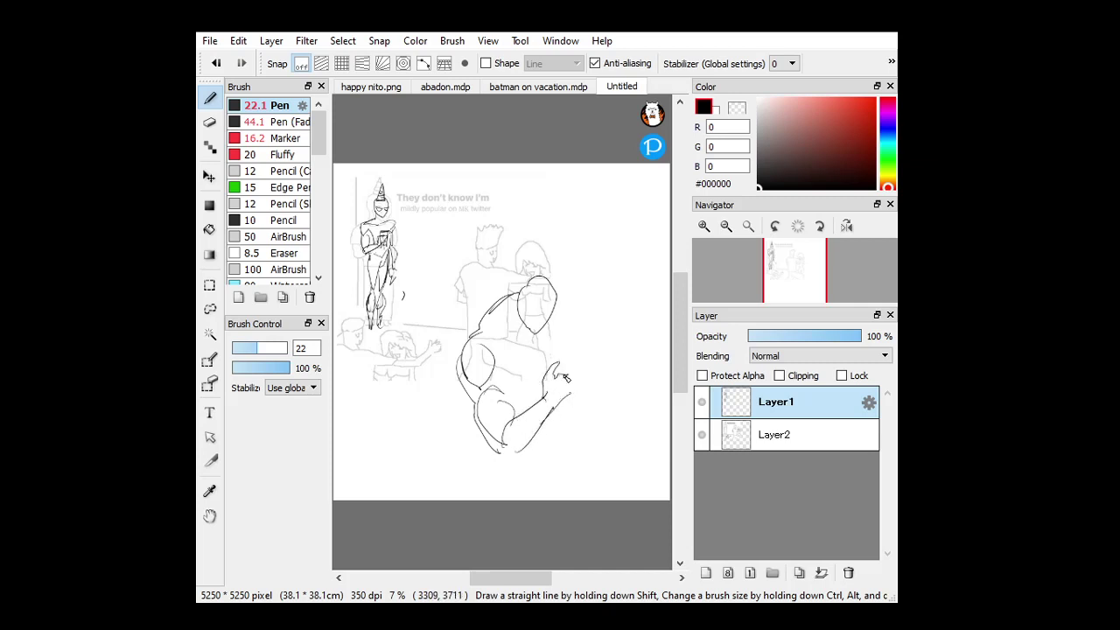
pyautogui.moveTo(579, 377); pyautogui.dragTo(570, 398)
# Sketch the partner's head and the arm around the large figure's shoulder, adding the faces, hood outline and hair.
pyautogui.moveTo(566, 319)
pyautogui.mouseDown()
pyautogui.moveTo(543, 346)
pyautogui.moveTo(579, 315)
pyautogui.moveTo(572, 348)
pyautogui.moveTo(532, 341)
pyautogui.moveTo(501, 309)
pyautogui.moveTo(527, 355)
pyautogui.mouseUp()
pyautogui.moveTo(499, 311)
pyautogui.mouseDown()
pyautogui.moveTo(545, 334)
pyautogui.moveTo(525, 293)
pyautogui.moveTo(484, 291)
pyautogui.mouseUp()
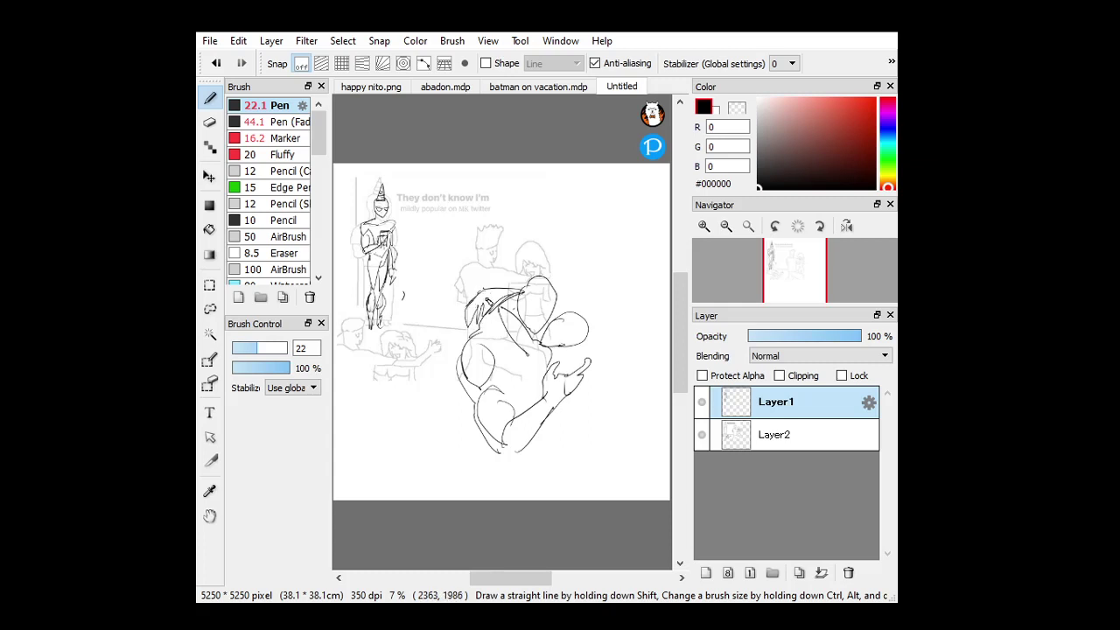
pyautogui.moveTo(552, 337); pyautogui.dragTo(592, 342)
pyautogui.moveTo(523, 280)
pyautogui.mouseDown()
pyautogui.moveTo(561, 285)
pyautogui.moveTo(559, 310)
pyautogui.moveTo(564, 296)
pyautogui.moveTo(544, 310)
pyautogui.moveTo(528, 285)
pyautogui.moveTo(545, 308)
pyautogui.moveTo(530, 319)
pyautogui.moveTo(527, 285)
pyautogui.mouseUp()
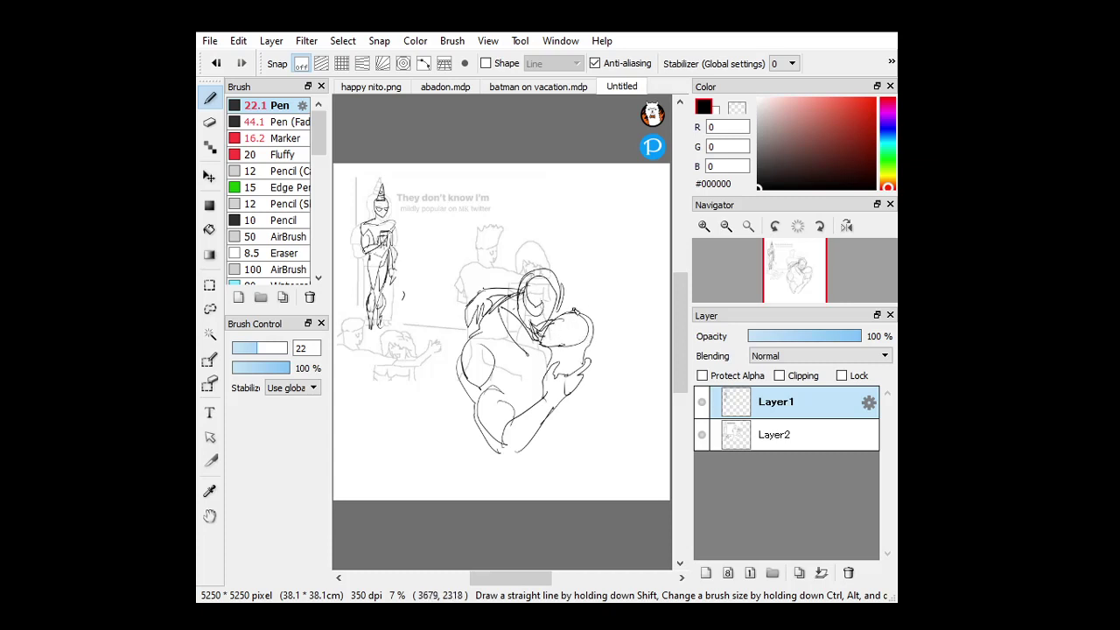
pyautogui.moveTo(573, 310)
pyautogui.mouseDown()
pyautogui.moveTo(579, 358)
pyautogui.moveTo(593, 316)
pyautogui.mouseUp()
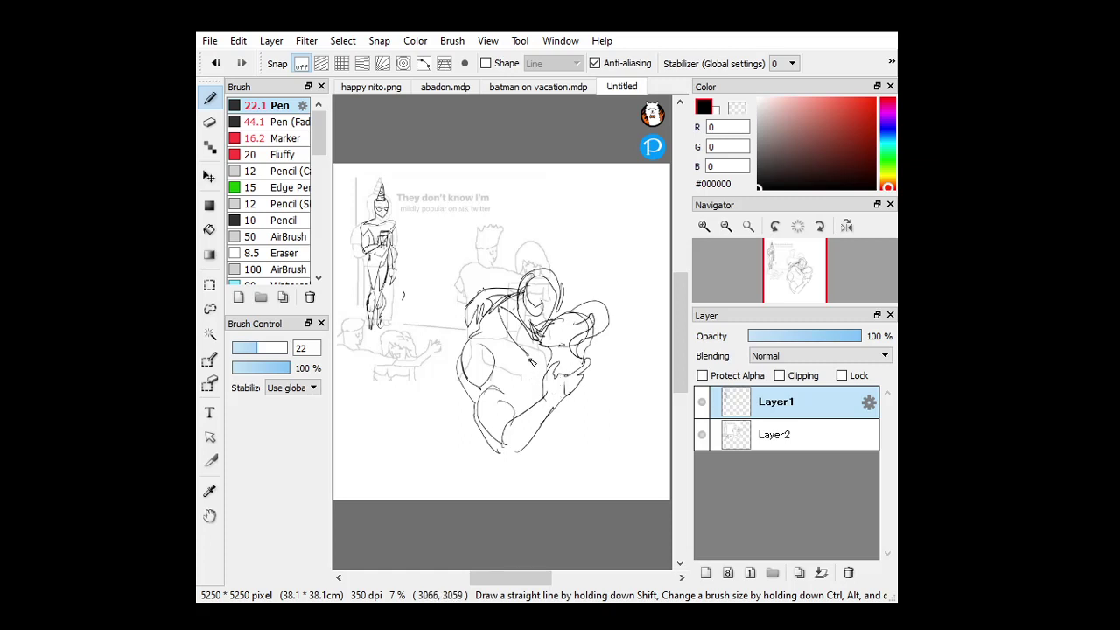
# Sketch the partner's torso, waist and hips, adding belt and chest lines between the embracing figures.
pyautogui.moveTo(515, 374)
pyautogui.mouseDown()
pyautogui.moveTo(526, 405)
pyautogui.moveTo(570, 440)
pyautogui.moveTo(564, 431)
pyautogui.moveTo(513, 486)
pyautogui.mouseUp()
pyautogui.moveTo(573, 439); pyautogui.dragTo(538, 499)
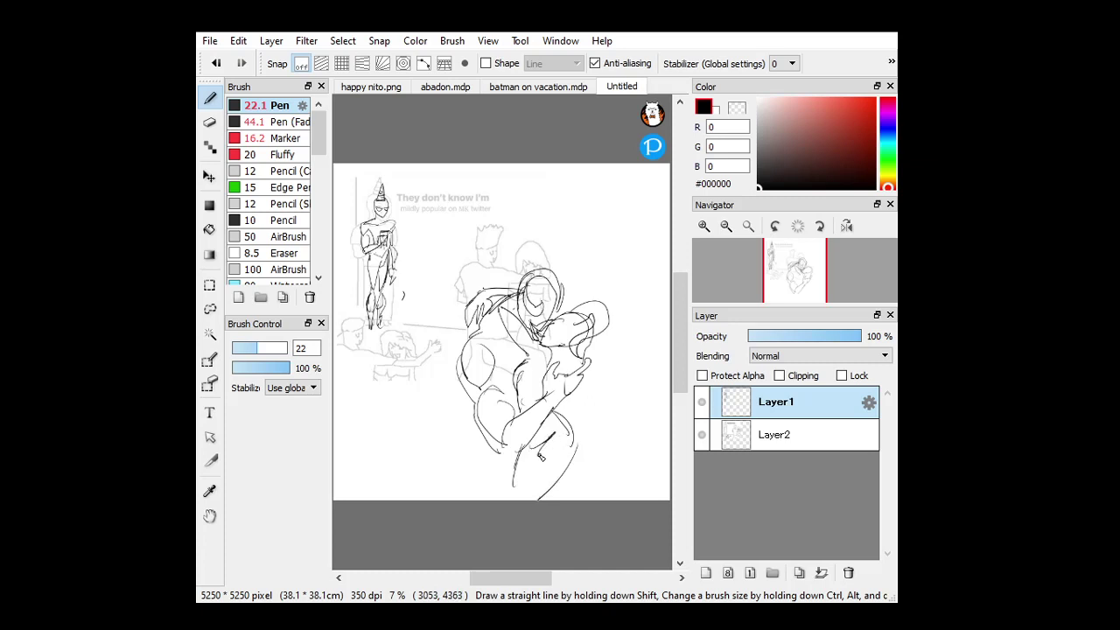
pyautogui.moveTo(540, 456); pyautogui.dragTo(570, 427)
pyautogui.moveTo(570, 434); pyautogui.dragTo(558, 409)
pyautogui.moveTo(507, 370); pyautogui.dragTo(498, 385)
pyautogui.moveTo(524, 358); pyautogui.dragTo(512, 385)
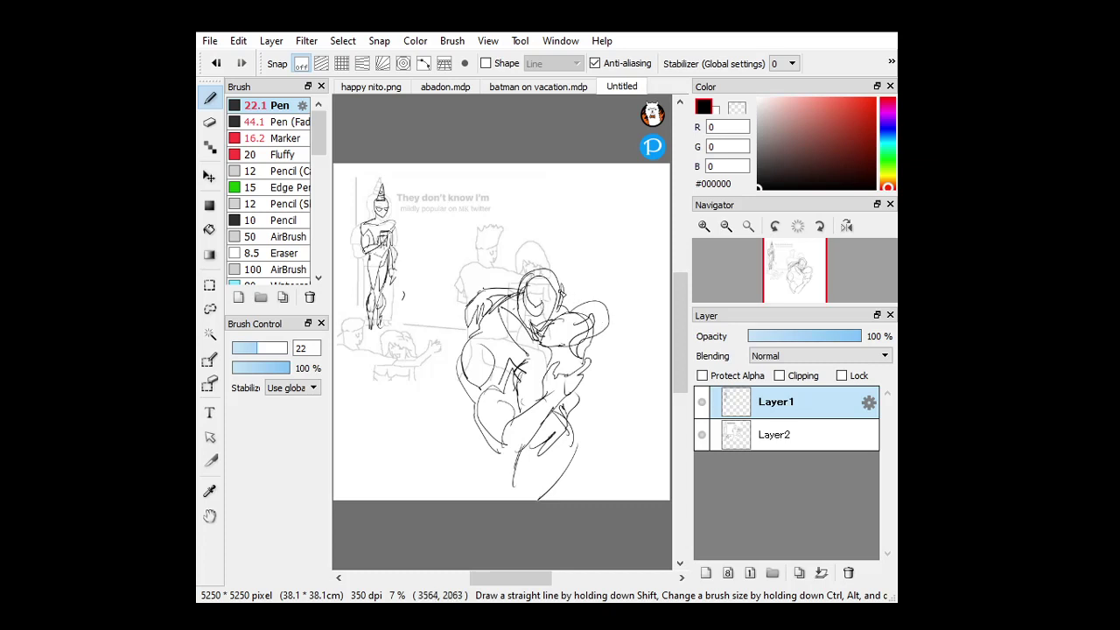
# Draw the partner's long hair and the embracing figures' lower bodies down to the canvas edge.
pyautogui.moveTo(592, 302)
pyautogui.mouseDown()
pyautogui.moveTo(615, 325)
pyautogui.moveTo(605, 396)
pyautogui.moveTo(587, 399)
pyautogui.moveTo(592, 382)
pyautogui.moveTo(571, 411)
pyautogui.mouseUp()
pyautogui.moveTo(483, 429)
pyautogui.mouseDown()
pyautogui.moveTo(477, 477)
pyautogui.moveTo(494, 506)
pyautogui.mouseUp()
pyautogui.moveTo(574, 425)
pyautogui.mouseDown()
pyautogui.moveTo(591, 484)
pyautogui.moveTo(581, 504)
pyautogui.mouseUp()
# Lasso the embracing couple and move it about 703 px right and 141 px up, clear of the reference's center.
pyautogui.click(209, 309)
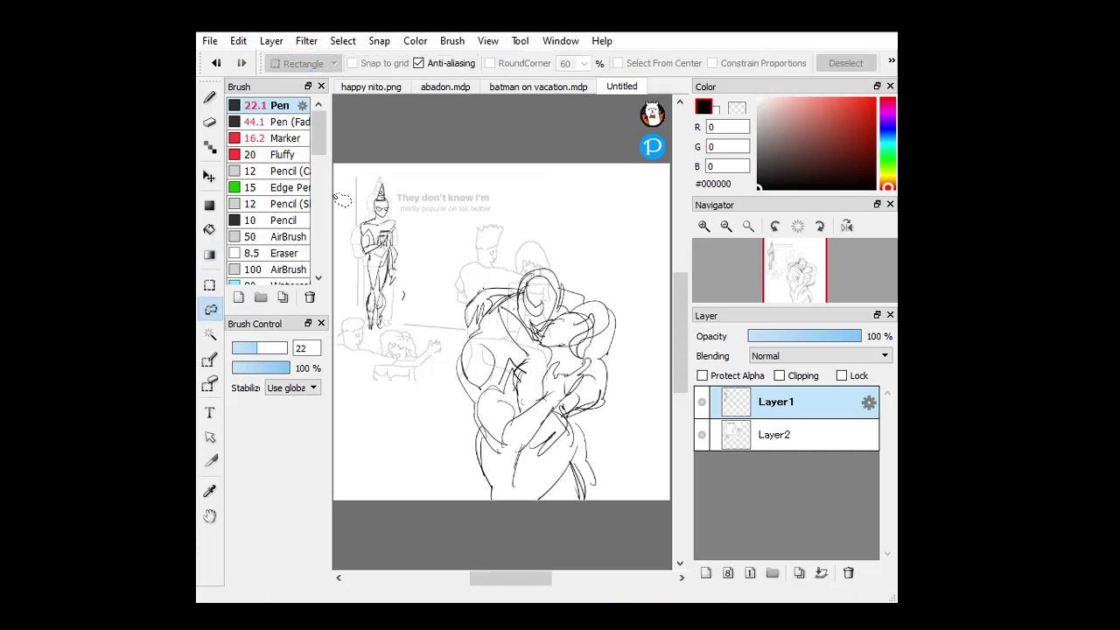
pyautogui.moveTo(524, 235)
pyautogui.mouseDown()
pyautogui.moveTo(511, 579)
pyautogui.moveTo(634, 207)
pyautogui.mouseUp()
pyautogui.click(210, 177)
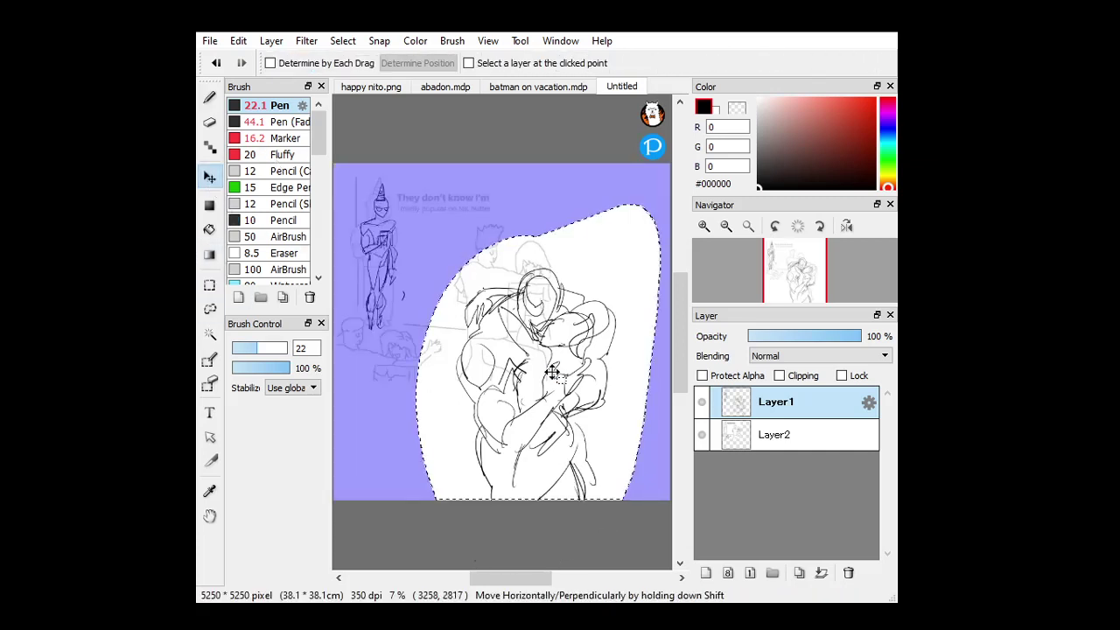
pyautogui.moveTo(552, 373); pyautogui.dragTo(600, 362)
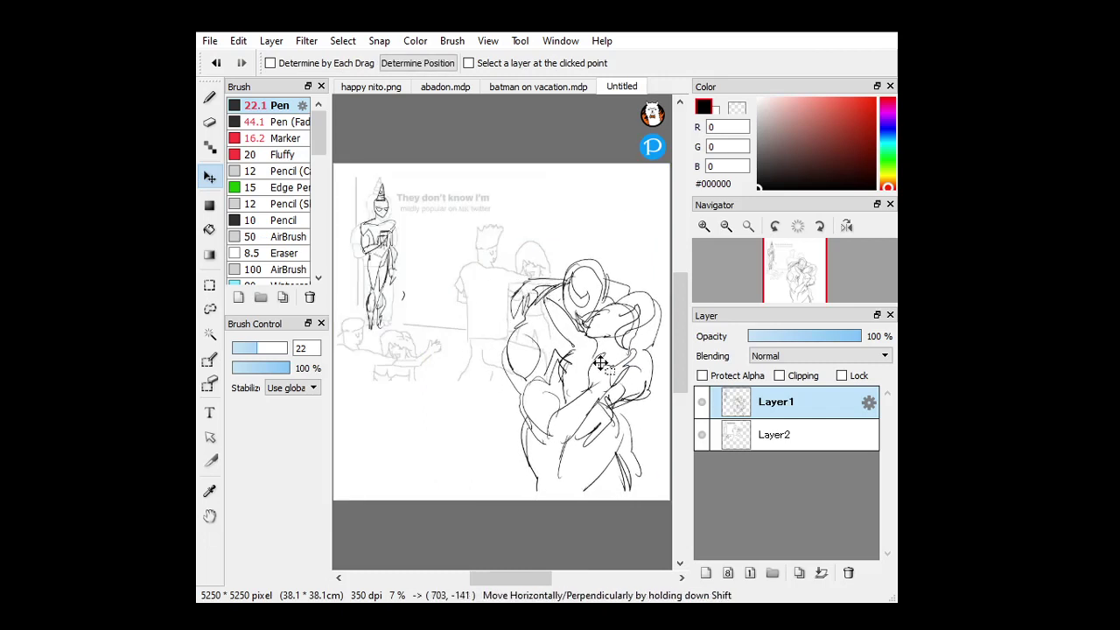
pyautogui.click(210, 309)
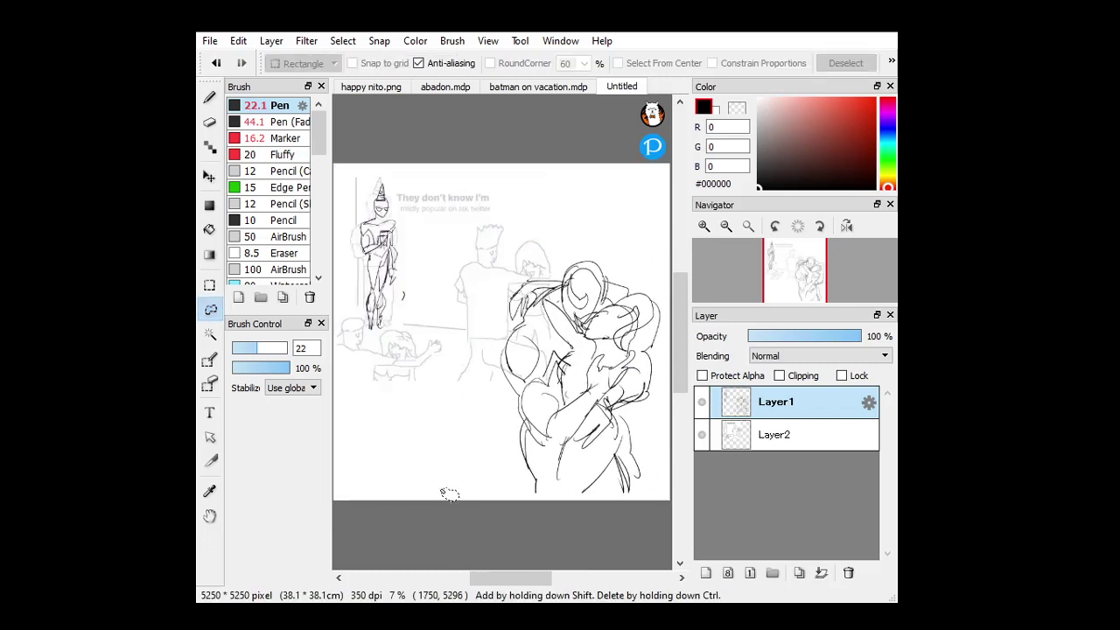
# Lasso the embracing couple again, scale it down slightly and reposition it near the canvas's lower-right corner.
pyautogui.click(210, 98)
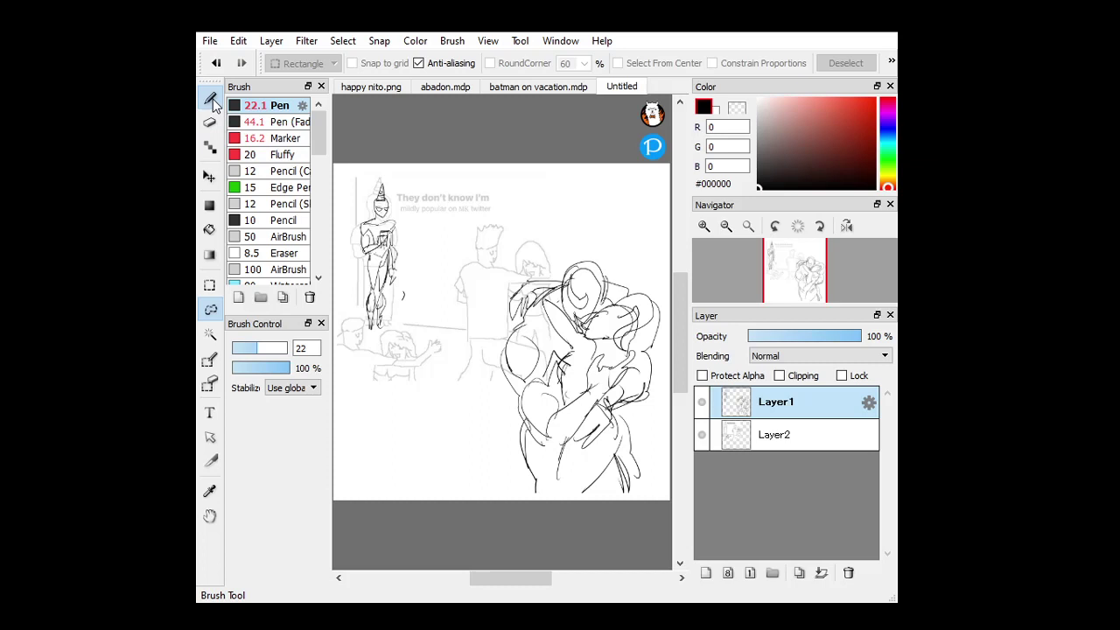
pyautogui.click(704, 226)
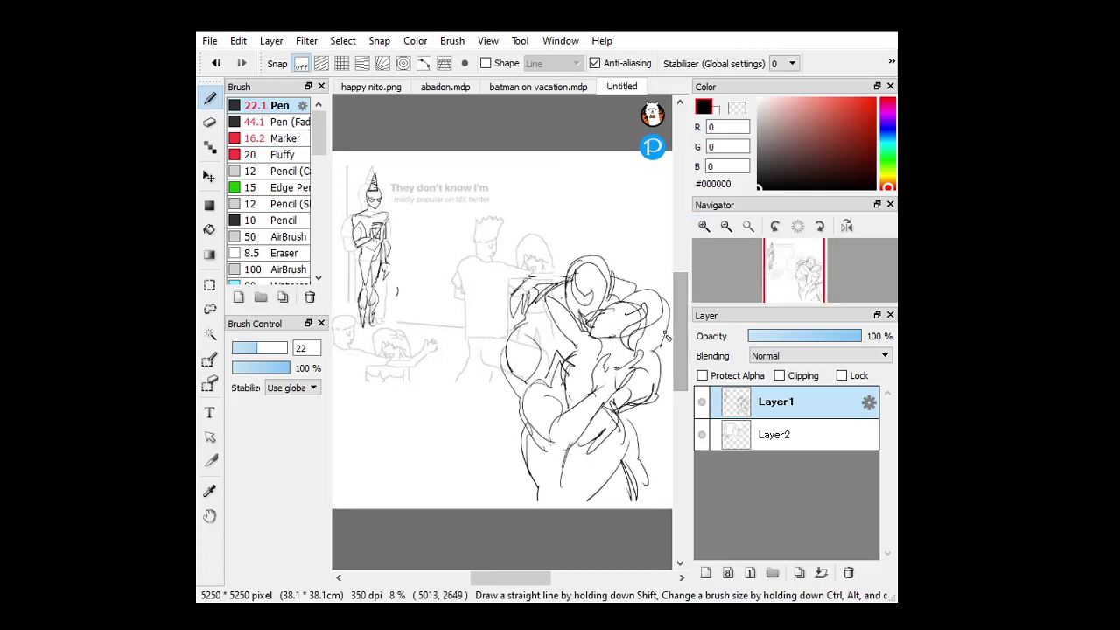
pyautogui.click(210, 309)
pyautogui.moveTo(615, 241)
pyautogui.mouseDown()
pyautogui.moveTo(578, 227)
pyautogui.moveTo(656, 551)
pyautogui.moveTo(606, 152)
pyautogui.mouseUp()
pyautogui.hotkey('ctrl', 't')
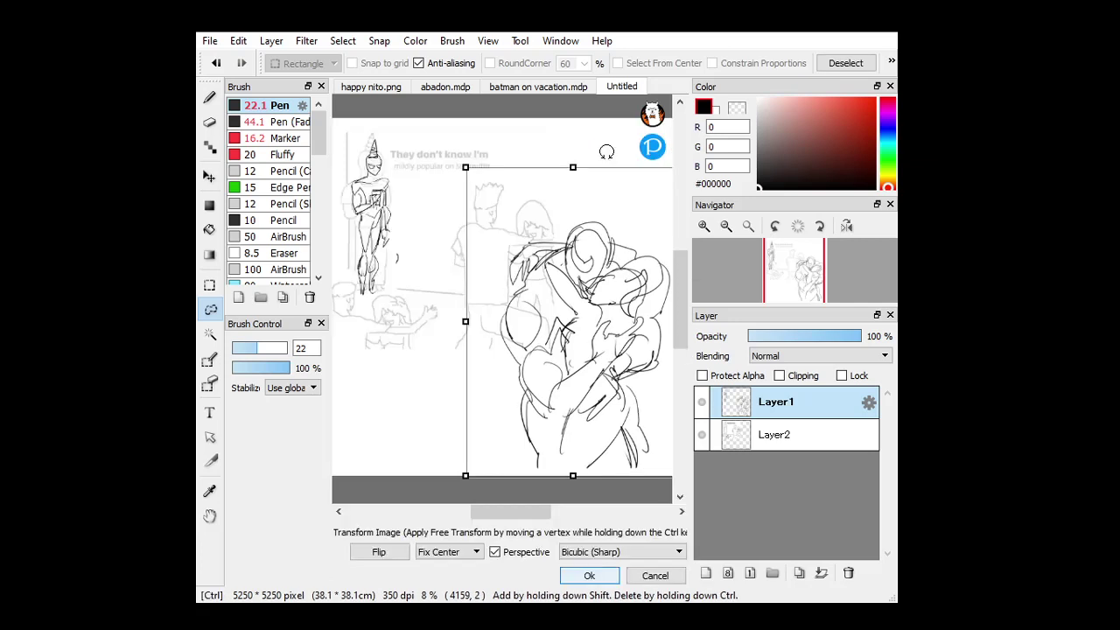
pyautogui.click(725, 226)
pyautogui.moveTo(474, 200)
pyautogui.mouseDown()
pyautogui.moveTo(488, 222)
pyautogui.moveTo(484, 209)
pyautogui.mouseUp()
pyautogui.moveTo(545, 305); pyautogui.dragTo(548, 316)
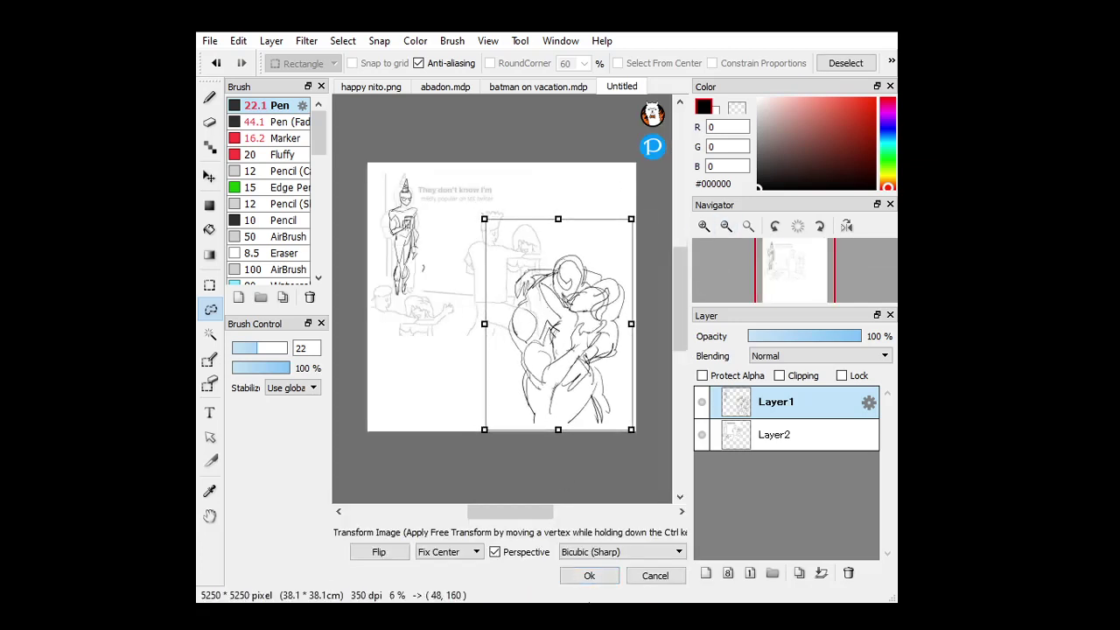
pyautogui.click(586, 575)
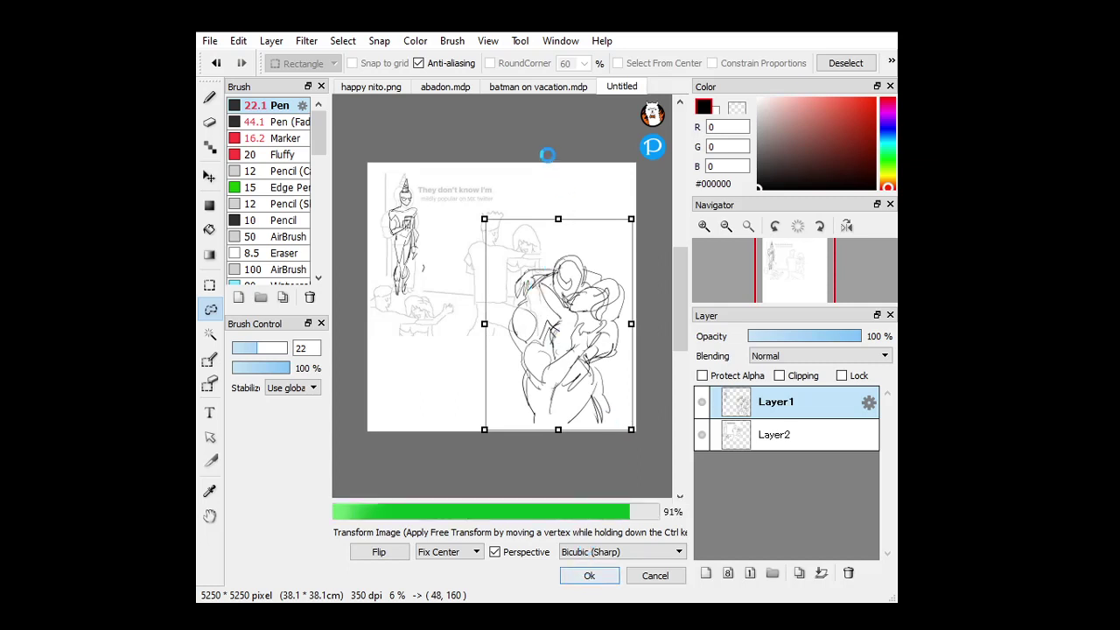
# Sketch the horned head and neck of a standing figure over the reference's central man using the 22 px Pen.
pyautogui.click(209, 97)
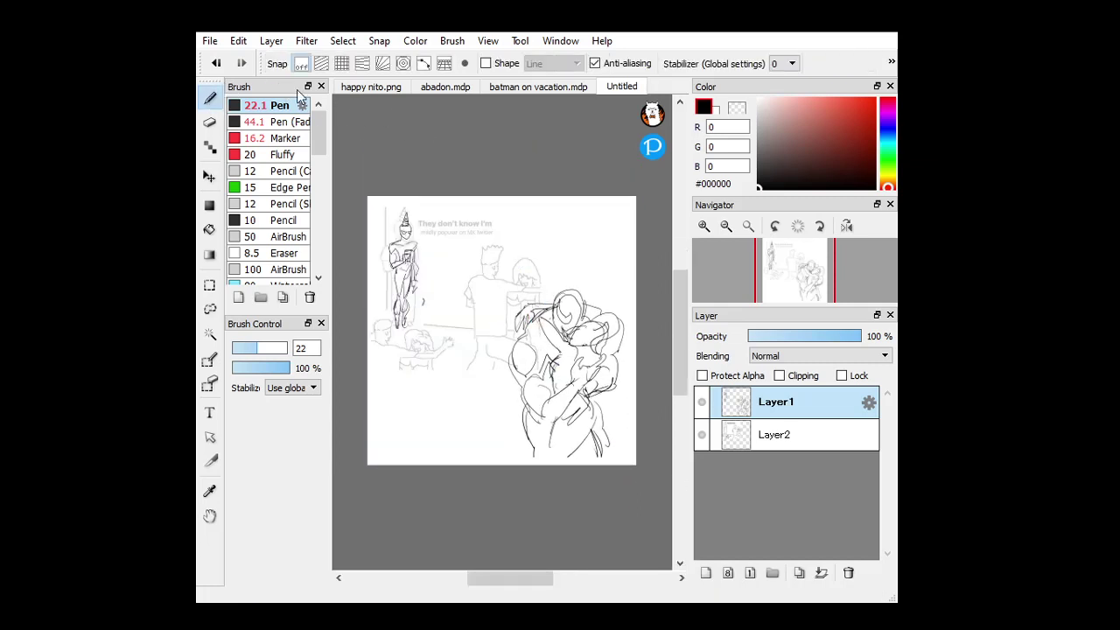
pyautogui.click(704, 227)
pyautogui.moveTo(682, 295); pyautogui.dragTo(682, 284)
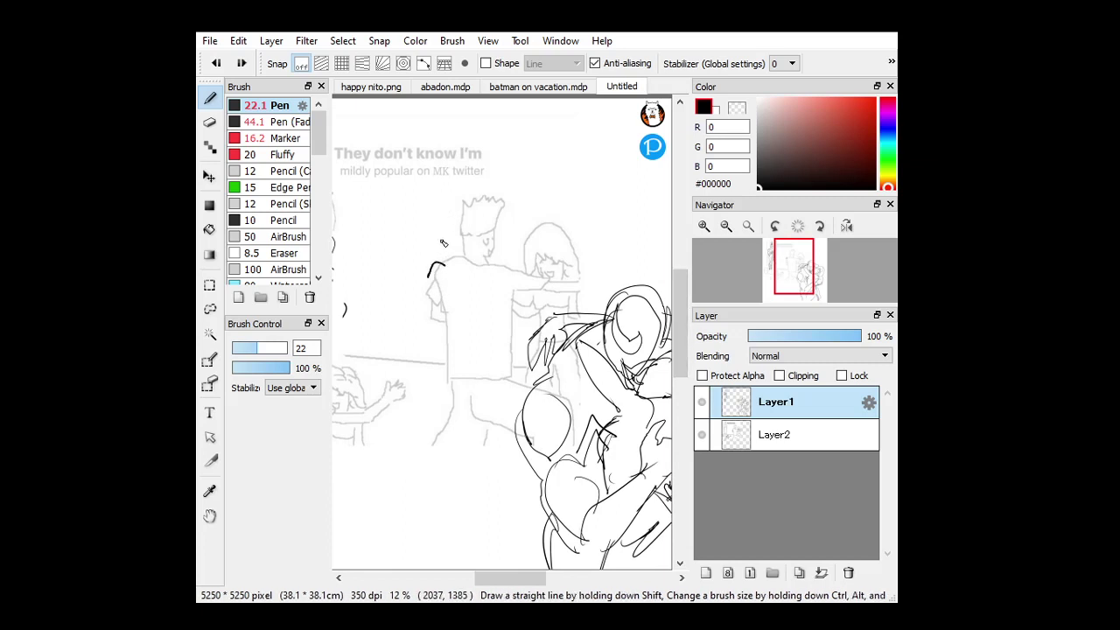
pyautogui.hotkey('ctrl', 'z')
pyautogui.moveTo(465, 203)
pyautogui.mouseDown()
pyautogui.moveTo(443, 226)
pyautogui.moveTo(453, 241)
pyautogui.mouseUp()
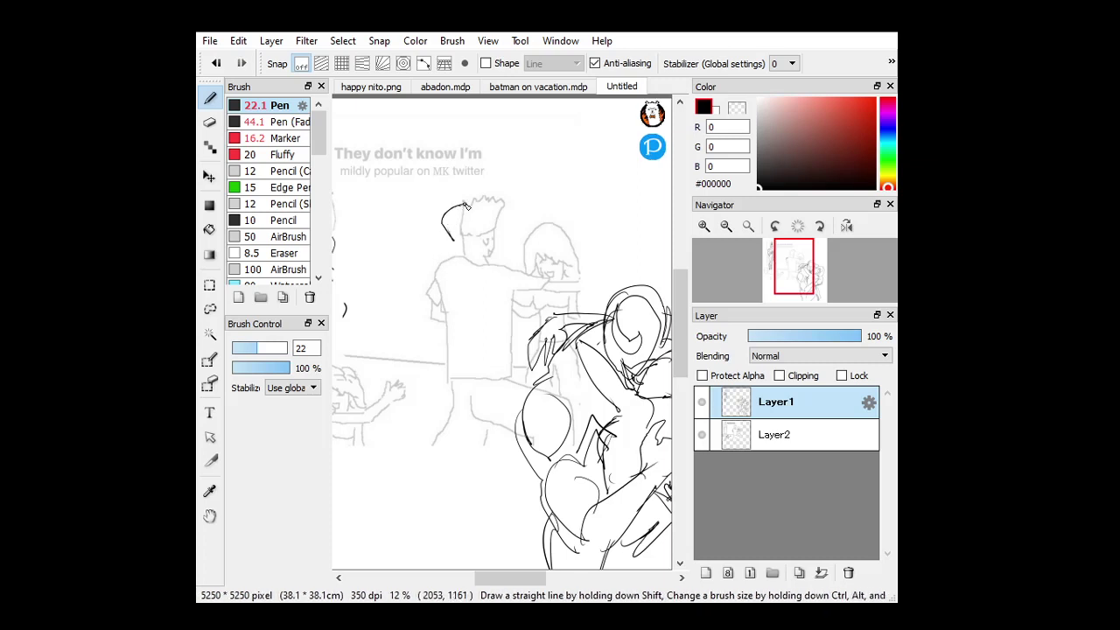
pyautogui.moveTo(459, 201)
pyautogui.mouseDown()
pyautogui.moveTo(448, 232)
pyautogui.moveTo(491, 228)
pyautogui.moveTo(504, 198)
pyautogui.moveTo(481, 231)
pyautogui.moveTo(478, 278)
pyautogui.moveTo(487, 234)
pyautogui.mouseUp()
pyautogui.hotkey('ctrl', 'z')
pyautogui.hotkey('ctrl', 'z')
pyautogui.hotkey('ctrl', 'z')
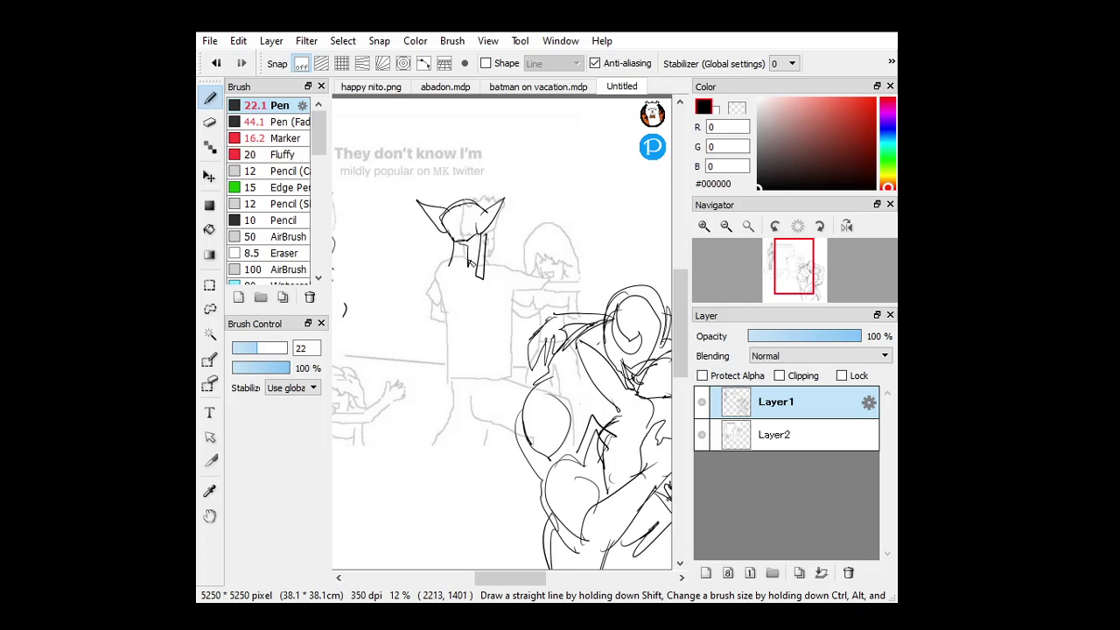
# Sketch the horned figure's broad shoulders, tapering torso sides and waist below the neck.
pyautogui.moveTo(446, 265)
pyautogui.mouseDown()
pyautogui.moveTo(420, 288)
pyautogui.moveTo(464, 317)
pyautogui.moveTo(495, 292)
pyautogui.moveTo(488, 253)
pyautogui.mouseUp()
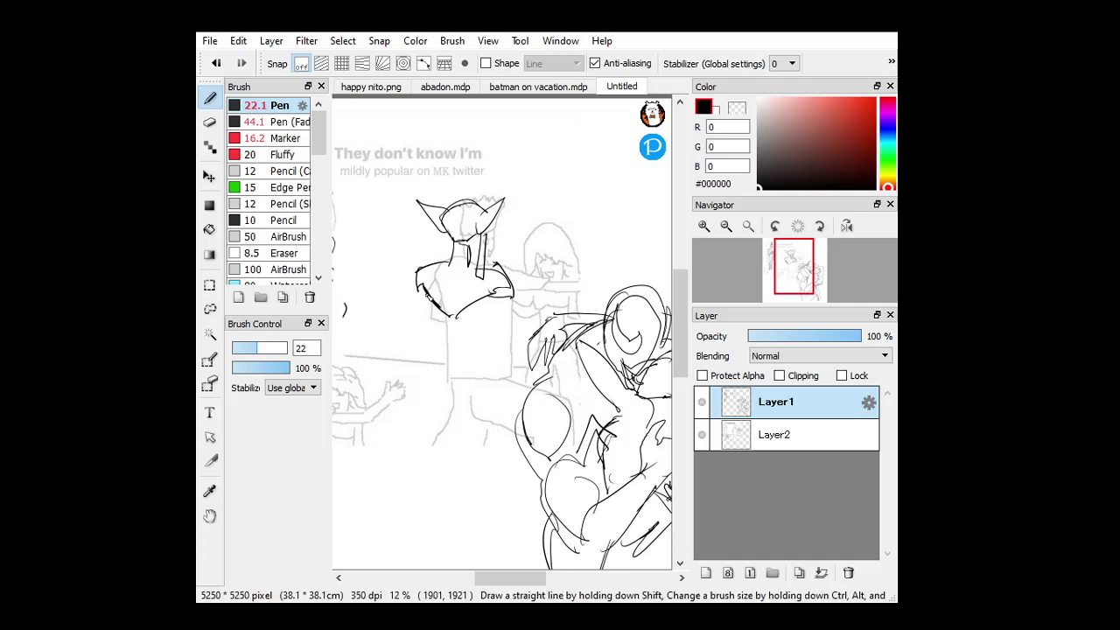
pyautogui.moveTo(427, 295); pyautogui.dragTo(443, 373)
pyautogui.moveTo(500, 304); pyautogui.dragTo(486, 369)
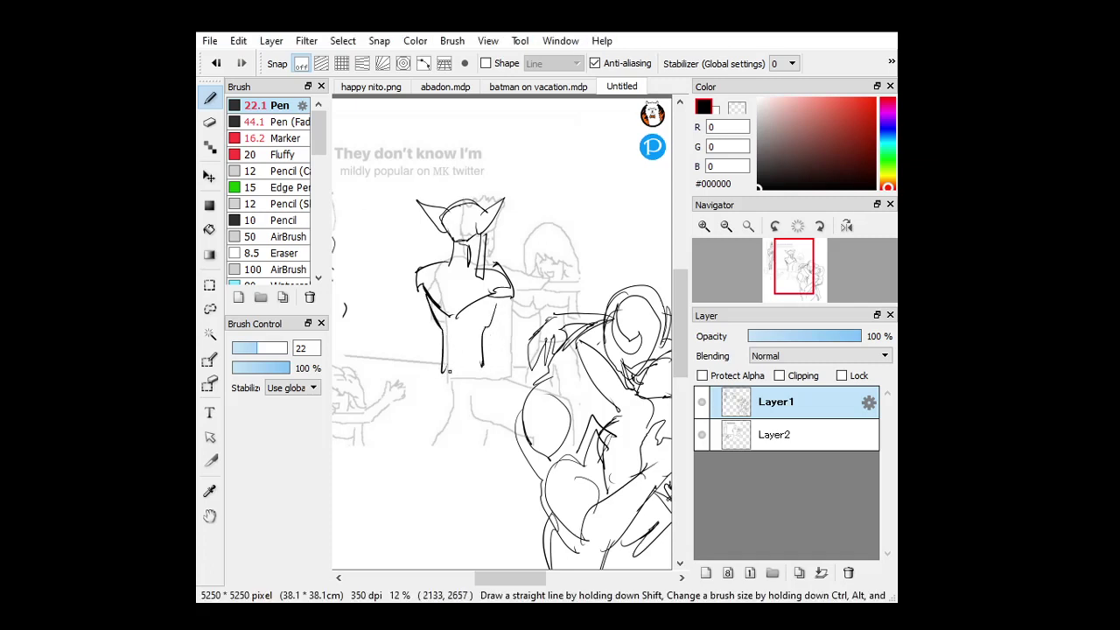
pyautogui.moveTo(451, 380); pyautogui.dragTo(479, 367)
# Draw a bent arm with a forearm band and splayed hand reaching out beside the horned figure's shoulder.
pyautogui.moveTo(491, 298)
pyautogui.mouseDown()
pyautogui.moveTo(518, 322)
pyautogui.moveTo(568, 284)
pyautogui.mouseUp()
pyautogui.moveTo(535, 320)
pyautogui.mouseDown()
pyautogui.moveTo(561, 299)
pyautogui.moveTo(549, 308)
pyautogui.mouseUp()
pyautogui.moveTo(552, 290)
pyautogui.mouseDown()
pyautogui.moveTo(560, 302)
pyautogui.moveTo(573, 289)
pyautogui.moveTo(563, 288)
pyautogui.mouseUp()
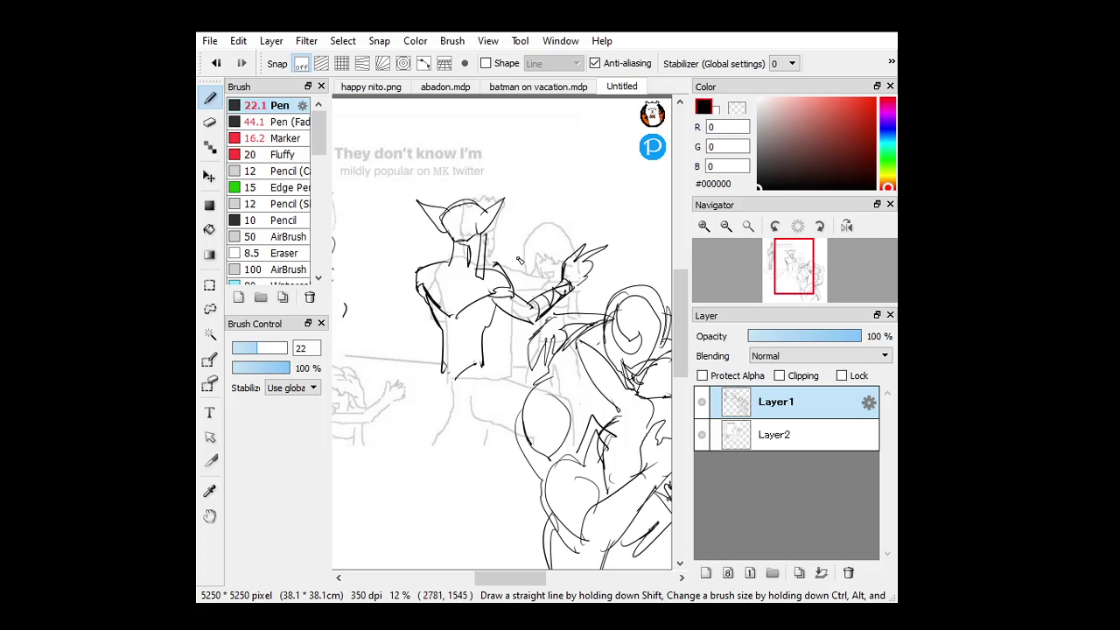
# Sketch a long-haired companion's head and upper body beside the horned figure, and add the horned figure's chest and belt lines.
pyautogui.moveTo(517, 232)
pyautogui.mouseDown()
pyautogui.moveTo(514, 270)
pyautogui.moveTo(557, 224)
pyautogui.moveTo(555, 270)
pyautogui.mouseUp()
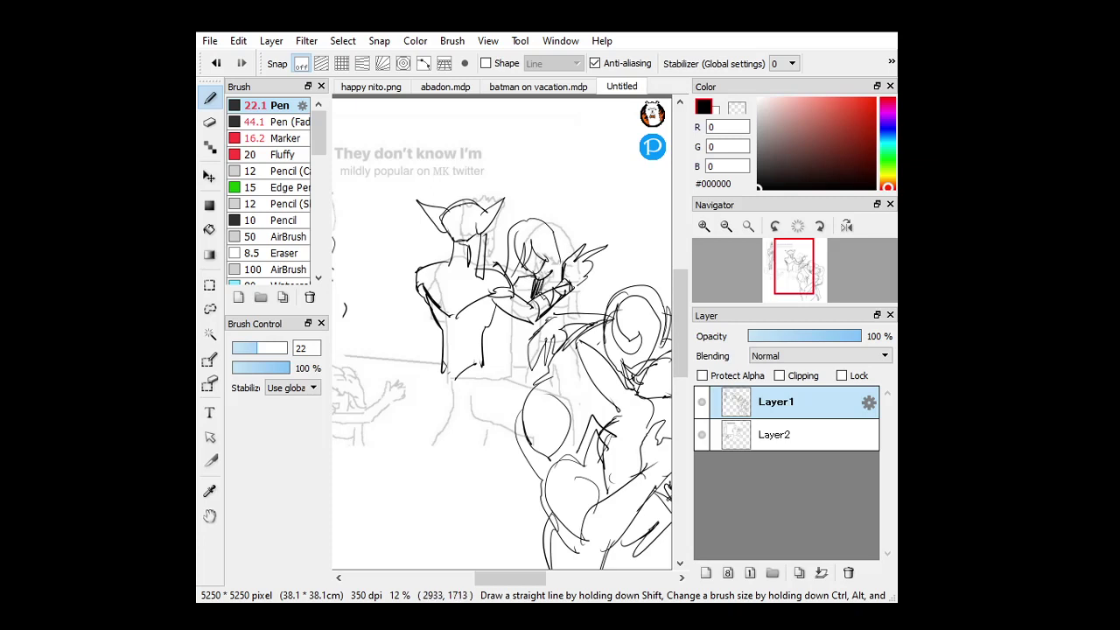
pyautogui.moveTo(540, 276); pyautogui.dragTo(495, 333)
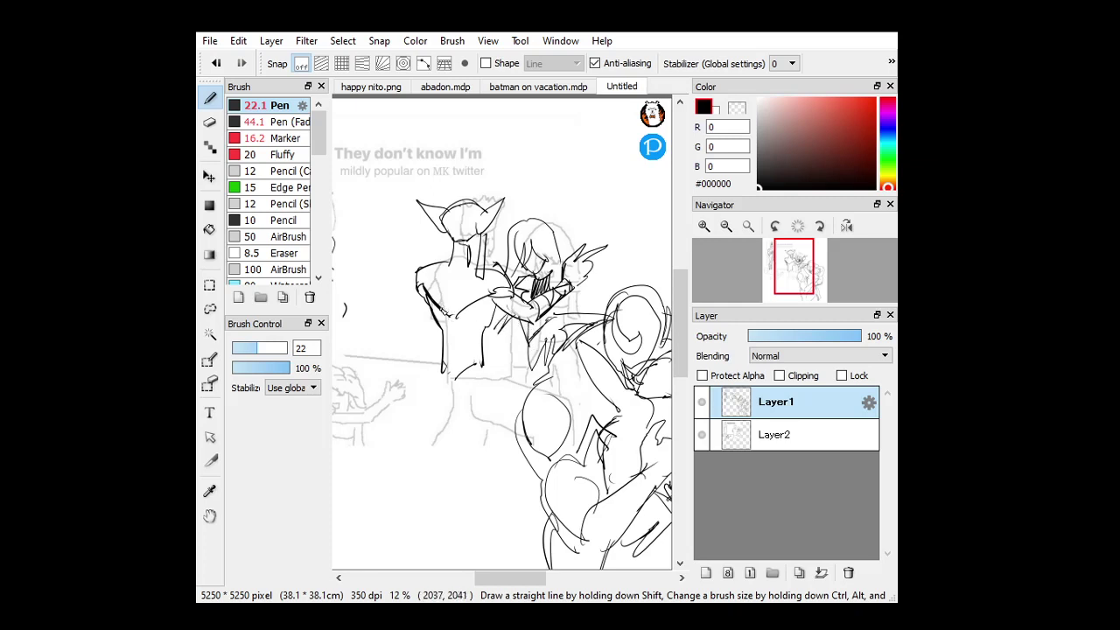
pyautogui.moveTo(437, 298)
pyautogui.mouseDown()
pyautogui.moveTo(497, 327)
pyautogui.moveTo(451, 374)
pyautogui.mouseUp()
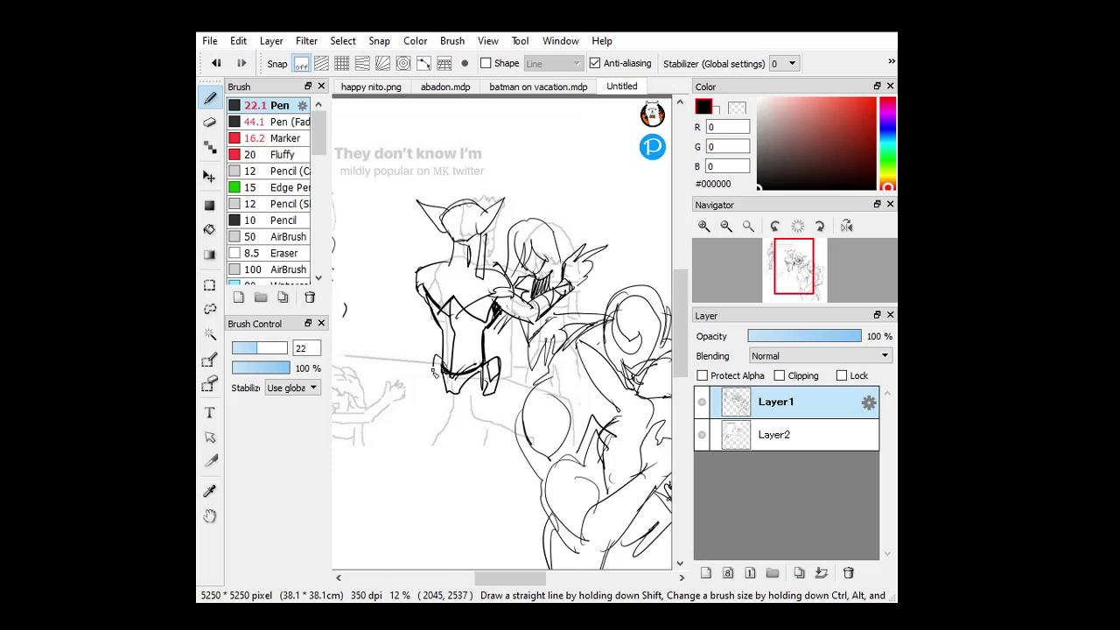
# Draw the horned figure's legs, with a long front leg ending in a tall boot and the other leg bent behind.
pyautogui.click(726, 226)
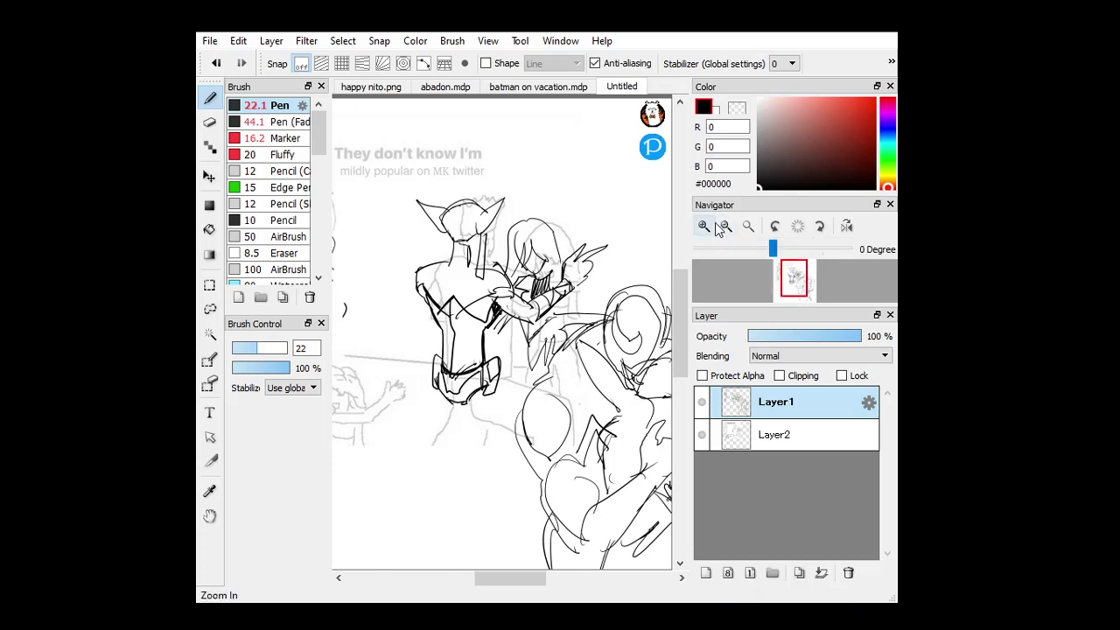
pyautogui.click(726, 226)
pyautogui.moveTo(472, 377); pyautogui.dragTo(482, 438)
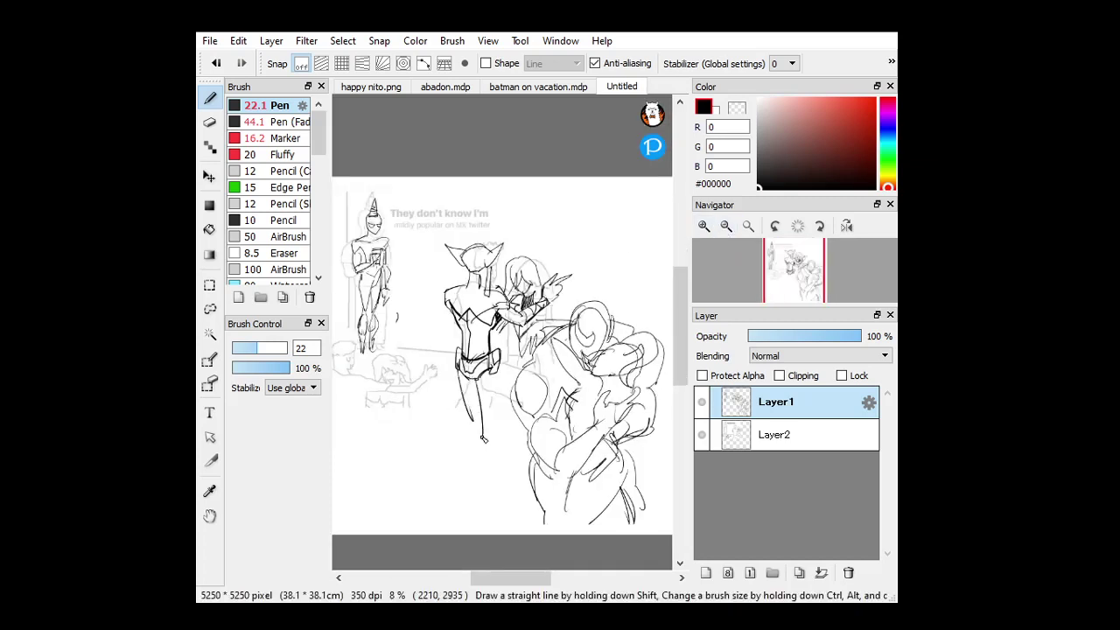
pyautogui.moveTo(476, 379); pyautogui.dragTo(517, 389)
pyautogui.moveTo(471, 420)
pyautogui.mouseDown()
pyautogui.moveTo(486, 438)
pyautogui.moveTo(479, 453)
pyautogui.moveTo(489, 431)
pyautogui.moveTo(482, 453)
pyautogui.mouseUp()
pyautogui.hotkey('ctrl', 'z')
pyautogui.moveTo(474, 425); pyautogui.dragTo(458, 495)
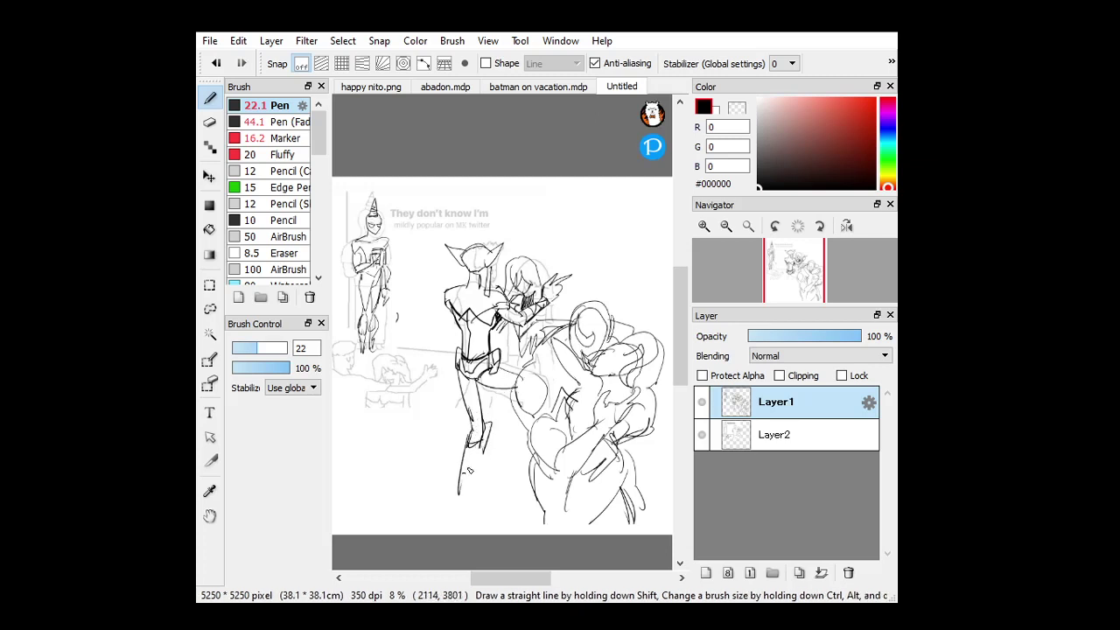
pyautogui.moveTo(486, 446)
pyautogui.mouseDown()
pyautogui.moveTo(483, 485)
pyautogui.moveTo(453, 516)
pyautogui.moveTo(495, 492)
pyautogui.moveTo(458, 522)
pyautogui.mouseUp()
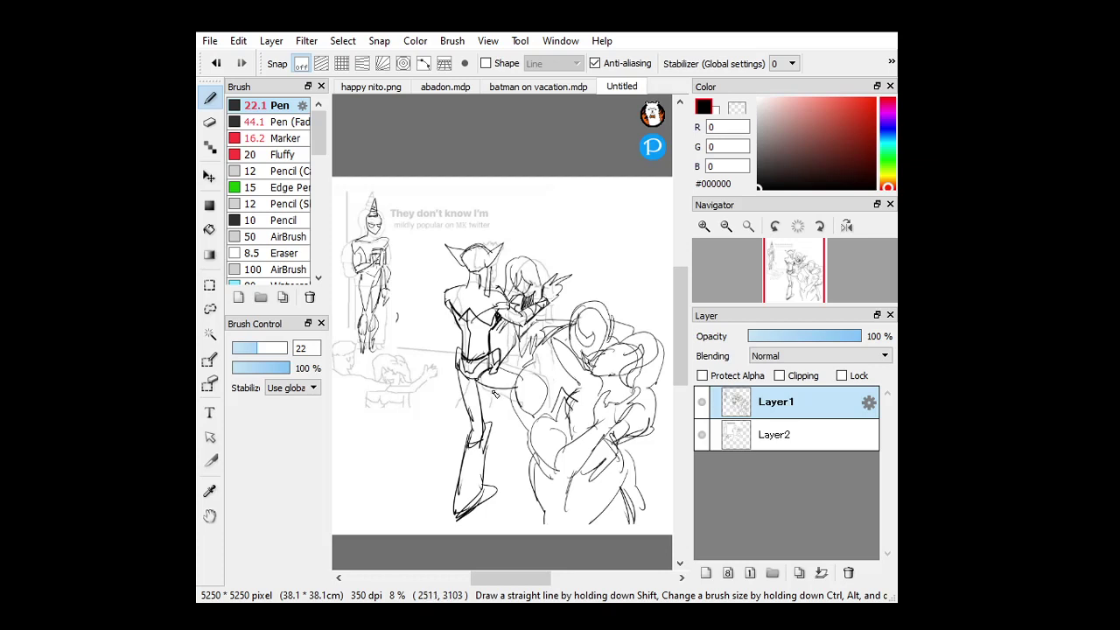
pyautogui.moveTo(511, 385)
pyautogui.mouseDown()
pyautogui.moveTo(502, 424)
pyautogui.moveTo(522, 430)
pyautogui.mouseUp()
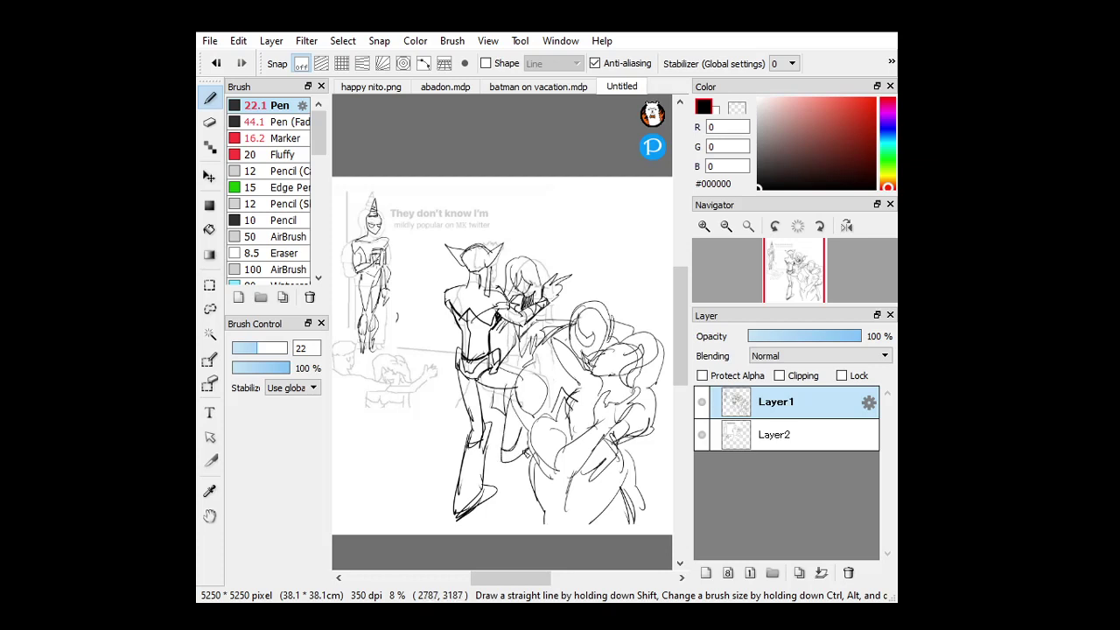
# Paste the colored picture of the yellow-hooded goblin character onto the canvas as a reference.
pyautogui.moveTo(488, 578); pyautogui.dragTo(474, 579)
pyautogui.click(704, 227)
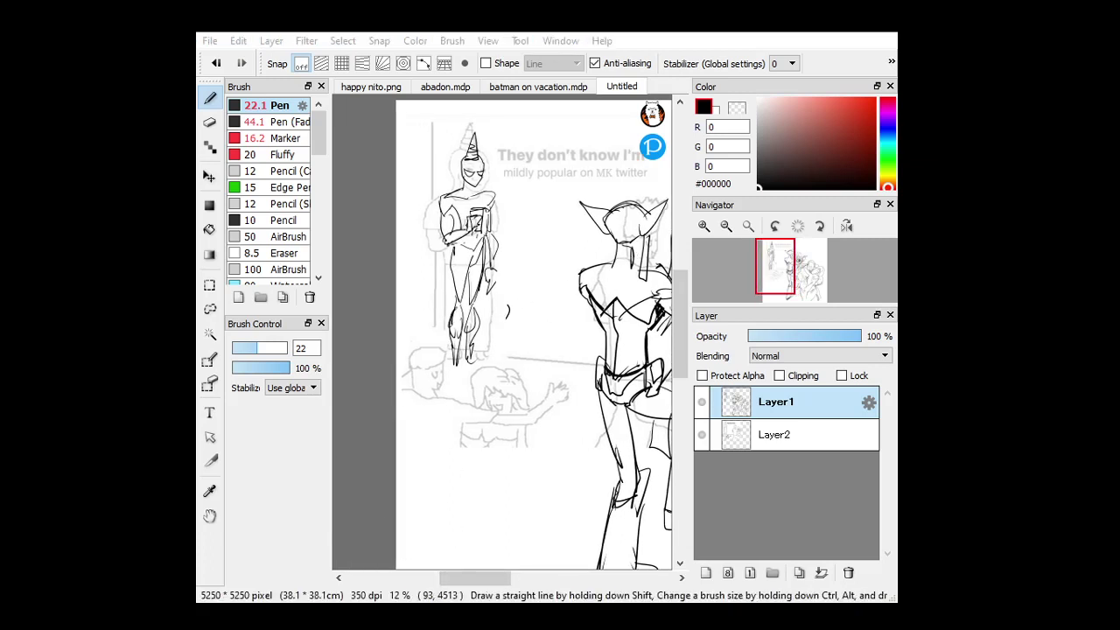
pyautogui.hotkey('ctrl', 'v')
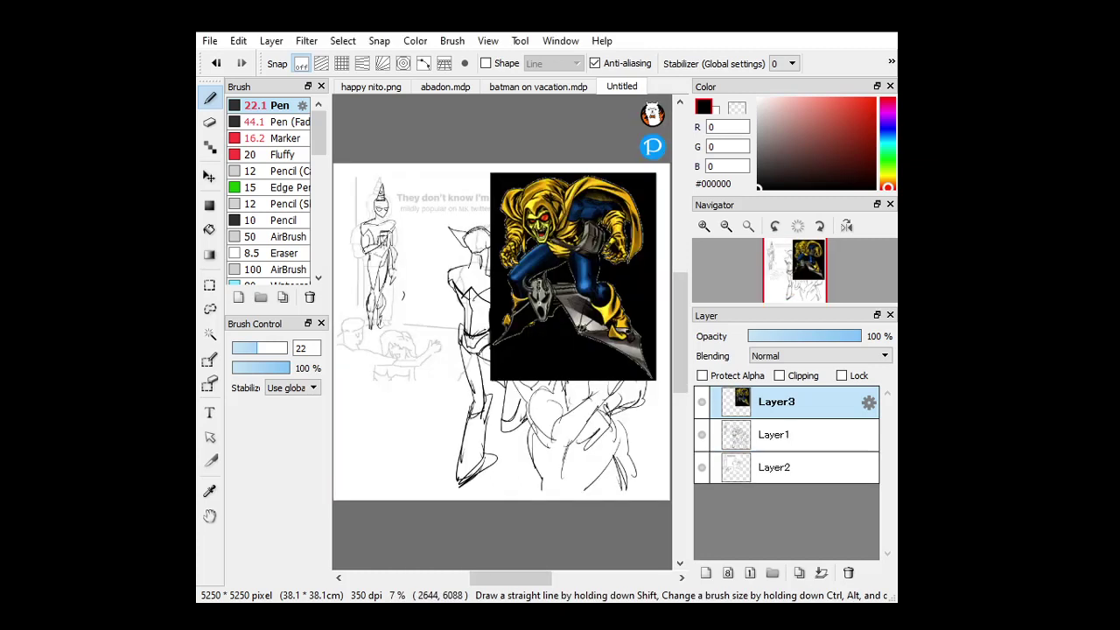
pyautogui.click(703, 228)
pyautogui.click(703, 227)
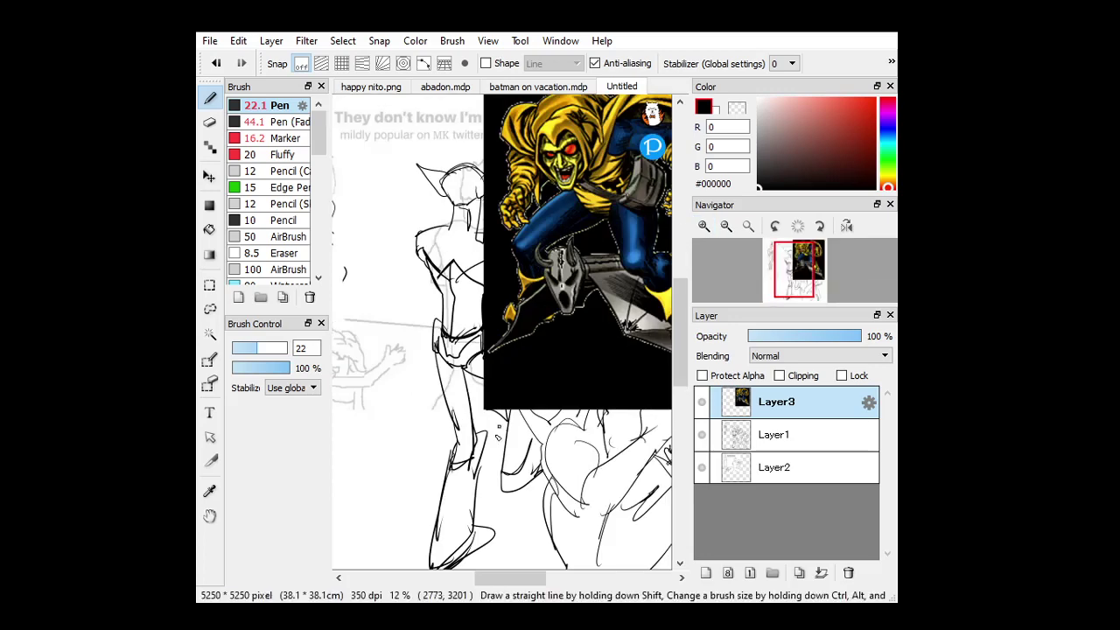
pyautogui.click(726, 228)
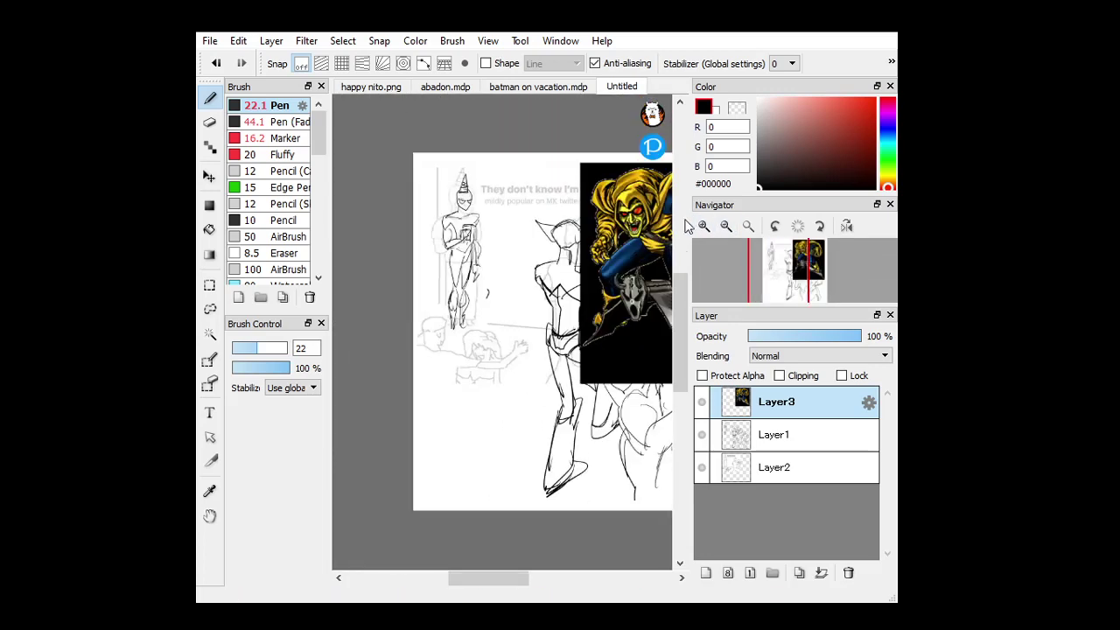
# On Layer1, sketch a hooded foreground figure in the canvas's lower-left corner, with its cloak, torso straps and clenched hand.
pyautogui.click(774, 437)
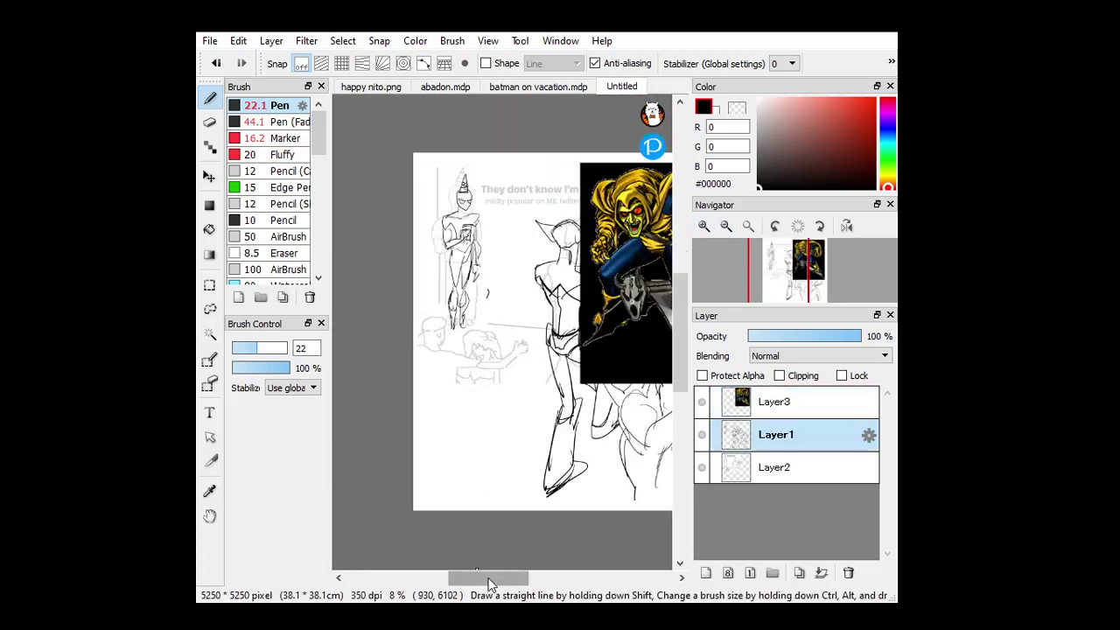
pyautogui.moveTo(487, 578); pyautogui.dragTo(495, 579)
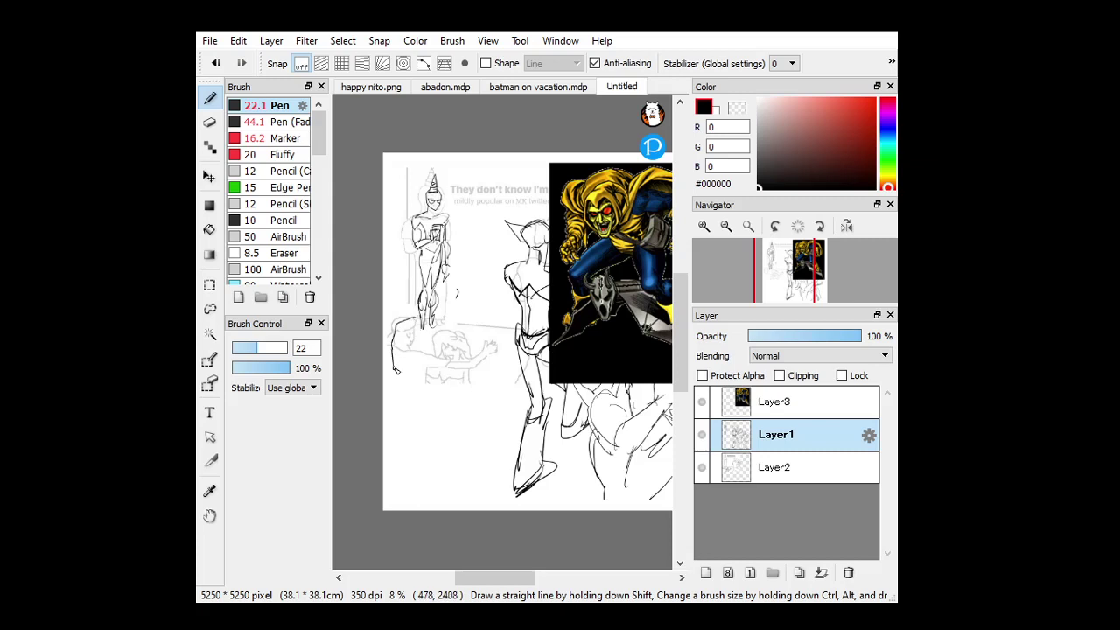
pyautogui.moveTo(417, 317); pyautogui.dragTo(430, 313)
pyautogui.moveTo(425, 373)
pyautogui.mouseDown()
pyautogui.moveTo(399, 352)
pyautogui.moveTo(419, 371)
pyautogui.moveTo(387, 390)
pyautogui.moveTo(383, 471)
pyautogui.moveTo(420, 440)
pyautogui.moveTo(437, 466)
pyautogui.mouseUp()
pyautogui.moveTo(420, 404); pyautogui.dragTo(444, 463)
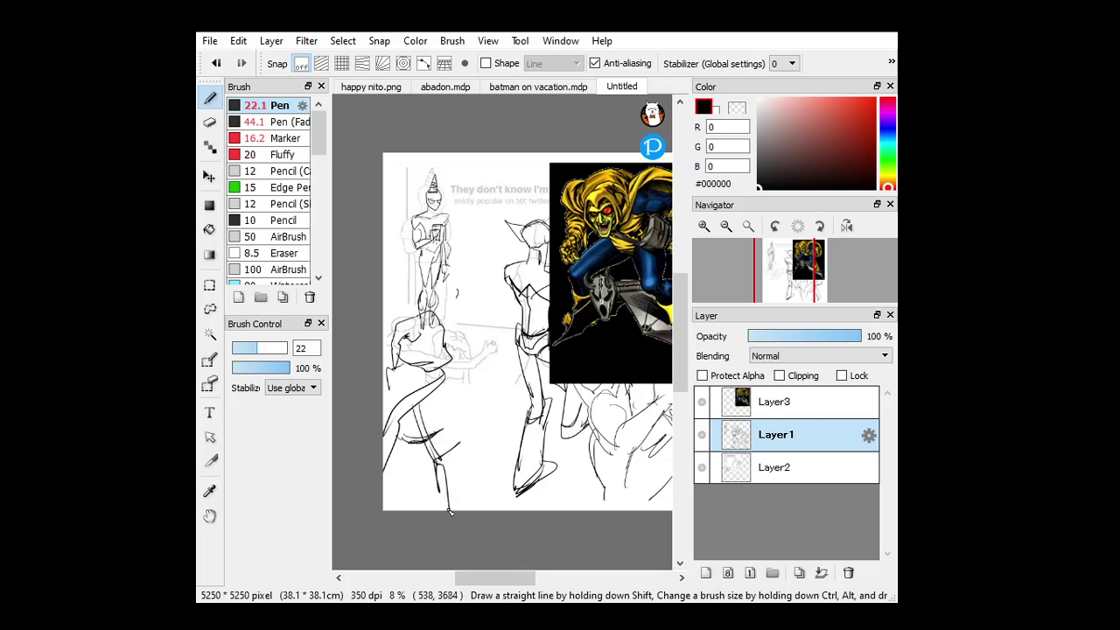
pyautogui.moveTo(449, 511); pyautogui.dragTo(445, 474)
pyautogui.moveTo(445, 474); pyautogui.dragTo(475, 456)
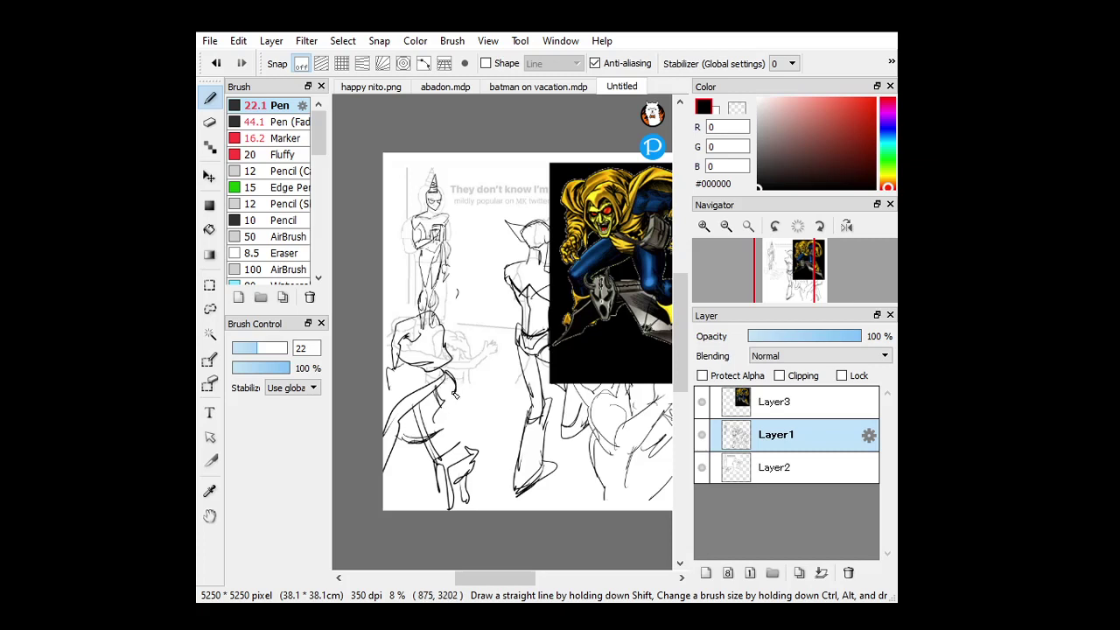
# Sketch a second foreground figure beside the hooded one, with a raised open hand, oval head, hair and lower arm.
pyautogui.moveTo(474, 380); pyautogui.dragTo(463, 399)
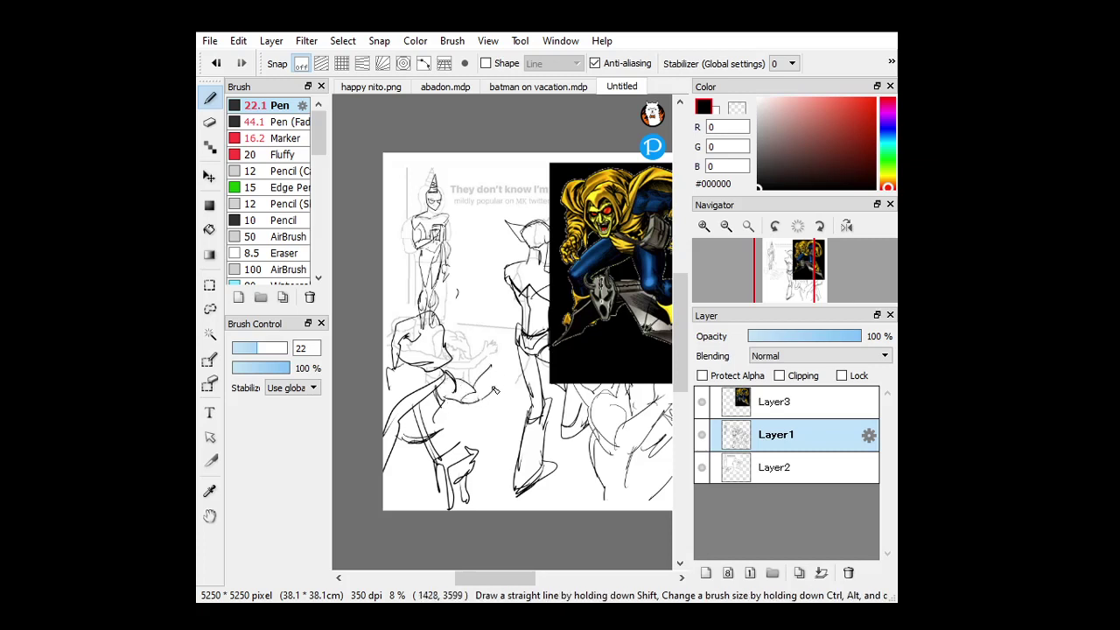
pyautogui.moveTo(483, 373); pyautogui.dragTo(497, 392)
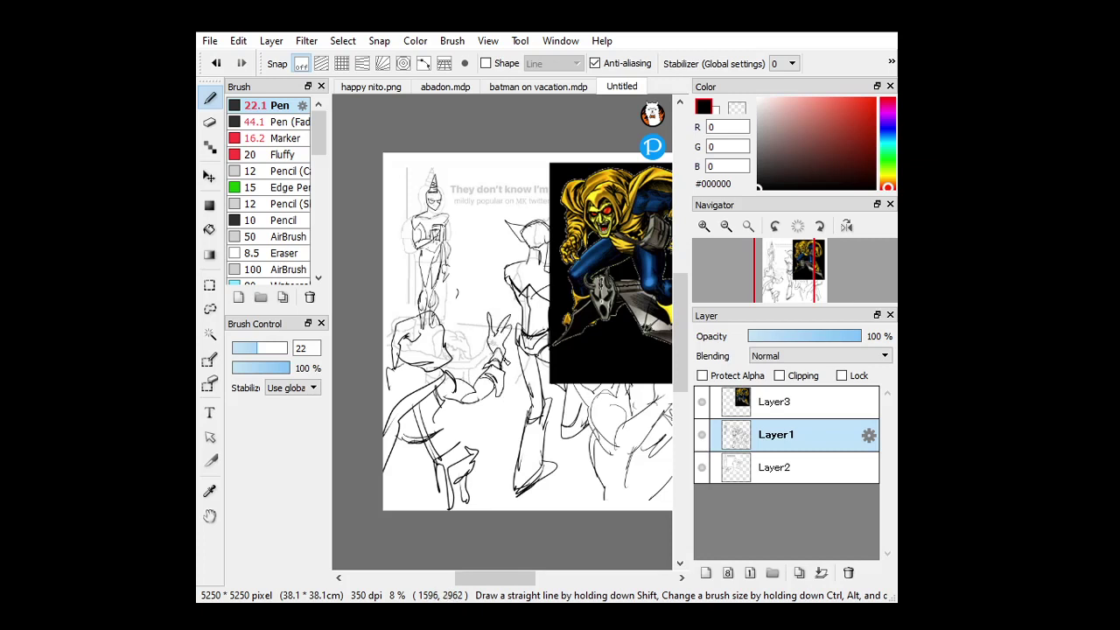
pyautogui.moveTo(456, 328)
pyautogui.mouseDown()
pyautogui.moveTo(454, 341)
pyautogui.moveTo(470, 316)
pyautogui.moveTo(464, 353)
pyautogui.mouseUp()
pyautogui.moveTo(446, 398)
pyautogui.mouseDown()
pyautogui.moveTo(485, 436)
pyautogui.moveTo(451, 434)
pyautogui.mouseUp()
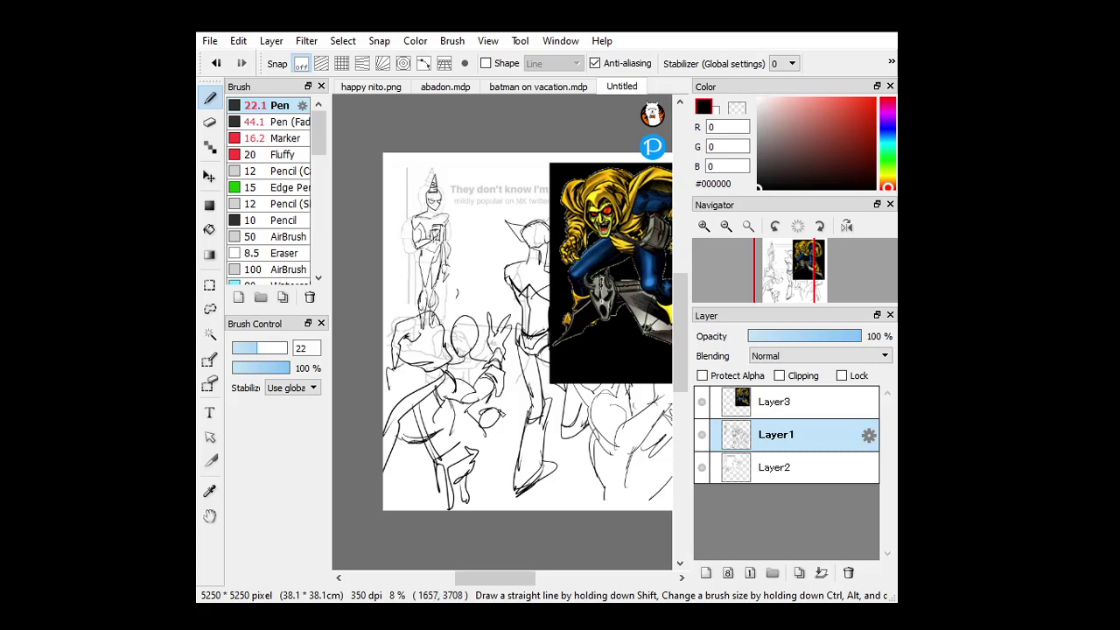
pyautogui.moveTo(498, 387); pyautogui.dragTo(501, 405)
pyautogui.moveTo(465, 323); pyautogui.dragTo(452, 337)
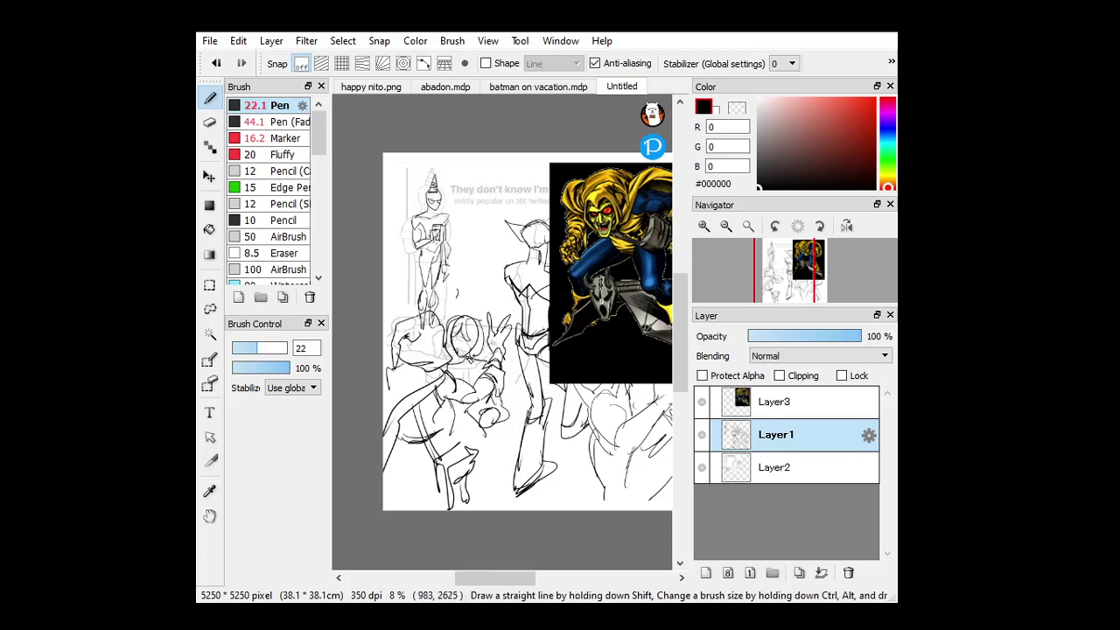
# Hide the pasted reference on Layer3 and erase the long-haired companion's head from Layer1 with a size 108 eraser.
pyautogui.moveTo(469, 580)
pyautogui.mouseDown()
pyautogui.moveTo(494, 575)
pyautogui.moveTo(482, 578)
pyautogui.mouseUp()
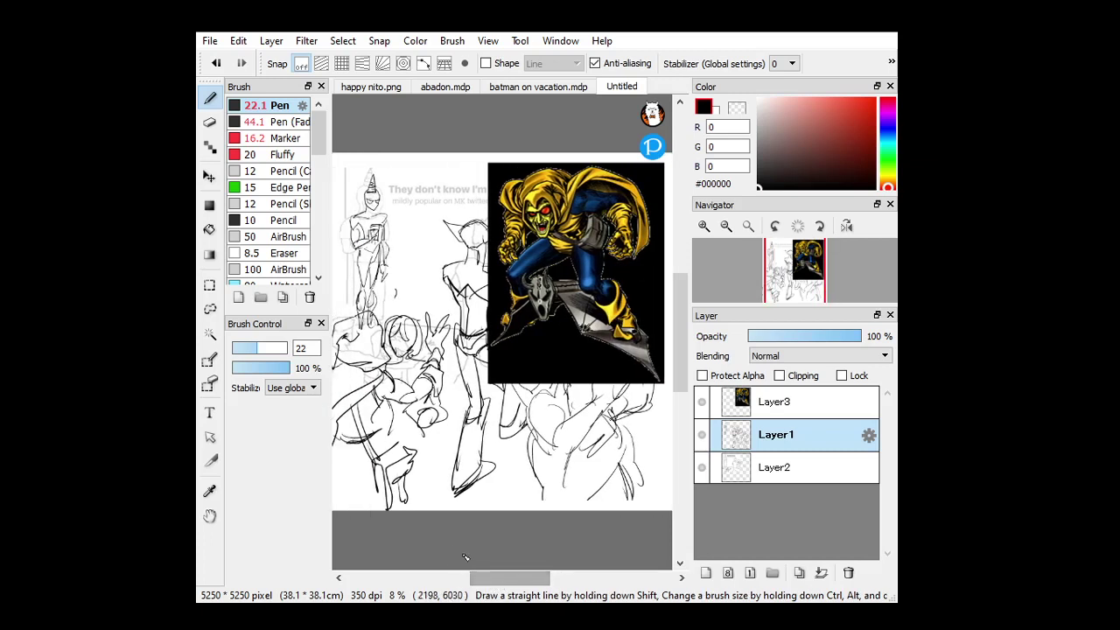
pyautogui.click(702, 401)
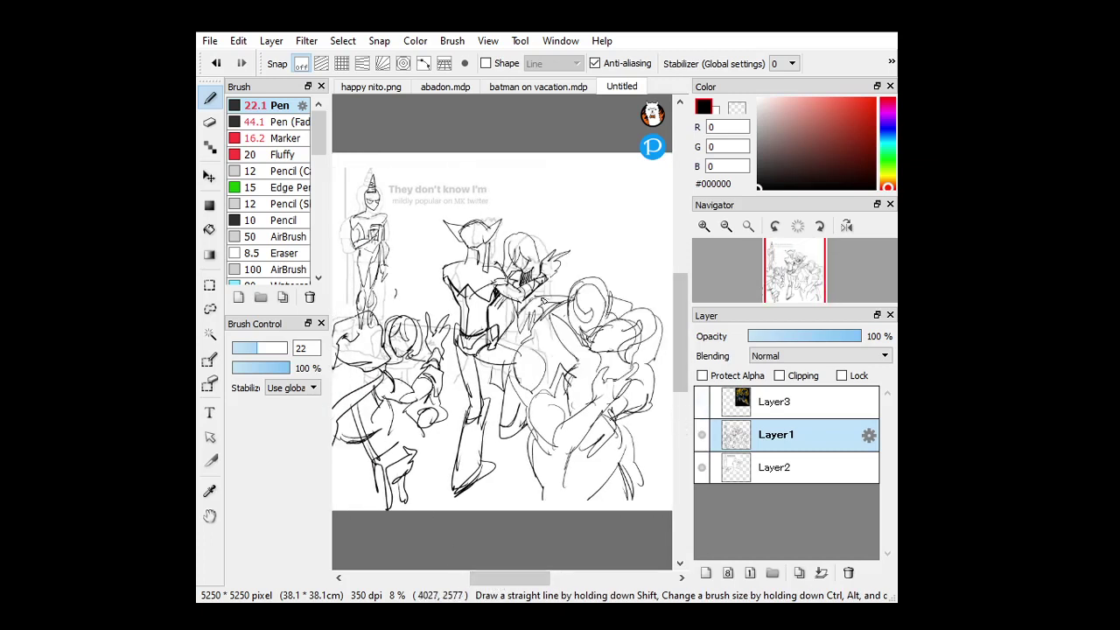
pyautogui.click(705, 227)
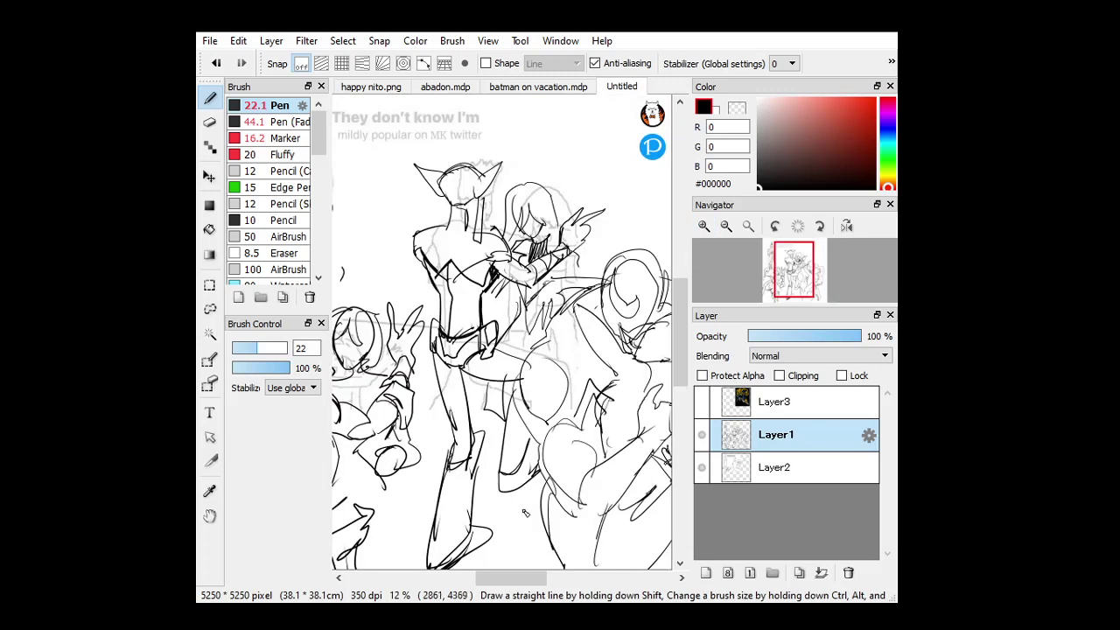
pyautogui.moveTo(500, 576); pyautogui.dragTo(507, 541)
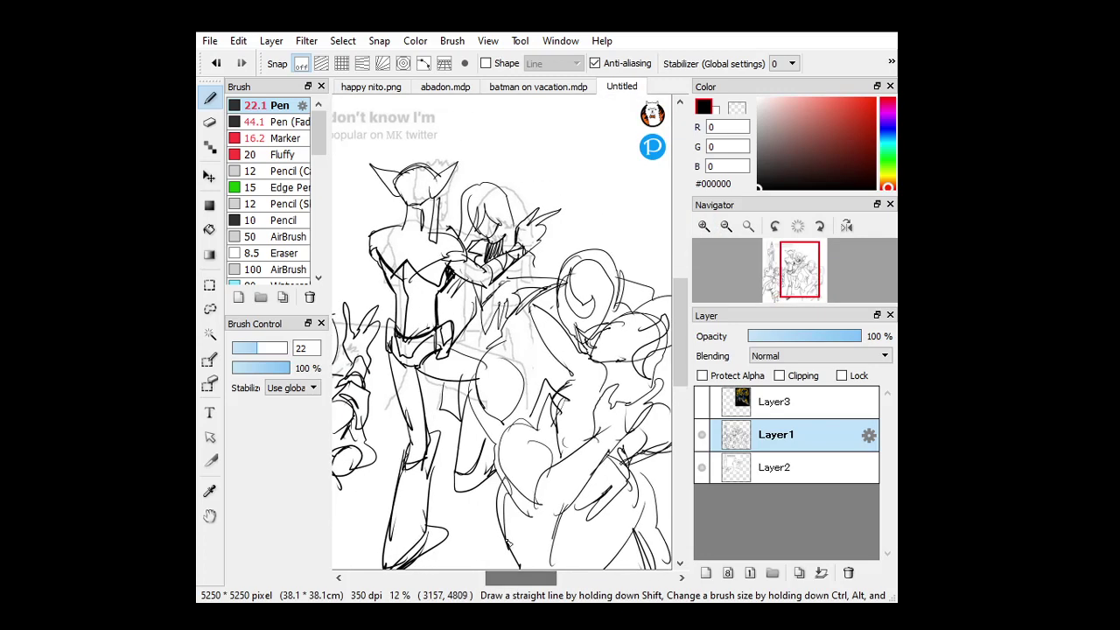
pyautogui.click(210, 123)
pyautogui.moveTo(264, 350); pyautogui.dragTo(283, 350)
pyautogui.moveTo(502, 191)
pyautogui.mouseDown()
pyautogui.moveTo(486, 223)
pyautogui.moveTo(495, 233)
pyautogui.mouseUp()
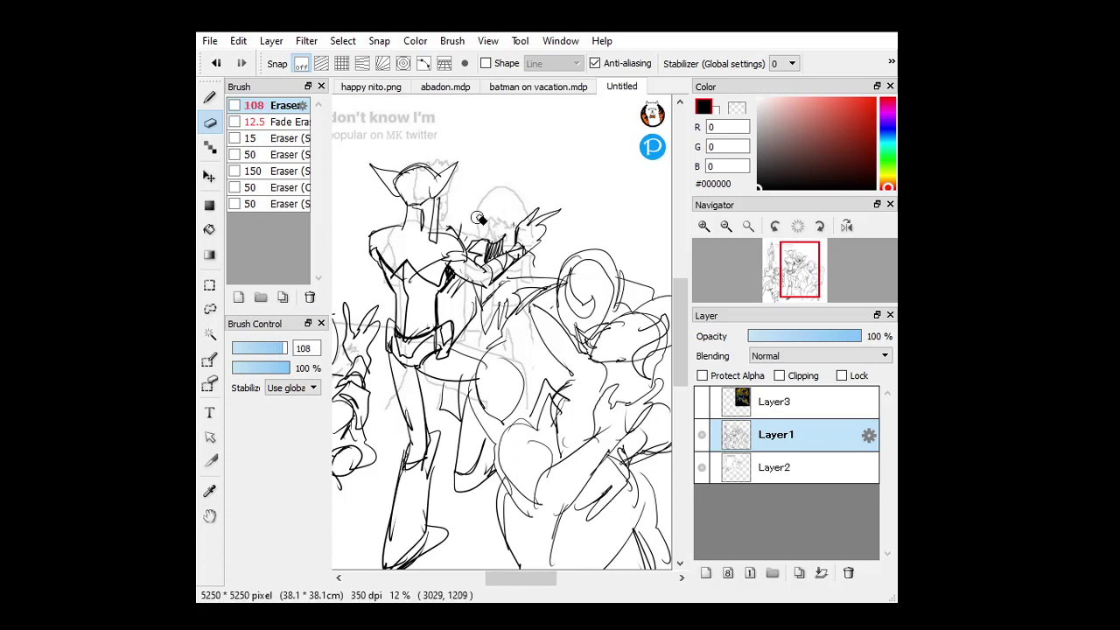
# Redraw the companion's head with an oval face and long hair, and add a rounded shape above the raised hand.
pyautogui.click(215, 100)
pyautogui.moveTo(482, 177)
pyautogui.mouseDown()
pyautogui.moveTo(486, 229)
pyautogui.moveTo(495, 173)
pyautogui.mouseUp()
pyautogui.moveTo(487, 217)
pyautogui.mouseDown()
pyautogui.moveTo(488, 237)
pyautogui.moveTo(471, 242)
pyautogui.mouseUp()
pyautogui.moveTo(475, 233); pyautogui.dragTo(458, 250)
pyautogui.moveTo(516, 229)
pyautogui.mouseDown()
pyautogui.moveTo(508, 238)
pyautogui.moveTo(540, 239)
pyautogui.mouseUp()
pyautogui.moveTo(549, 229)
pyautogui.mouseDown()
pyautogui.moveTo(554, 260)
pyautogui.moveTo(560, 225)
pyautogui.moveTo(569, 238)
pyautogui.moveTo(564, 189)
pyautogui.moveTo(583, 201)
pyautogui.moveTo(575, 241)
pyautogui.mouseUp()
pyautogui.moveTo(501, 173)
pyautogui.mouseDown()
pyautogui.moveTo(526, 219)
pyautogui.moveTo(463, 226)
pyautogui.moveTo(465, 242)
pyautogui.mouseUp()
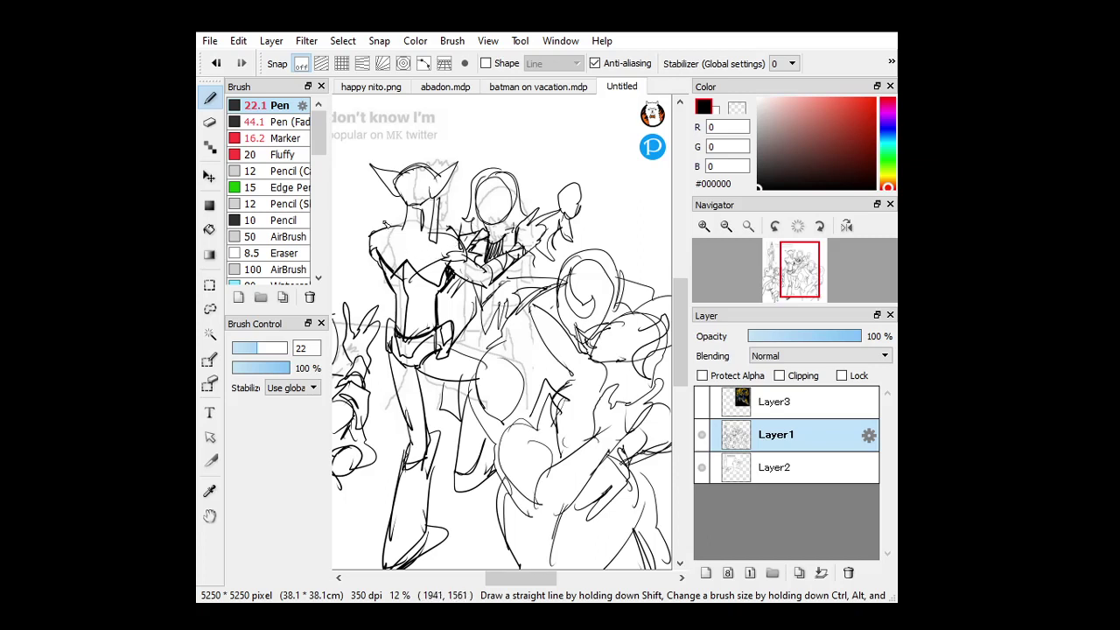
pyautogui.moveTo(378, 213); pyautogui.dragTo(390, 206)
pyautogui.click(216, 63)
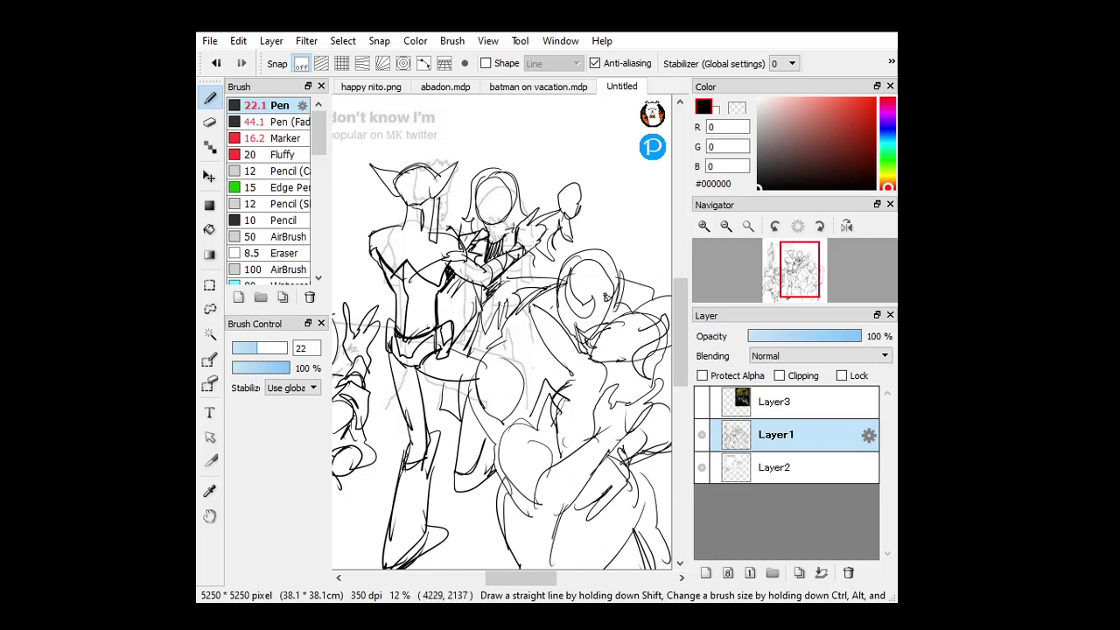
pyautogui.click(728, 228)
pyautogui.click(735, 233)
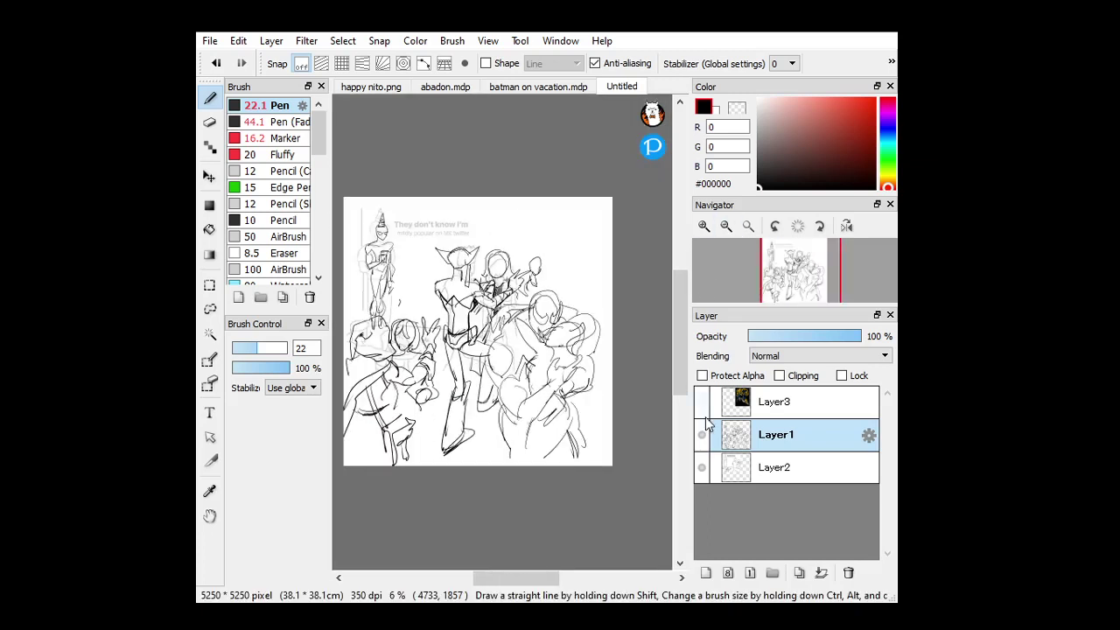
# Fade the Layer1 sketch to 33% opacity and hide Layer2.
pyautogui.click(699, 468)
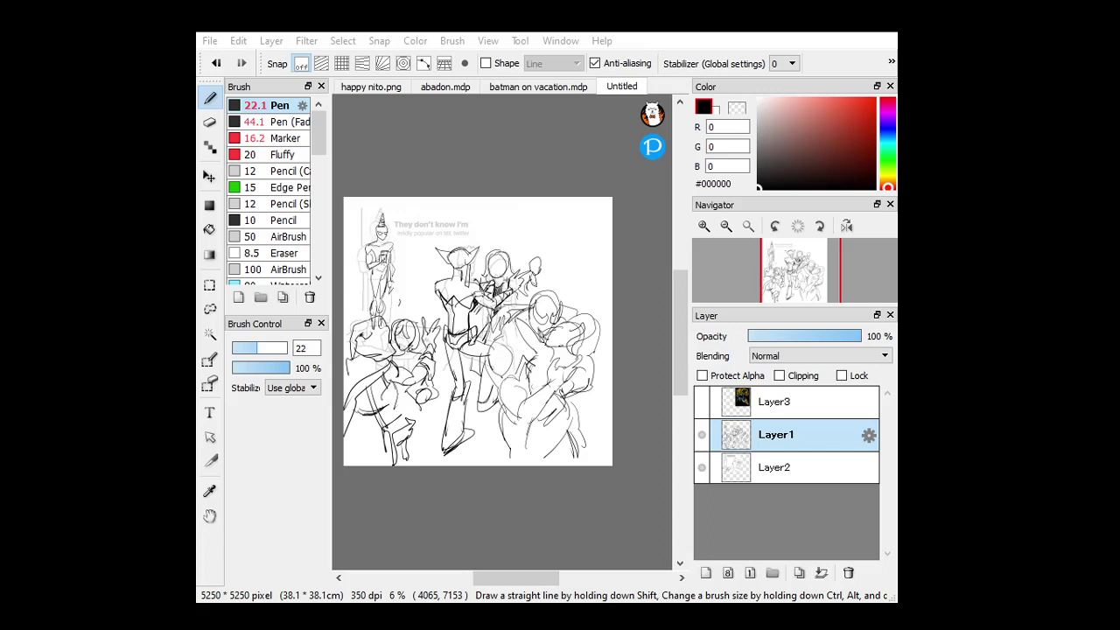
pyautogui.click(786, 336)
pyautogui.click(701, 467)
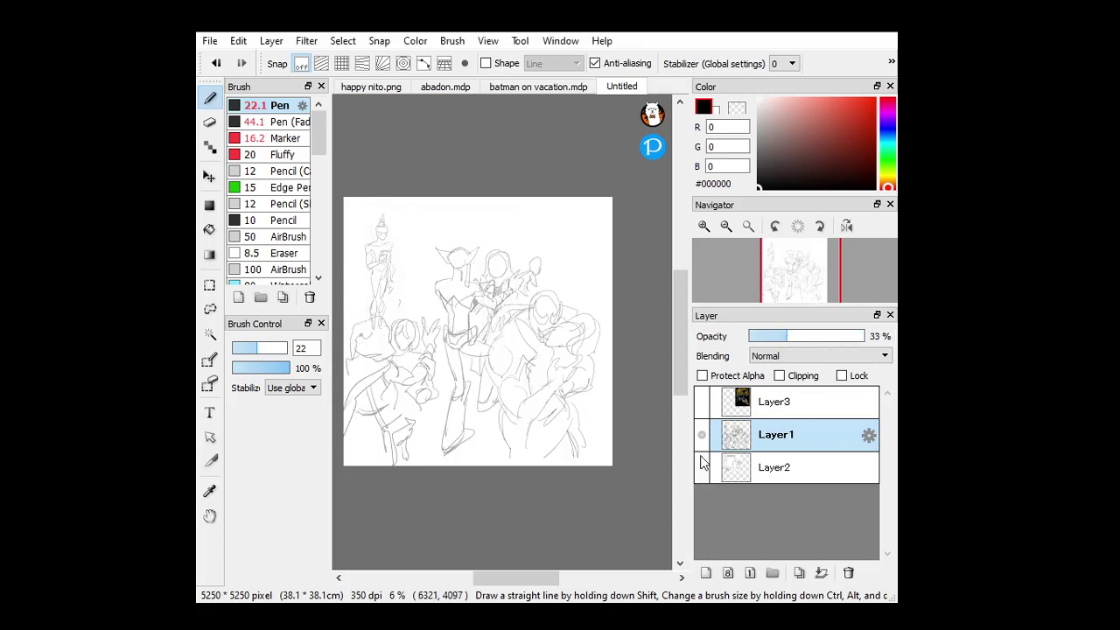
# On a new layer above Layer1, ink the muscular figure's near shoulder, bent arm and clawed hand with a size 41 pen.
pyautogui.click(703, 226)
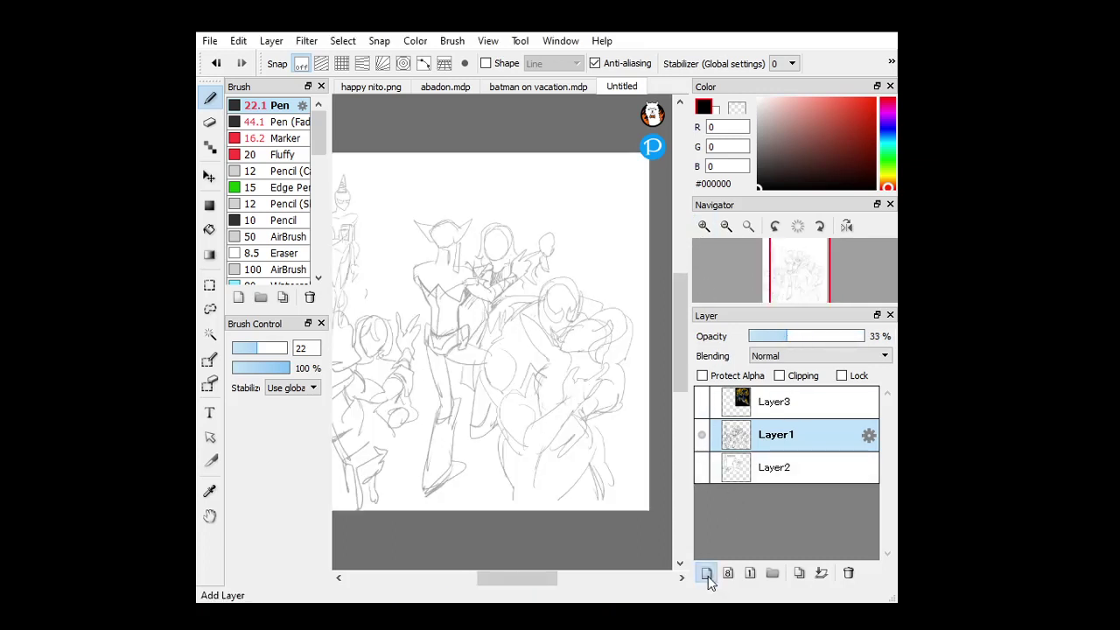
pyautogui.click(707, 573)
pyautogui.click(267, 348)
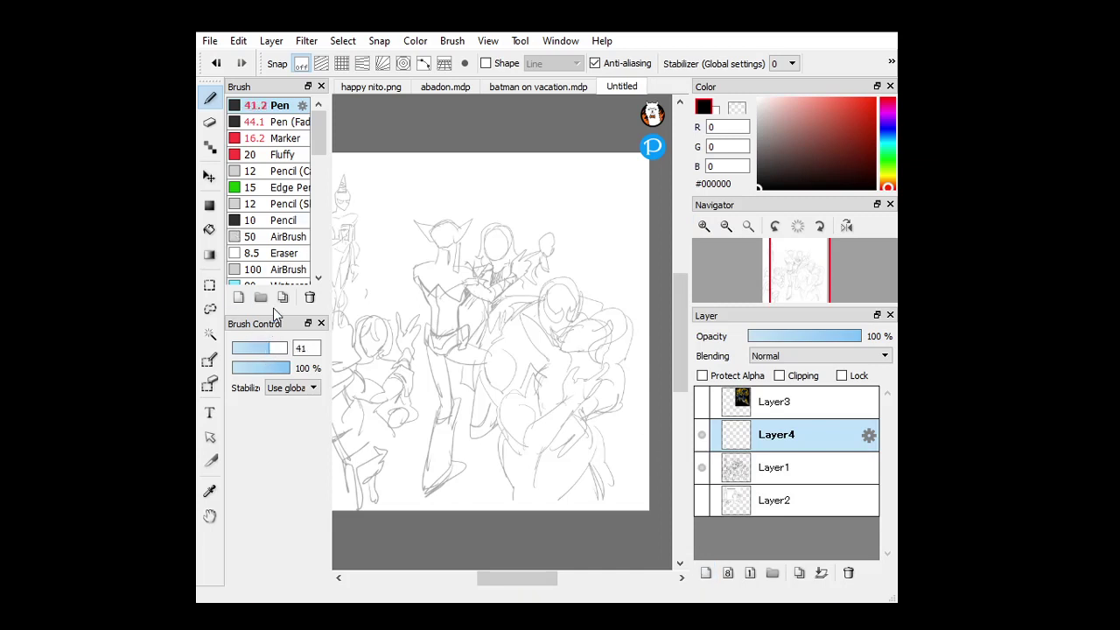
pyautogui.moveTo(533, 298)
pyautogui.mouseDown()
pyautogui.moveTo(480, 374)
pyautogui.moveTo(491, 421)
pyautogui.mouseUp()
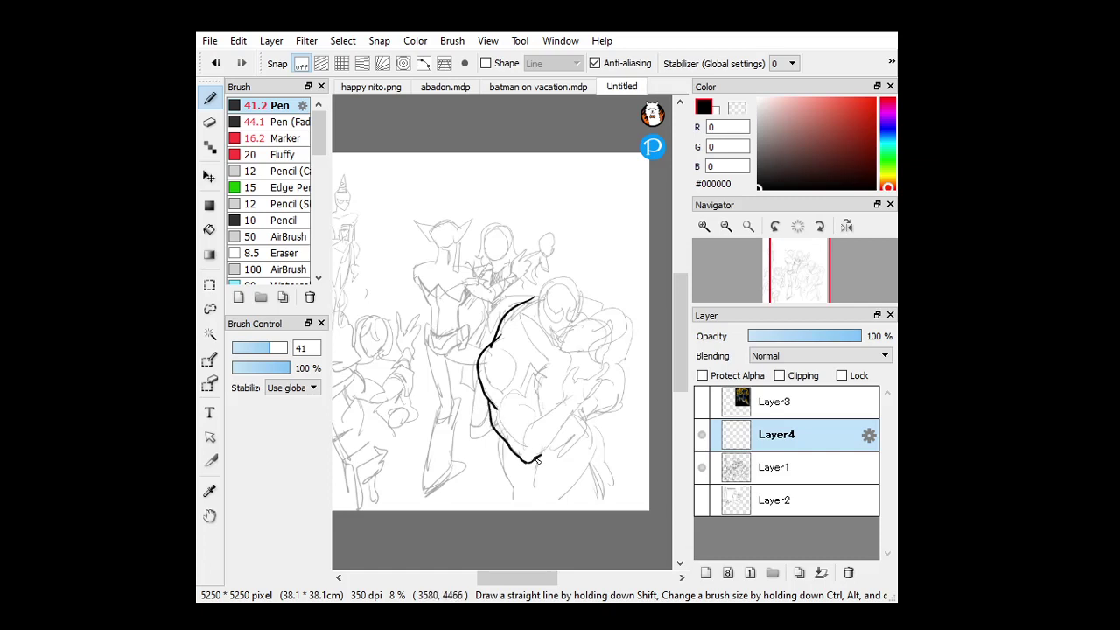
pyautogui.moveTo(531, 461); pyautogui.dragTo(577, 407)
pyautogui.moveTo(525, 436)
pyautogui.mouseDown()
pyautogui.moveTo(527, 421)
pyautogui.moveTo(568, 398)
pyautogui.mouseUp()
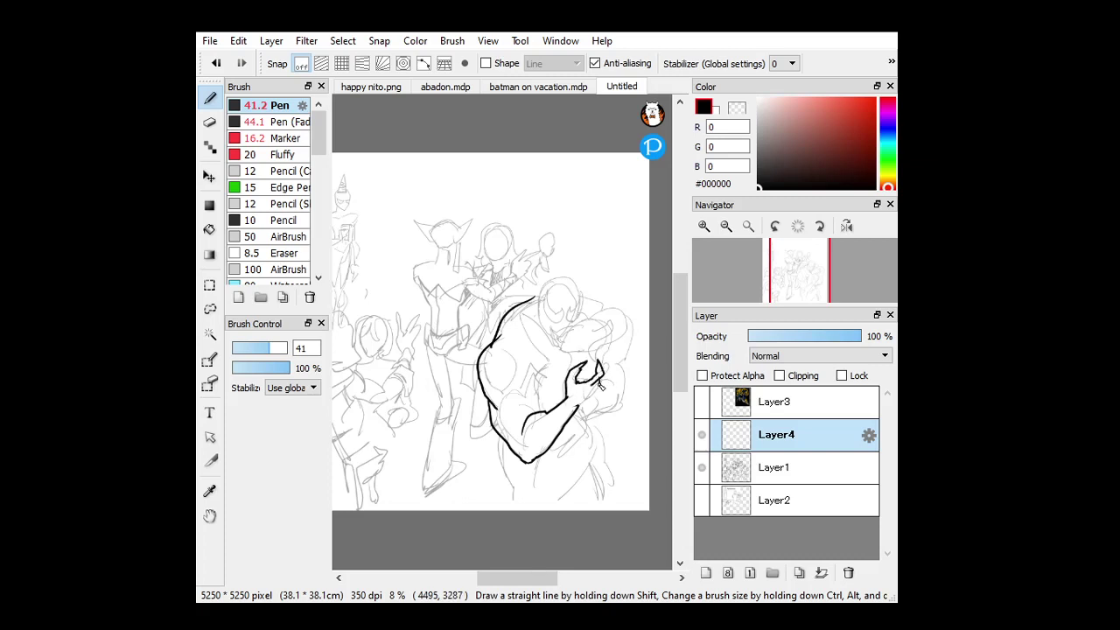
pyautogui.moveTo(587, 407); pyautogui.dragTo(576, 407)
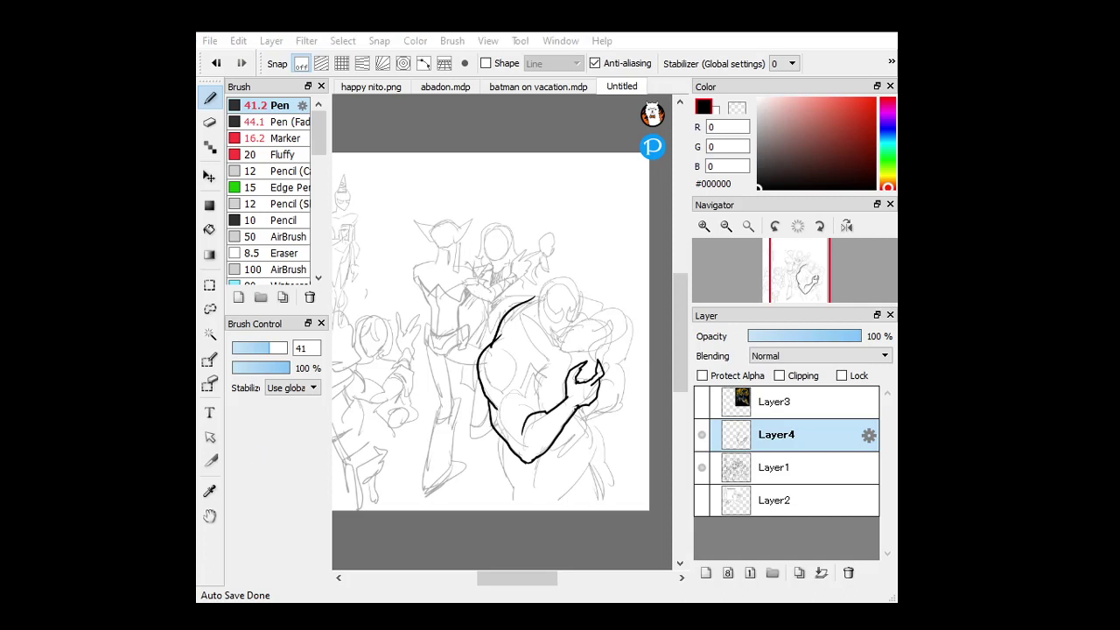
# With a size 48 pen, ink the torso lines inside the muscular figure's bent arm, the partner's waist edge and the embrace's far-side contour.
pyautogui.click(697, 437)
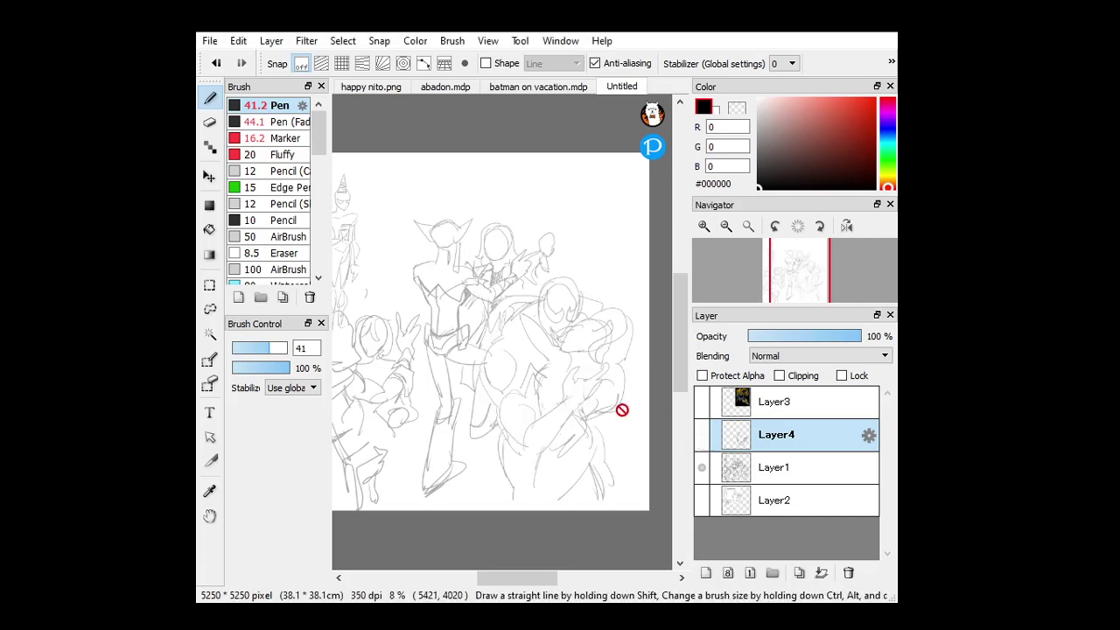
pyautogui.click(697, 445)
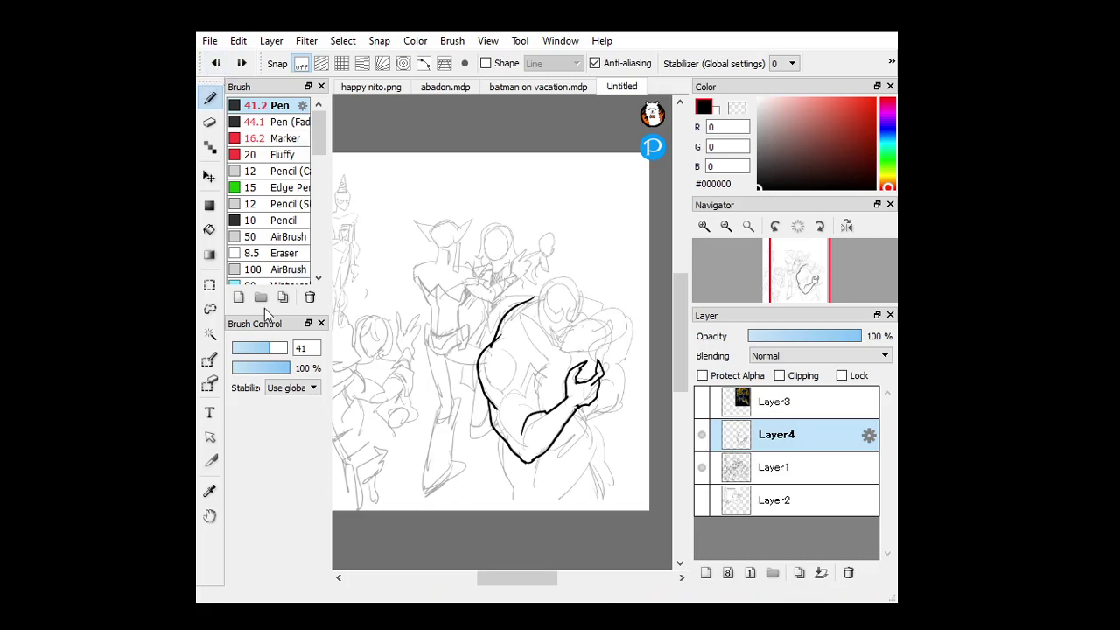
pyautogui.moveTo(535, 413); pyautogui.dragTo(522, 381)
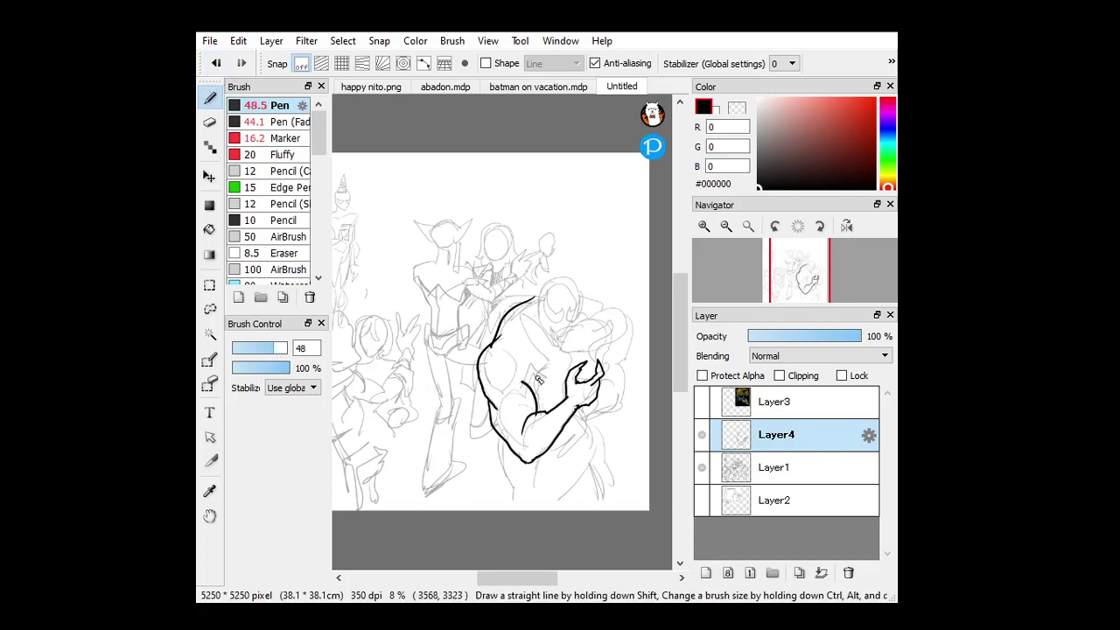
pyautogui.hotkey('alt', 'Tab')
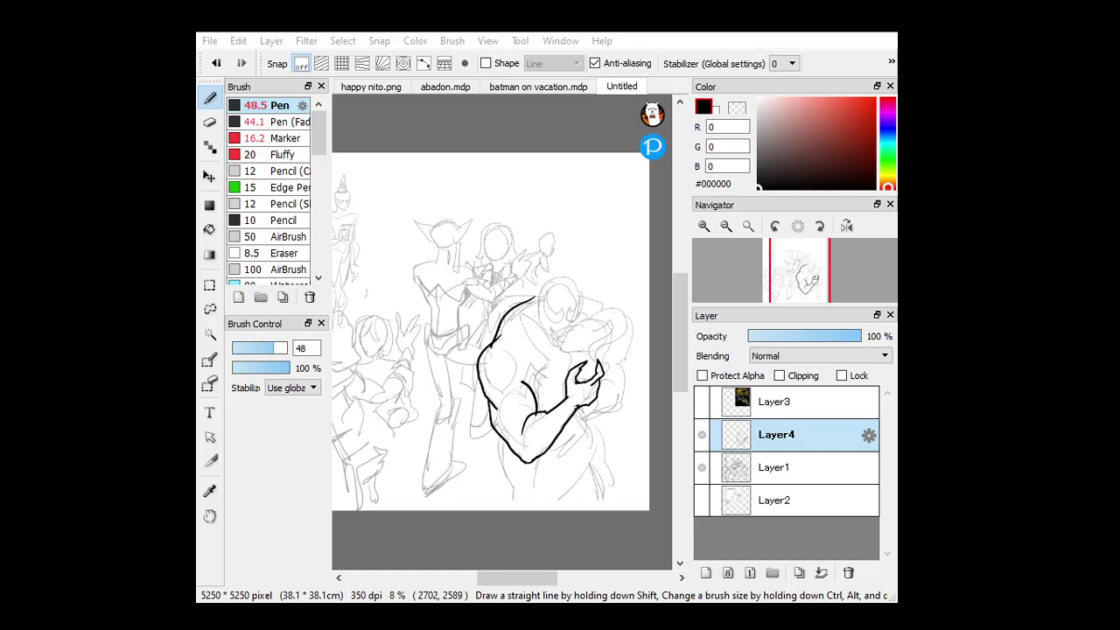
pyautogui.hotkey('alt', 'Tab')
pyautogui.moveTo(539, 371); pyautogui.dragTo(546, 363)
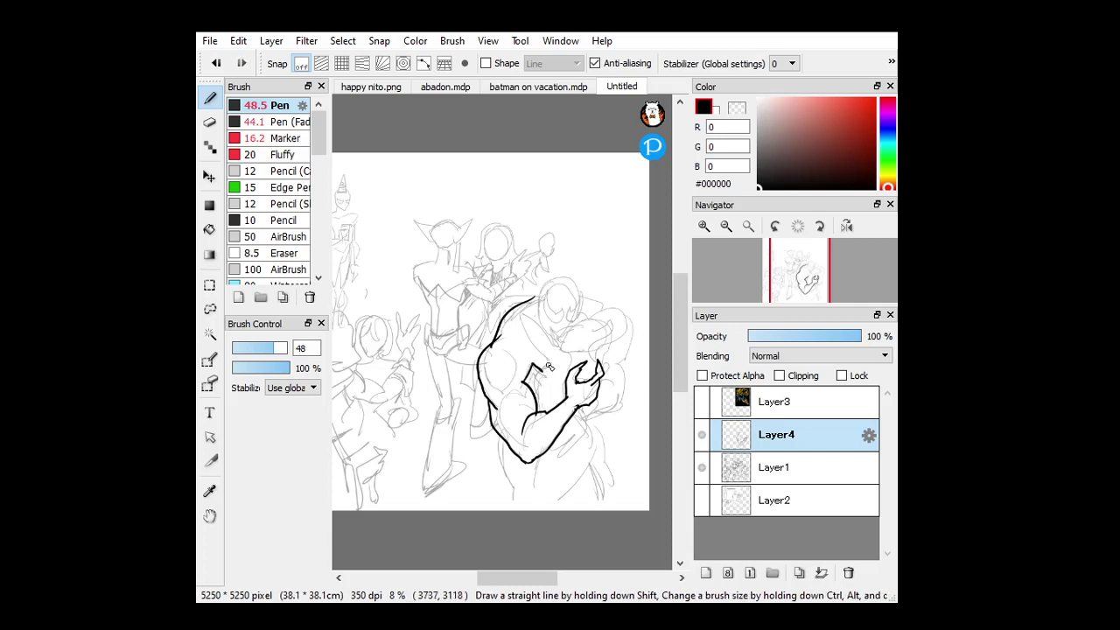
pyautogui.moveTo(533, 365)
pyautogui.mouseDown()
pyautogui.moveTo(556, 450)
pyautogui.moveTo(568, 443)
pyautogui.mouseUp()
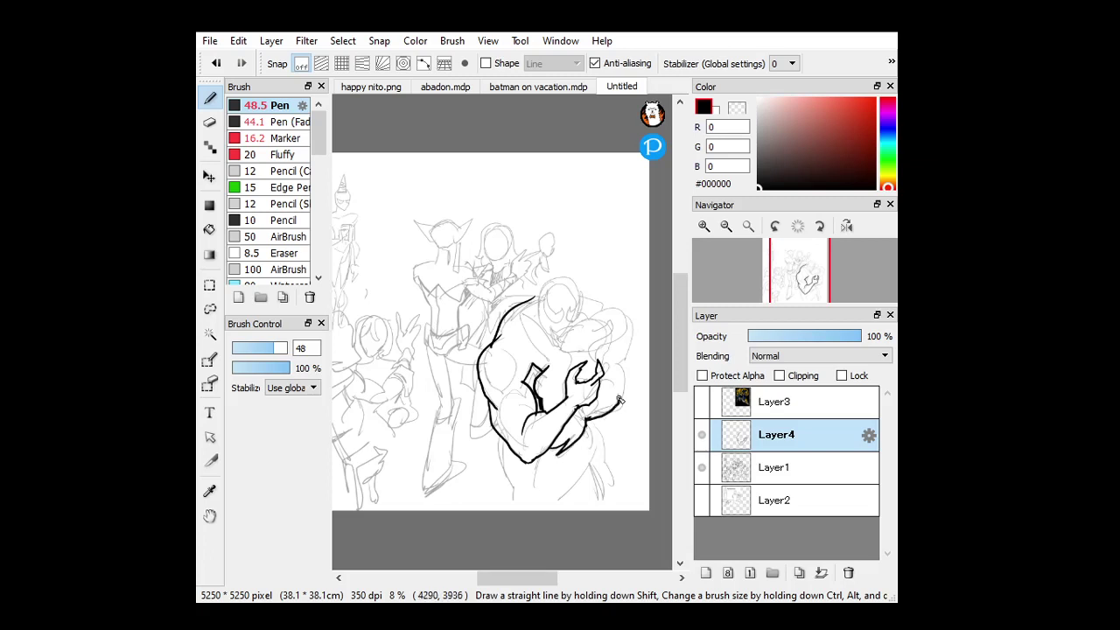
pyautogui.moveTo(618, 402); pyautogui.dragTo(615, 354)
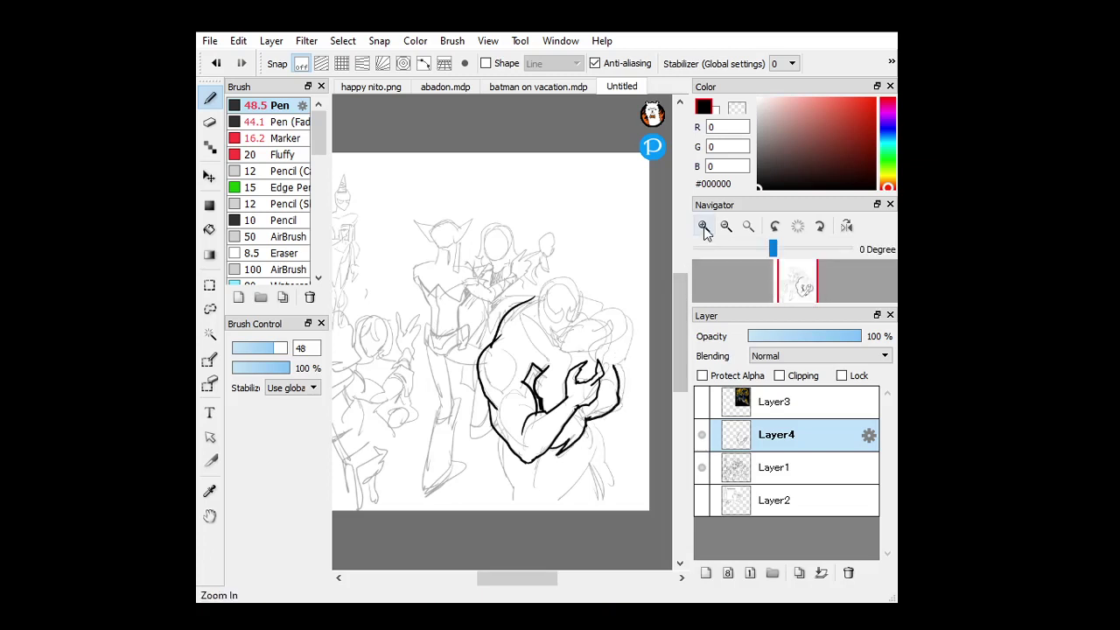
# Ink the muscular figure's round head with large curved eyes, a grinning mouth and small teeth.
pyautogui.click(703, 227)
pyautogui.moveTo(512, 577); pyautogui.dragTo(536, 577)
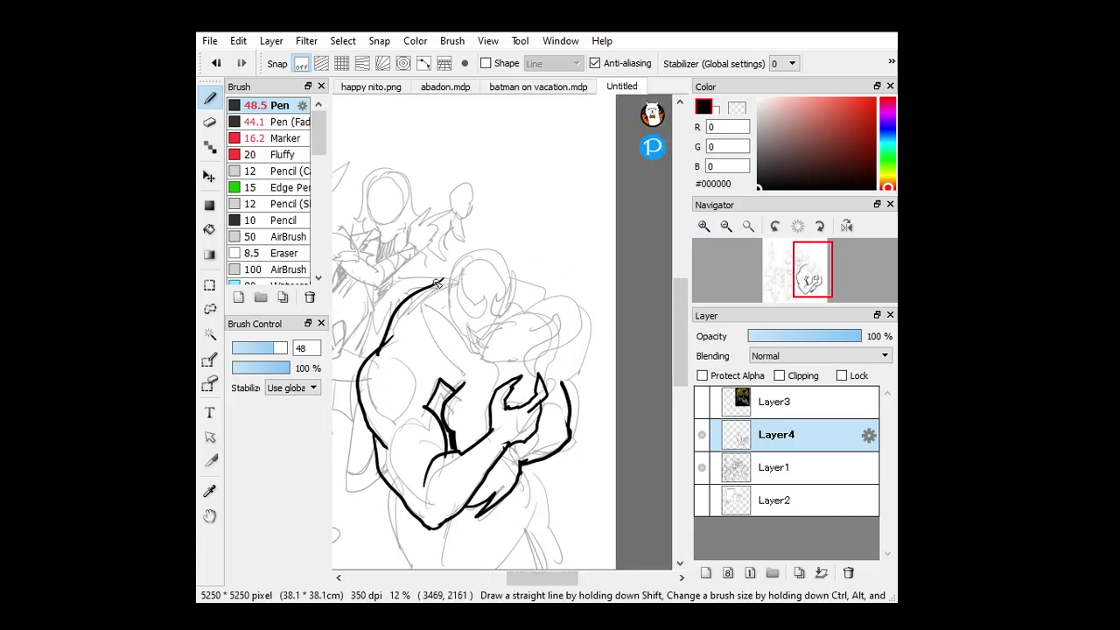
pyautogui.moveTo(438, 282)
pyautogui.mouseDown()
pyautogui.moveTo(461, 258)
pyautogui.moveTo(493, 255)
pyautogui.moveTo(515, 284)
pyautogui.moveTo(502, 317)
pyautogui.mouseUp()
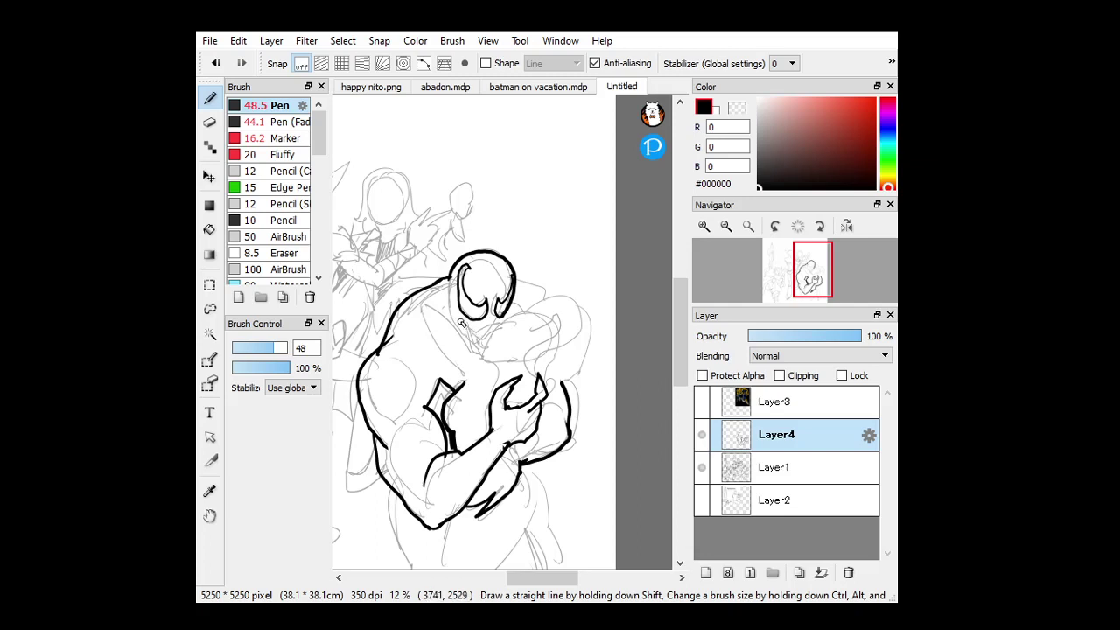
pyautogui.moveTo(480, 328); pyautogui.dragTo(502, 321)
pyautogui.press('ctrl')
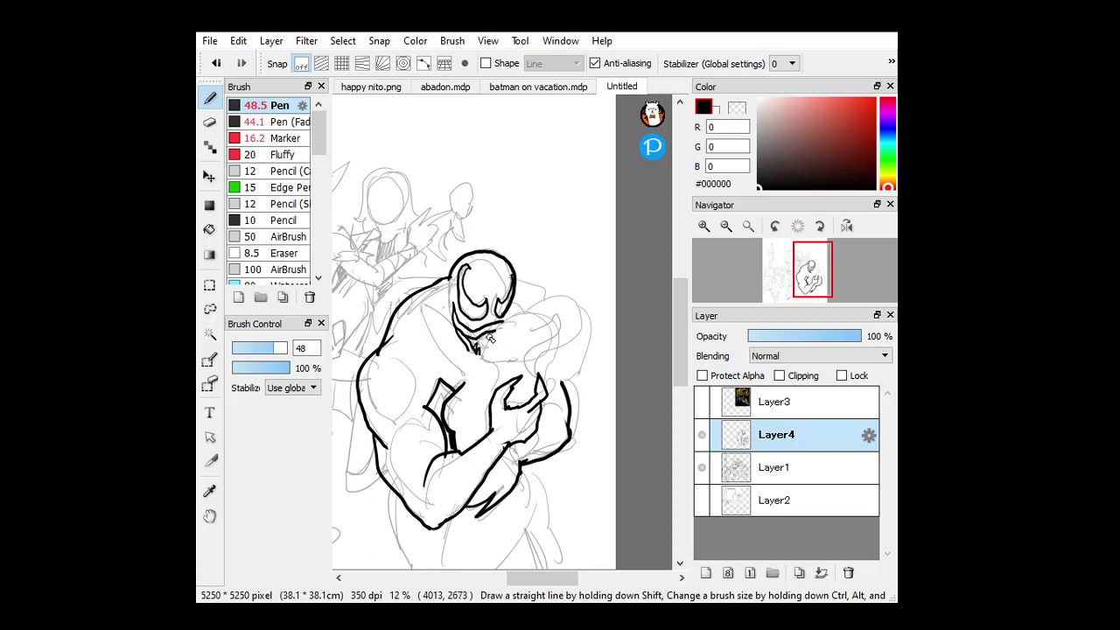
pyautogui.scroll(1, 488, 338)
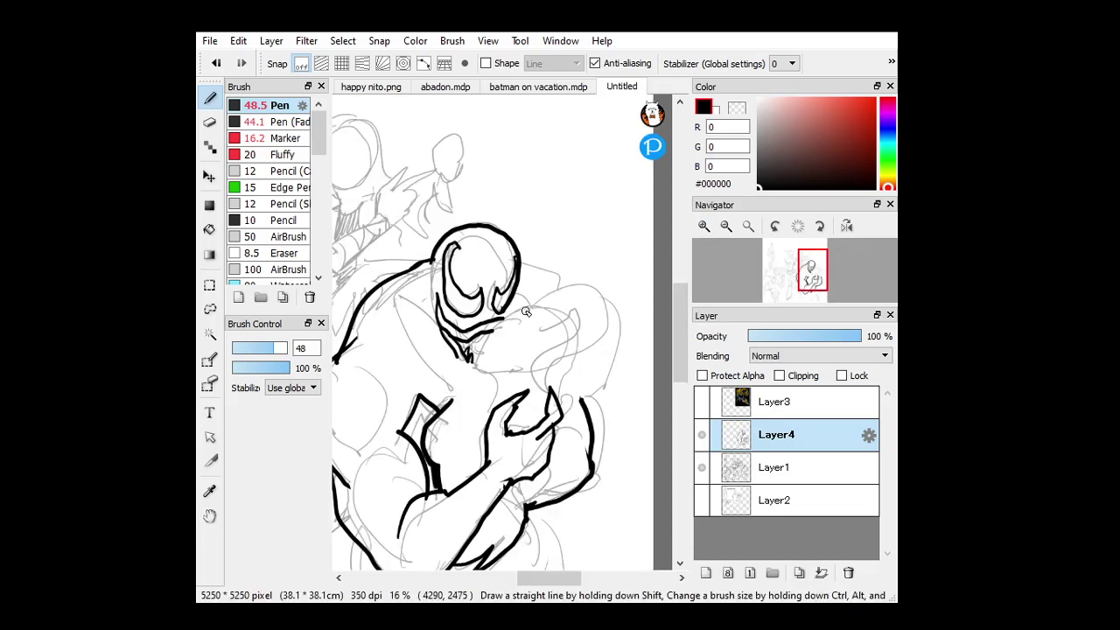
pyautogui.moveTo(525, 312); pyautogui.dragTo(480, 350)
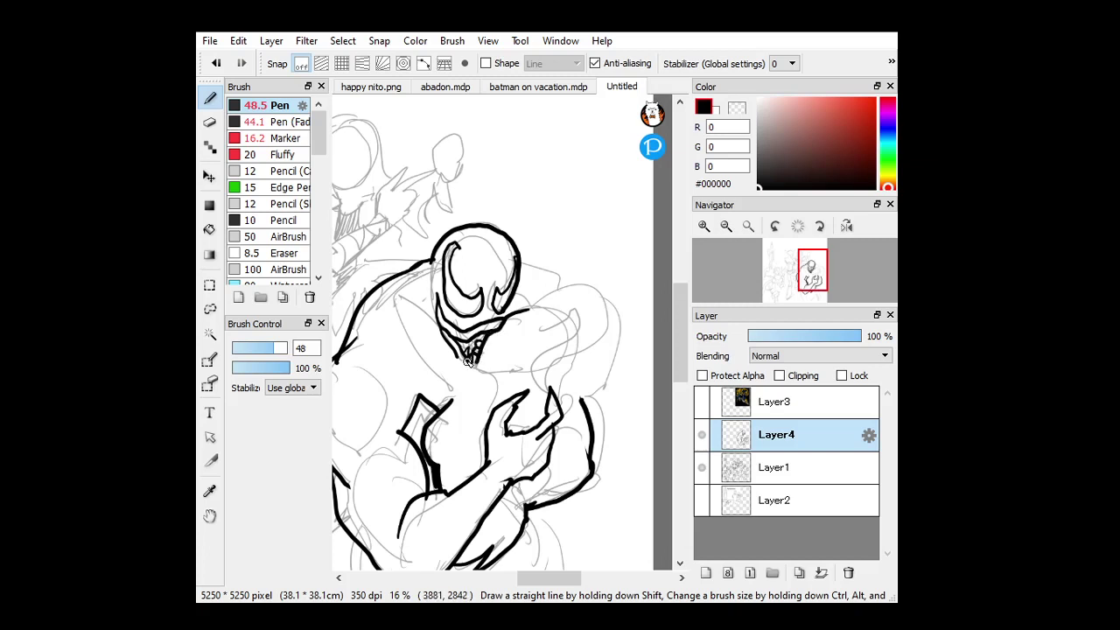
# Ink the partner's rounded shoulder and the arm reaching up around the muscular figure's neck.
pyautogui.moveTo(466, 362)
pyautogui.mouseDown()
pyautogui.moveTo(492, 385)
pyautogui.moveTo(486, 371)
pyautogui.moveTo(493, 400)
pyautogui.moveTo(476, 413)
pyautogui.moveTo(449, 405)
pyautogui.moveTo(451, 419)
pyautogui.moveTo(479, 417)
pyautogui.moveTo(494, 399)
pyautogui.moveTo(492, 375)
pyautogui.moveTo(421, 311)
pyautogui.moveTo(475, 369)
pyautogui.moveTo(460, 368)
pyautogui.moveTo(451, 399)
pyautogui.moveTo(441, 381)
pyautogui.moveTo(468, 390)
pyautogui.mouseUp()
pyautogui.hotkey('ctrl', 'z')
pyautogui.hotkey('ctrl', 'z')
pyautogui.hotkey('ctrl', 'z')
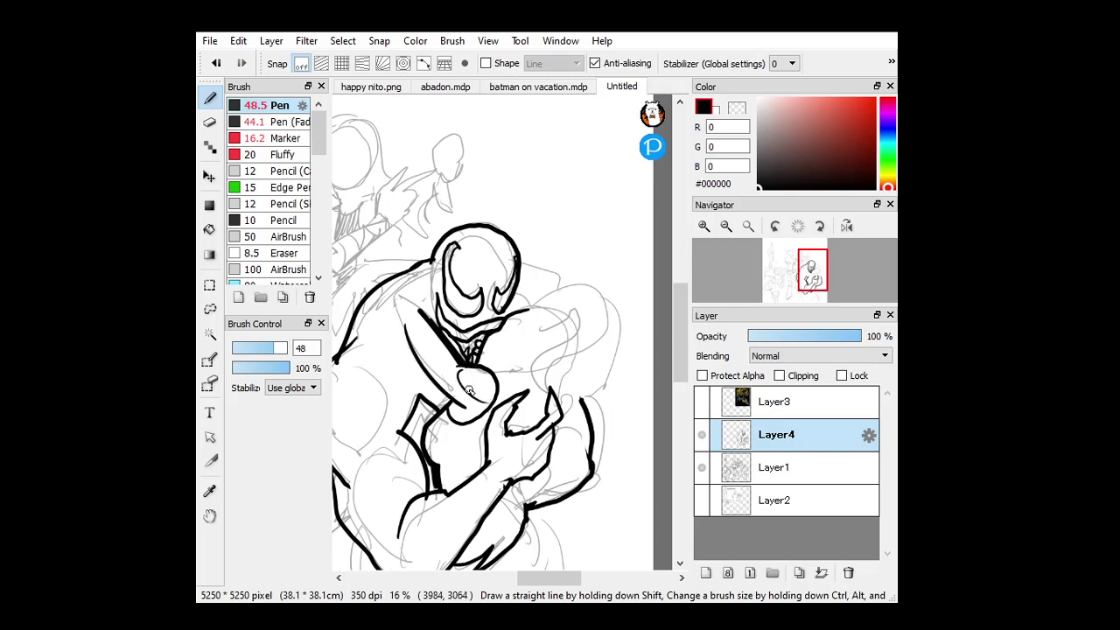
pyautogui.moveTo(405, 343)
pyautogui.mouseDown()
pyautogui.moveTo(399, 299)
pyautogui.moveTo(417, 286)
pyautogui.moveTo(425, 298)
pyautogui.moveTo(438, 262)
pyautogui.moveTo(427, 297)
pyautogui.mouseUp()
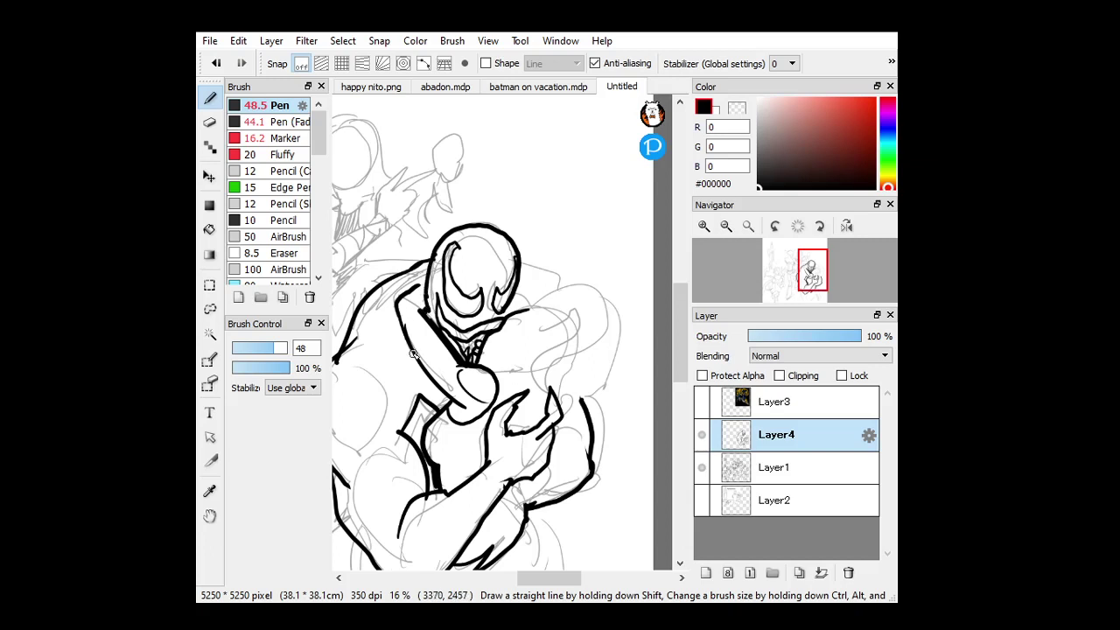
pyautogui.moveTo(395, 307)
pyautogui.mouseDown()
pyautogui.moveTo(418, 372)
pyautogui.moveTo(442, 397)
pyautogui.moveTo(431, 378)
pyautogui.mouseUp()
# Trim the thick edge of the arm around the neck with a size 108 eraser and touch up its line with the pen.
pyautogui.click(209, 122)
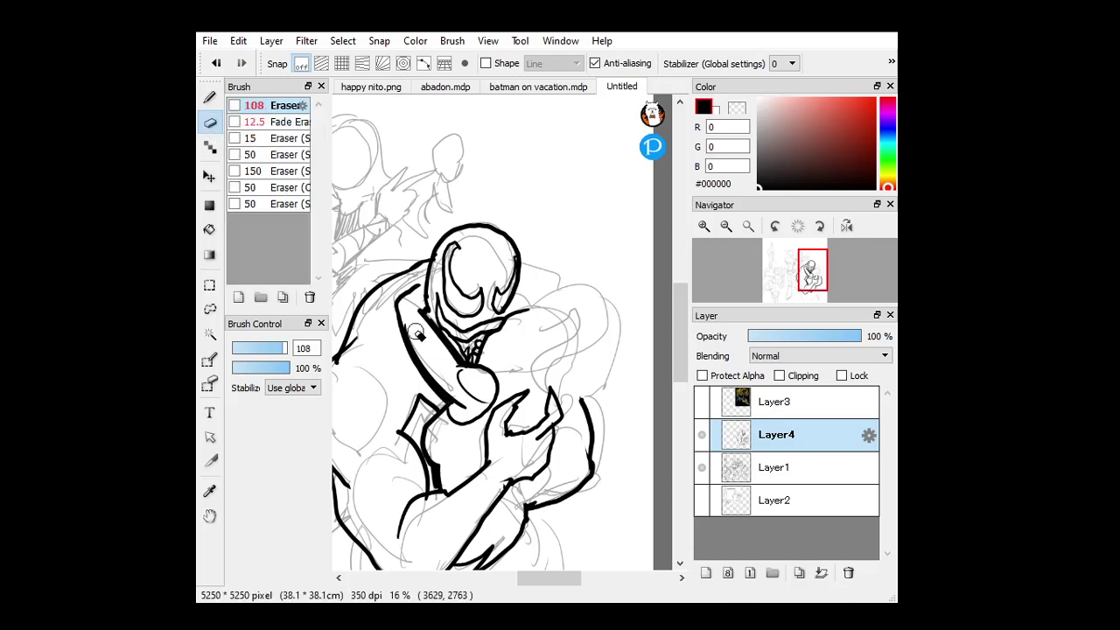
pyautogui.moveTo(406, 319)
pyautogui.mouseDown()
pyautogui.moveTo(464, 408)
pyautogui.moveTo(454, 397)
pyautogui.mouseUp()
pyautogui.press('b')
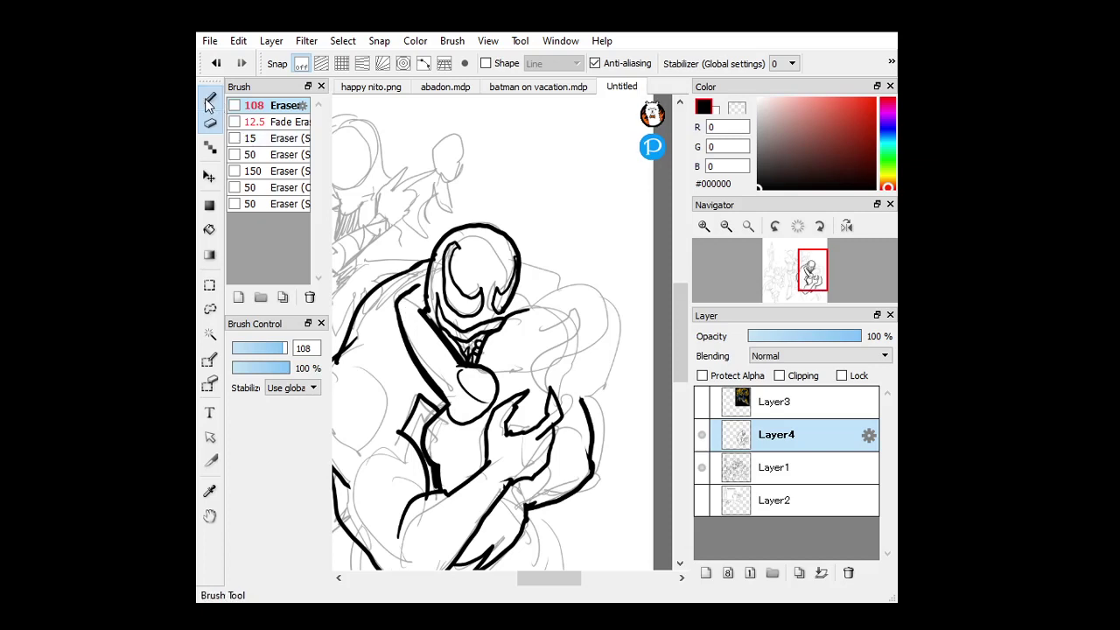
pyautogui.moveTo(440, 381); pyautogui.dragTo(461, 411)
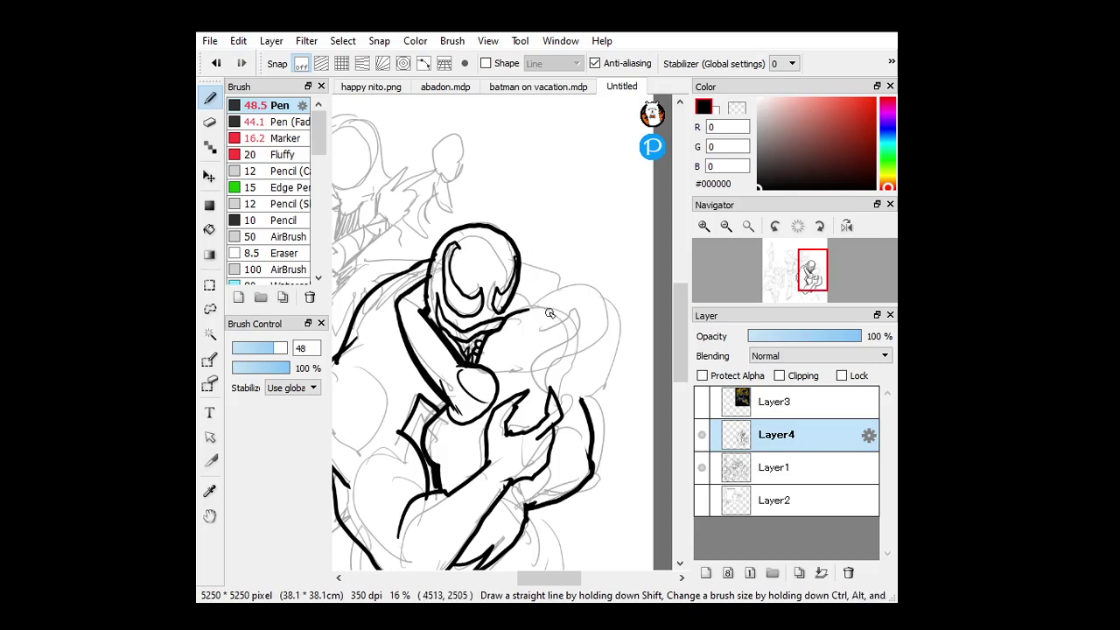
# Ink the partner's upturned face and the jagged hair locks beside the muscular figure's mouth.
pyautogui.moveTo(515, 309)
pyautogui.mouseDown()
pyautogui.moveTo(561, 305)
pyautogui.moveTo(509, 317)
pyautogui.moveTo(523, 311)
pyautogui.moveTo(511, 342)
pyautogui.moveTo(526, 328)
pyautogui.moveTo(499, 371)
pyautogui.mouseUp()
pyautogui.hotkey('ctrl', 'z')
pyautogui.hotkey('ctrl', 'z')
pyautogui.moveTo(530, 329); pyautogui.dragTo(500, 362)
pyautogui.moveTo(528, 353); pyautogui.dragTo(499, 376)
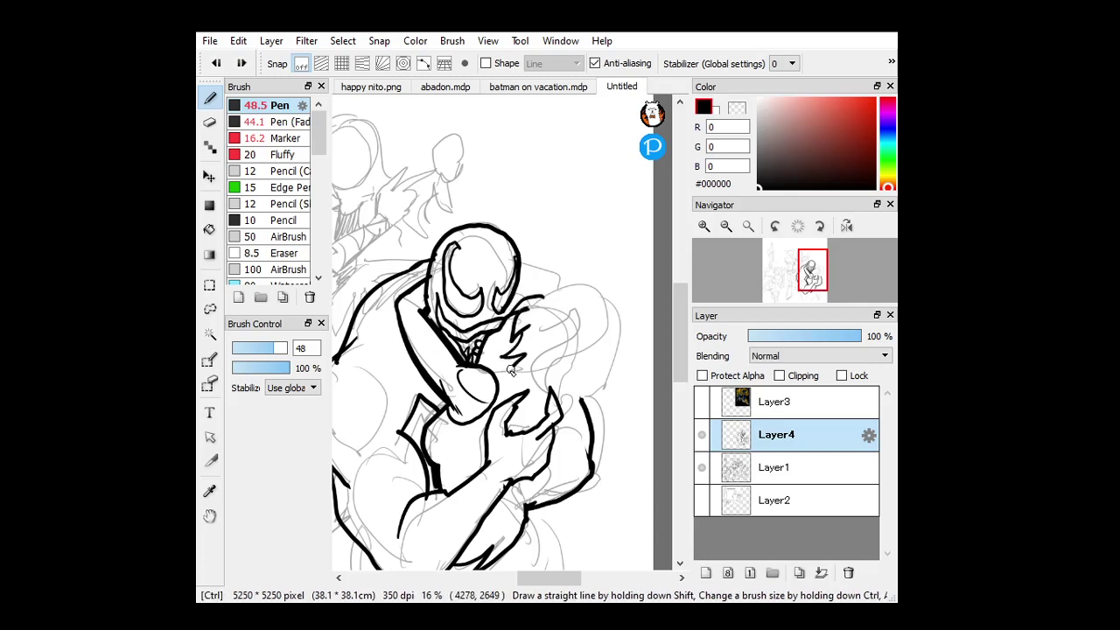
pyautogui.hotkey('ctrl', 'z')
pyautogui.moveTo(523, 332)
pyautogui.mouseDown()
pyautogui.moveTo(512, 367)
pyautogui.moveTo(494, 373)
pyautogui.moveTo(504, 399)
pyautogui.mouseUp()
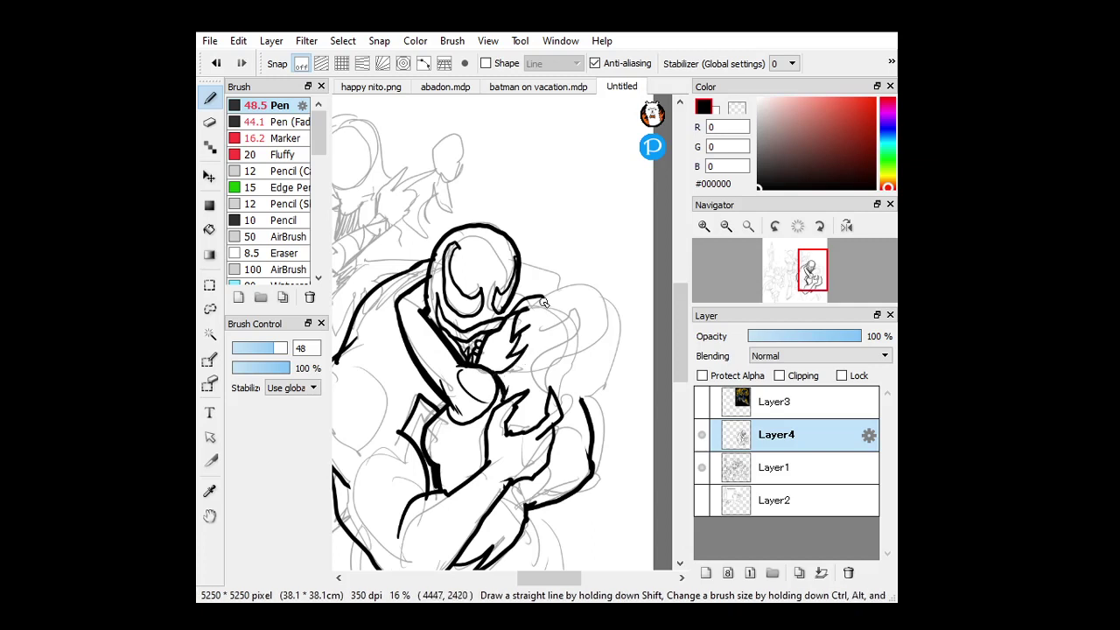
# Ink the outer curve of the partner's long hair and the muscular figure's far shoulder and arm behind it.
pyautogui.moveTo(540, 297)
pyautogui.mouseDown()
pyautogui.moveTo(590, 335)
pyautogui.moveTo(586, 377)
pyautogui.moveTo(589, 362)
pyautogui.moveTo(568, 469)
pyautogui.moveTo(502, 493)
pyautogui.mouseUp()
pyautogui.hotkey('ctrl', 'z')
pyautogui.hotkey('ctrl', 'z')
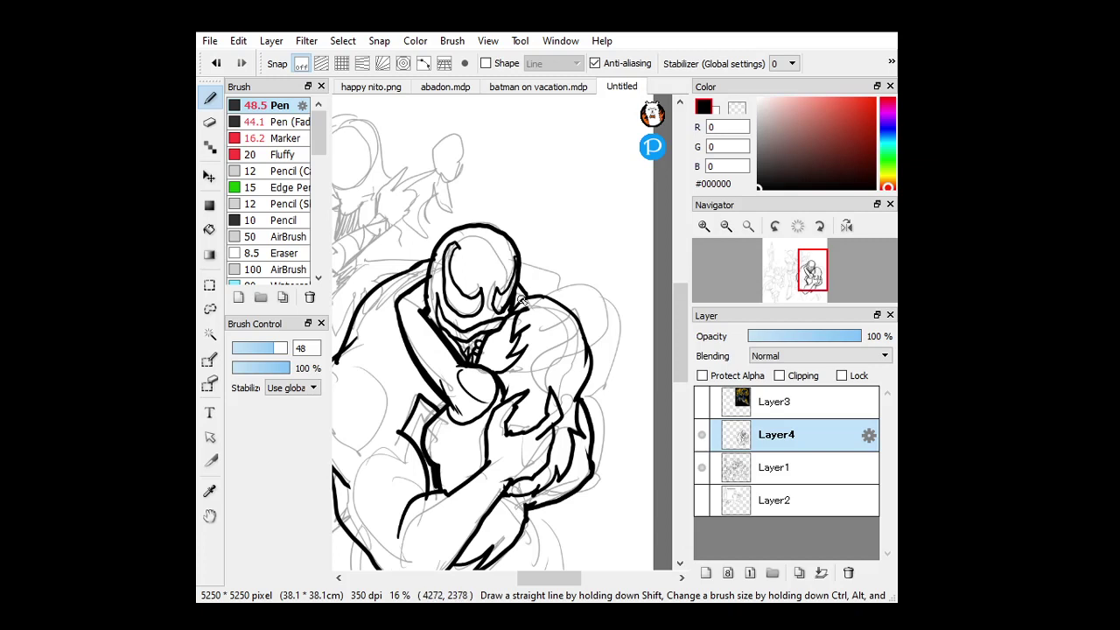
pyautogui.moveTo(522, 264)
pyautogui.mouseDown()
pyautogui.moveTo(577, 287)
pyautogui.moveTo(592, 340)
pyautogui.moveTo(595, 322)
pyautogui.moveTo(599, 415)
pyautogui.moveTo(593, 431)
pyautogui.moveTo(597, 365)
pyautogui.moveTo(590, 435)
pyautogui.mouseUp()
# Ink the partner's front thigh from below the forearm to the canvas's lower edge, with crease marks at the hip.
pyautogui.scroll(-2, 677, 337)
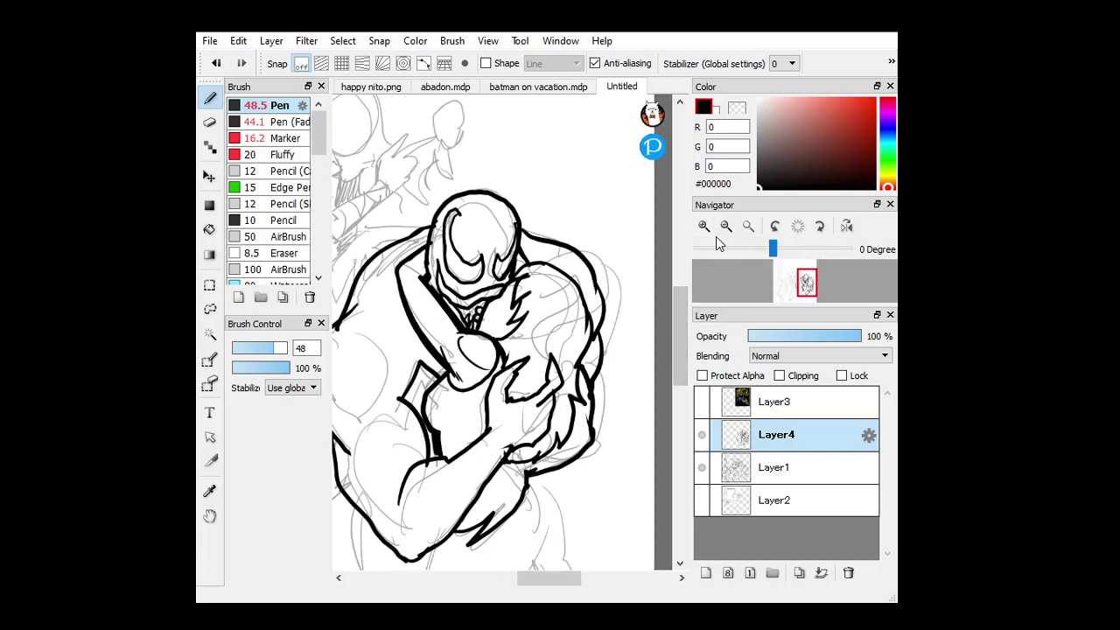
pyautogui.click(726, 225)
pyautogui.moveTo(679, 333); pyautogui.dragTo(680, 342)
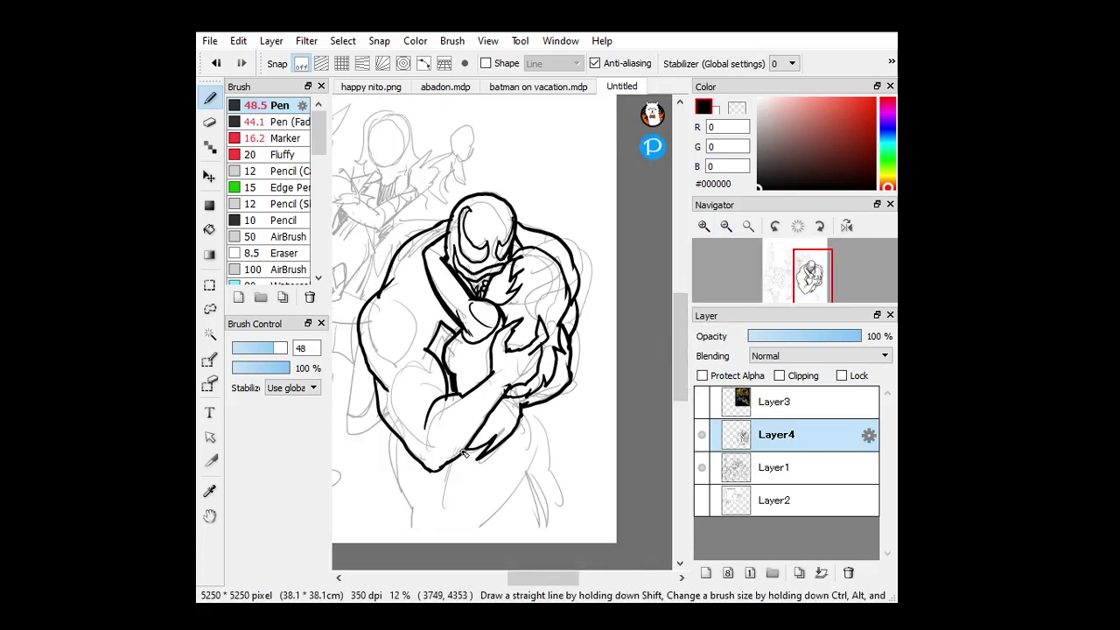
pyautogui.hotkey('ctrl', 'z')
pyautogui.moveTo(462, 452)
pyautogui.mouseDown()
pyautogui.moveTo(467, 472)
pyautogui.moveTo(487, 470)
pyautogui.moveTo(433, 530)
pyautogui.mouseUp()
pyautogui.moveTo(525, 462); pyautogui.dragTo(467, 540)
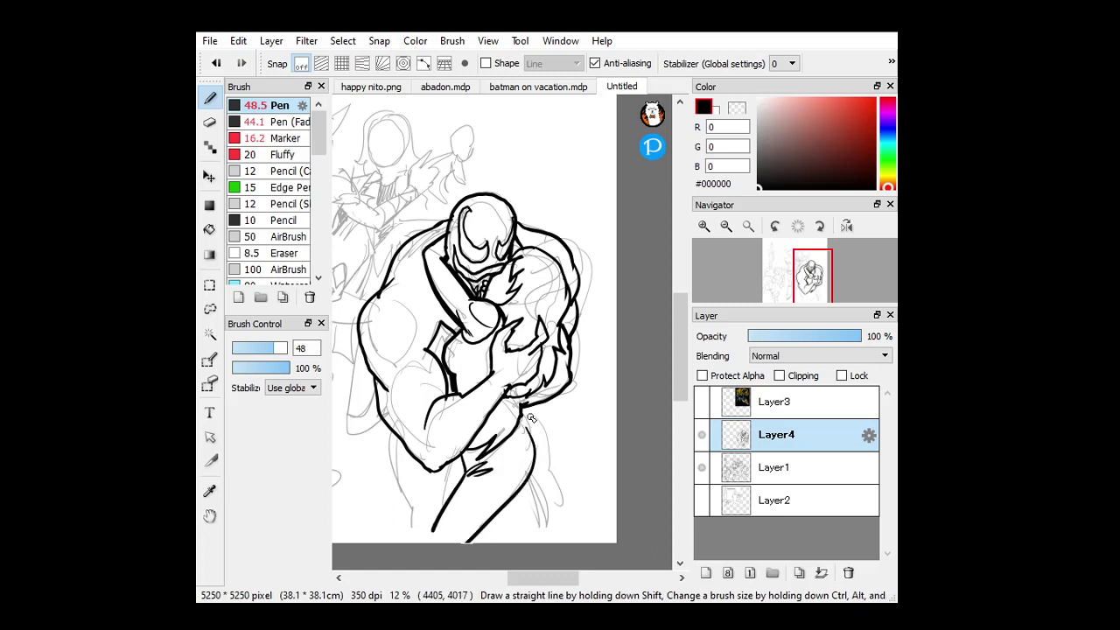
# Ink the partner's rear hip and back leg, with a dark wedge between the legs.
pyautogui.moveTo(524, 407); pyautogui.dragTo(542, 473)
pyautogui.moveTo(522, 420)
pyautogui.mouseDown()
pyautogui.moveTo(542, 477)
pyautogui.moveTo(525, 485)
pyautogui.moveTo(548, 544)
pyautogui.mouseUp()
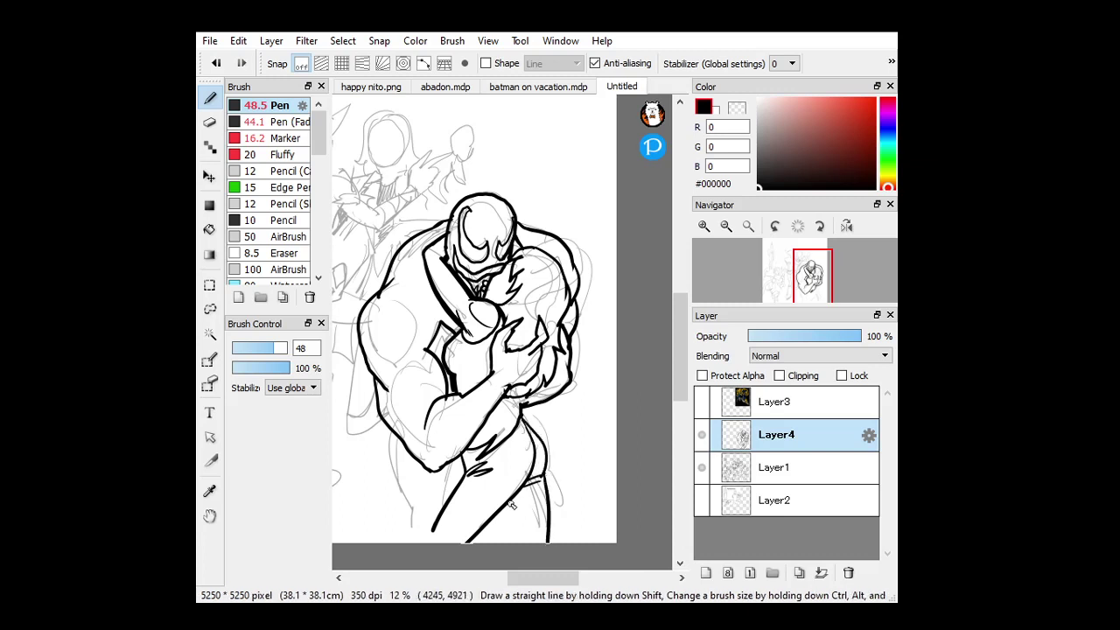
pyautogui.moveTo(508, 505); pyautogui.dragTo(505, 545)
pyautogui.hotkey('ctrl', 'z')
pyautogui.hotkey('ctrl', 'z')
# With the size 44 fade pen, add a side seam, creases, a pocket and hatched shading to the partner's trousers.
pyautogui.click(280, 122)
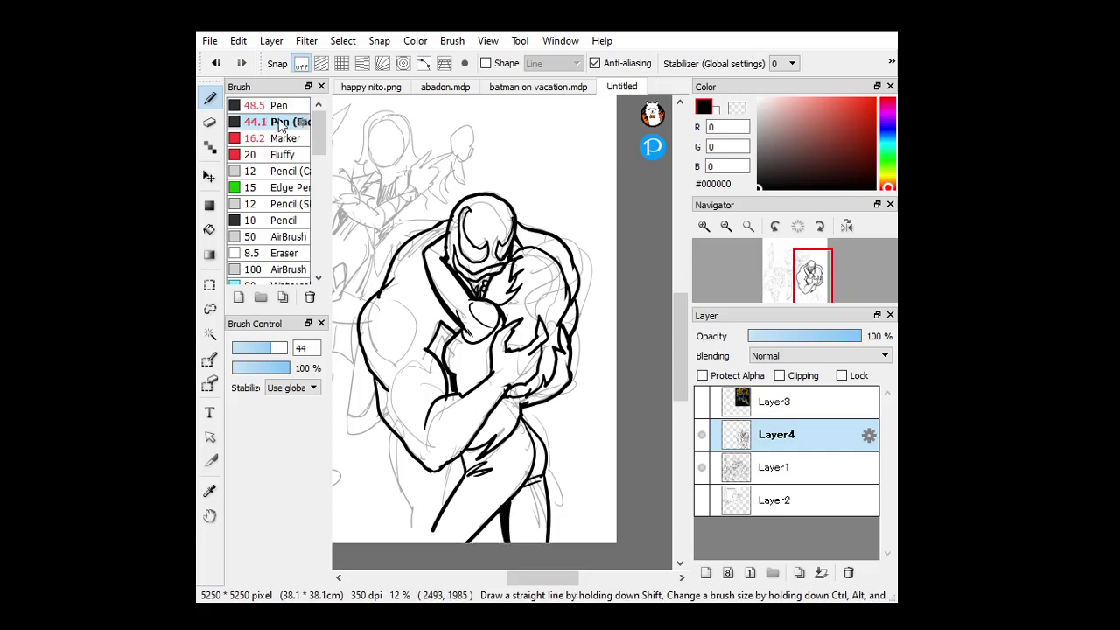
pyautogui.moveTo(483, 464); pyautogui.dragTo(437, 538)
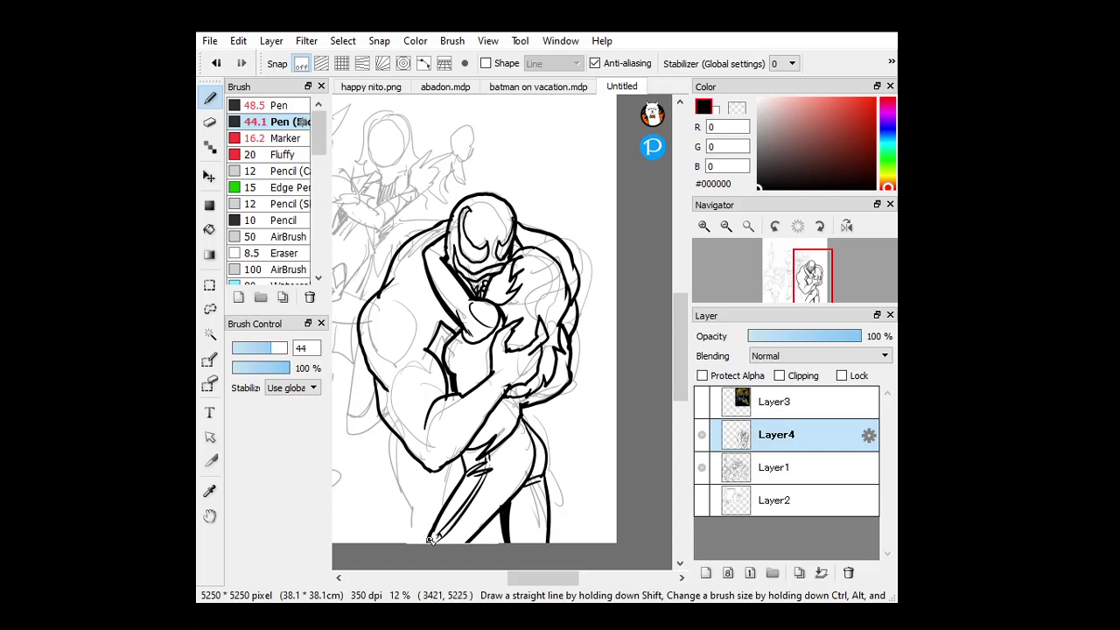
pyautogui.moveTo(477, 486)
pyautogui.mouseDown()
pyautogui.moveTo(510, 443)
pyautogui.moveTo(501, 444)
pyautogui.moveTo(509, 441)
pyautogui.moveTo(503, 458)
pyautogui.moveTo(530, 449)
pyautogui.mouseUp()
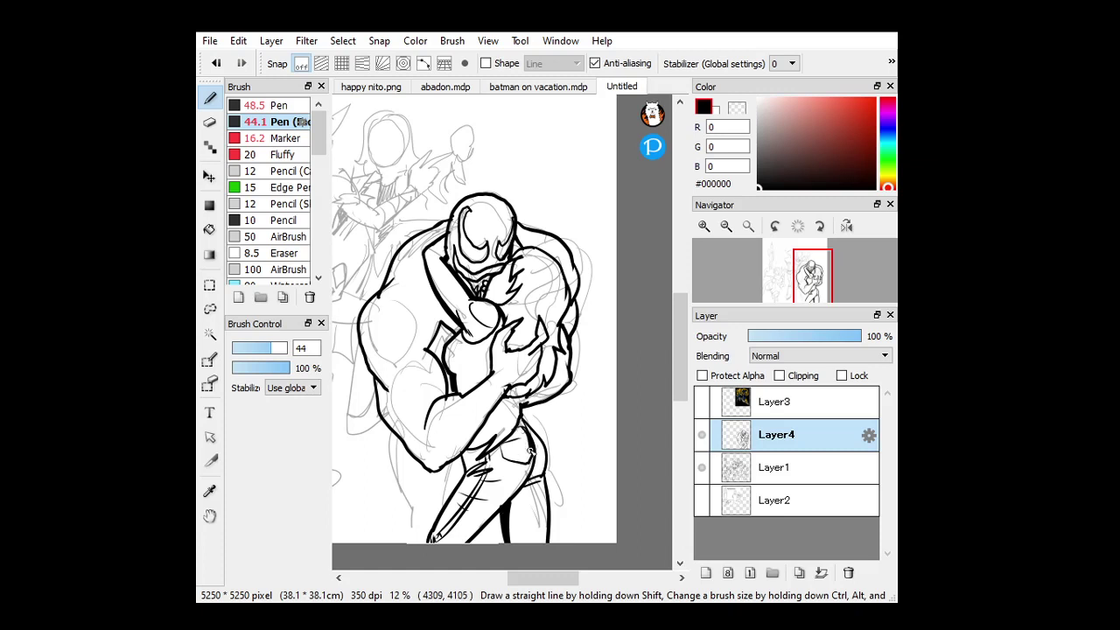
pyautogui.hotkey('ctrl', 'z')
pyautogui.moveTo(546, 452); pyautogui.dragTo(537, 463)
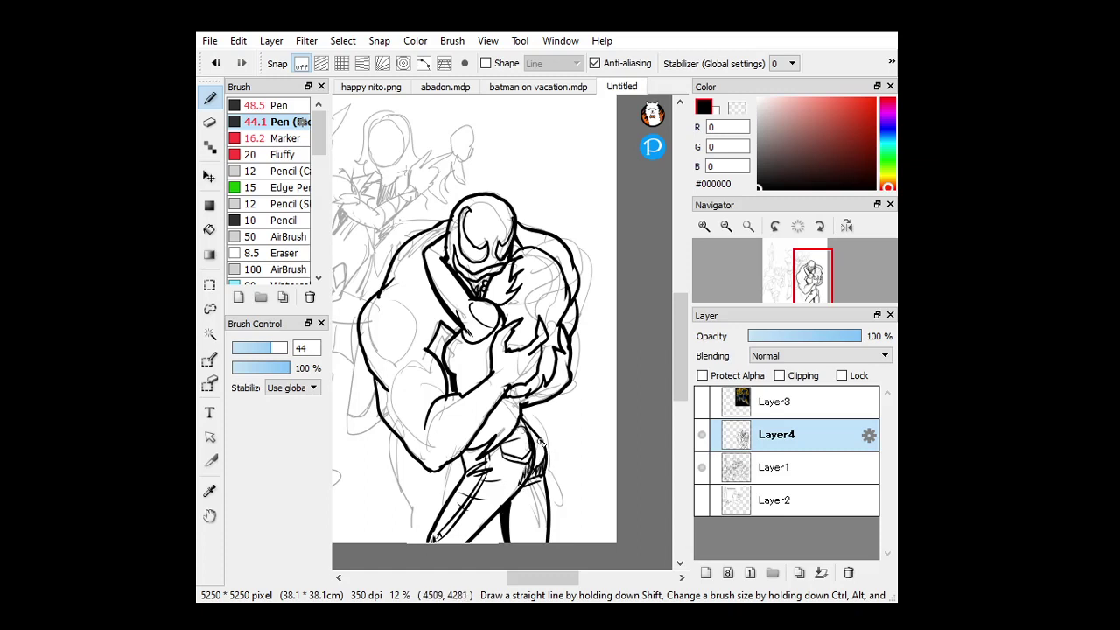
# Add dense hatching and crease marks to the partner's back trouser leg, and ink fold lines on the front of their top.
pyautogui.moveTo(523, 488)
pyautogui.mouseDown()
pyautogui.moveTo(510, 540)
pyautogui.moveTo(507, 513)
pyautogui.moveTo(516, 532)
pyautogui.moveTo(534, 503)
pyautogui.moveTo(533, 539)
pyautogui.moveTo(520, 516)
pyautogui.mouseUp()
pyautogui.moveTo(539, 494); pyautogui.dragTo(524, 514)
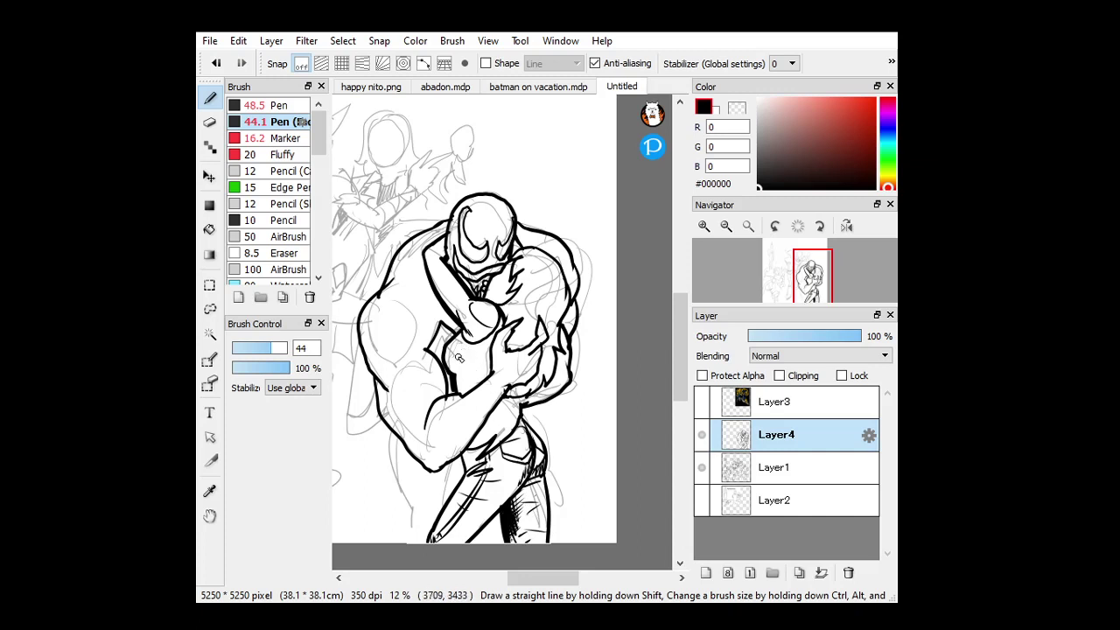
pyautogui.moveTo(464, 368); pyautogui.dragTo(458, 391)
pyautogui.moveTo(469, 378); pyautogui.dragTo(475, 371)
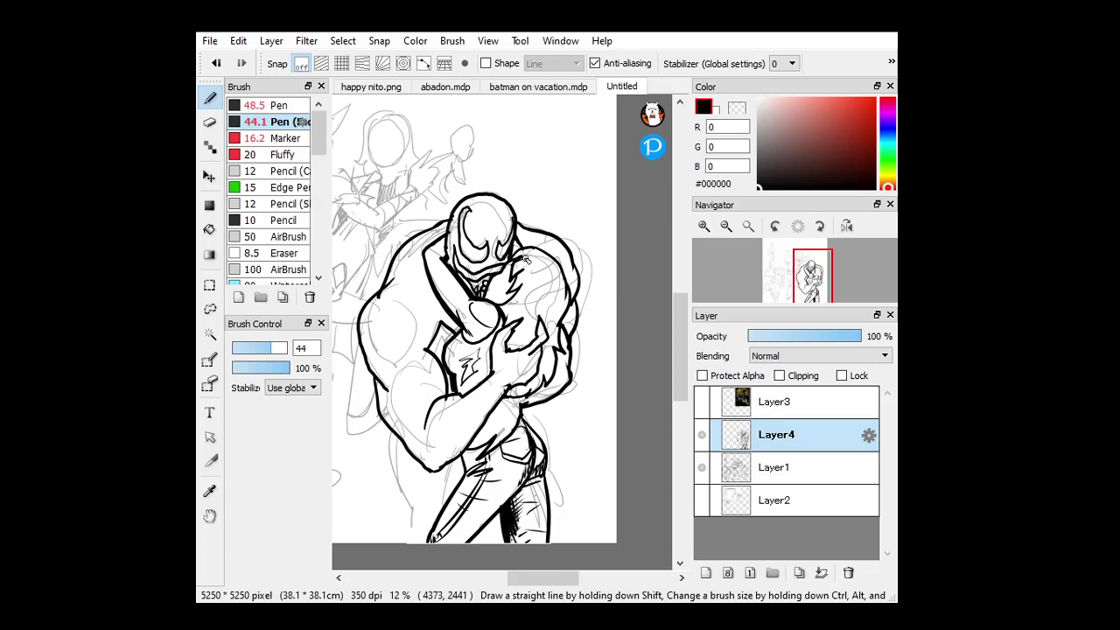
# Ink the first strands in the partner's hair and the square patches on the backs of the muscular figure's hands.
pyautogui.moveTo(535, 273)
pyautogui.mouseDown()
pyautogui.moveTo(502, 306)
pyautogui.moveTo(526, 287)
pyautogui.moveTo(508, 313)
pyautogui.moveTo(534, 290)
pyautogui.moveTo(513, 348)
pyautogui.mouseUp()
pyautogui.moveTo(525, 378)
pyautogui.mouseDown()
pyautogui.moveTo(509, 388)
pyautogui.moveTo(523, 355)
pyautogui.moveTo(518, 374)
pyautogui.mouseUp()
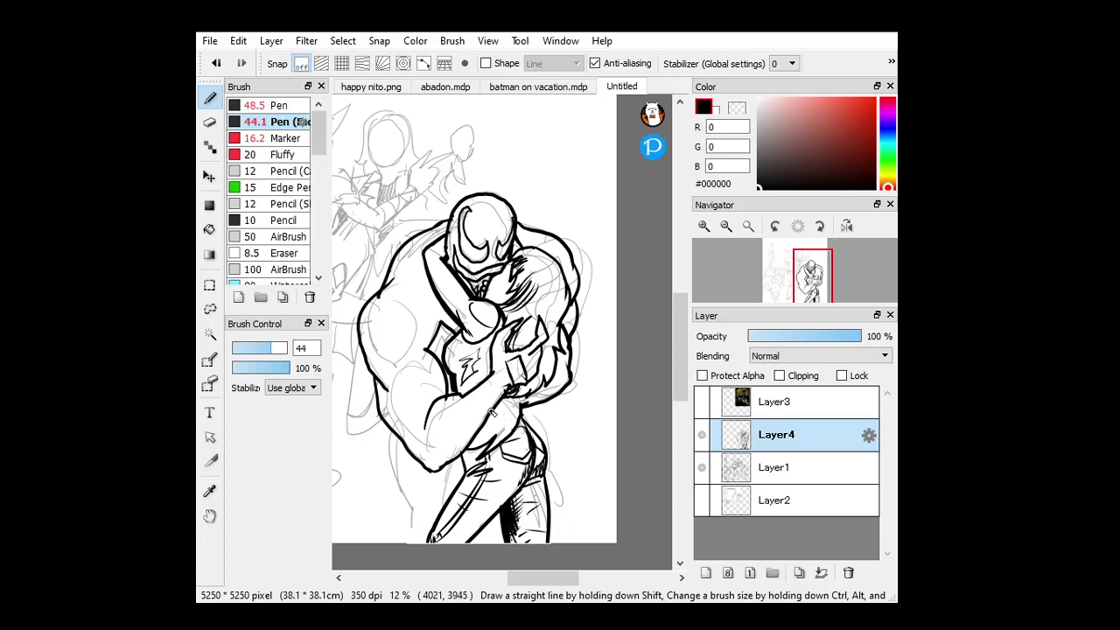
pyautogui.moveTo(492, 411)
pyautogui.mouseDown()
pyautogui.moveTo(513, 434)
pyautogui.moveTo(512, 407)
pyautogui.mouseUp()
pyautogui.moveTo(556, 329)
pyautogui.mouseDown()
pyautogui.moveTo(553, 364)
pyautogui.moveTo(548, 350)
pyautogui.moveTo(521, 392)
pyautogui.mouseUp()
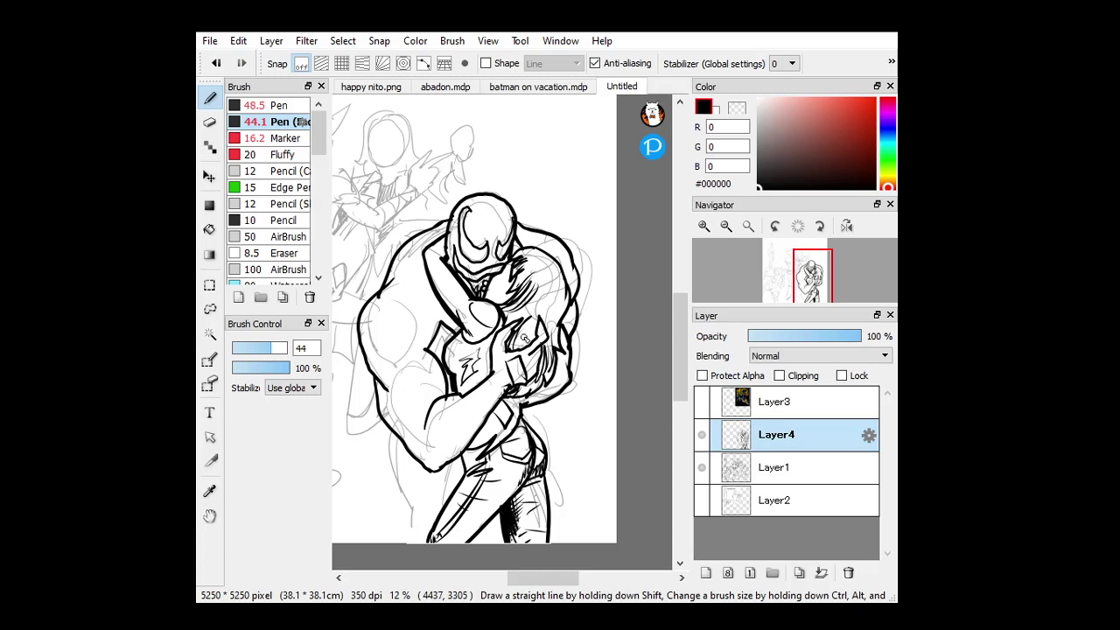
# Fill the partner's hair with dense dark strands and shadows, and hatch the upper end of their raised arm.
pyautogui.moveTo(518, 353); pyautogui.dragTo(527, 347)
pyautogui.moveTo(542, 310); pyautogui.dragTo(516, 320)
pyautogui.moveTo(551, 273)
pyautogui.mouseDown()
pyautogui.moveTo(525, 315)
pyautogui.moveTo(549, 318)
pyautogui.moveTo(551, 344)
pyautogui.mouseUp()
pyautogui.moveTo(561, 312); pyautogui.dragTo(553, 323)
pyautogui.moveTo(528, 332); pyautogui.dragTo(521, 343)
pyautogui.moveTo(535, 300)
pyautogui.mouseDown()
pyautogui.moveTo(528, 312)
pyautogui.moveTo(531, 287)
pyautogui.mouseUp()
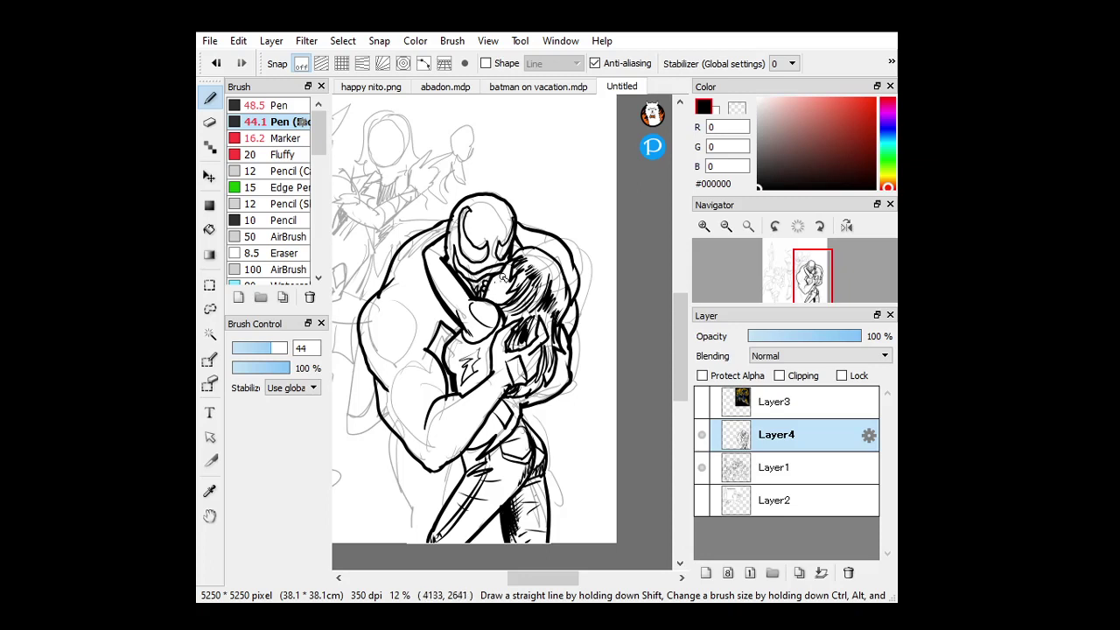
pyautogui.moveTo(426, 249); pyautogui.dragTo(443, 293)
# Ink the muscular figure's hip and leg contours on both sides of the partner, down to the canvas's lower edge.
pyautogui.click(725, 226)
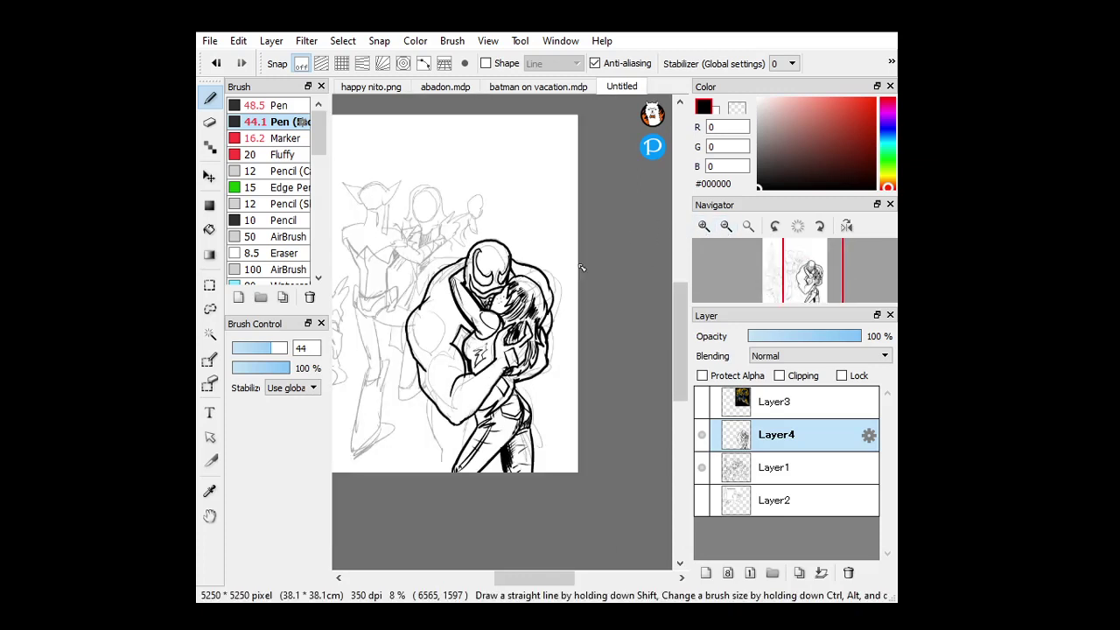
pyautogui.moveTo(424, 393); pyautogui.dragTo(428, 436)
pyautogui.hotkey('ctrl', 'z')
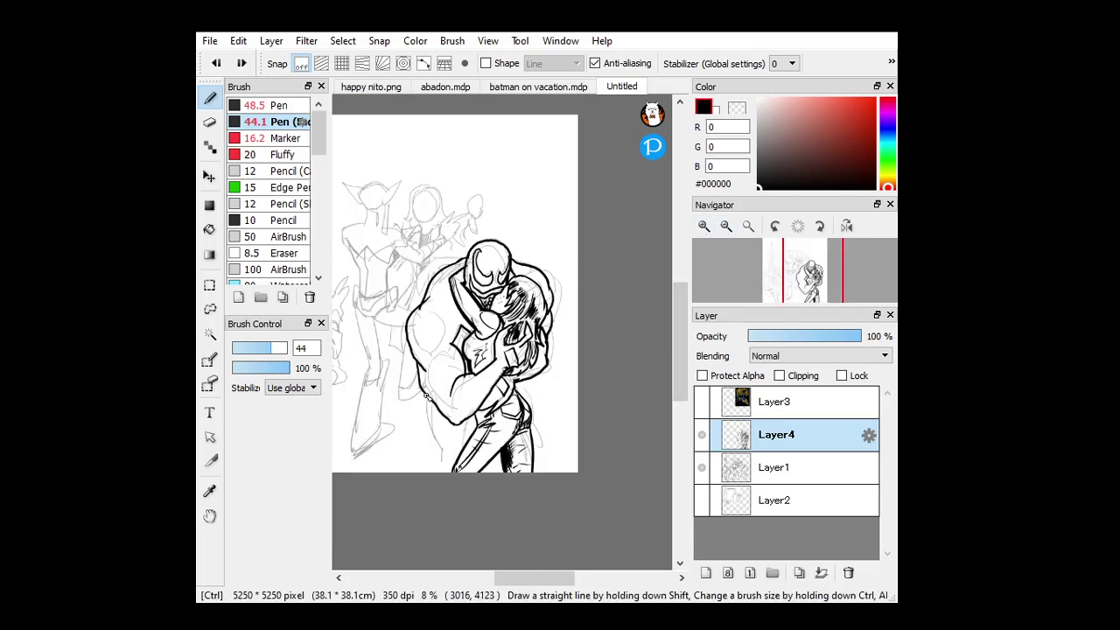
pyautogui.moveTo(427, 395)
pyautogui.mouseDown()
pyautogui.moveTo(429, 435)
pyautogui.moveTo(432, 426)
pyautogui.moveTo(425, 472)
pyautogui.mouseUp()
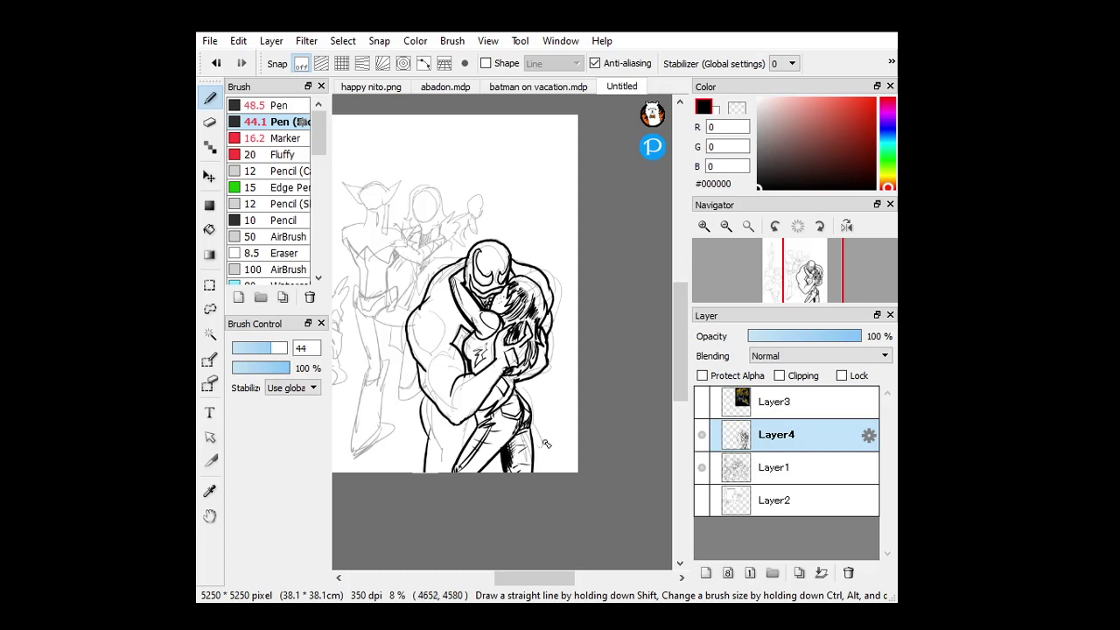
pyautogui.moveTo(534, 423)
pyautogui.mouseDown()
pyautogui.moveTo(569, 471)
pyautogui.moveTo(537, 443)
pyautogui.mouseUp()
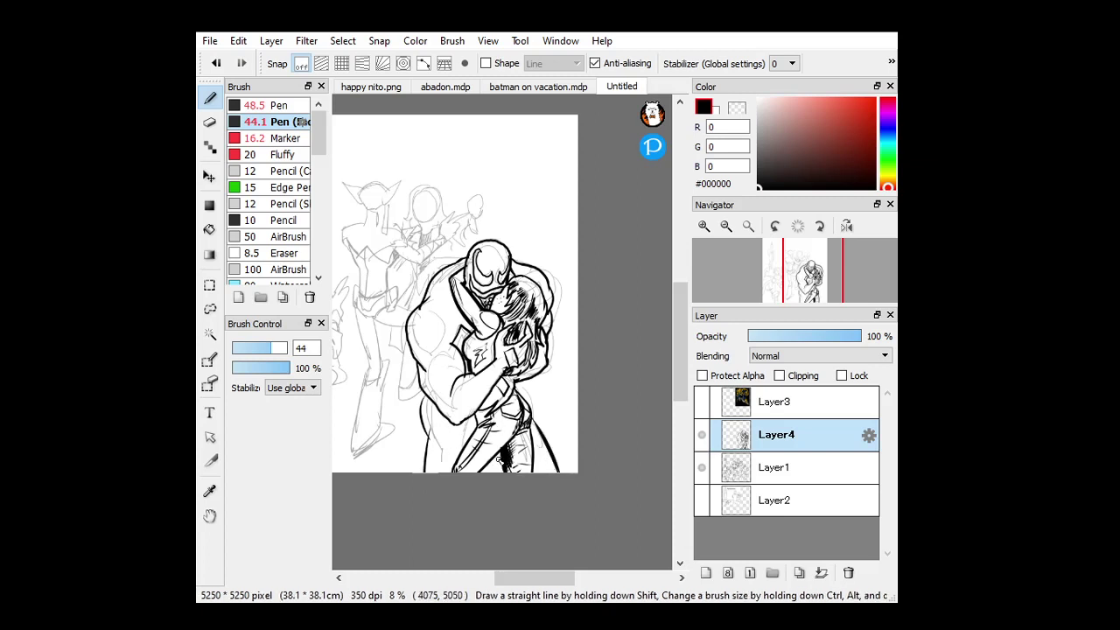
# Hide the Layer1 sketch and erase a curved band across the partner's hair with the eraser at size 126.
pyautogui.click(209, 122)
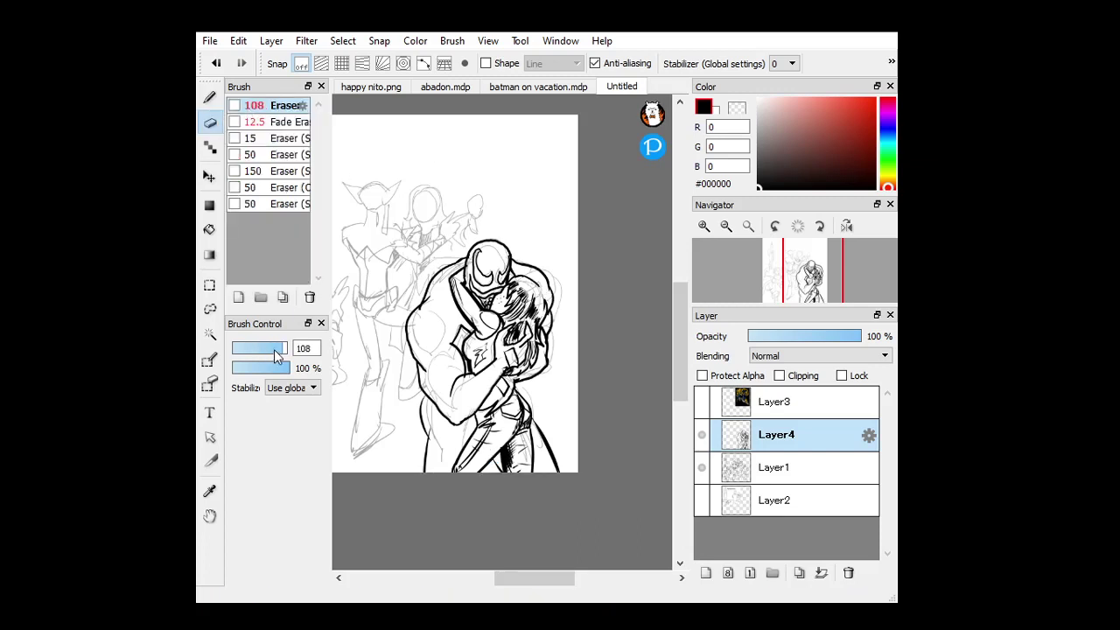
pyautogui.moveTo(274, 349); pyautogui.dragTo(286, 349)
pyautogui.click(701, 467)
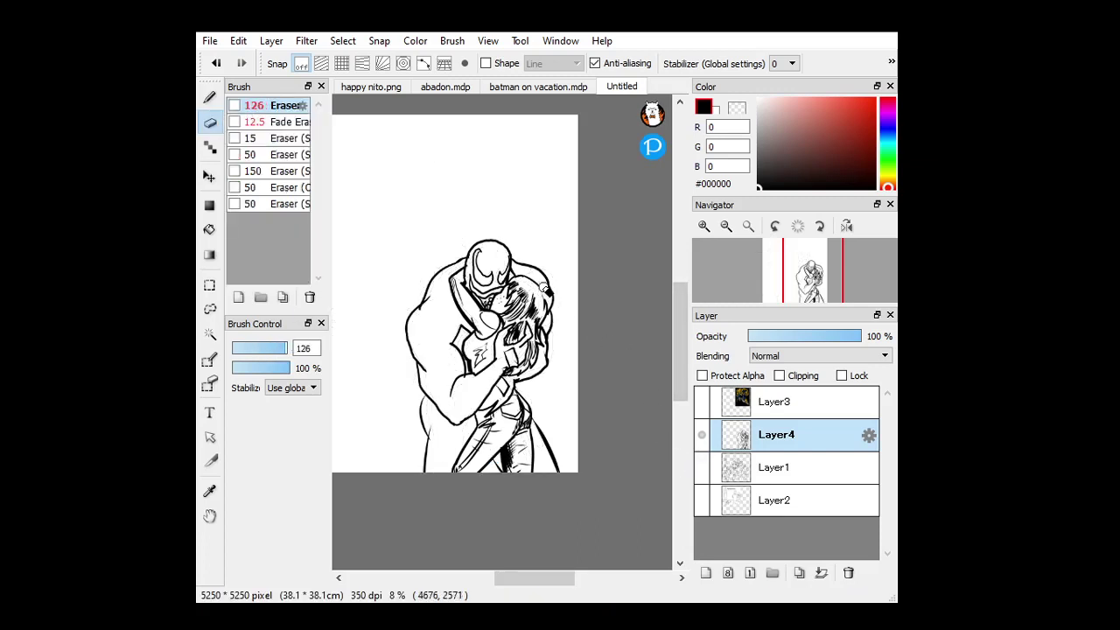
pyautogui.moveTo(541, 288)
pyautogui.mouseDown()
pyautogui.moveTo(527, 316)
pyautogui.moveTo(504, 320)
pyautogui.mouseUp()
pyautogui.hotkey('ctrl', 'z')
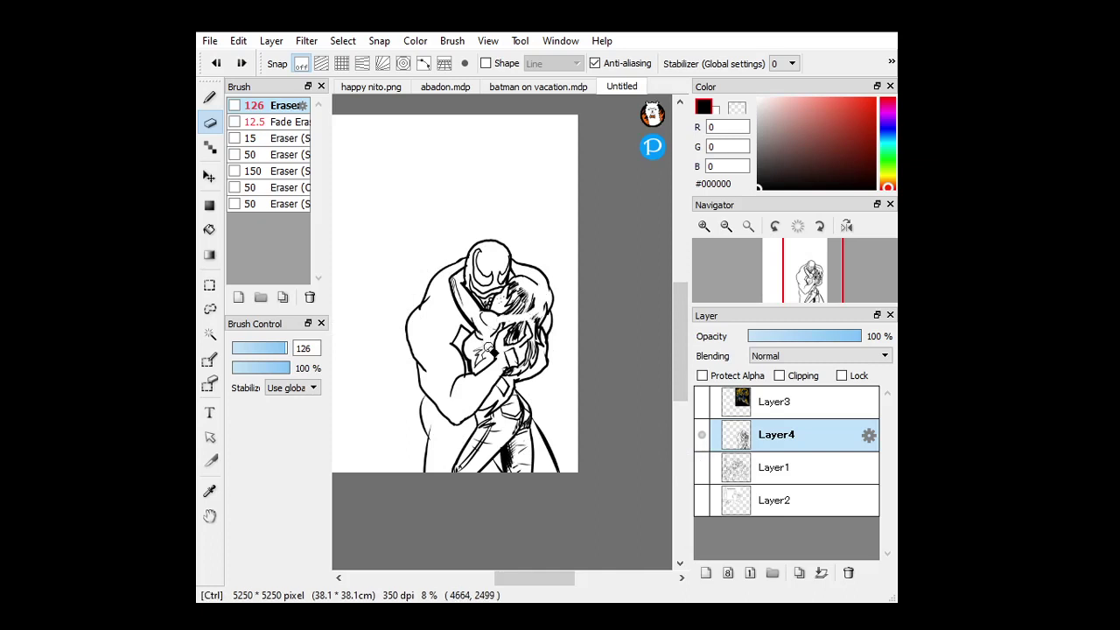
# With the fade pen, ink a curved tendril through the erased band in the partner's hair and add short cross bands along it.
pyautogui.click(704, 225)
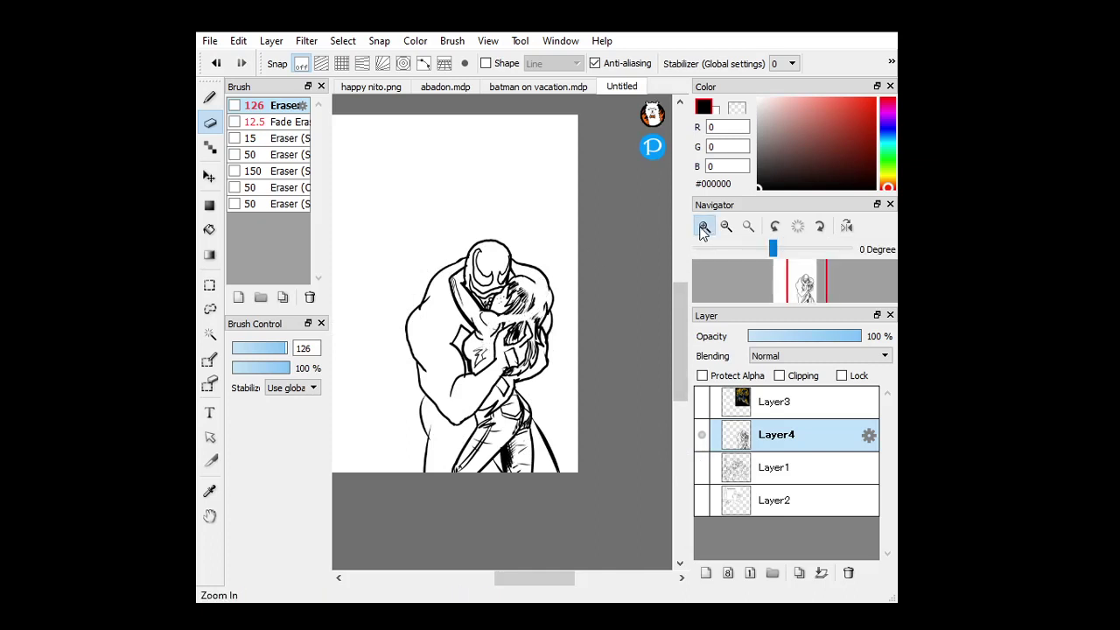
pyautogui.click(210, 98)
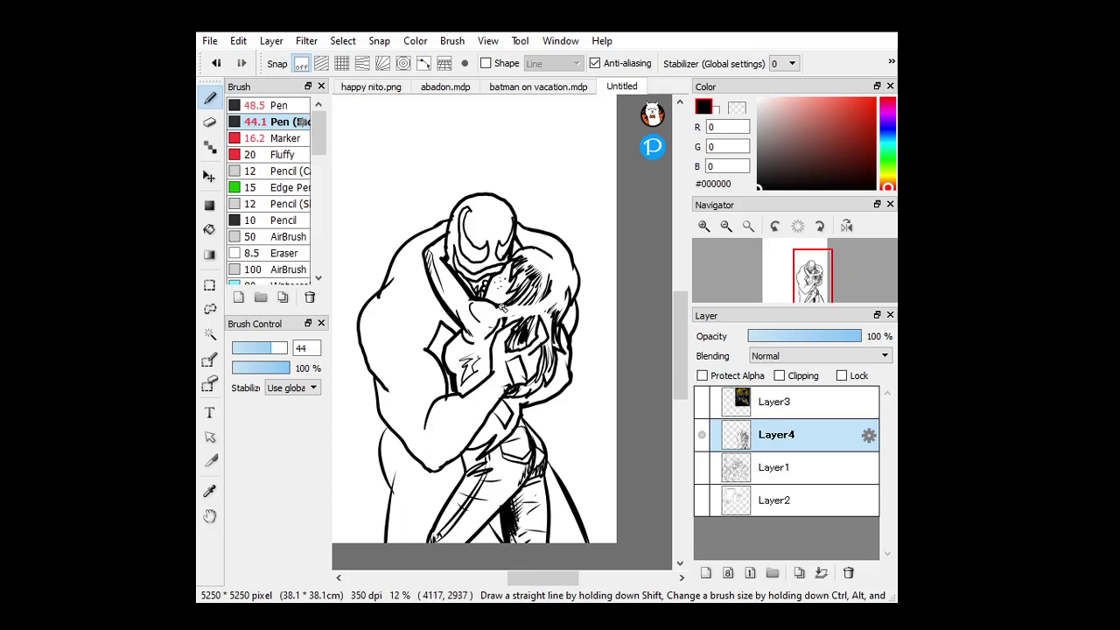
pyautogui.moveTo(502, 307)
pyautogui.mouseDown()
pyautogui.moveTo(478, 337)
pyautogui.moveTo(492, 366)
pyautogui.moveTo(486, 336)
pyautogui.moveTo(501, 320)
pyautogui.mouseUp()
pyautogui.moveTo(564, 298)
pyautogui.mouseDown()
pyautogui.moveTo(569, 272)
pyautogui.moveTo(552, 257)
pyautogui.moveTo(486, 336)
pyautogui.mouseUp()
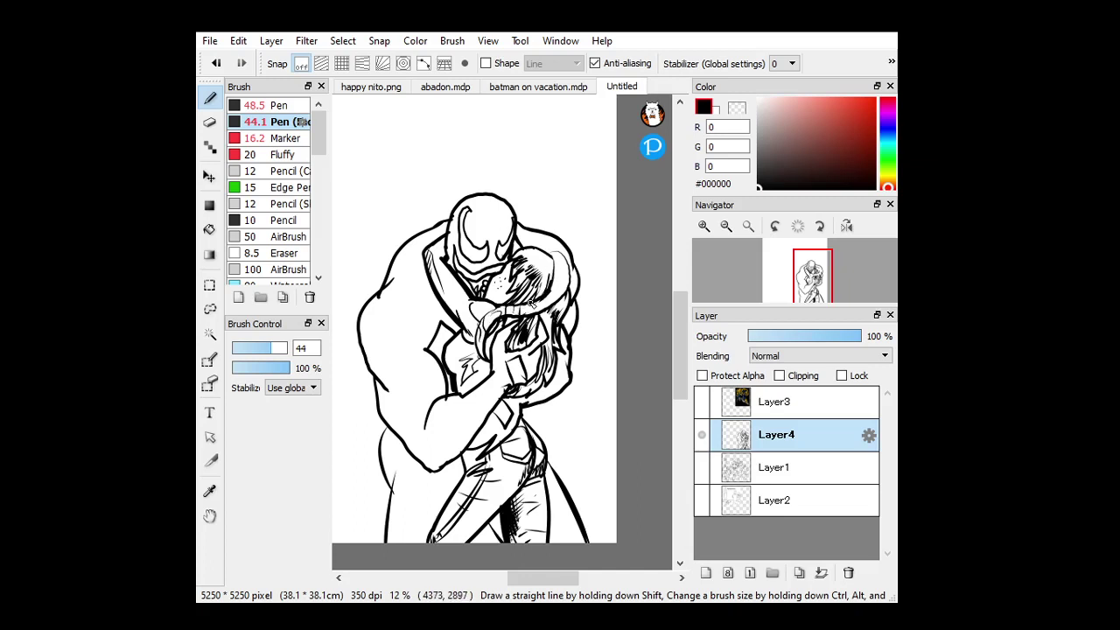
pyautogui.moveTo(540, 301)
pyautogui.mouseDown()
pyautogui.moveTo(567, 282)
pyautogui.moveTo(564, 261)
pyautogui.mouseUp()
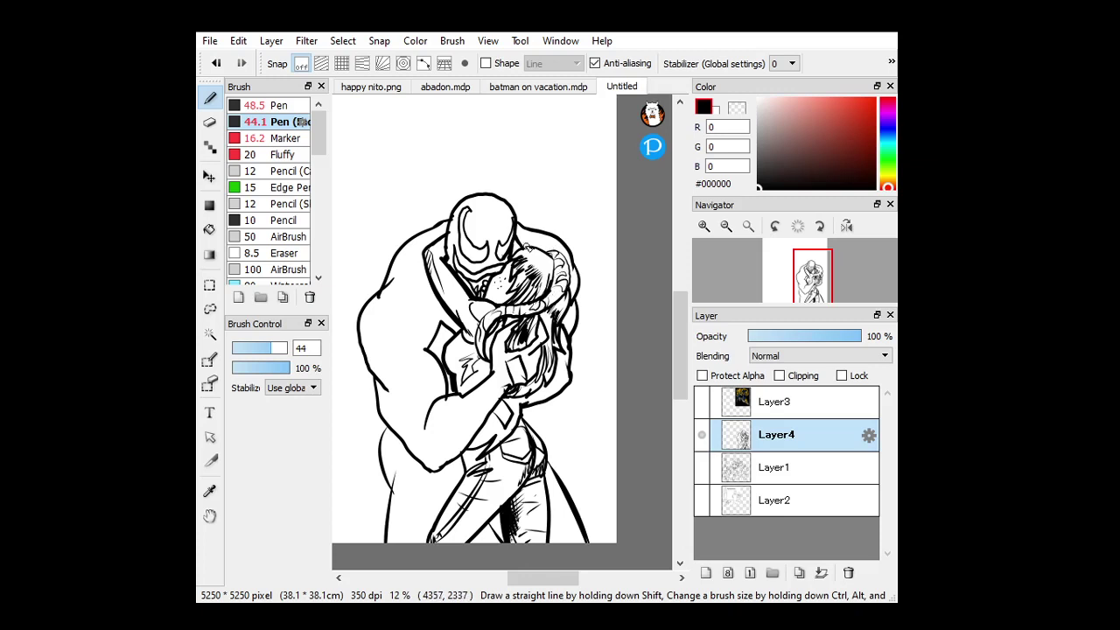
# Fill the muscular figure's arms, shoulders, head and legs with solid black using the Bucket tool.
pyautogui.click(726, 225)
pyautogui.press('e')
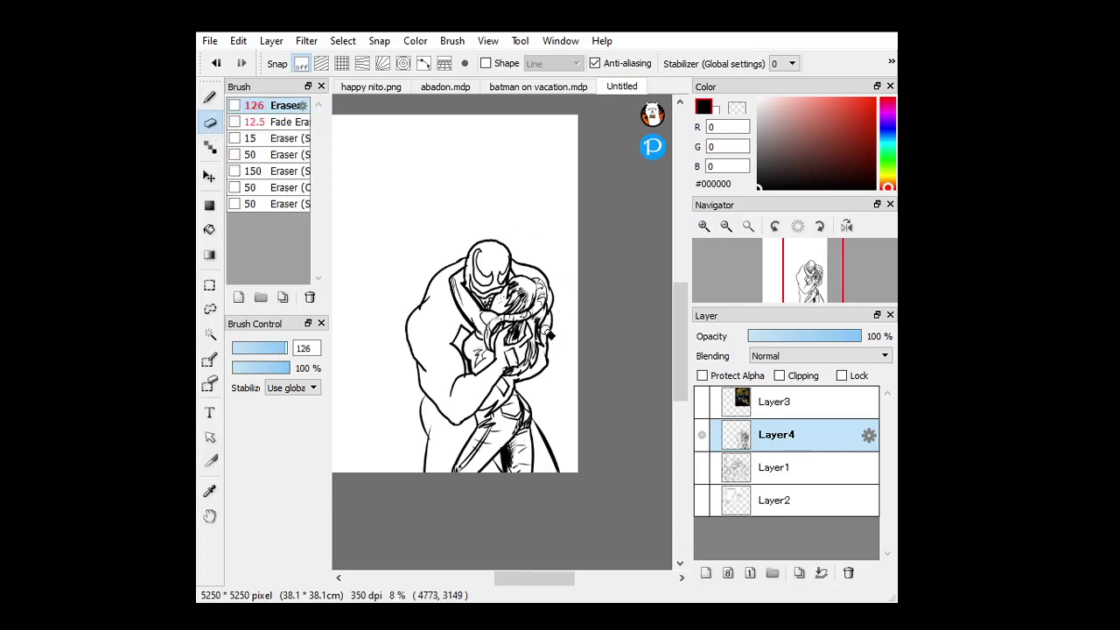
pyautogui.click(209, 229)
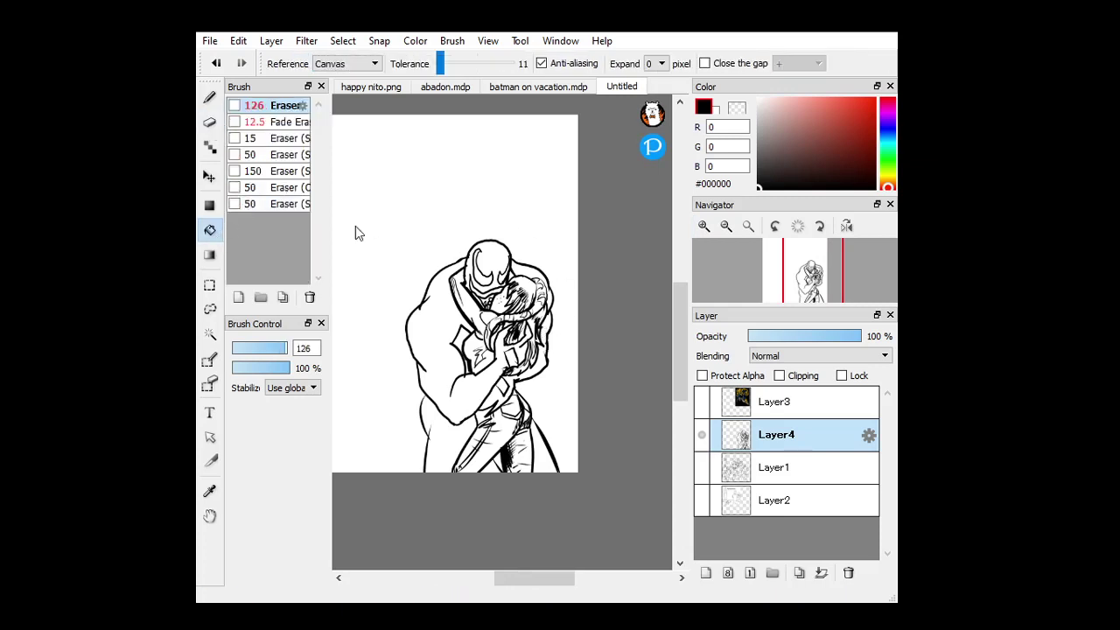
pyautogui.click(455, 372)
pyautogui.click(526, 262)
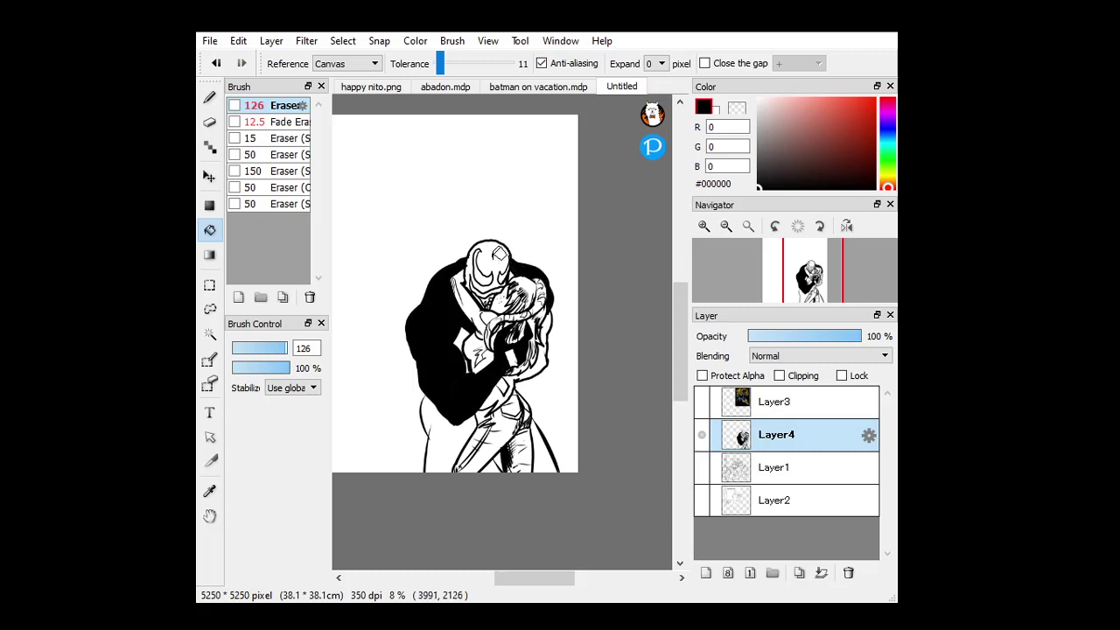
pyautogui.click(502, 253)
pyautogui.click(540, 359)
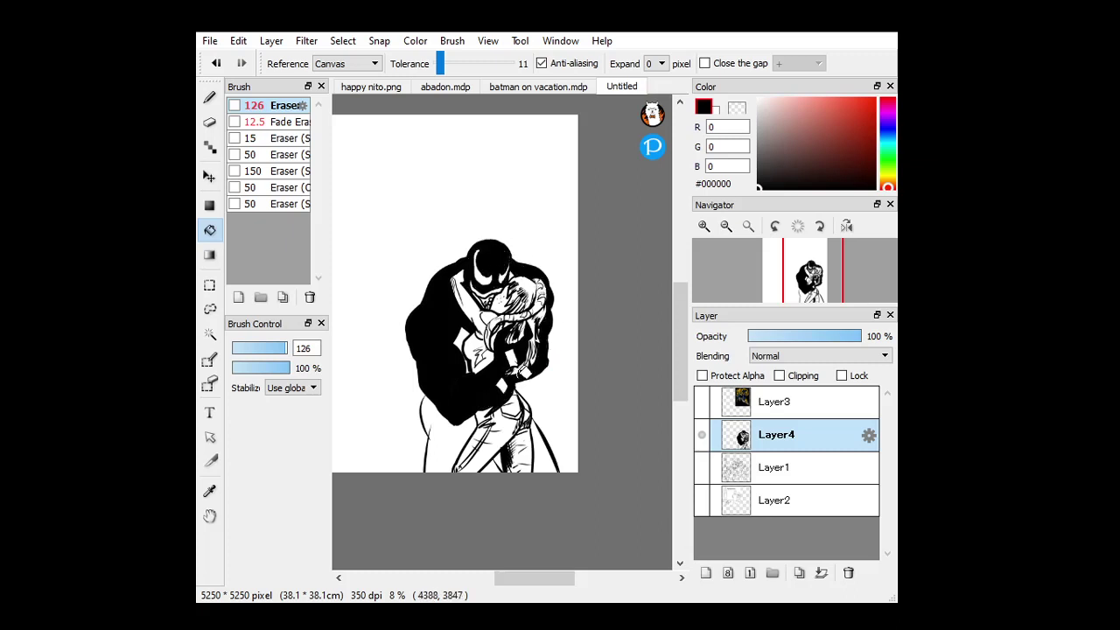
pyautogui.click(477, 420)
pyautogui.click(535, 440)
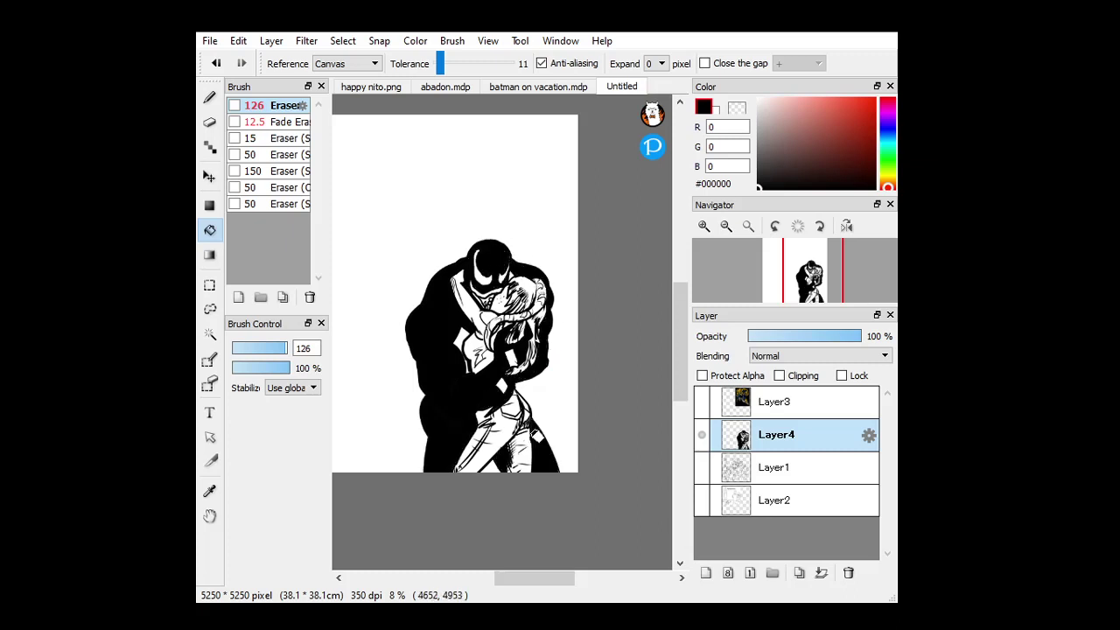
# Ink inner outlines that close off the partner's top from their arm, and fill the top with black.
pyautogui.click(704, 226)
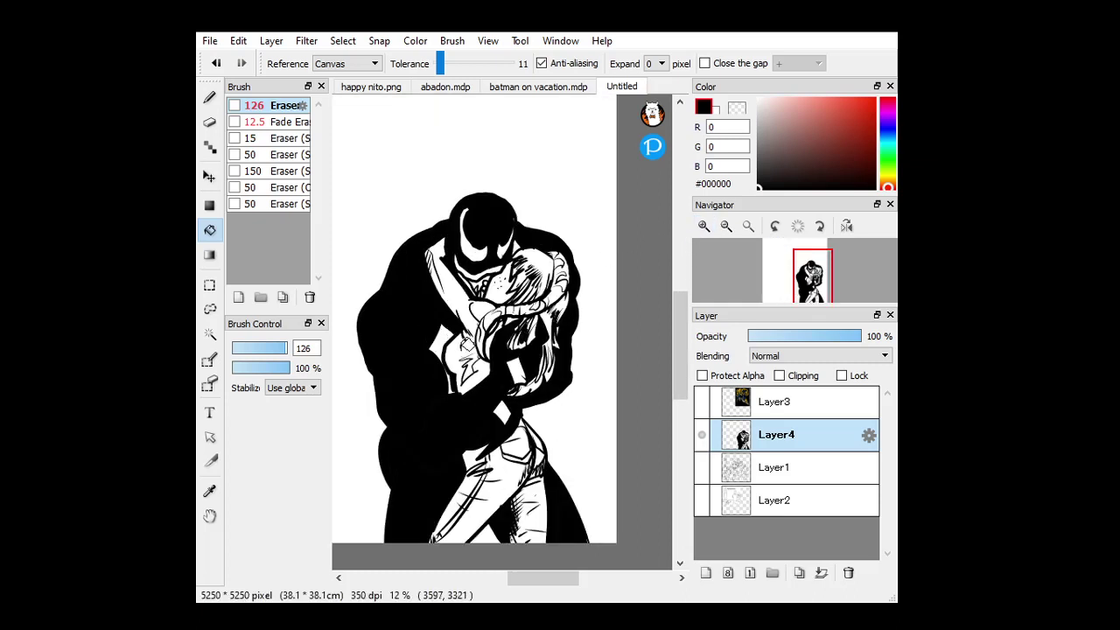
pyautogui.press('b')
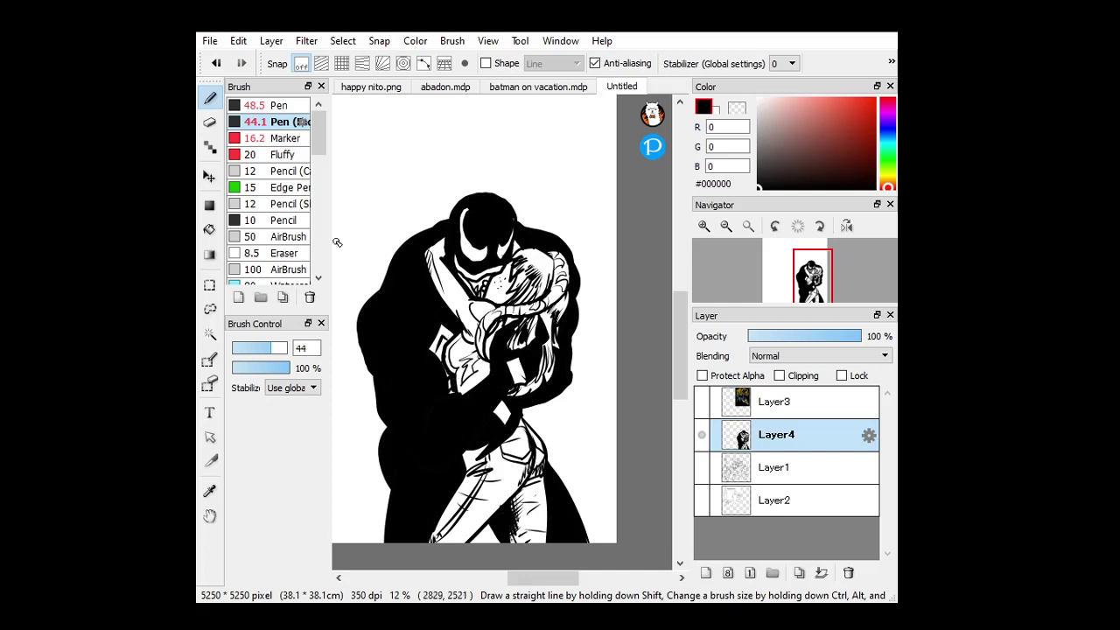
pyautogui.click(209, 229)
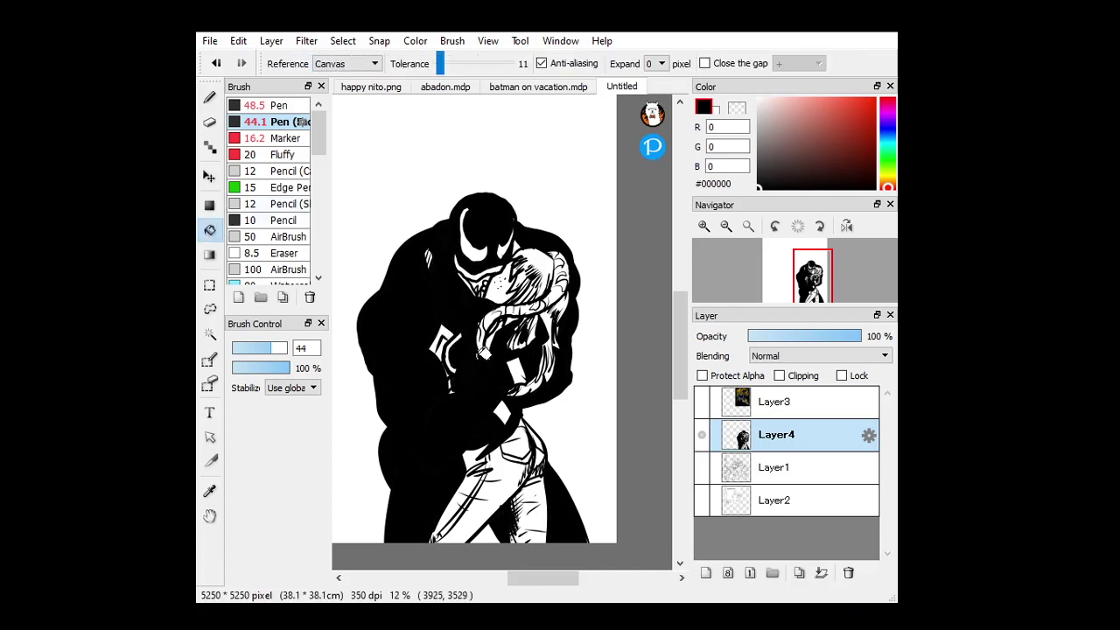
pyautogui.hotkey('ctrl', 'z')
pyautogui.click(210, 97)
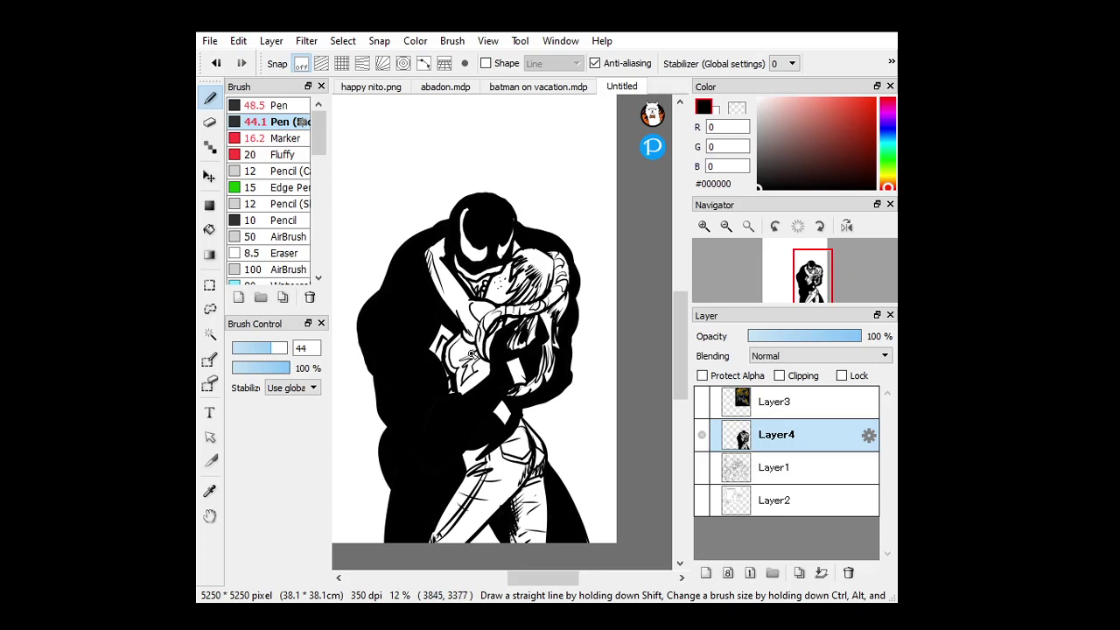
pyautogui.click(210, 229)
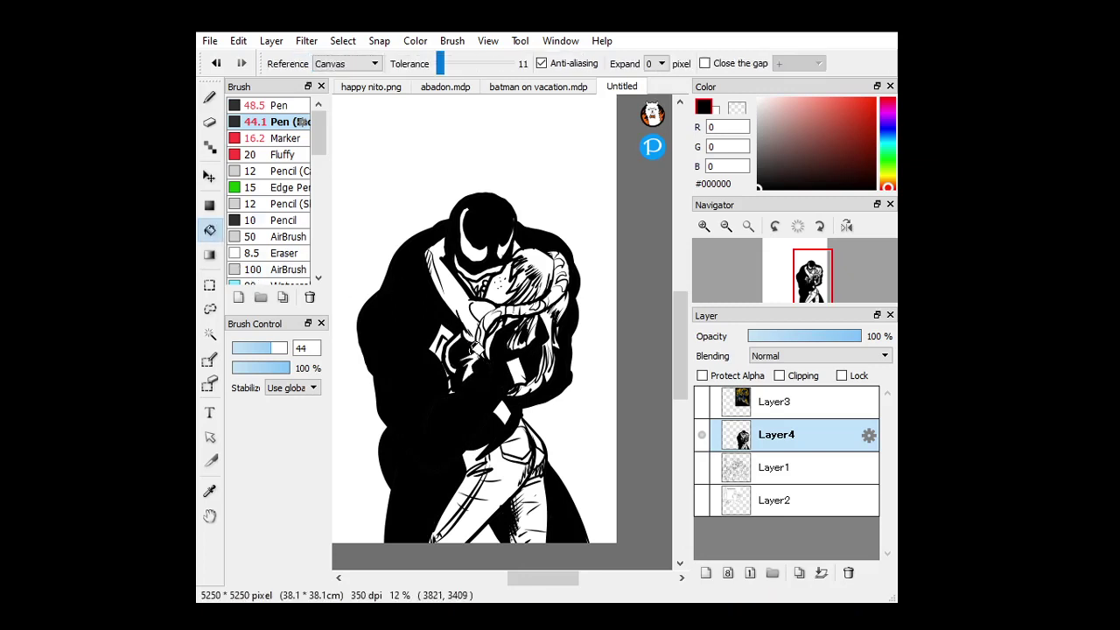
# With the Fade Eraser at size 16, carve thin white muscle contours and hatching into the muscular figure's near forearm.
pyautogui.click(210, 123)
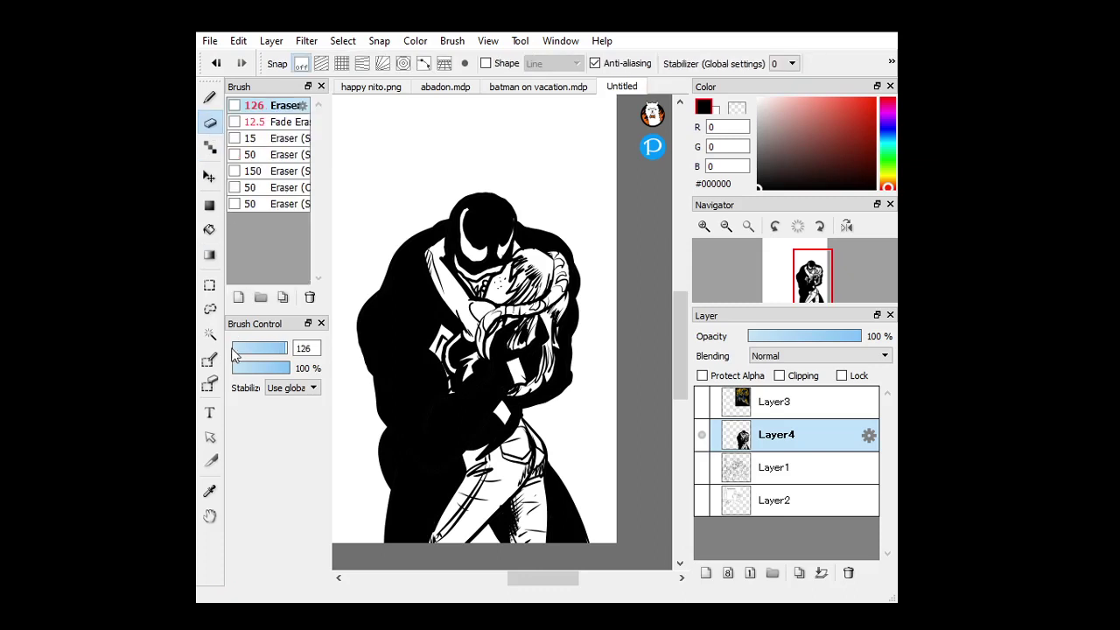
pyautogui.click(289, 122)
pyautogui.moveTo(250, 350); pyautogui.dragTo(243, 348)
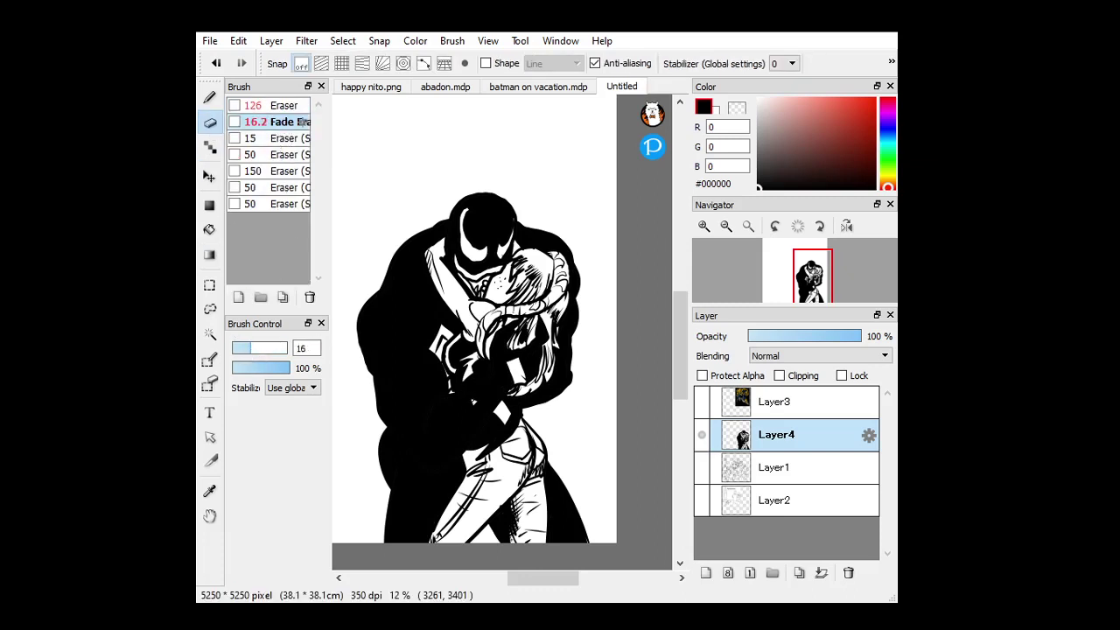
pyautogui.moveTo(450, 400)
pyautogui.mouseDown()
pyautogui.moveTo(427, 432)
pyautogui.moveTo(461, 429)
pyautogui.mouseUp()
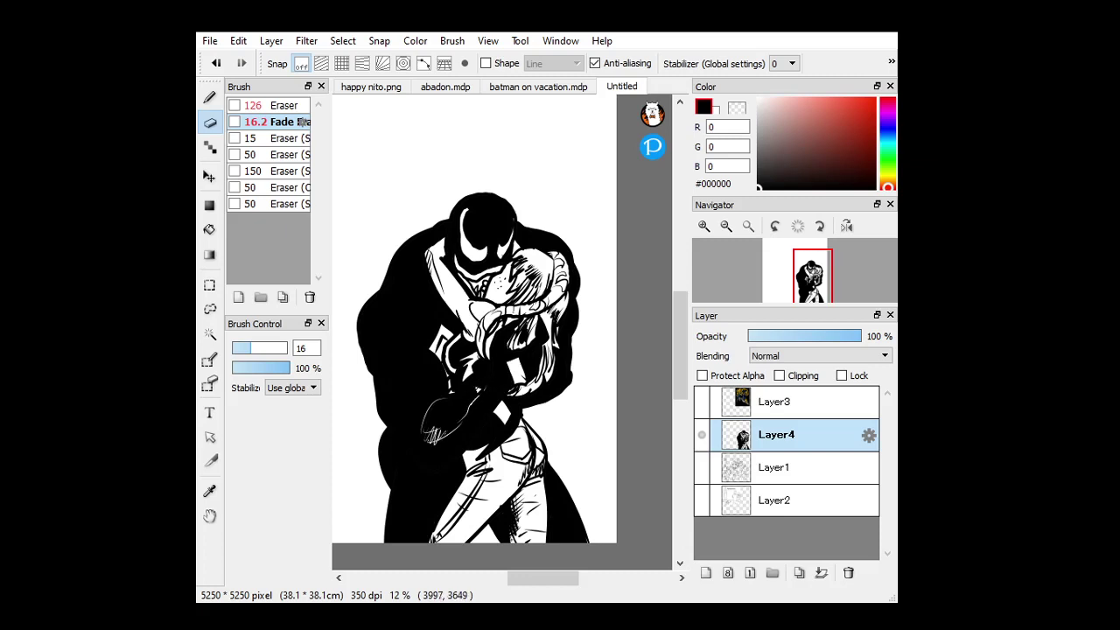
pyautogui.moveTo(483, 388)
pyautogui.mouseDown()
pyautogui.moveTo(446, 401)
pyautogui.moveTo(464, 439)
pyautogui.moveTo(434, 470)
pyautogui.moveTo(461, 438)
pyautogui.moveTo(404, 397)
pyautogui.mouseUp()
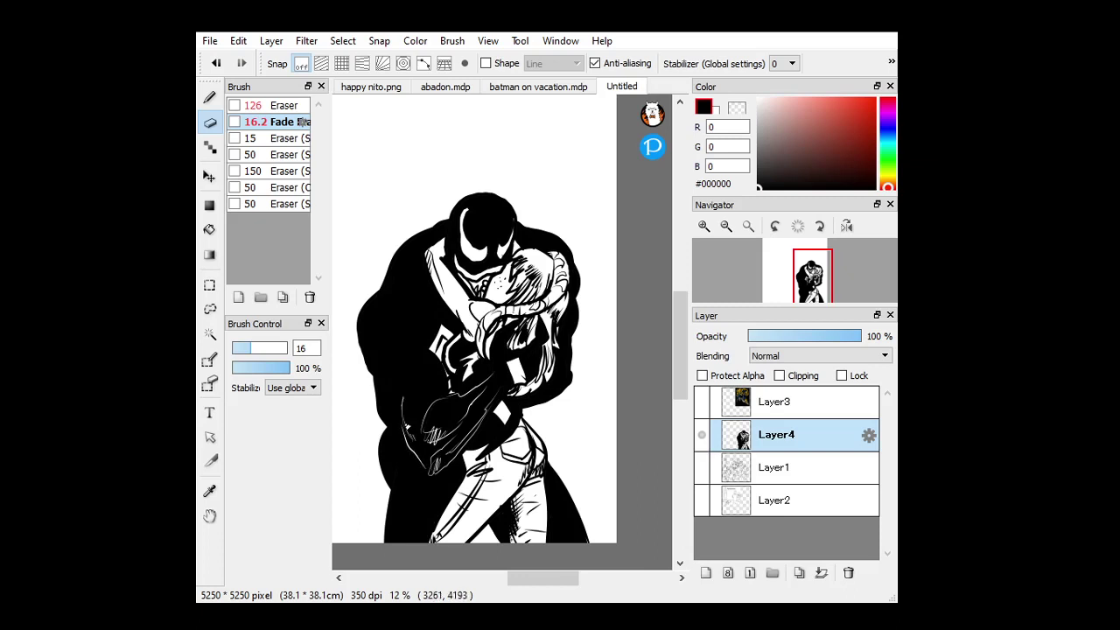
# Carve thin white muscle contours into the muscular figure's elbow, upper arm and shoulder, and add highlight lines on the head.
pyautogui.moveTo(411, 448); pyautogui.dragTo(395, 402)
pyautogui.moveTo(392, 371)
pyautogui.mouseDown()
pyautogui.moveTo(403, 306)
pyautogui.moveTo(368, 323)
pyautogui.mouseUp()
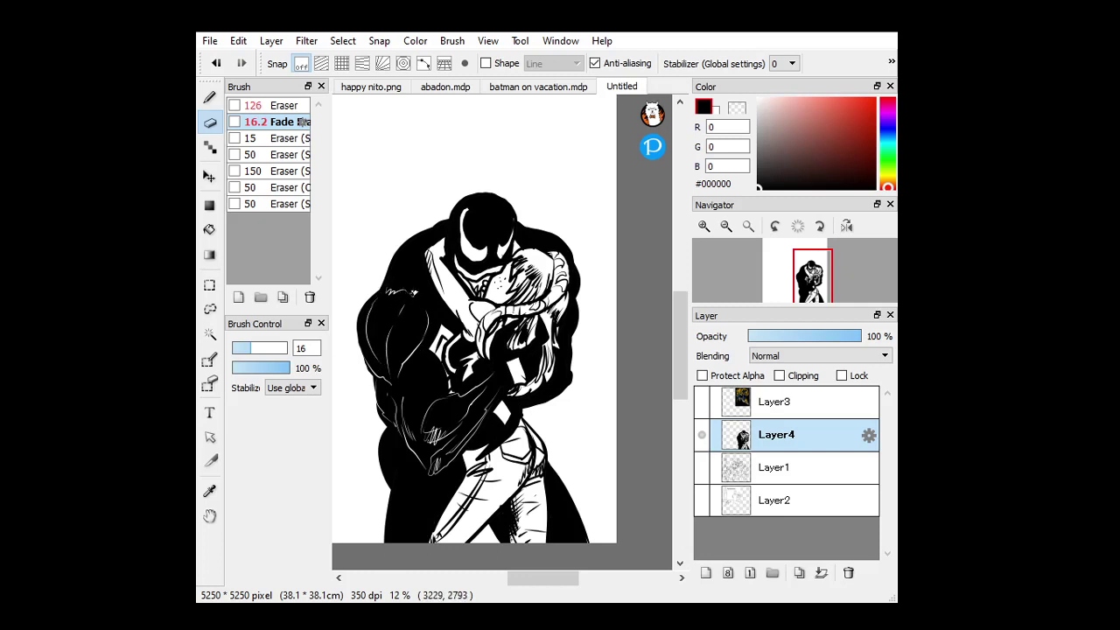
pyautogui.moveTo(414, 362)
pyautogui.mouseDown()
pyautogui.moveTo(403, 413)
pyautogui.moveTo(448, 390)
pyautogui.mouseUp()
pyautogui.moveTo(435, 348)
pyautogui.mouseDown()
pyautogui.moveTo(434, 305)
pyautogui.moveTo(401, 259)
pyautogui.mouseUp()
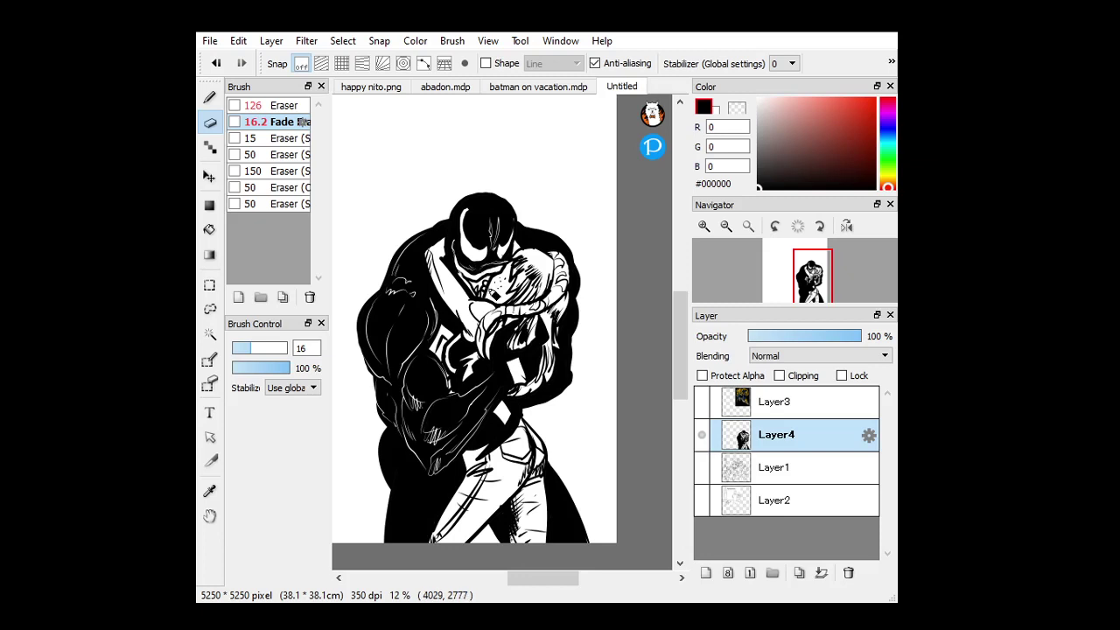
# Carve thin white highlights into the muscular figure's hand, far arm and legs, and into the partner's black top.
pyautogui.press('b')
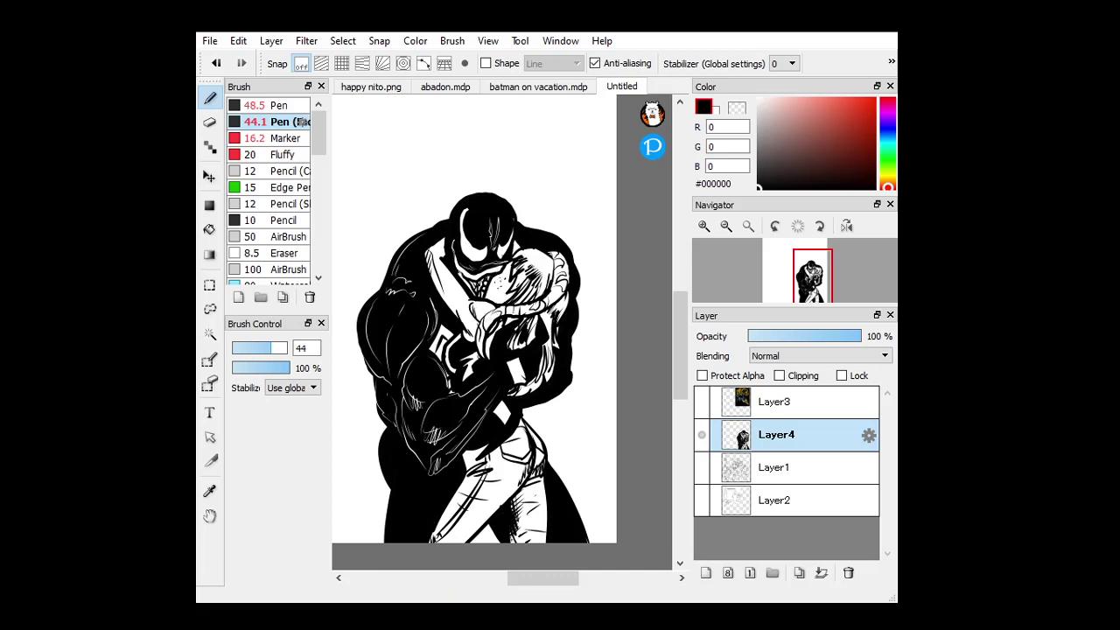
pyautogui.press('e')
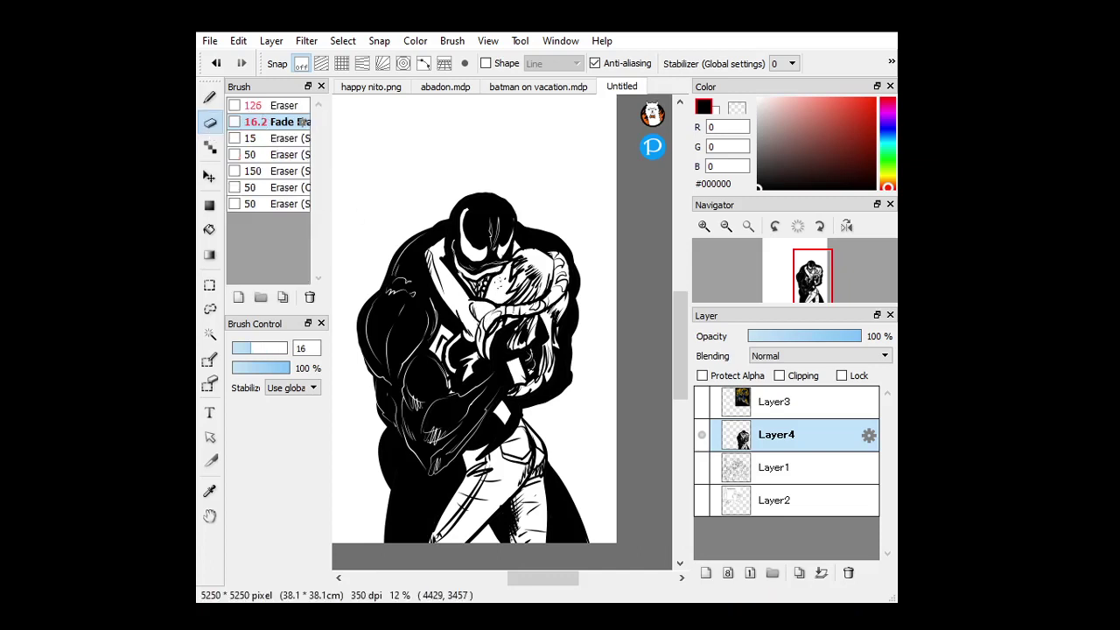
pyautogui.moveTo(544, 340); pyautogui.dragTo(525, 347)
pyautogui.moveTo(484, 423)
pyautogui.mouseDown()
pyautogui.moveTo(505, 425)
pyautogui.moveTo(513, 399)
pyautogui.moveTo(564, 392)
pyautogui.moveTo(566, 376)
pyautogui.mouseUp()
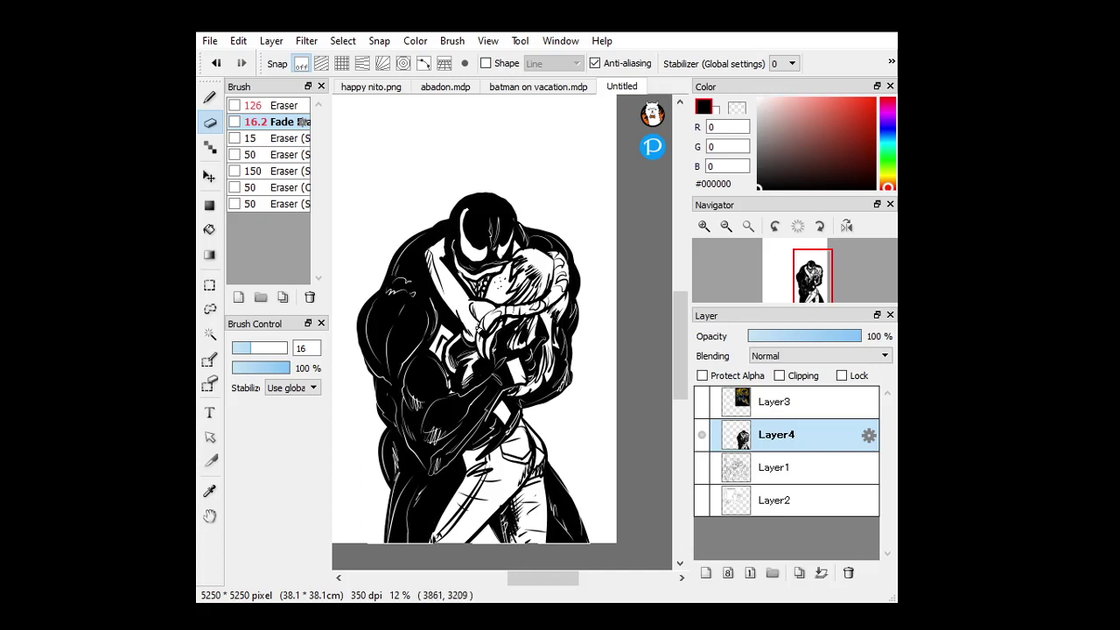
# Make the Layer1 sketch visible under the inked couple and check it against the Layer4 inks.
pyautogui.click(725, 227)
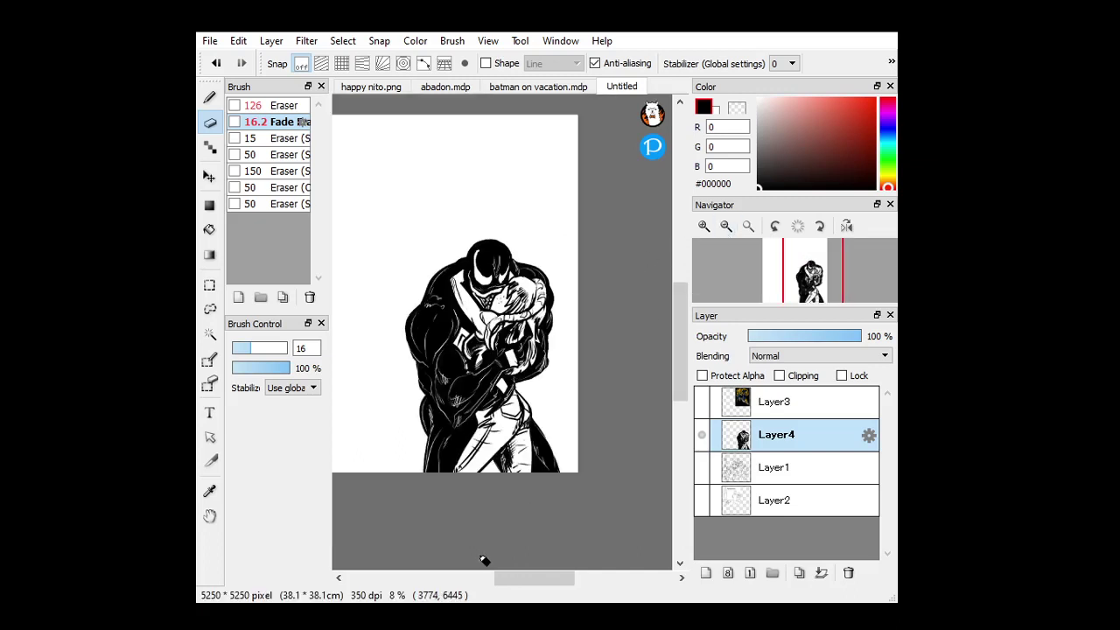
pyautogui.moveTo(511, 576); pyautogui.dragTo(471, 578)
pyautogui.click(702, 468)
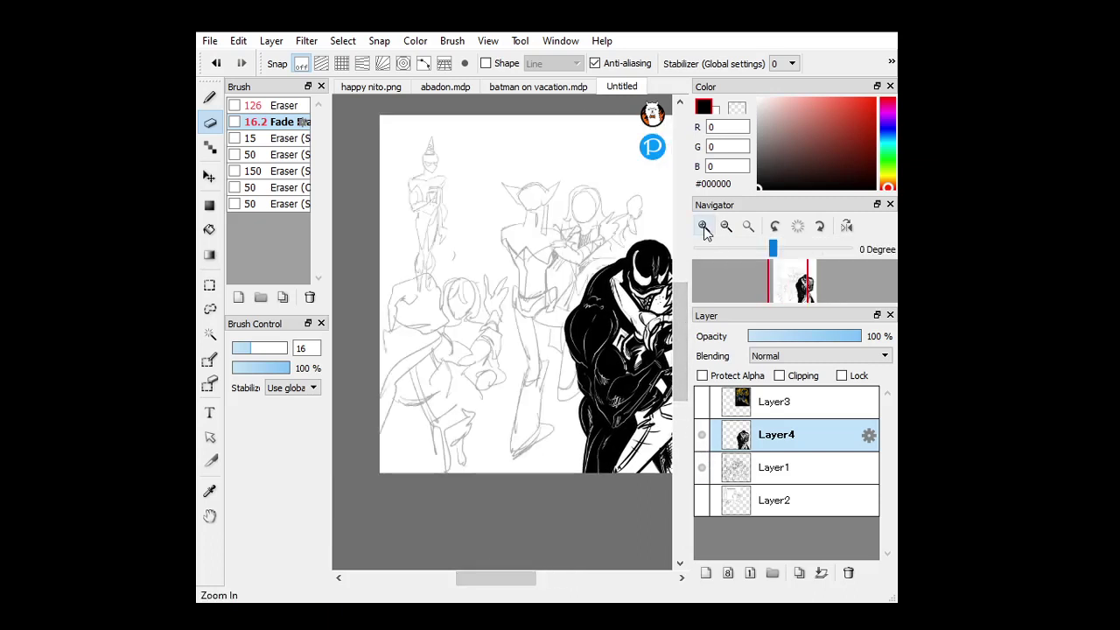
pyautogui.click(703, 225)
pyautogui.moveTo(784, 283); pyautogui.dragTo(799, 283)
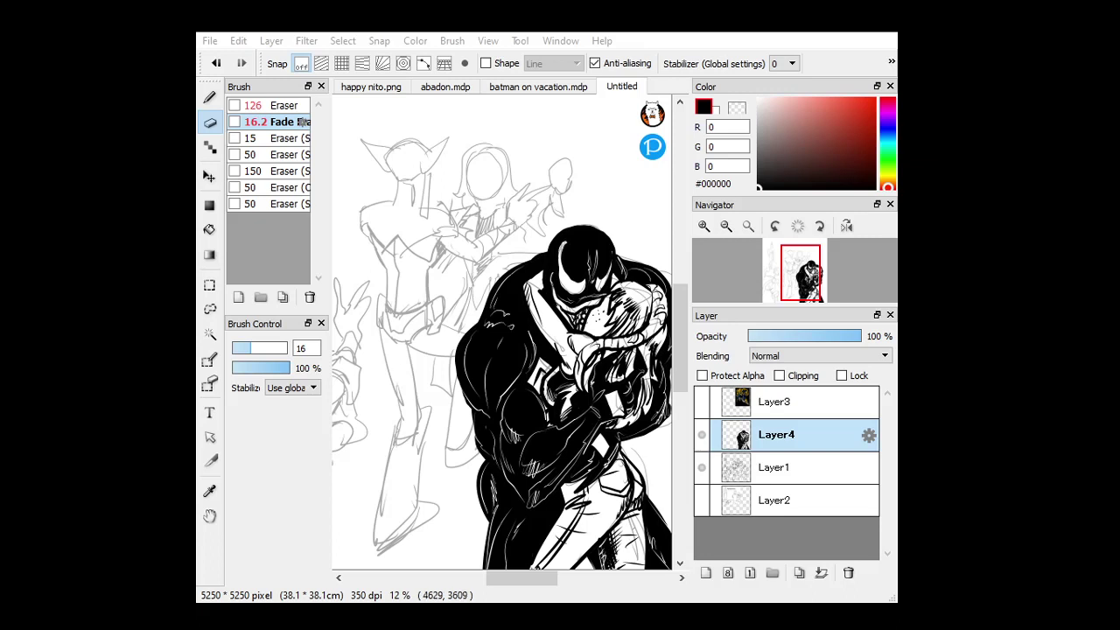
pyautogui.click(701, 435)
pyautogui.click(701, 435)
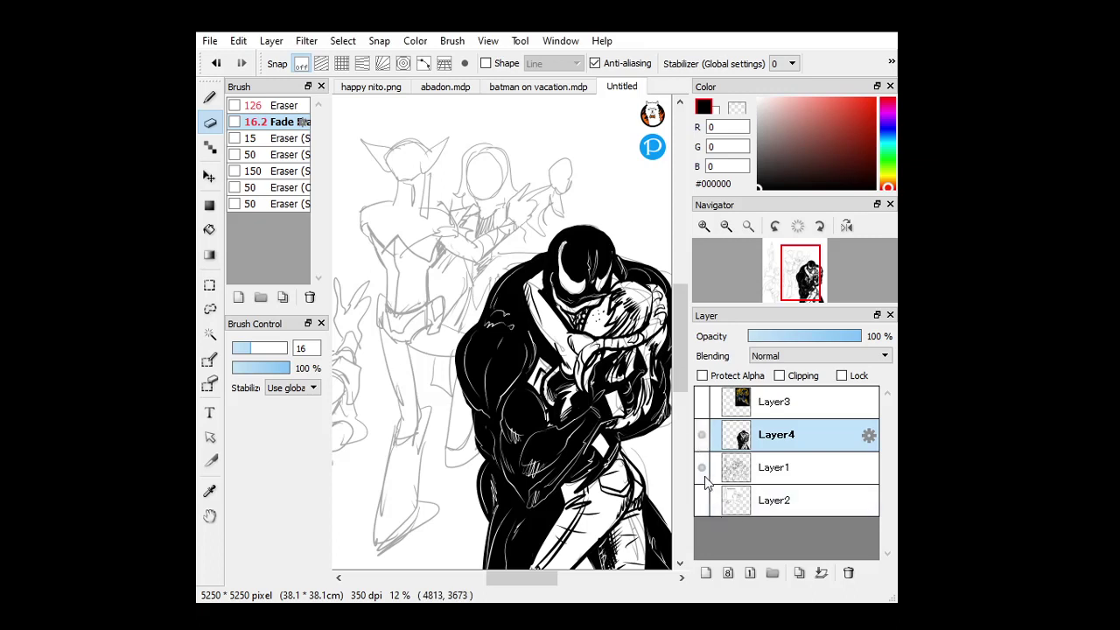
pyautogui.click(701, 438)
pyautogui.click(702, 436)
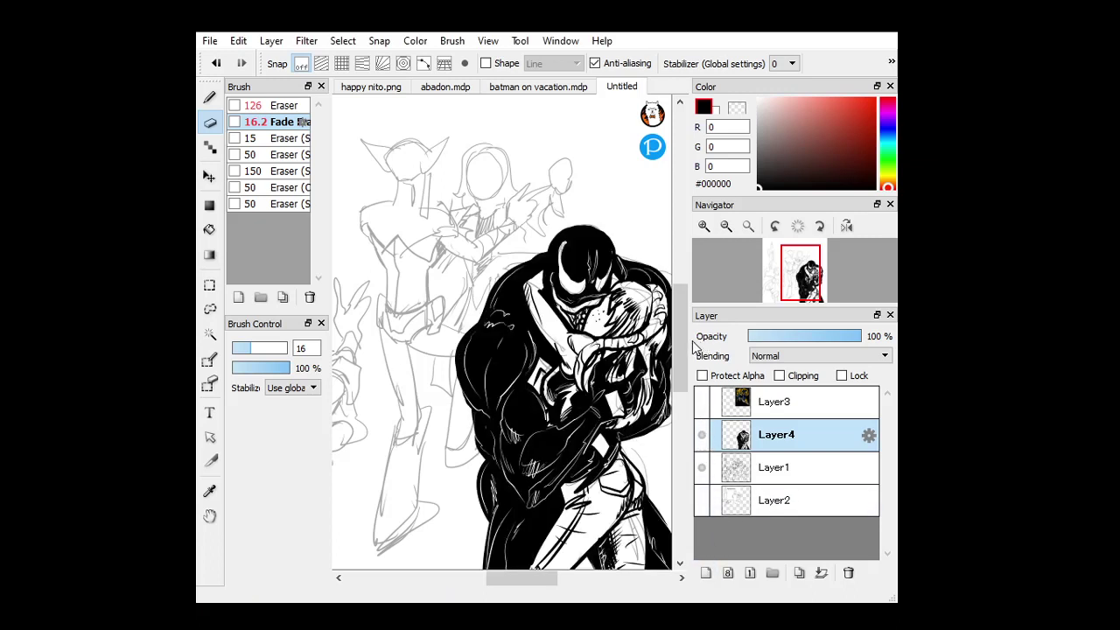
# With the Pen (Fade) brush at size 44, ink the horned standing figure's shoulders, torso, belt and upper arm over the sketch.
pyautogui.scroll(1, 525, 262)
pyautogui.click(211, 99)
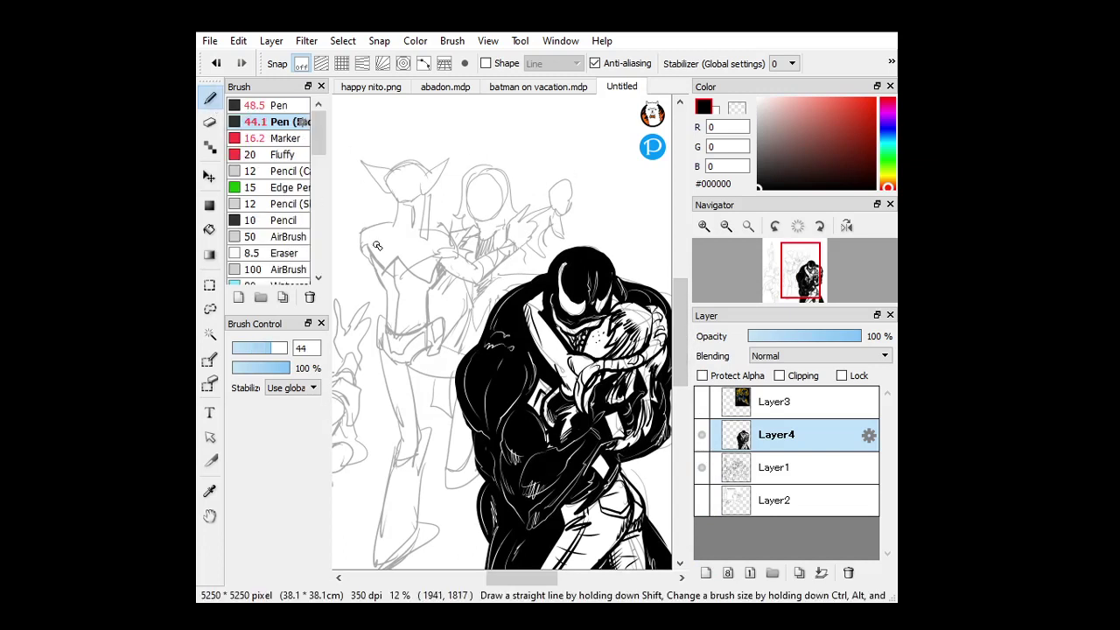
pyautogui.moveTo(391, 222)
pyautogui.mouseDown()
pyautogui.moveTo(368, 260)
pyautogui.moveTo(387, 274)
pyautogui.moveTo(402, 268)
pyautogui.moveTo(387, 275)
pyautogui.moveTo(398, 258)
pyautogui.moveTo(417, 276)
pyautogui.moveTo(433, 272)
pyautogui.moveTo(421, 279)
pyautogui.moveTo(437, 253)
pyautogui.mouseUp()
pyautogui.moveTo(368, 251)
pyautogui.mouseDown()
pyautogui.moveTo(392, 283)
pyautogui.moveTo(373, 265)
pyautogui.moveTo(398, 326)
pyautogui.moveTo(384, 319)
pyautogui.moveTo(414, 330)
pyautogui.moveTo(386, 325)
pyautogui.moveTo(394, 343)
pyautogui.moveTo(408, 333)
pyautogui.moveTo(383, 325)
pyautogui.moveTo(381, 345)
pyautogui.moveTo(397, 363)
pyautogui.moveTo(430, 348)
pyautogui.moveTo(438, 320)
pyautogui.moveTo(441, 355)
pyautogui.moveTo(430, 360)
pyautogui.moveTo(429, 341)
pyautogui.moveTo(429, 357)
pyautogui.moveTo(373, 338)
pyautogui.moveTo(398, 256)
pyautogui.mouseUp()
pyautogui.moveTo(421, 329)
pyautogui.mouseDown()
pyautogui.moveTo(439, 267)
pyautogui.moveTo(457, 259)
pyautogui.moveTo(438, 264)
pyautogui.moveTo(480, 271)
pyautogui.mouseUp()
pyautogui.hotkey('ctrl', 'z')
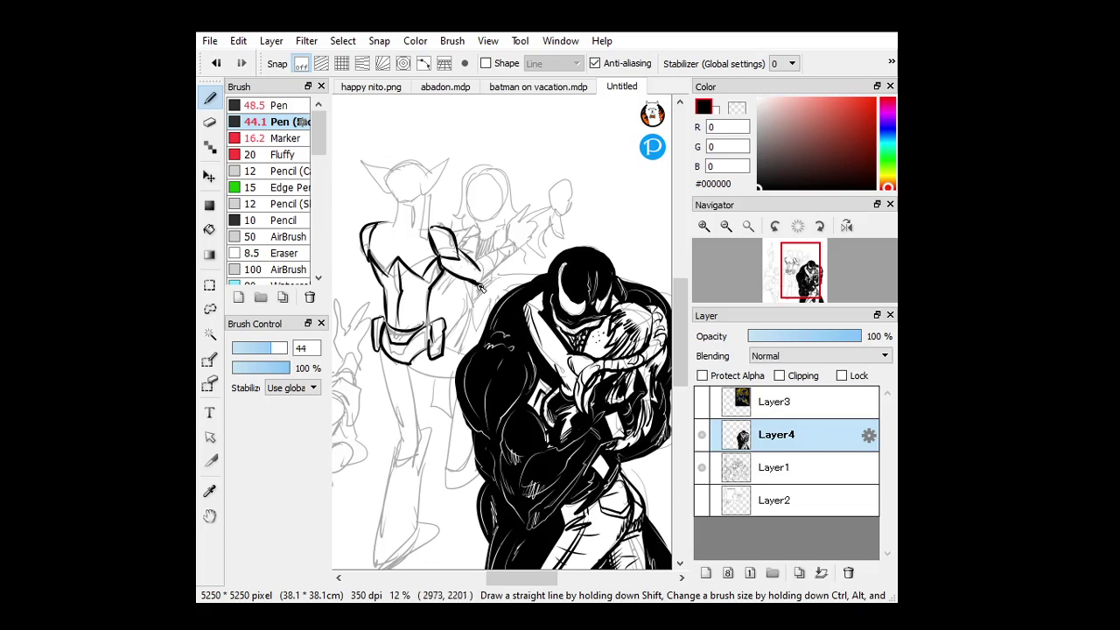
# Ink the standing figure's forearm with hatching, the black shoulder patches, the neck and the hanging headband tails.
pyautogui.moveTo(481, 285)
pyautogui.mouseDown()
pyautogui.moveTo(507, 247)
pyautogui.moveTo(495, 273)
pyautogui.moveTo(511, 254)
pyautogui.moveTo(482, 242)
pyautogui.moveTo(487, 223)
pyautogui.moveTo(500, 269)
pyautogui.mouseUp()
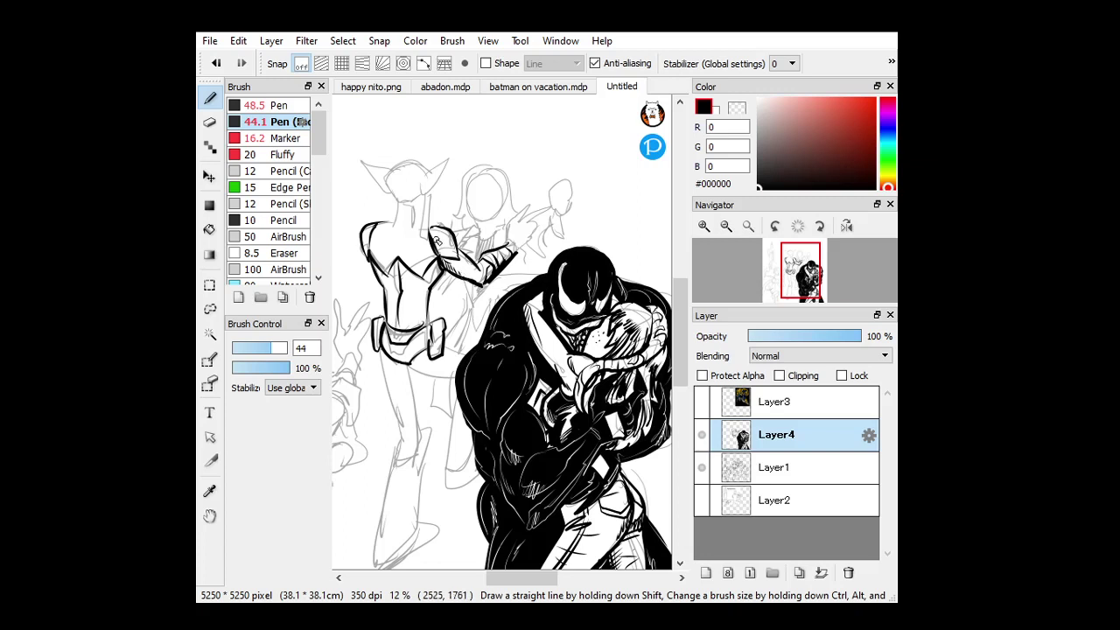
pyautogui.moveTo(431, 229); pyautogui.dragTo(439, 248)
pyautogui.hotkey('ctrl', 'z')
pyautogui.moveTo(372, 229)
pyautogui.mouseDown()
pyautogui.moveTo(430, 221)
pyautogui.moveTo(422, 203)
pyautogui.moveTo(426, 243)
pyautogui.mouseUp()
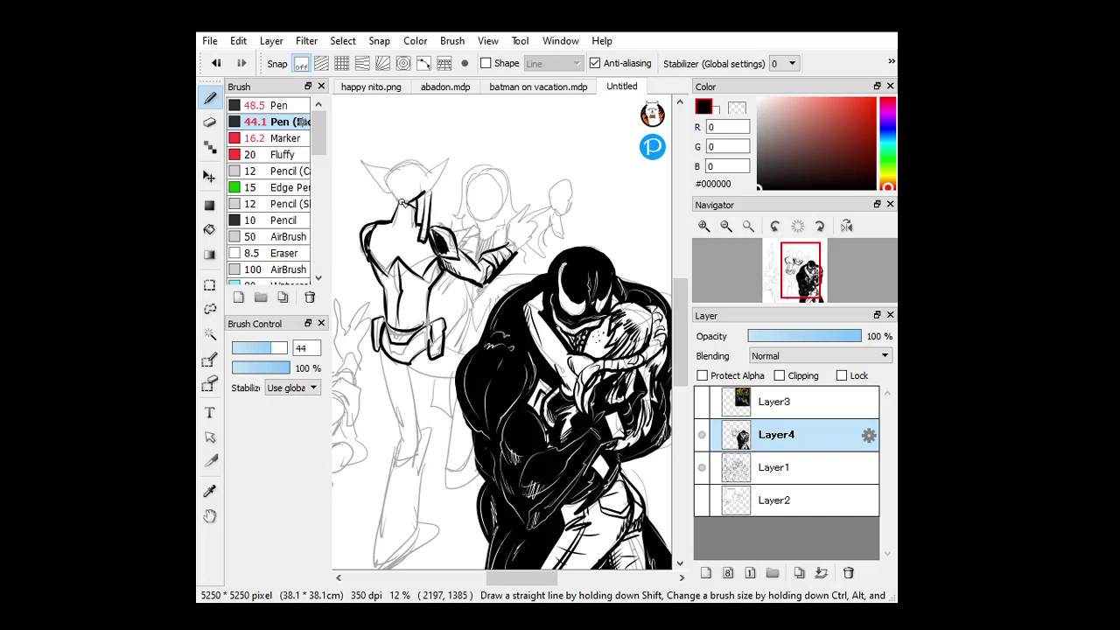
# Ink the standing figure's head with its two pointed horns and fill the crown with black.
pyautogui.moveTo(401, 201)
pyautogui.mouseDown()
pyautogui.moveTo(382, 178)
pyautogui.moveTo(409, 159)
pyautogui.moveTo(434, 175)
pyautogui.moveTo(426, 180)
pyautogui.moveTo(455, 159)
pyautogui.mouseUp()
pyautogui.moveTo(455, 158)
pyautogui.mouseDown()
pyautogui.moveTo(437, 185)
pyautogui.moveTo(427, 188)
pyautogui.moveTo(444, 165)
pyautogui.moveTo(429, 186)
pyautogui.moveTo(363, 162)
pyautogui.moveTo(392, 177)
pyautogui.mouseUp()
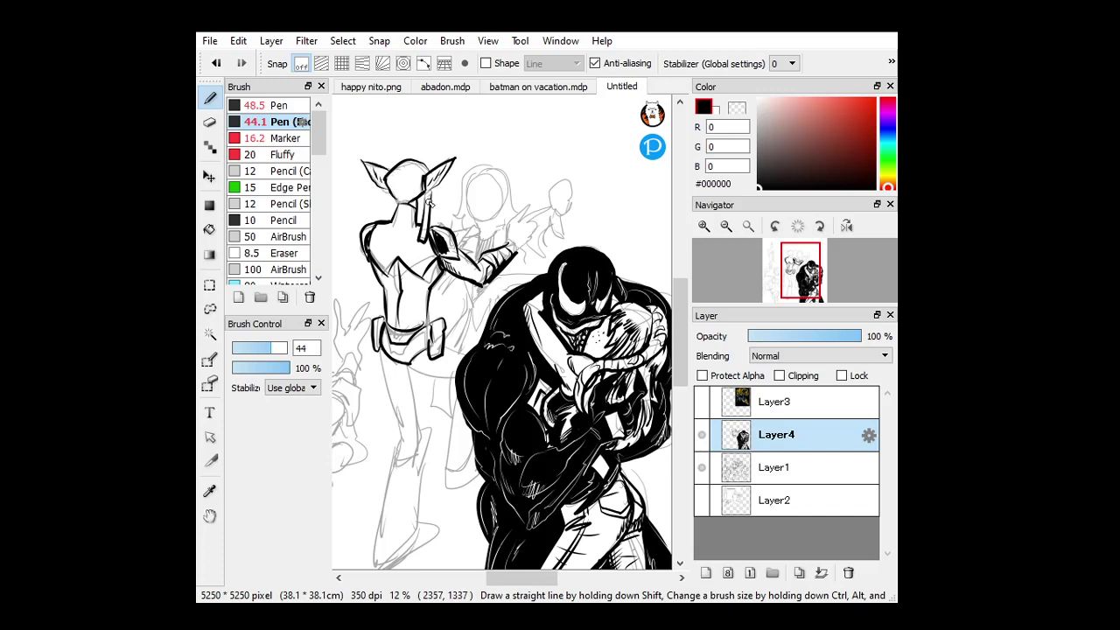
pyautogui.moveTo(434, 191)
pyautogui.mouseDown()
pyautogui.moveTo(432, 223)
pyautogui.moveTo(435, 157)
pyautogui.moveTo(398, 168)
pyautogui.moveTo(419, 169)
pyautogui.mouseUp()
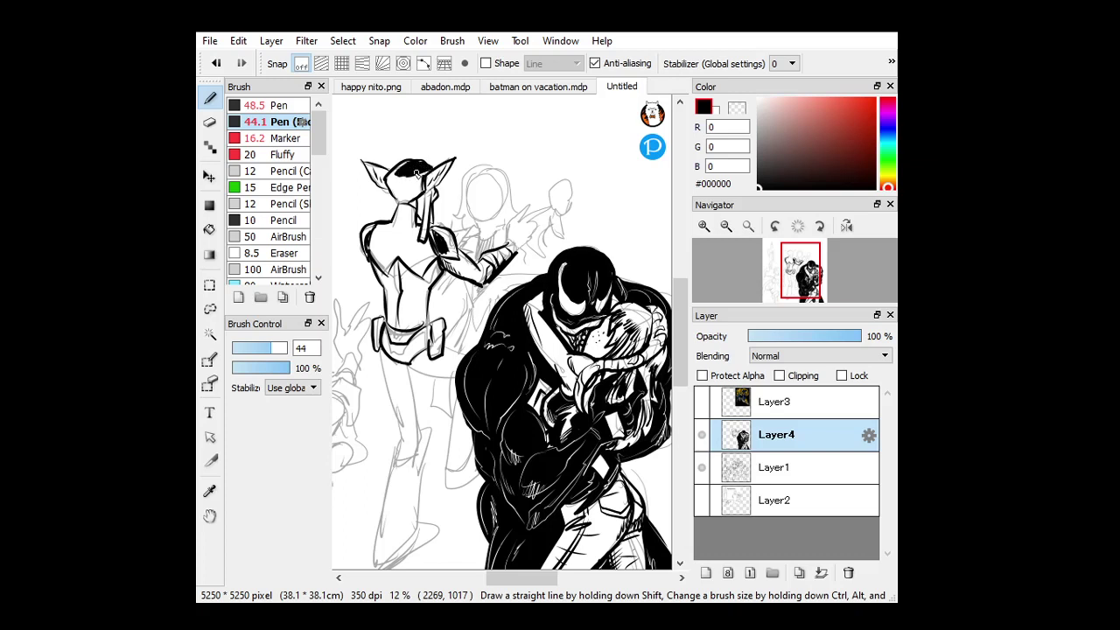
# With the Marker at size 22, hatch dark shading across the back of the standing figure's head.
pyautogui.click(293, 138)
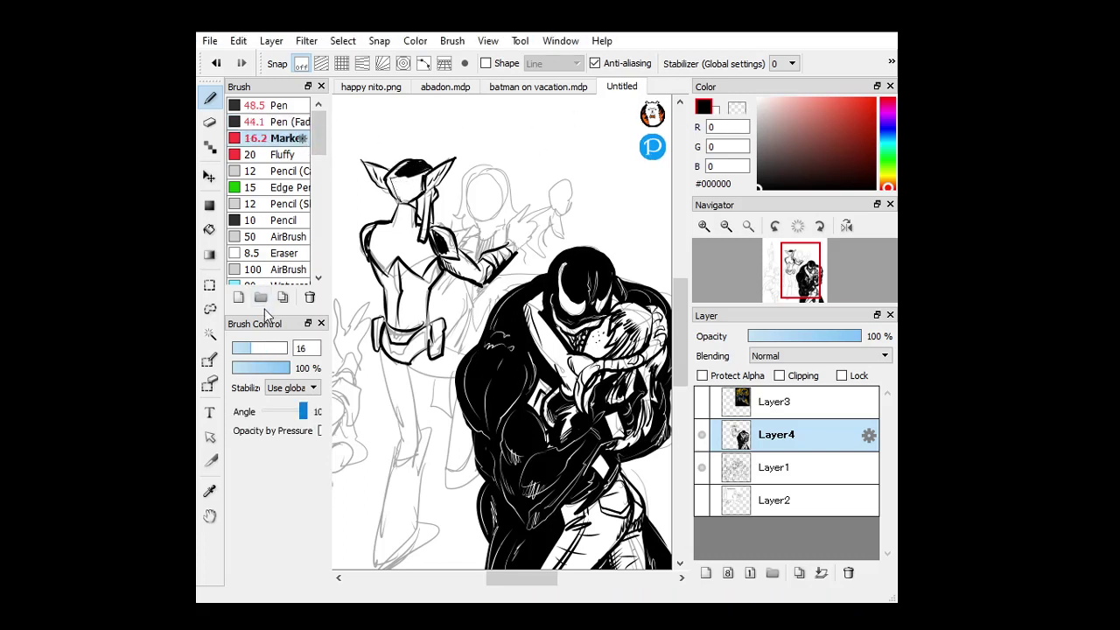
pyautogui.click(256, 348)
pyautogui.moveTo(401, 196)
pyautogui.mouseDown()
pyautogui.moveTo(394, 182)
pyautogui.moveTo(413, 180)
pyautogui.moveTo(407, 191)
pyautogui.moveTo(403, 182)
pyautogui.moveTo(419, 192)
pyautogui.mouseUp()
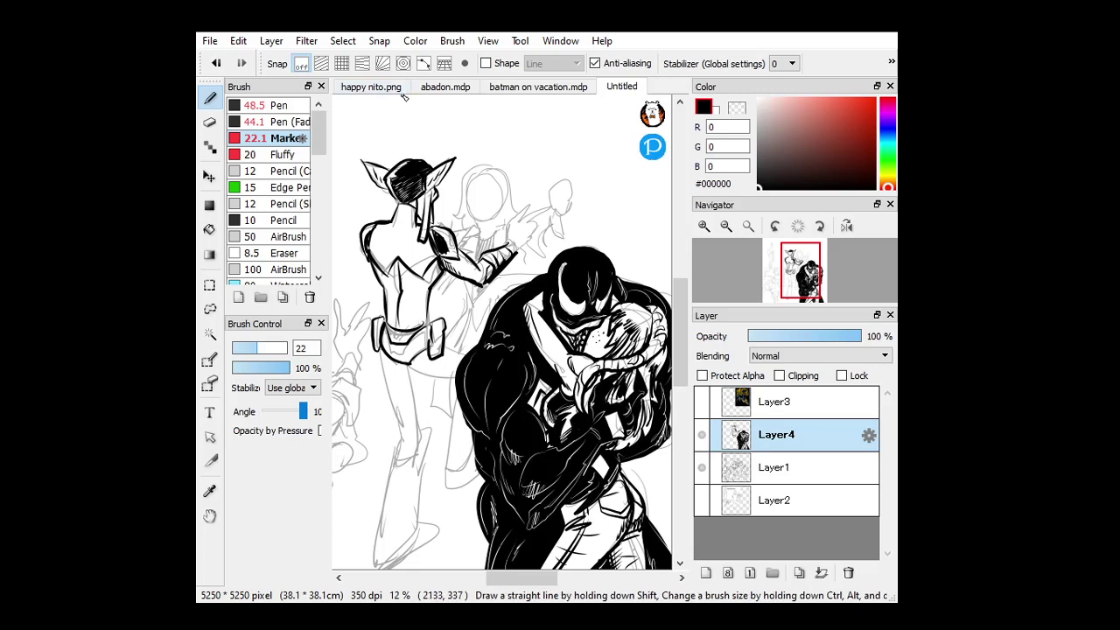
# With the Pen (Fade) brush at size 67, ink the standing figure's raised open hand and black wristband.
pyautogui.click(264, 107)
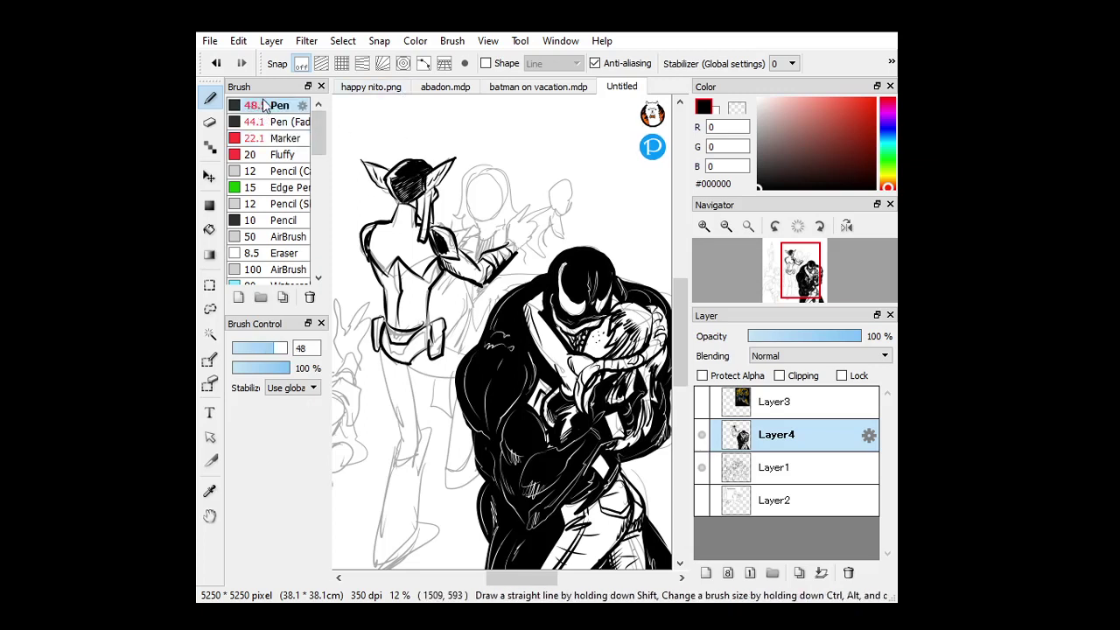
pyautogui.click(277, 124)
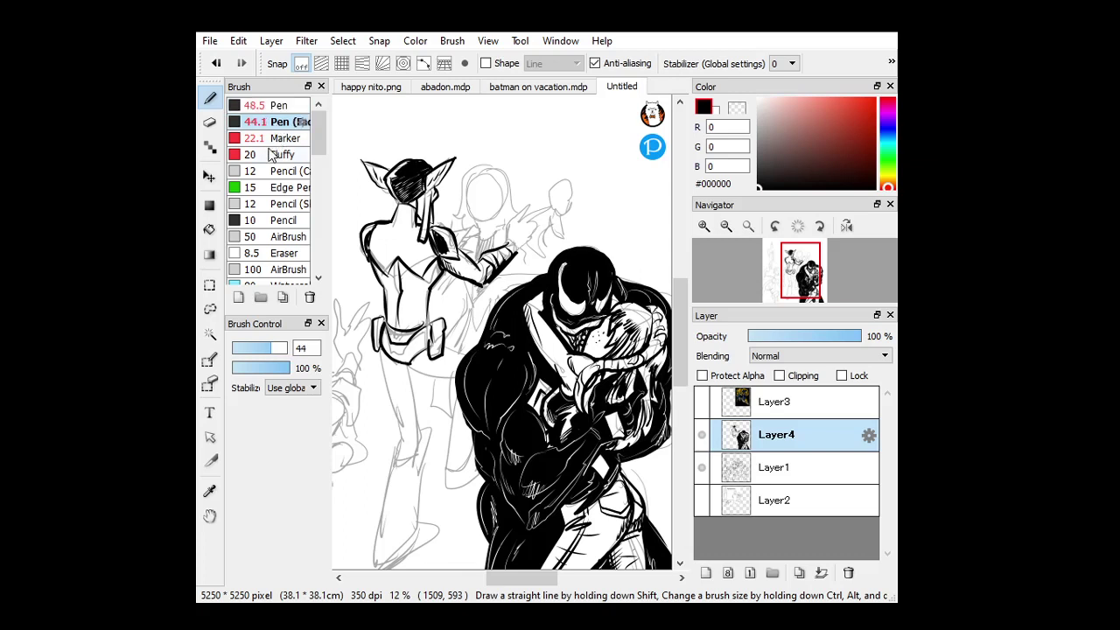
pyautogui.click(277, 348)
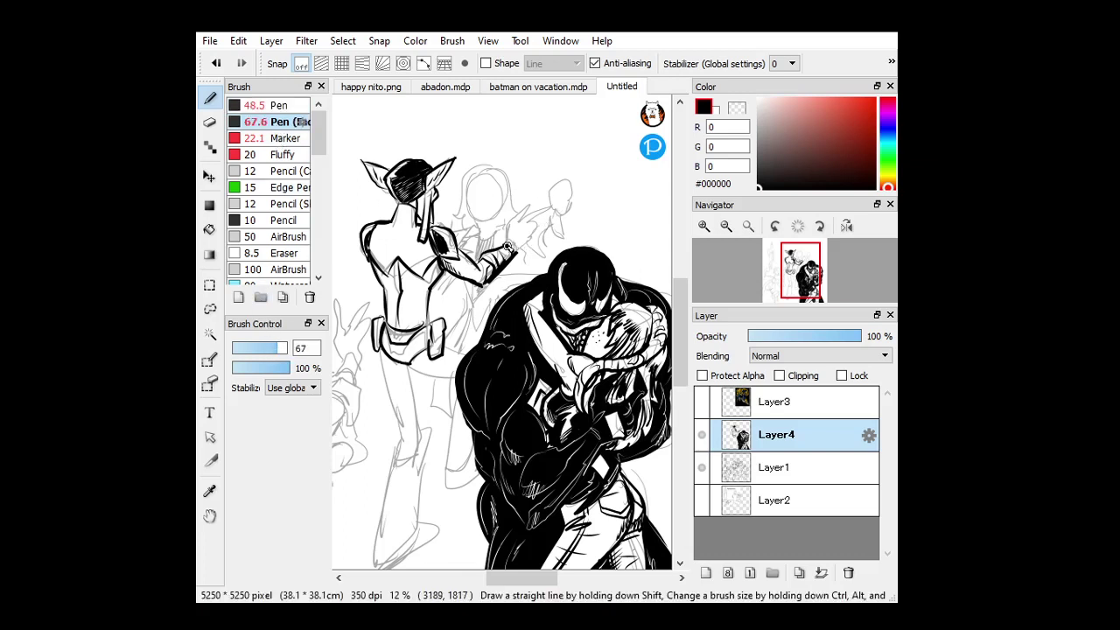
pyautogui.moveTo(503, 242)
pyautogui.mouseDown()
pyautogui.moveTo(520, 258)
pyautogui.moveTo(507, 237)
pyautogui.moveTo(529, 201)
pyautogui.moveTo(524, 215)
pyautogui.moveTo(546, 207)
pyautogui.moveTo(533, 221)
pyautogui.mouseUp()
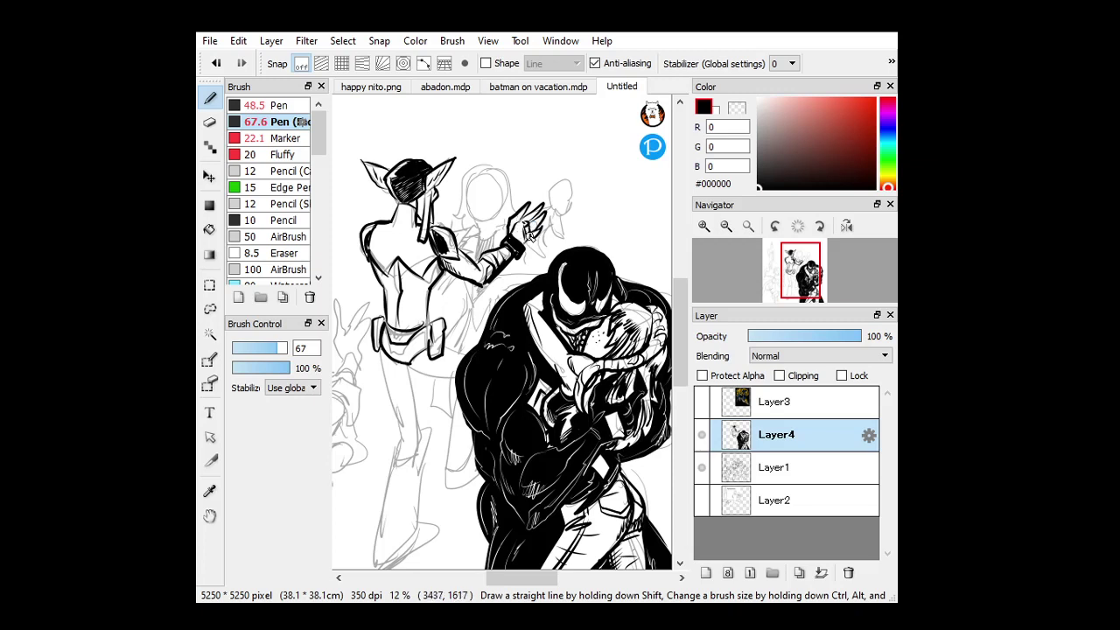
# Ink the standing figure's hip, the far thigh reaching behind the couple, and the near thigh's outlines.
pyautogui.scroll(-1, 450, 340)
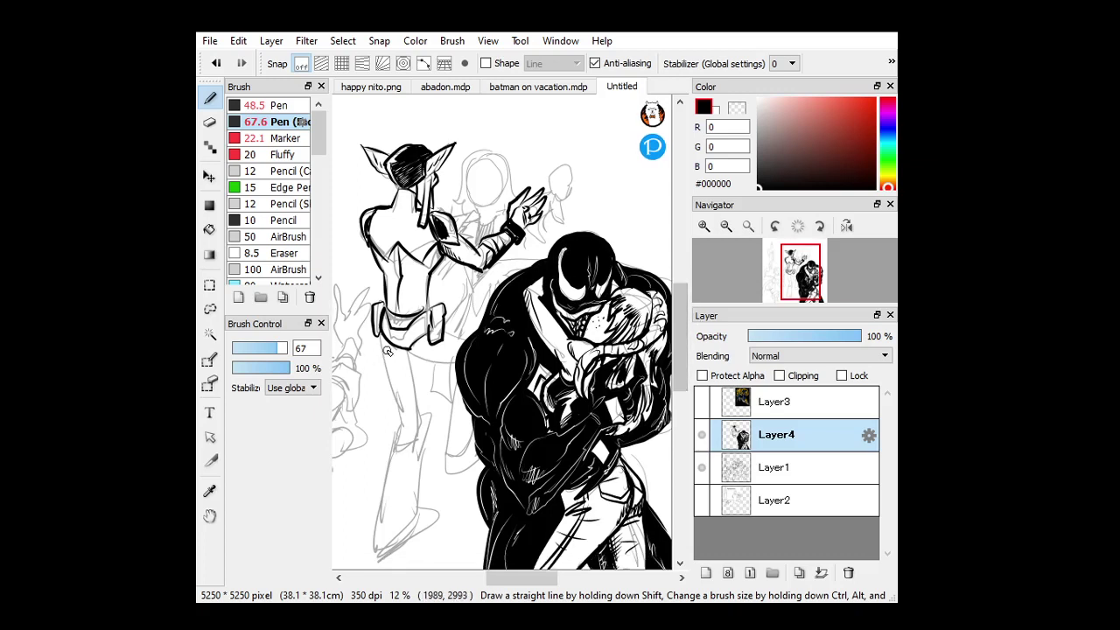
pyautogui.moveTo(408, 350); pyautogui.dragTo(464, 364)
pyautogui.moveTo(444, 324); pyautogui.dragTo(470, 349)
pyautogui.moveTo(382, 334); pyautogui.dragTo(401, 409)
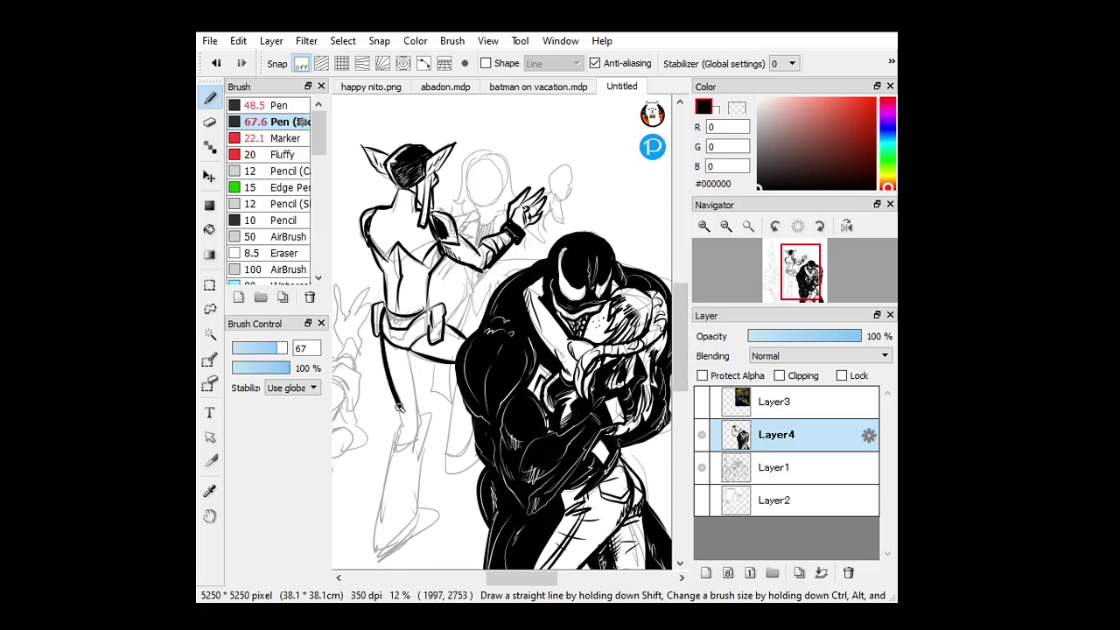
pyautogui.moveTo(414, 349); pyautogui.dragTo(420, 418)
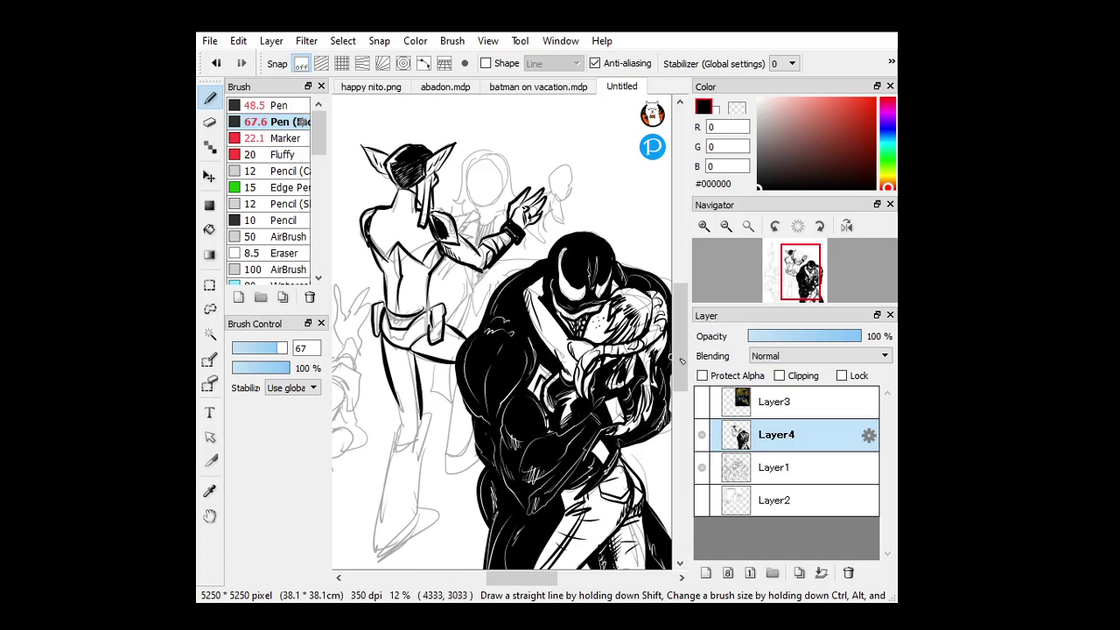
# Ink the standing figure's near knee, boot and foot outlines, and darken the shoe.
pyautogui.scroll(-2, 682, 359)
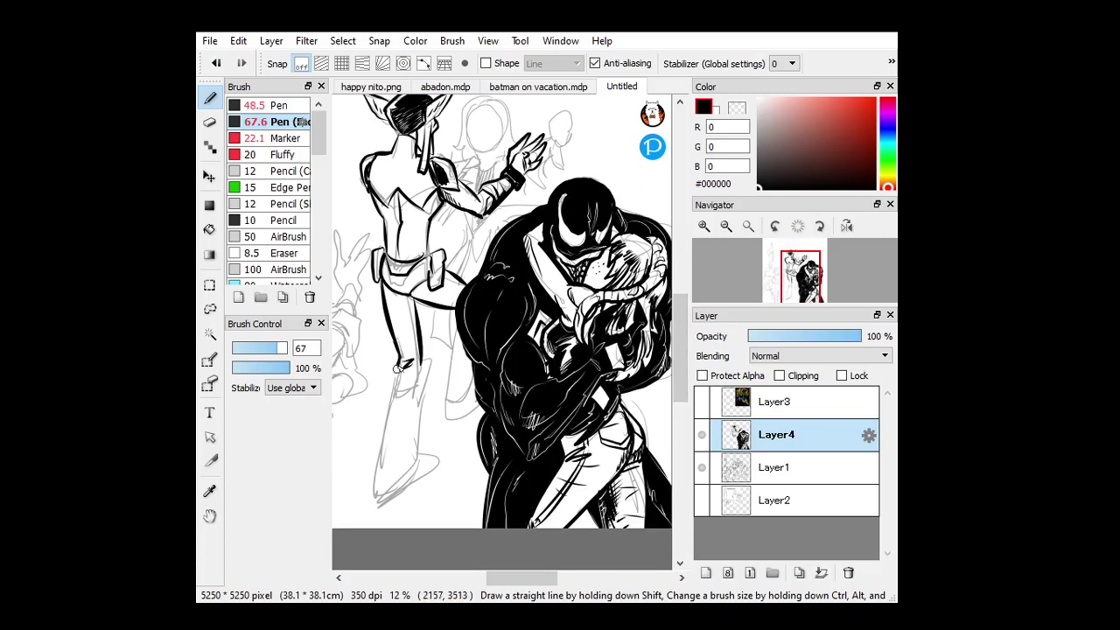
pyautogui.moveTo(393, 388)
pyautogui.mouseDown()
pyautogui.moveTo(424, 352)
pyautogui.moveTo(420, 398)
pyautogui.moveTo(394, 376)
pyautogui.moveTo(383, 402)
pyautogui.moveTo(376, 492)
pyautogui.moveTo(398, 498)
pyautogui.moveTo(419, 449)
pyautogui.mouseUp()
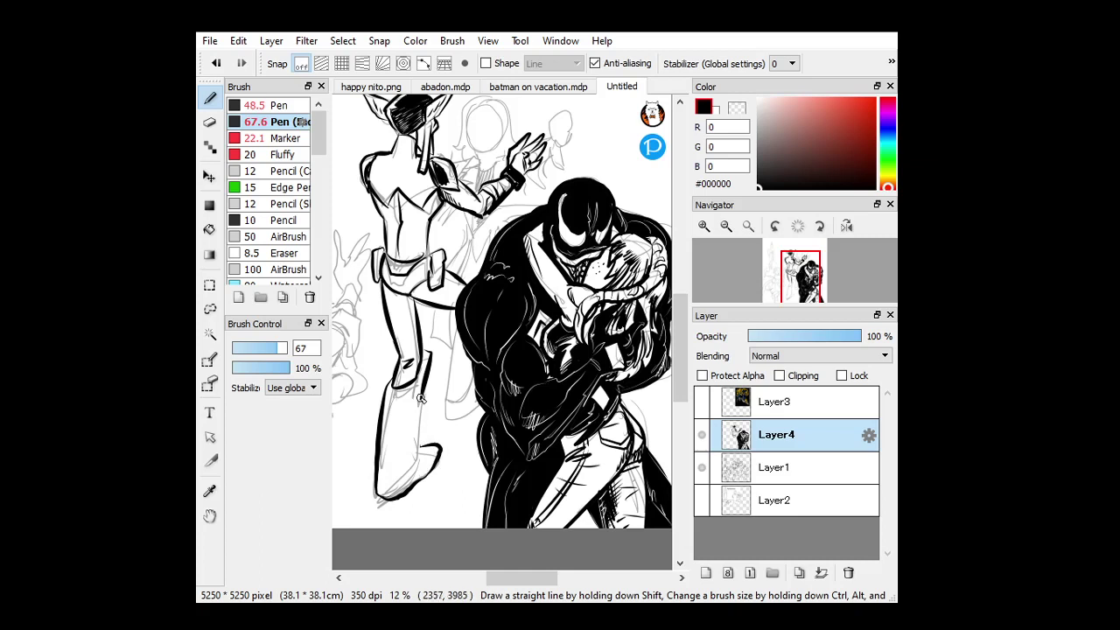
pyautogui.moveTo(420, 395); pyautogui.dragTo(419, 452)
pyautogui.moveTo(377, 485)
pyautogui.mouseDown()
pyautogui.moveTo(396, 495)
pyautogui.moveTo(442, 446)
pyautogui.moveTo(435, 461)
pyautogui.mouseUp()
pyautogui.hotkey('ctrl', 'z')
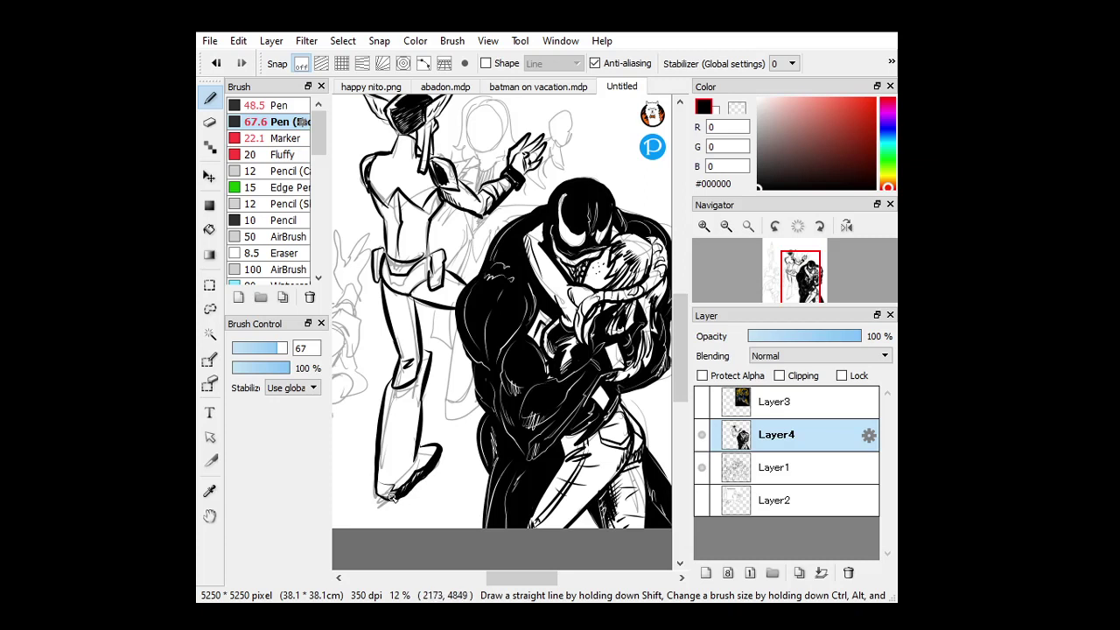
# Blacken the near boot's sole and add fold lines and hatching along both sides of the boot shaft.
pyautogui.moveTo(387, 495); pyautogui.dragTo(410, 384)
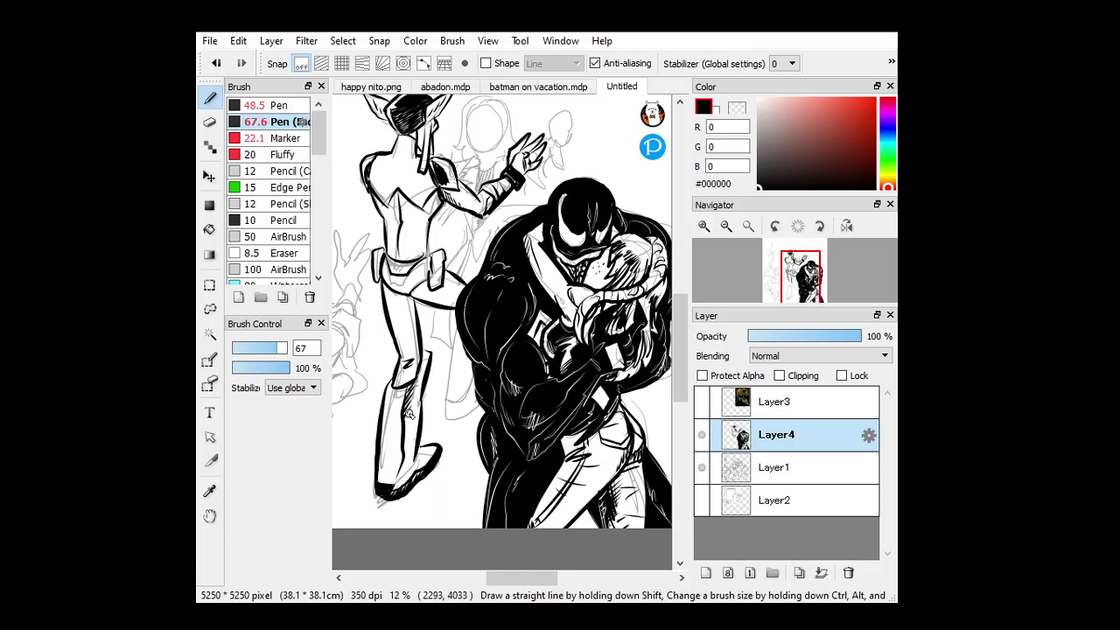
pyautogui.moveTo(409, 443)
pyautogui.mouseDown()
pyautogui.moveTo(395, 487)
pyautogui.moveTo(405, 467)
pyautogui.mouseUp()
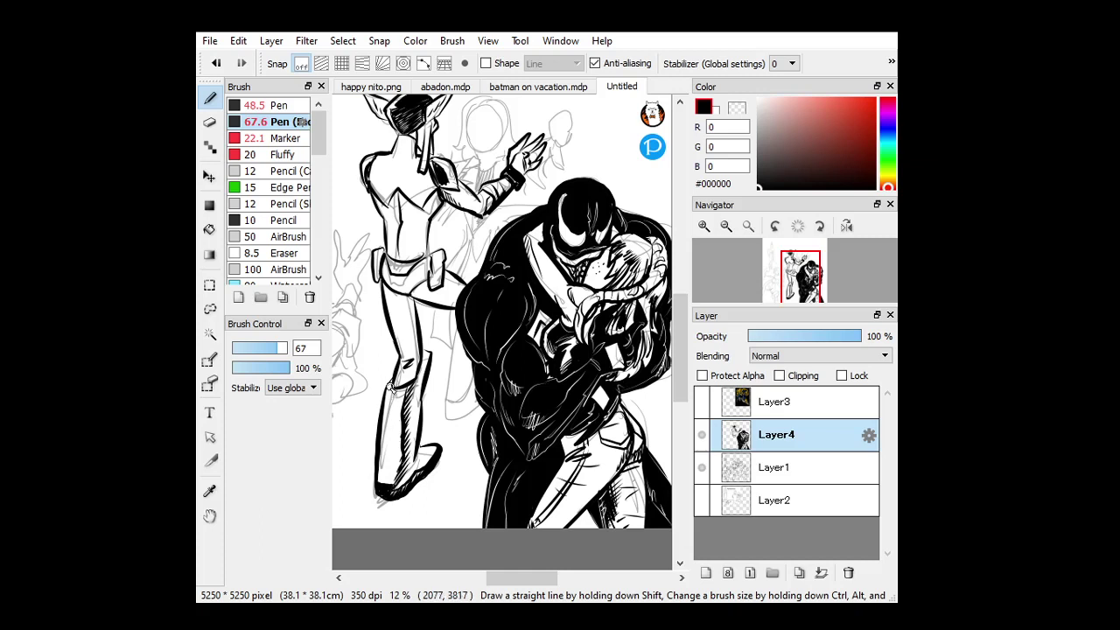
pyautogui.moveTo(389, 396)
pyautogui.mouseDown()
pyautogui.moveTo(392, 431)
pyautogui.moveTo(389, 412)
pyautogui.moveTo(376, 463)
pyautogui.mouseUp()
# Ink the standing figure's far boot, then crosshatch it and shade the near thigh with the Pen at size 24.
pyautogui.moveTo(421, 371)
pyautogui.mouseDown()
pyautogui.moveTo(420, 406)
pyautogui.moveTo(427, 359)
pyautogui.moveTo(450, 411)
pyautogui.moveTo(477, 408)
pyautogui.moveTo(454, 408)
pyautogui.moveTo(457, 320)
pyautogui.mouseUp()
pyautogui.click(263, 105)
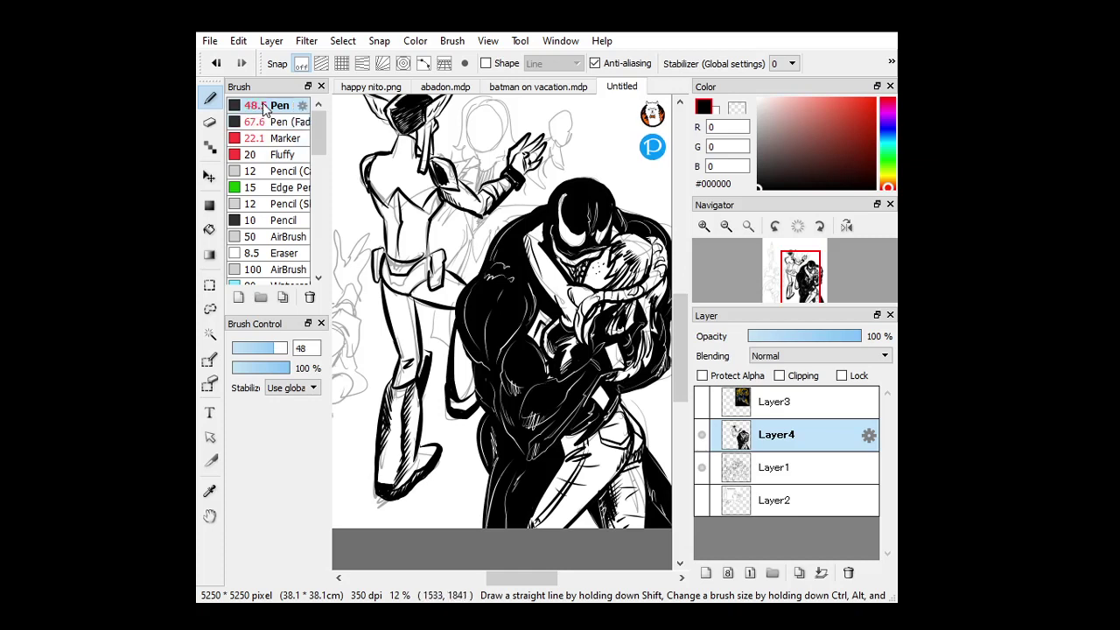
pyautogui.click(259, 347)
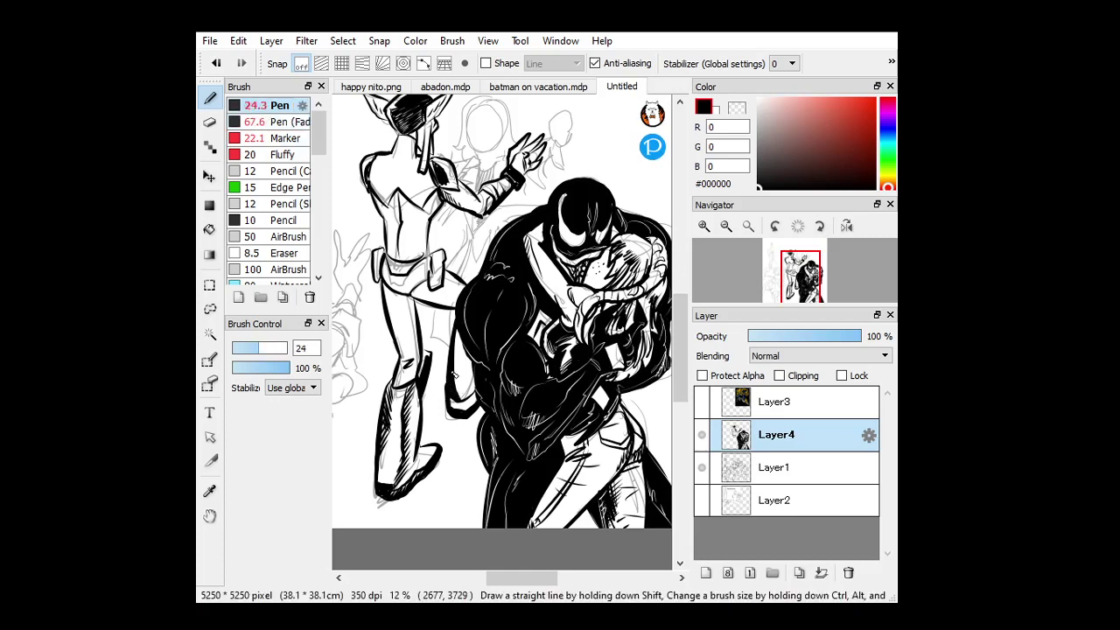
pyautogui.moveTo(467, 398); pyautogui.dragTo(456, 364)
pyautogui.moveTo(387, 294)
pyautogui.mouseDown()
pyautogui.moveTo(411, 310)
pyautogui.moveTo(423, 350)
pyautogui.mouseUp()
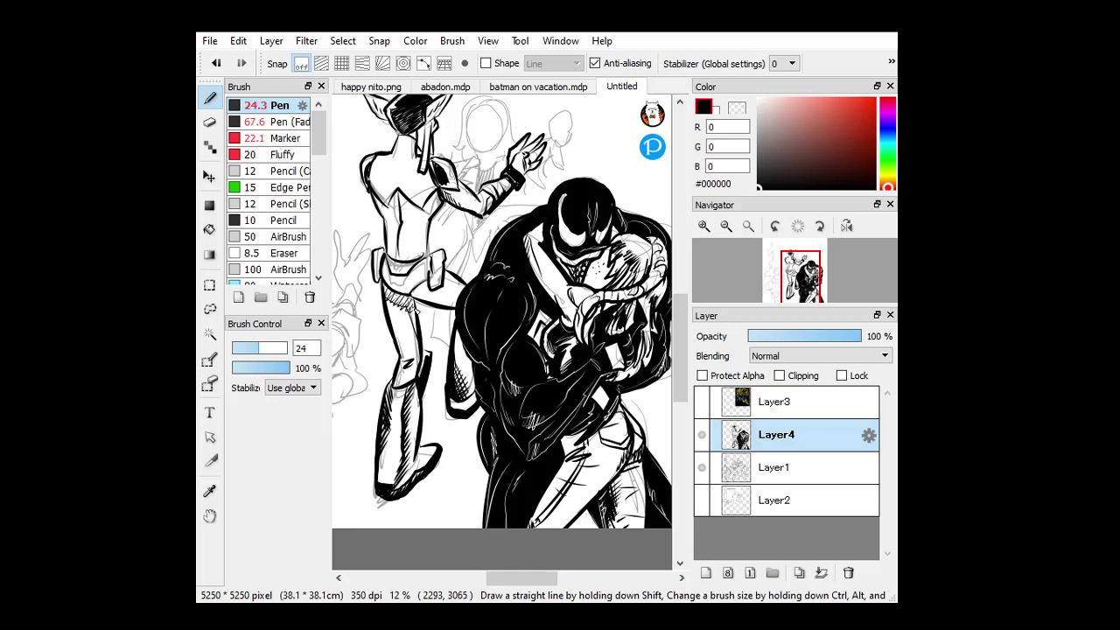
# Erase the back pocket lines from the partner's jeans with the Fade Eraser at size 102.
pyautogui.moveTo(505, 579); pyautogui.dragTo(513, 580)
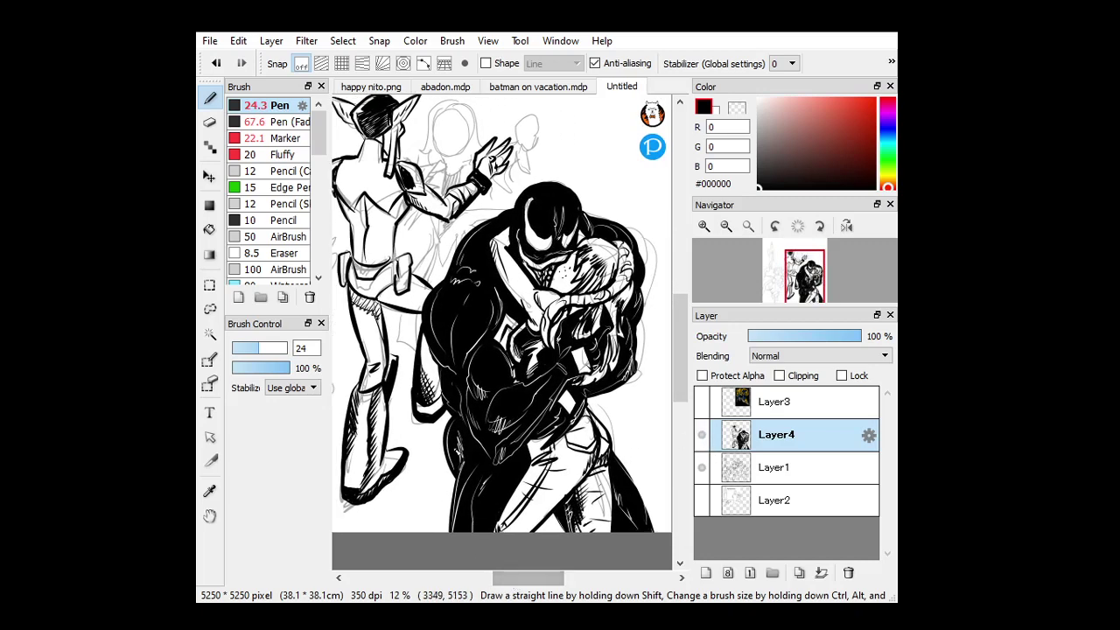
pyautogui.click(210, 125)
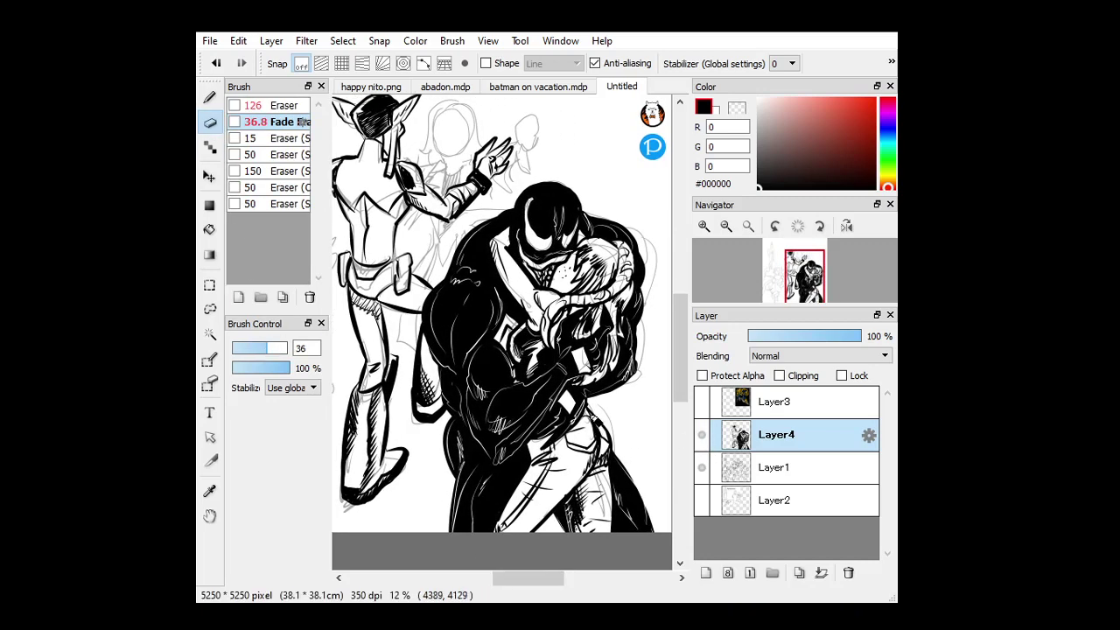
pyautogui.moveTo(264, 355); pyautogui.dragTo(281, 350)
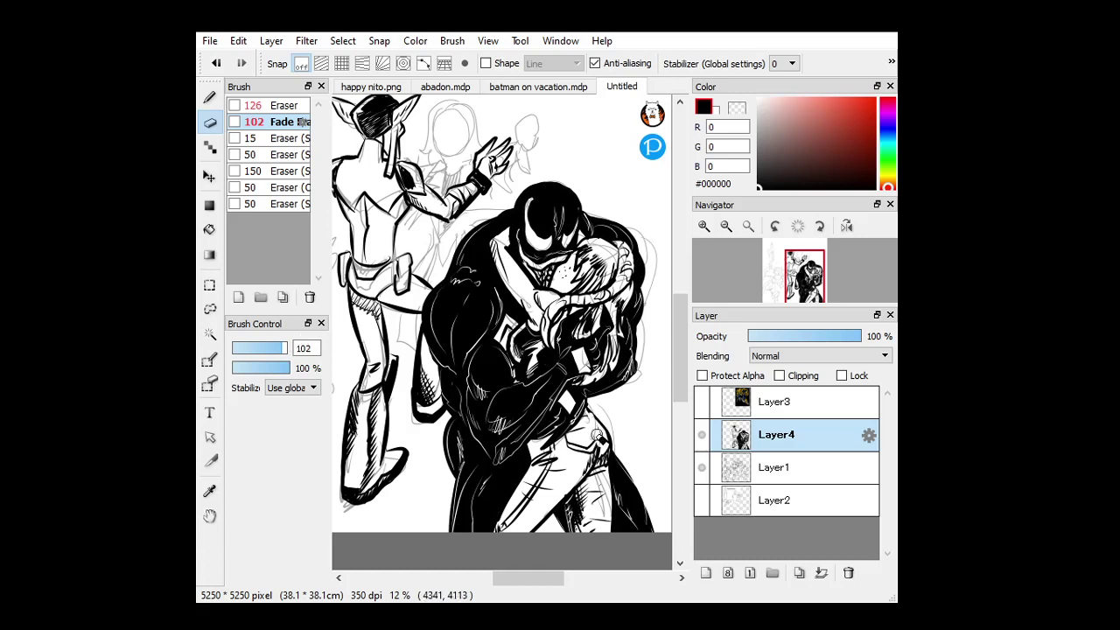
pyautogui.moveTo(594, 448)
pyautogui.mouseDown()
pyautogui.moveTo(601, 435)
pyautogui.moveTo(592, 432)
pyautogui.moveTo(607, 434)
pyautogui.moveTo(582, 470)
pyautogui.moveTo(602, 455)
pyautogui.moveTo(579, 454)
pyautogui.moveTo(585, 433)
pyautogui.moveTo(570, 436)
pyautogui.moveTo(613, 457)
pyautogui.moveTo(597, 455)
pyautogui.mouseUp()
# Redraw the waistband and back pocket details on the partner's jeans with the Pen (Fade) brush at size 42.
pyautogui.click(209, 97)
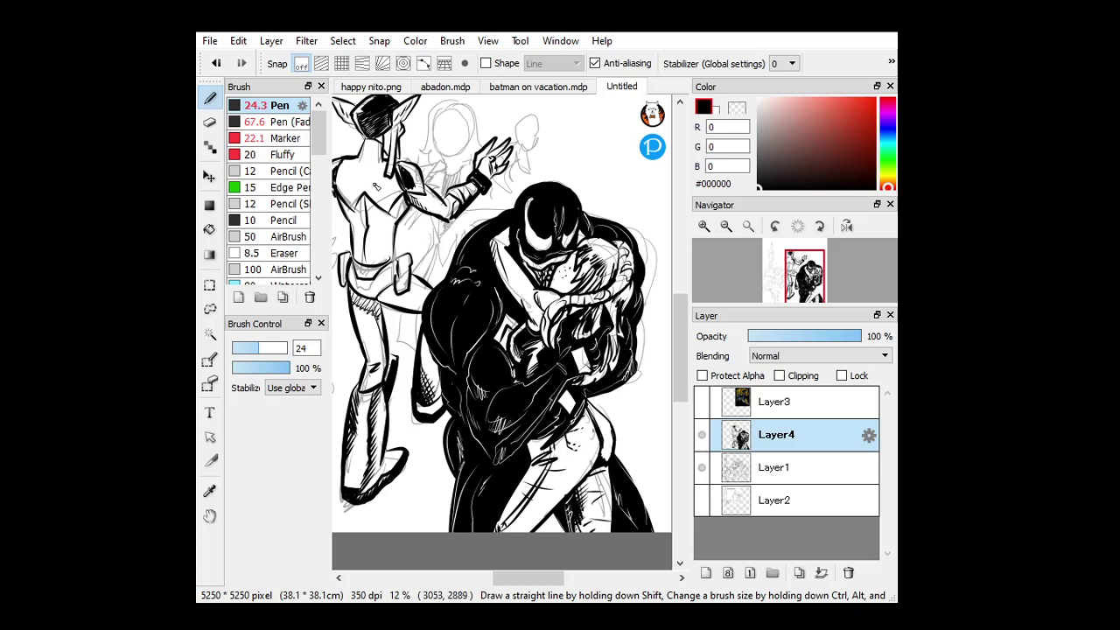
pyautogui.click(284, 122)
pyautogui.moveTo(284, 353); pyautogui.dragTo(270, 351)
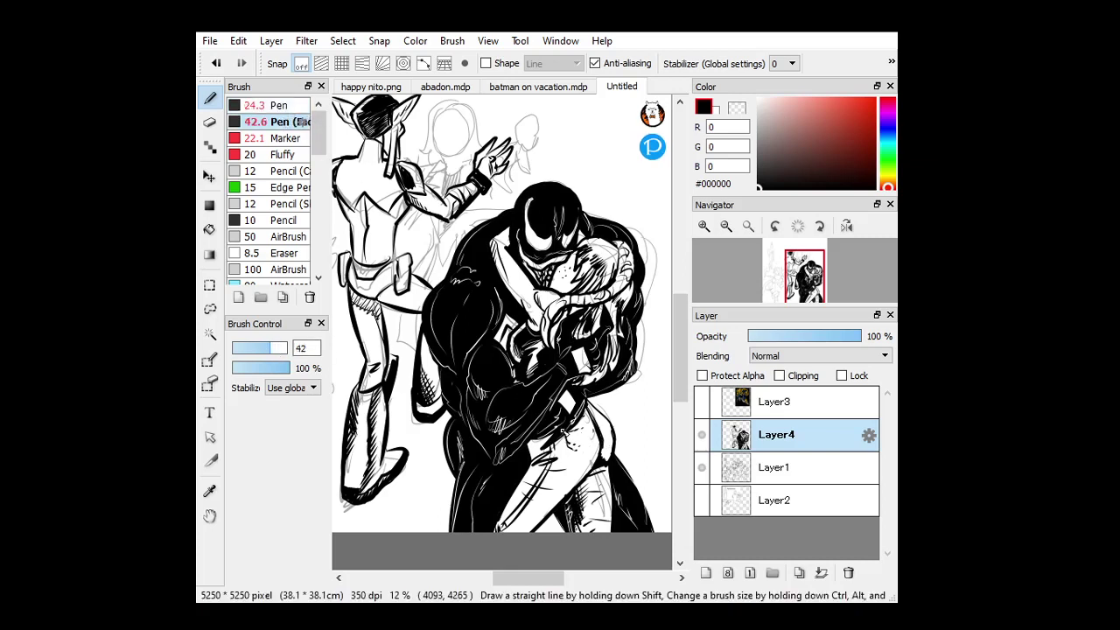
pyautogui.moveTo(588, 413)
pyautogui.mouseDown()
pyautogui.moveTo(573, 441)
pyautogui.moveTo(604, 426)
pyautogui.moveTo(597, 416)
pyautogui.moveTo(612, 439)
pyautogui.moveTo(602, 418)
pyautogui.moveTo(608, 448)
pyautogui.mouseUp()
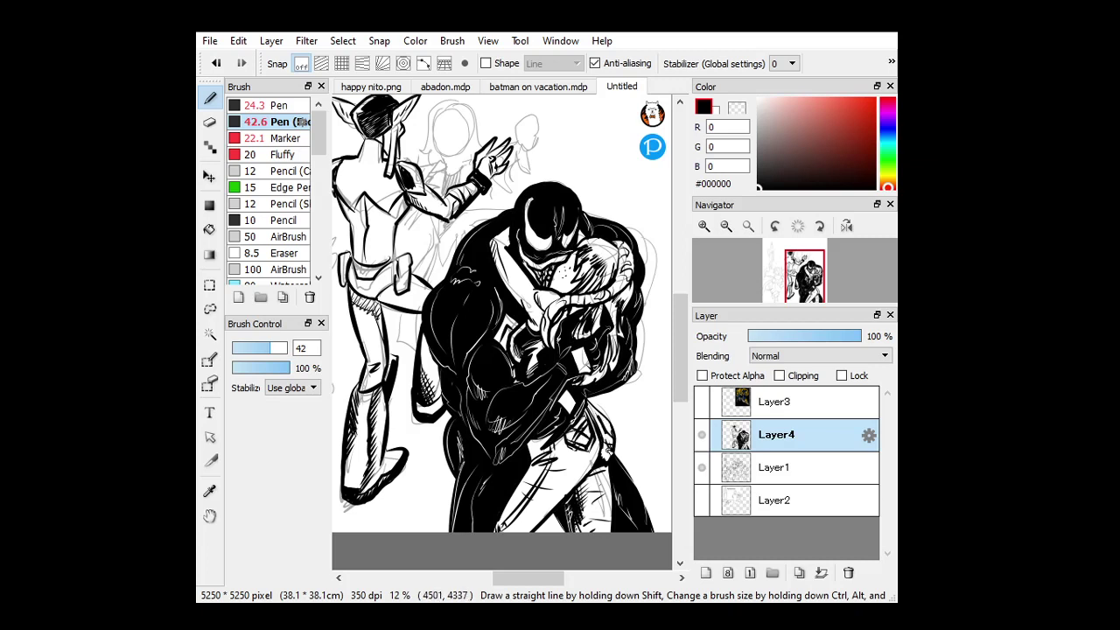
pyautogui.moveTo(535, 579); pyautogui.dragTo(515, 579)
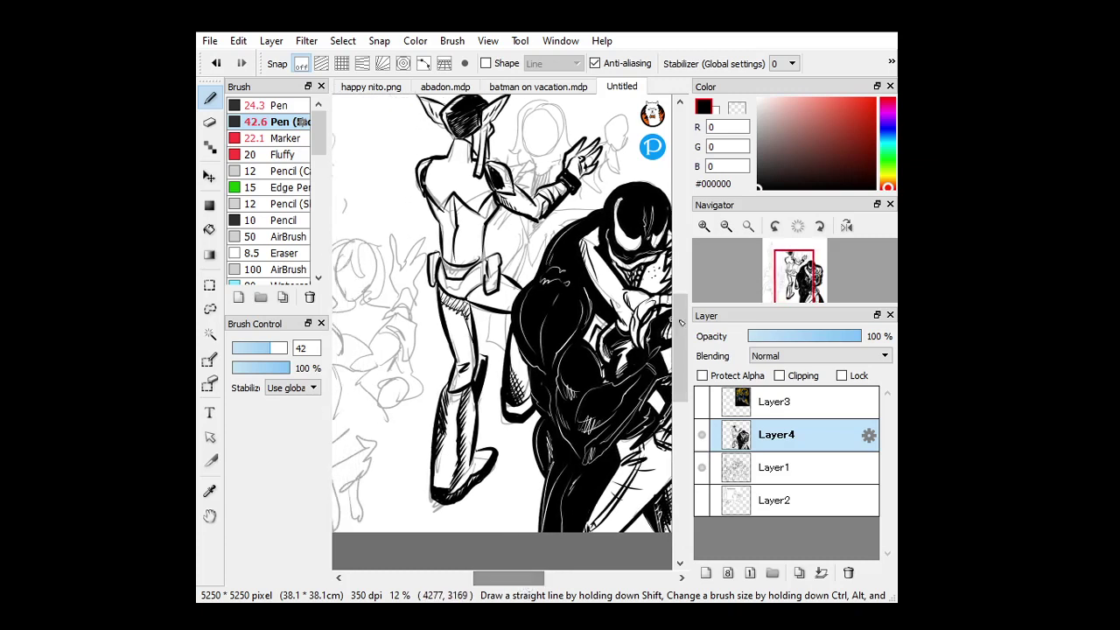
# Hide the Layer1 sketch and fill the standing figure's upper back, torso, trunks and belt pouch with solid black.
pyautogui.moveTo(681, 329); pyautogui.dragTo(681, 316)
pyautogui.click(701, 467)
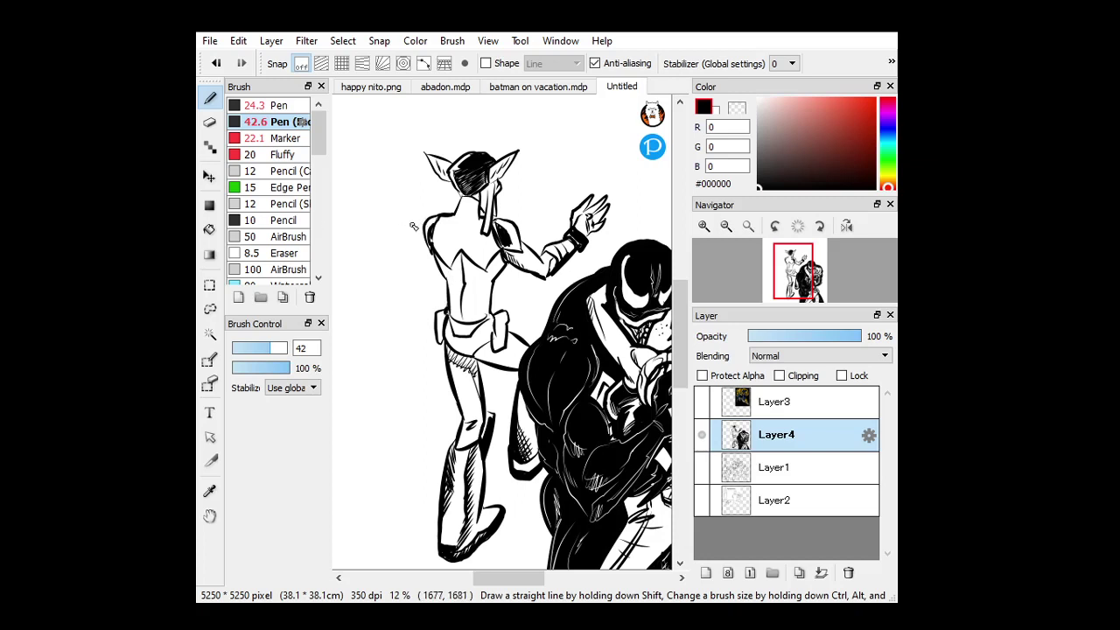
pyautogui.click(209, 229)
pyautogui.click(491, 238)
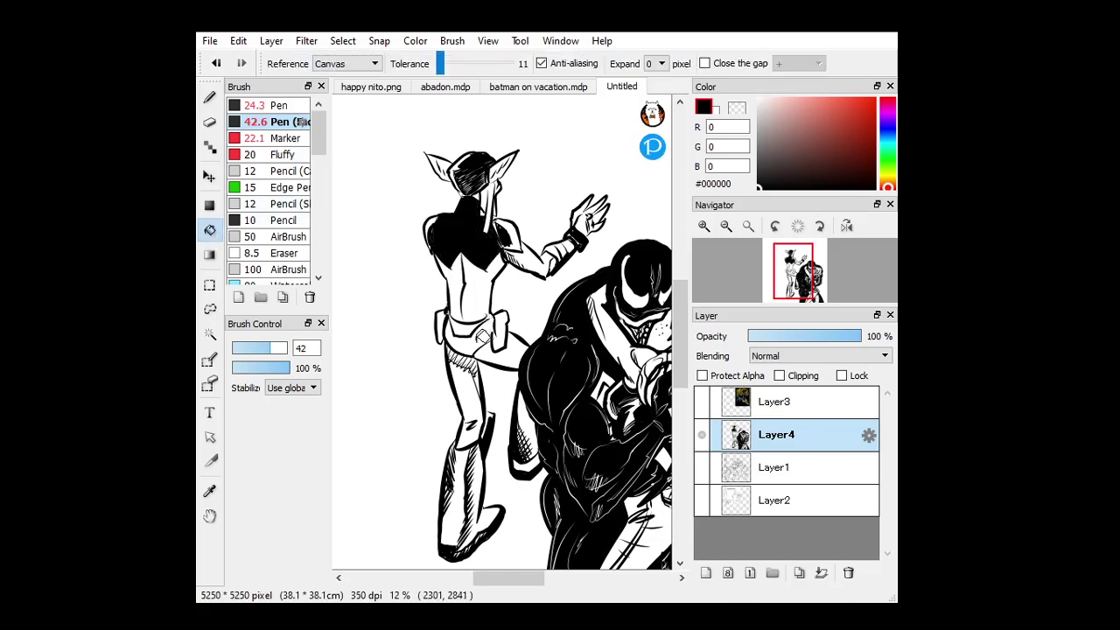
pyautogui.click(486, 322)
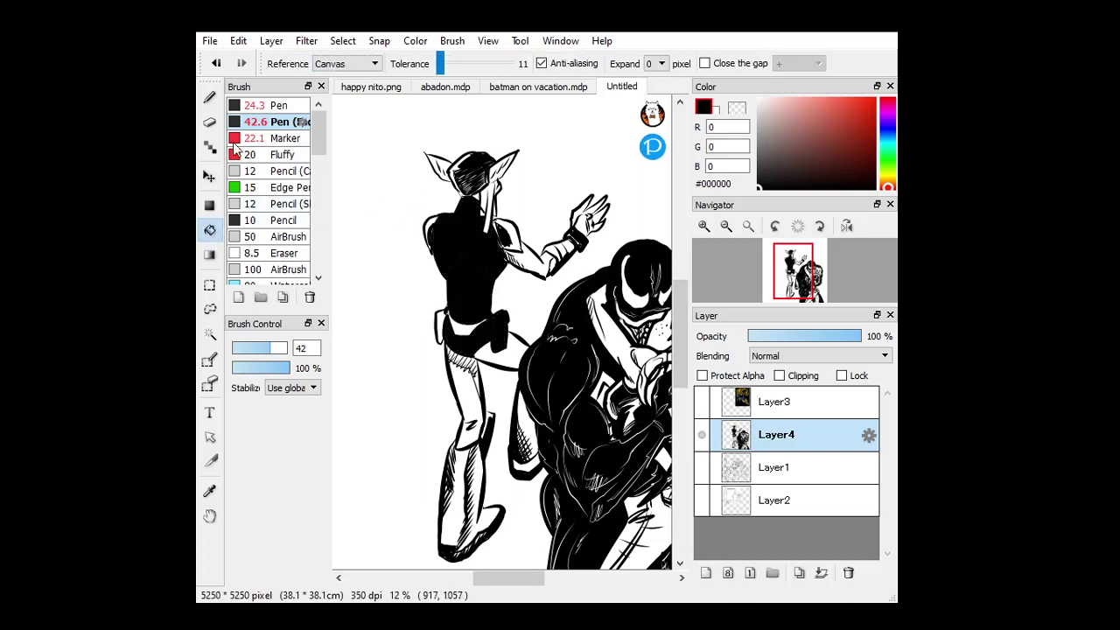
# Carve white seam lines into the standing figure's black torso and belt pouch with the Fade Eraser at size 24.
pyautogui.click(206, 124)
pyautogui.click(263, 349)
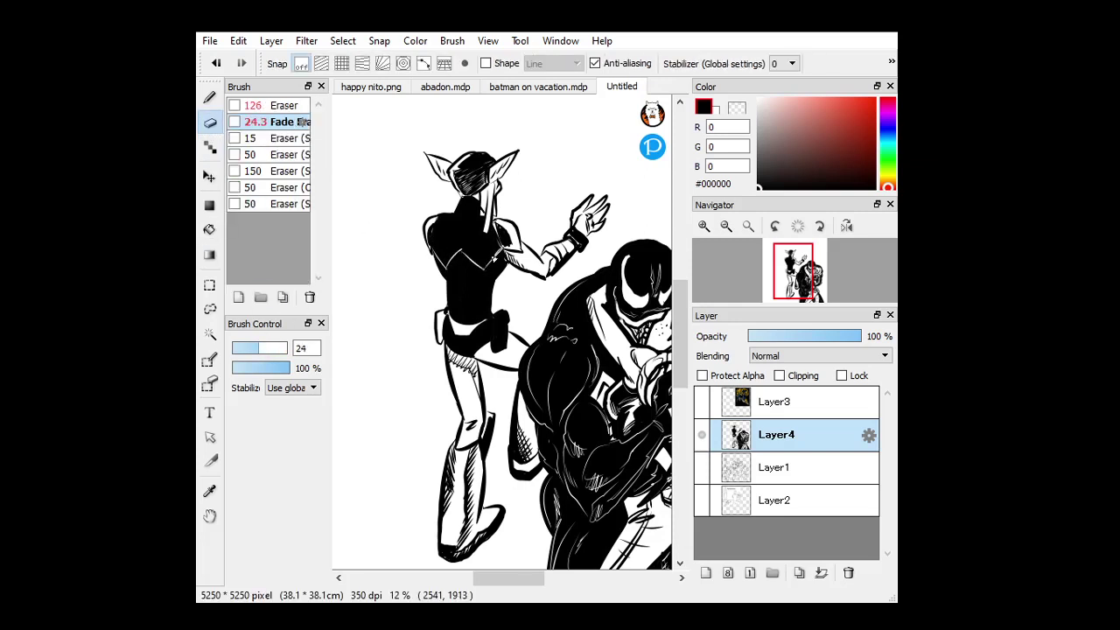
pyautogui.moveTo(459, 252)
pyautogui.mouseDown()
pyautogui.moveTo(464, 326)
pyautogui.moveTo(488, 317)
pyautogui.moveTo(451, 330)
pyautogui.mouseUp()
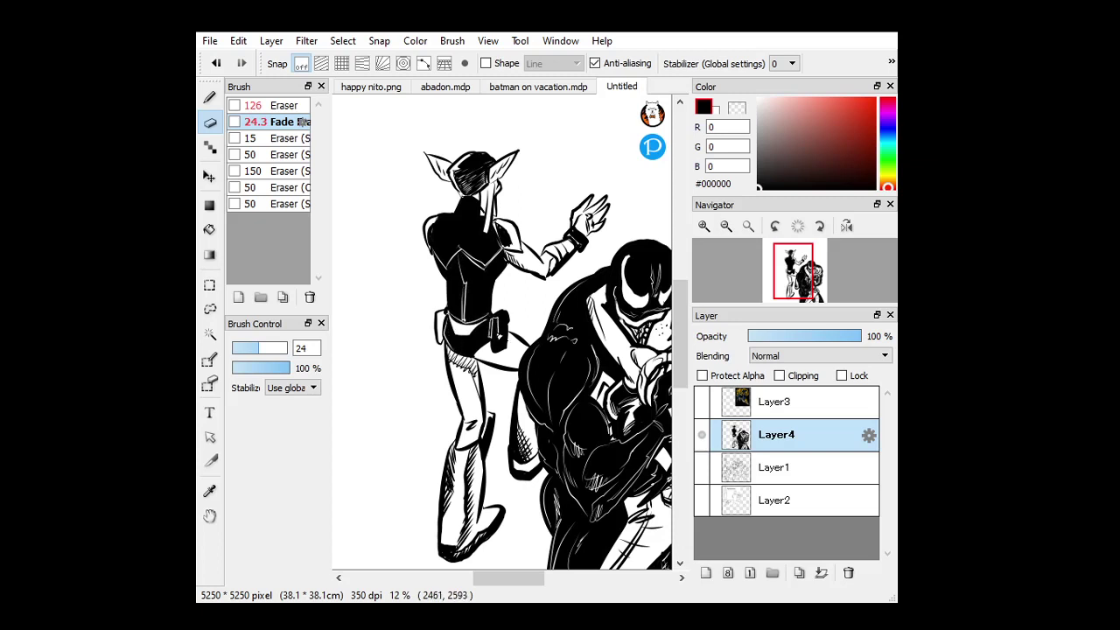
pyautogui.moveTo(508, 332)
pyautogui.mouseDown()
pyautogui.moveTo(499, 320)
pyautogui.moveTo(504, 344)
pyautogui.mouseUp()
# Darken the standing figure's boot with Pen (Fade) at size 42, then erase thin highlights across the shoulders with the Fade Eraser at size 15.
pyautogui.press('b')
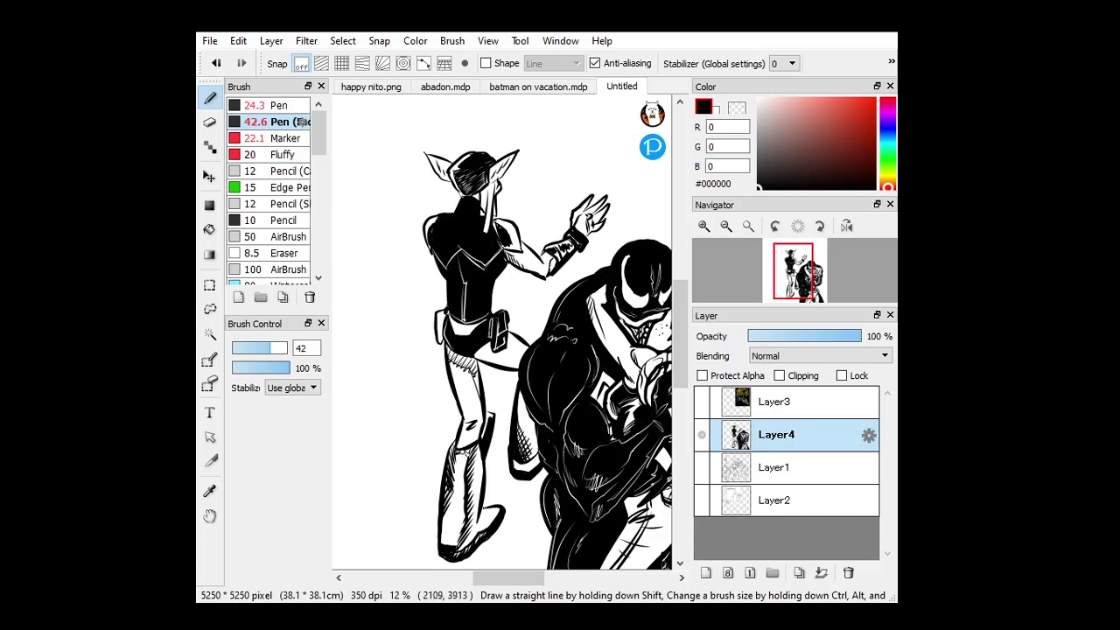
pyautogui.moveTo(447, 512); pyautogui.dragTo(447, 548)
pyautogui.click(210, 122)
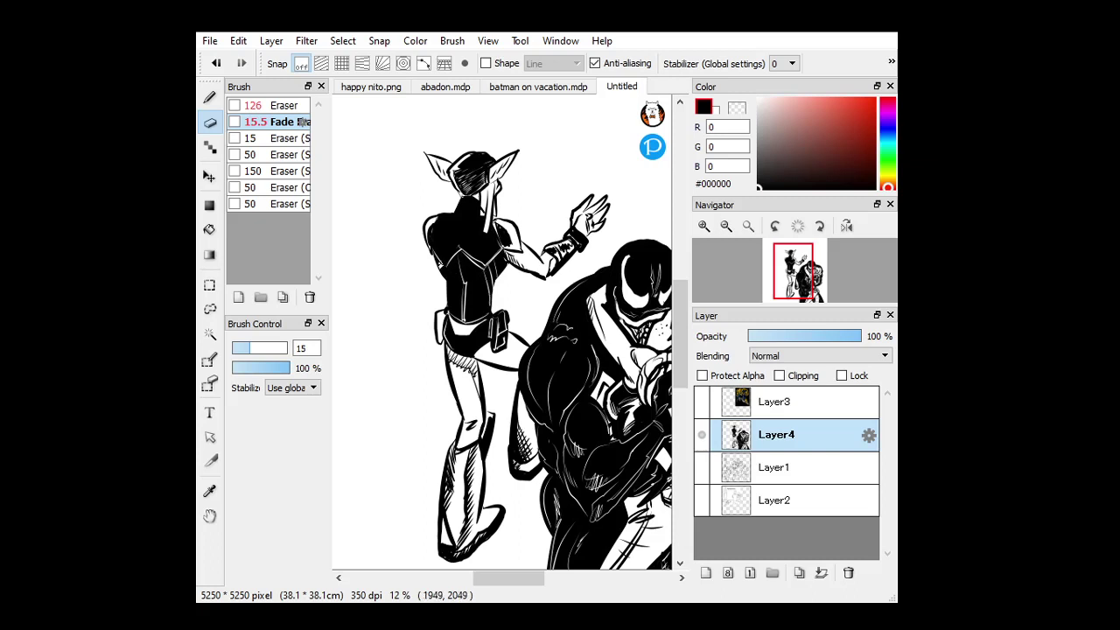
pyautogui.moveTo(440, 218)
pyautogui.mouseDown()
pyautogui.moveTo(434, 245)
pyautogui.moveTo(483, 244)
pyautogui.mouseUp()
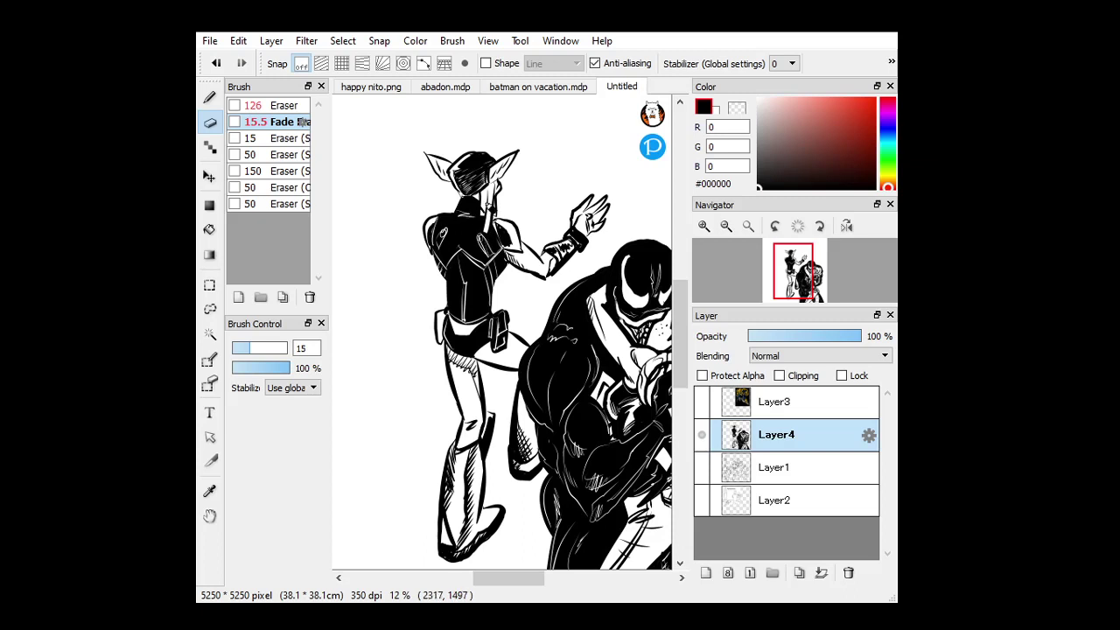
# Show the Layer1 sketch and ink the hooded figure's cloak folds and hood outline with Pen (Fade) at size 42.
pyautogui.click(210, 99)
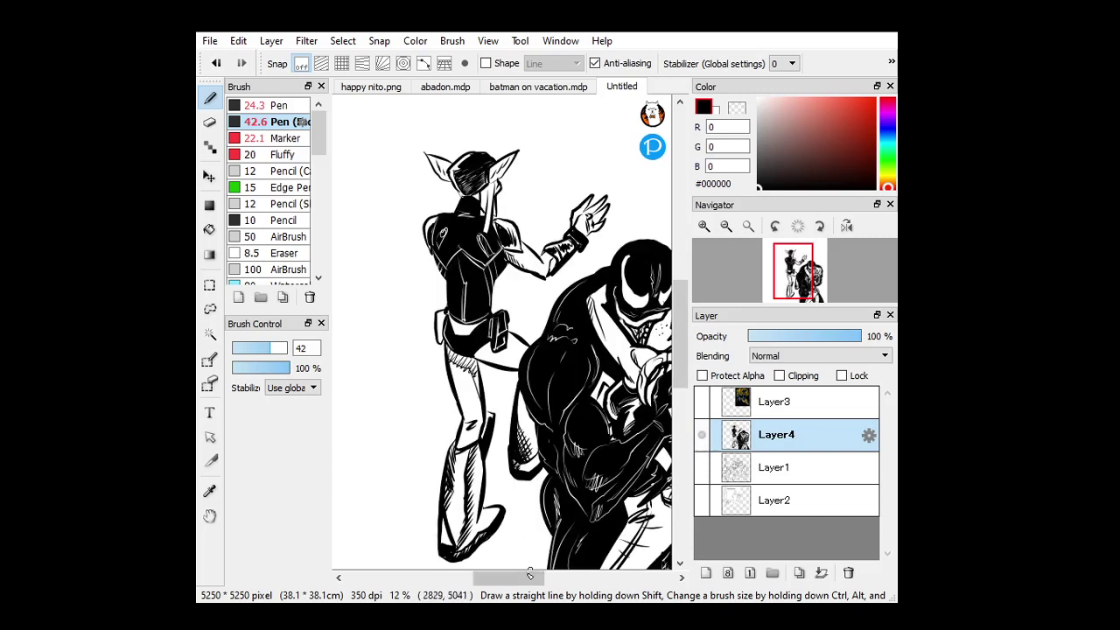
pyautogui.moveTo(508, 577); pyautogui.dragTo(481, 577)
pyautogui.moveTo(681, 366); pyautogui.dragTo(686, 401)
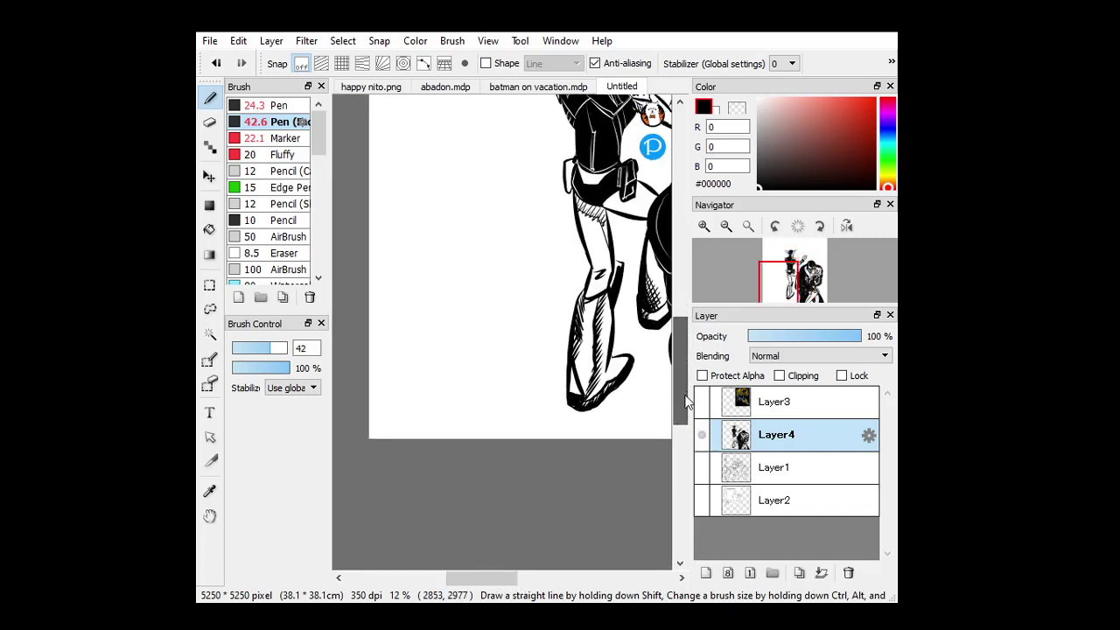
pyautogui.click(701, 467)
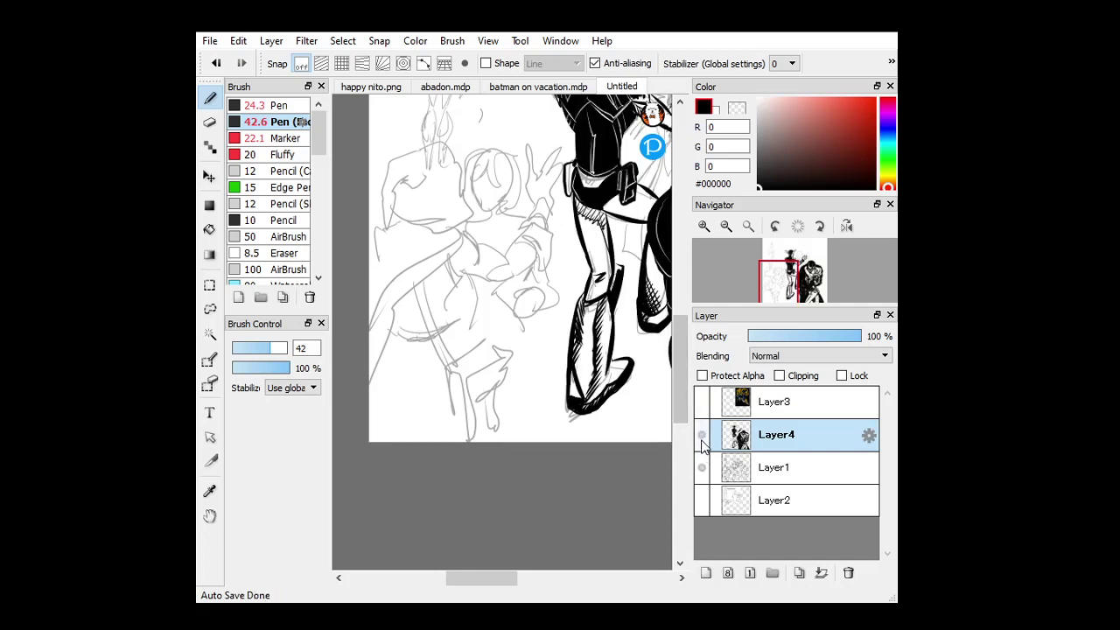
pyautogui.moveTo(678, 377); pyautogui.dragTo(676, 353)
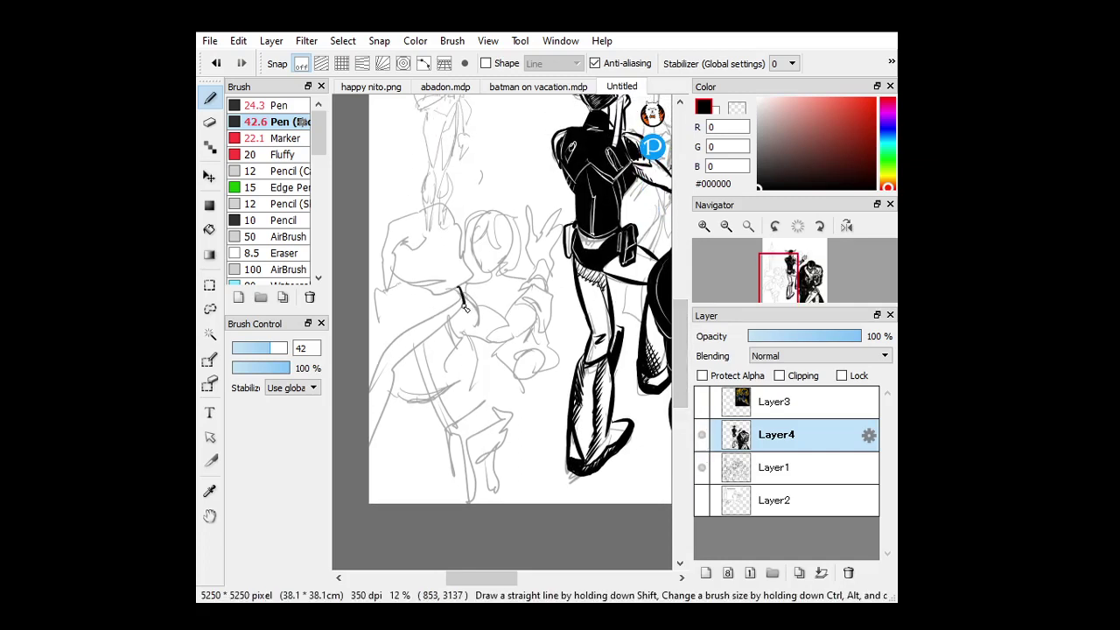
pyautogui.moveTo(464, 299)
pyautogui.mouseDown()
pyautogui.moveTo(369, 451)
pyautogui.moveTo(460, 288)
pyautogui.moveTo(467, 312)
pyautogui.moveTo(391, 353)
pyautogui.mouseUp()
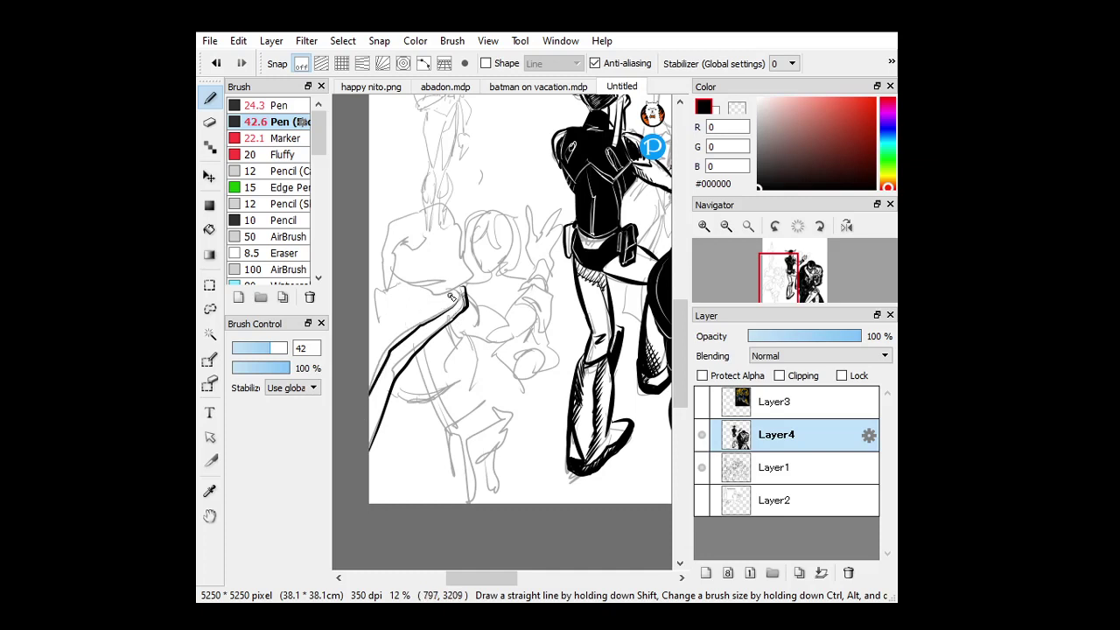
pyautogui.moveTo(457, 294)
pyautogui.mouseDown()
pyautogui.moveTo(405, 322)
pyautogui.moveTo(369, 370)
pyautogui.mouseUp()
pyautogui.moveTo(440, 300)
pyautogui.mouseDown()
pyautogui.moveTo(396, 316)
pyautogui.moveTo(394, 283)
pyautogui.mouseUp()
pyautogui.moveTo(396, 279)
pyautogui.mouseDown()
pyautogui.moveTo(383, 281)
pyautogui.moveTo(380, 330)
pyautogui.mouseUp()
pyautogui.moveTo(393, 275)
pyautogui.mouseDown()
pyautogui.moveTo(369, 302)
pyautogui.moveTo(369, 333)
pyautogui.mouseUp()
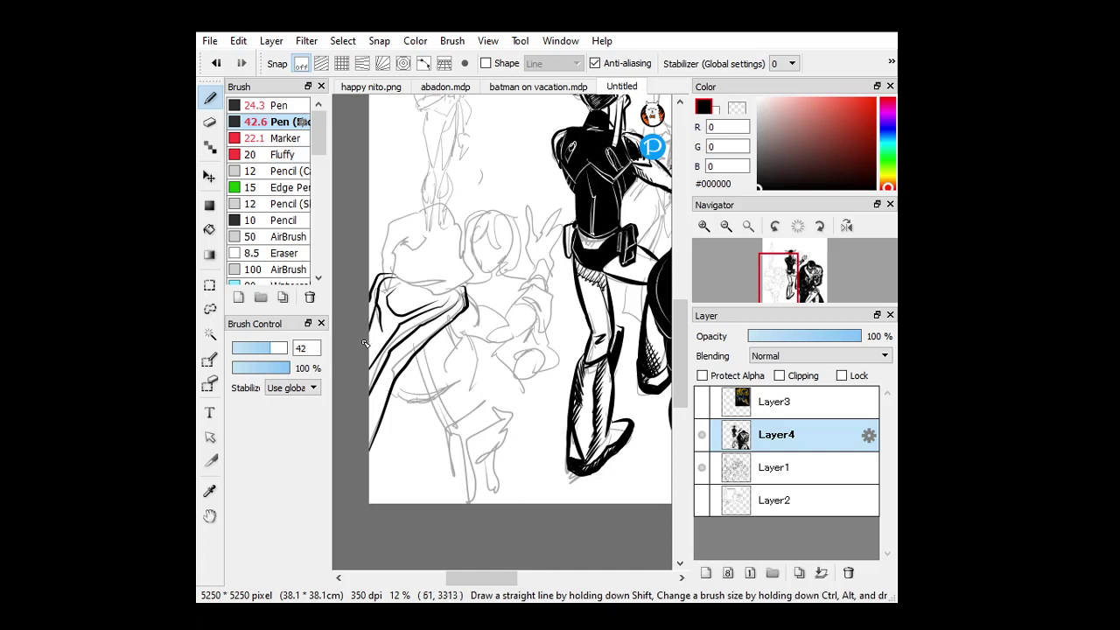
pyautogui.moveTo(399, 222)
pyautogui.mouseDown()
pyautogui.moveTo(389, 261)
pyautogui.moveTo(404, 308)
pyautogui.moveTo(400, 260)
pyautogui.moveTo(410, 245)
pyautogui.moveTo(424, 249)
pyautogui.moveTo(414, 216)
pyautogui.moveTo(448, 208)
pyautogui.moveTo(467, 232)
pyautogui.moveTo(470, 279)
pyautogui.moveTo(423, 289)
pyautogui.mouseUp()
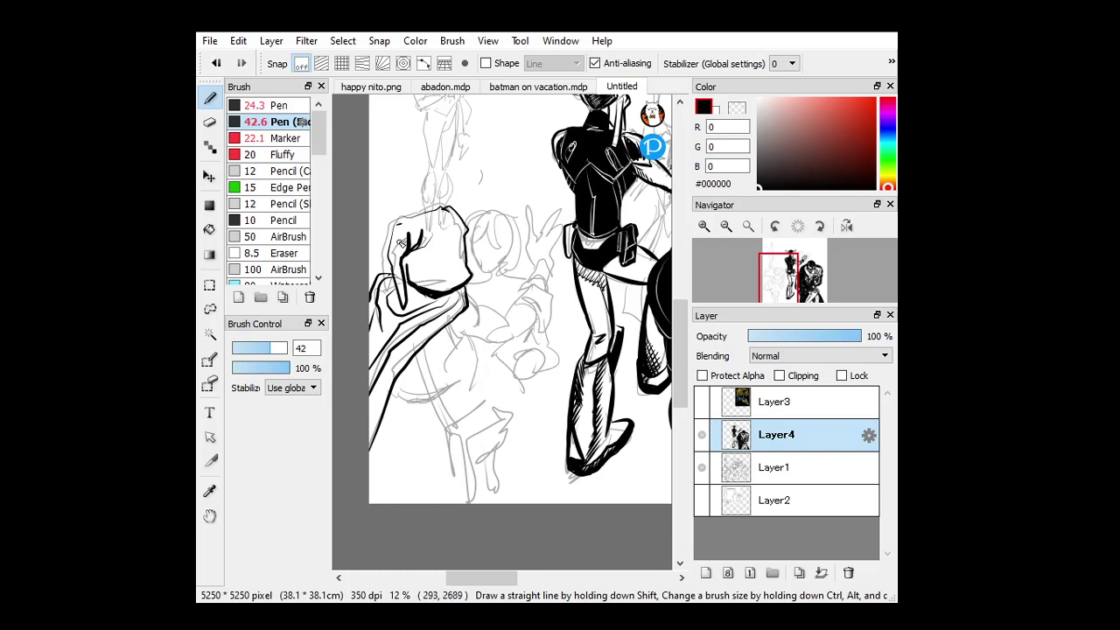
# Hatch the folds of the hood and the draped cloak with the Marker at size 33.
pyautogui.click(262, 138)
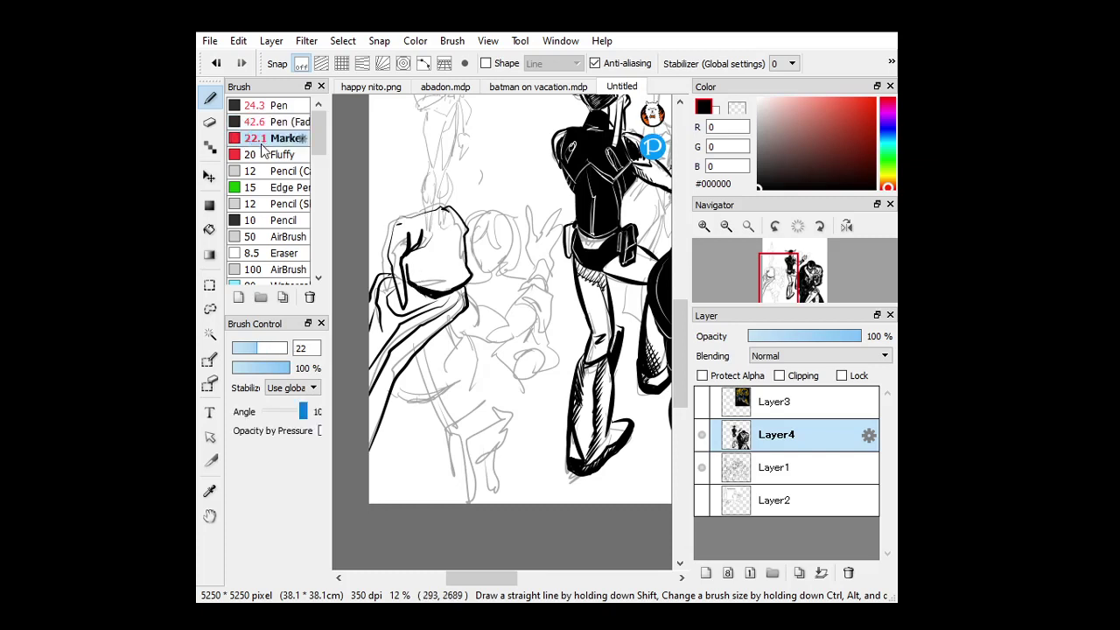
pyautogui.click(269, 354)
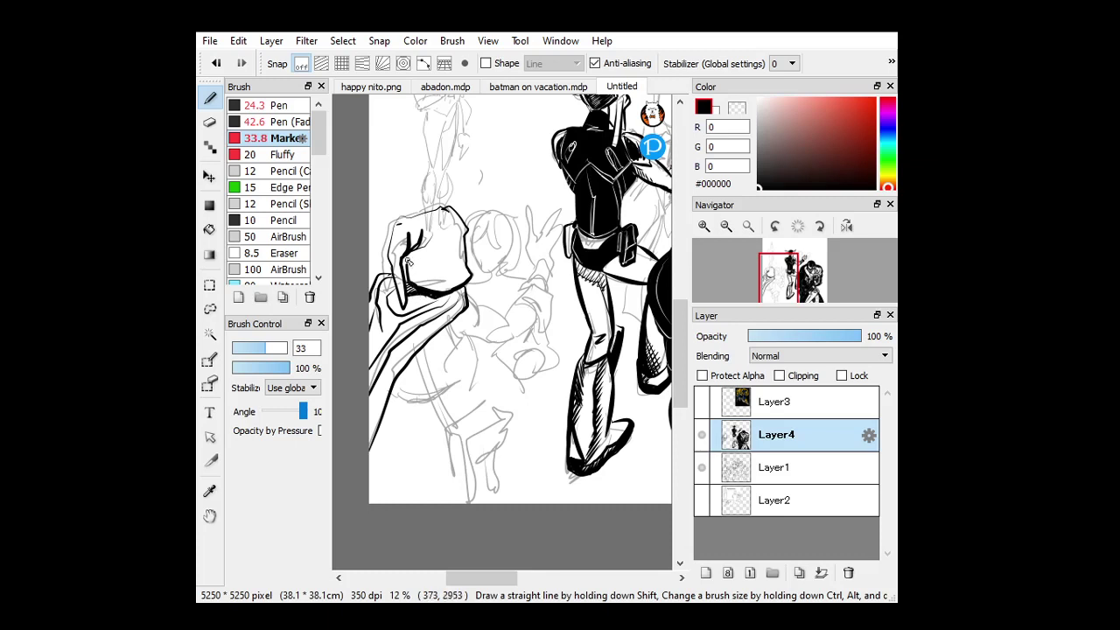
pyautogui.moveTo(421, 242)
pyautogui.mouseDown()
pyautogui.moveTo(414, 252)
pyautogui.moveTo(448, 226)
pyautogui.mouseUp()
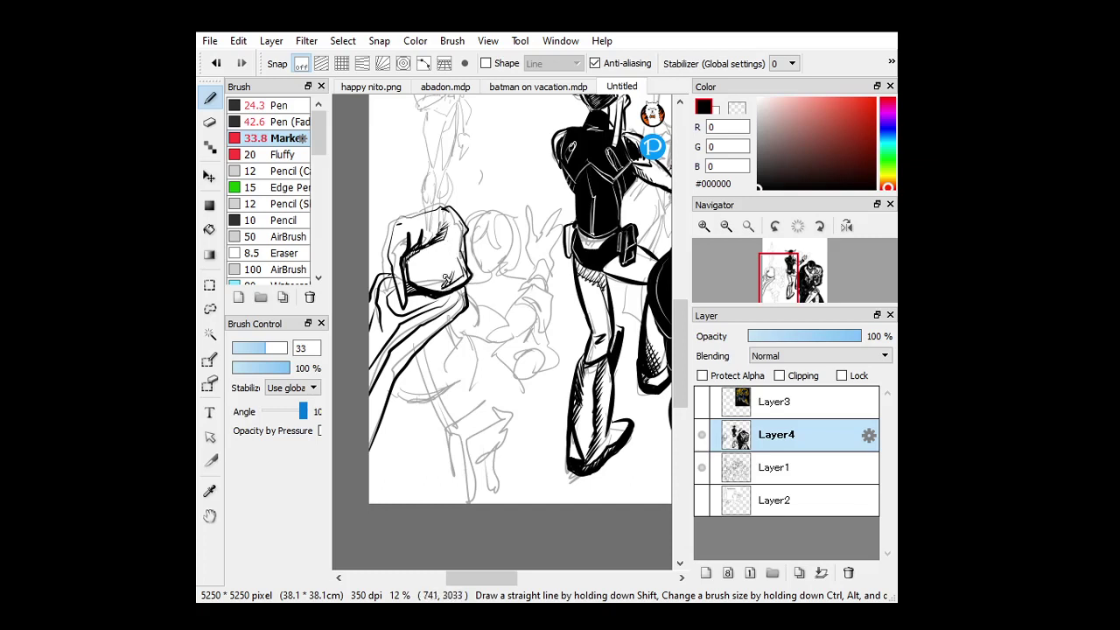
pyautogui.moveTo(417, 269)
pyautogui.mouseDown()
pyautogui.moveTo(429, 258)
pyautogui.moveTo(387, 249)
pyautogui.mouseUp()
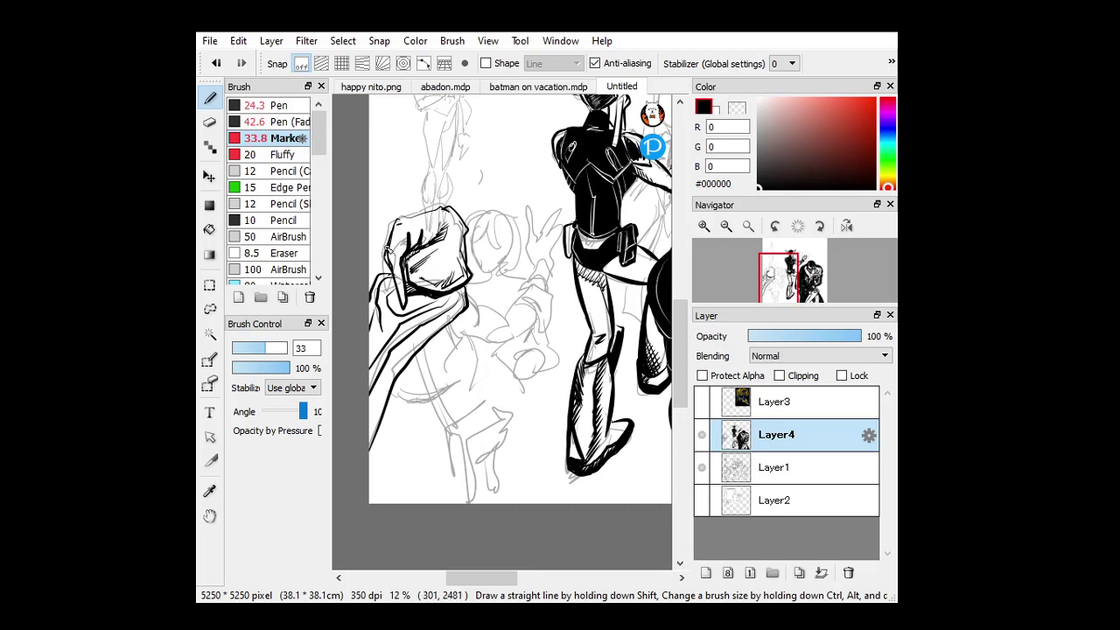
pyautogui.moveTo(398, 301); pyautogui.dragTo(385, 261)
pyautogui.moveTo(418, 340); pyautogui.dragTo(379, 385)
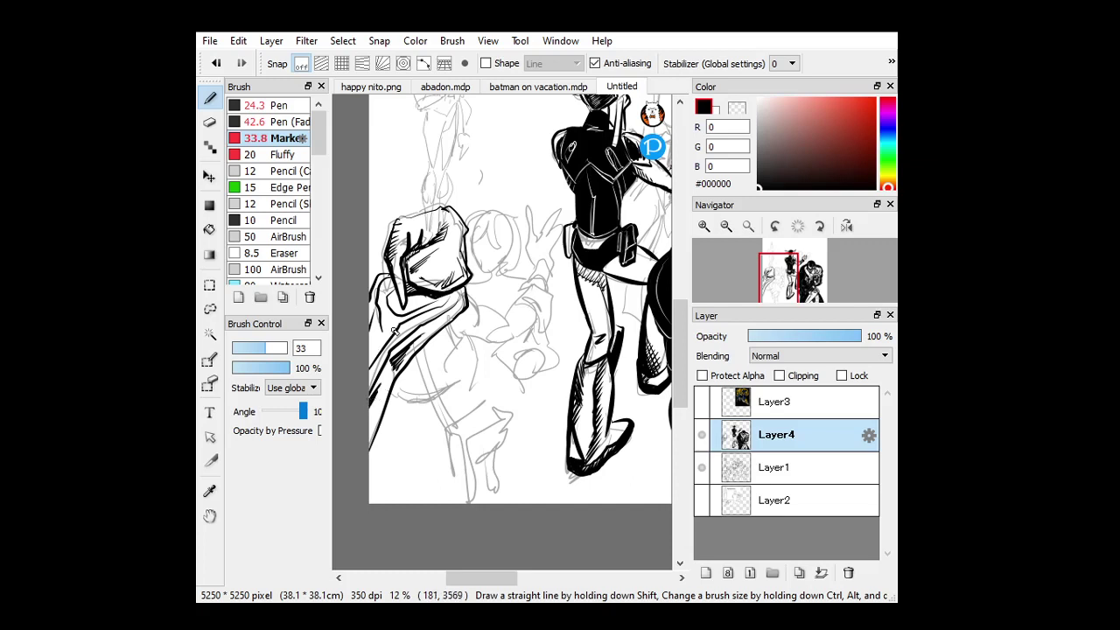
pyautogui.moveTo(394, 332); pyautogui.dragTo(369, 354)
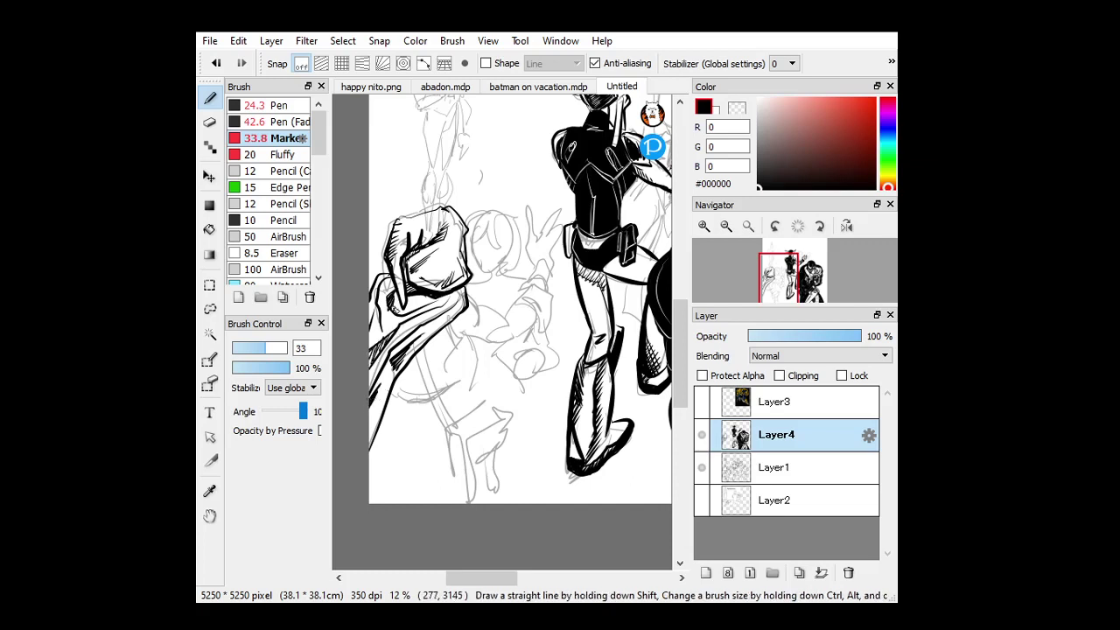
# Ink the hooded figure's hanging strap, torso side and waist with the Marker, showing the Layer3 reference artwork as a guide.
pyautogui.moveTo(387, 287)
pyautogui.mouseDown()
pyautogui.moveTo(432, 302)
pyautogui.moveTo(411, 367)
pyautogui.moveTo(395, 373)
pyautogui.moveTo(461, 430)
pyautogui.mouseUp()
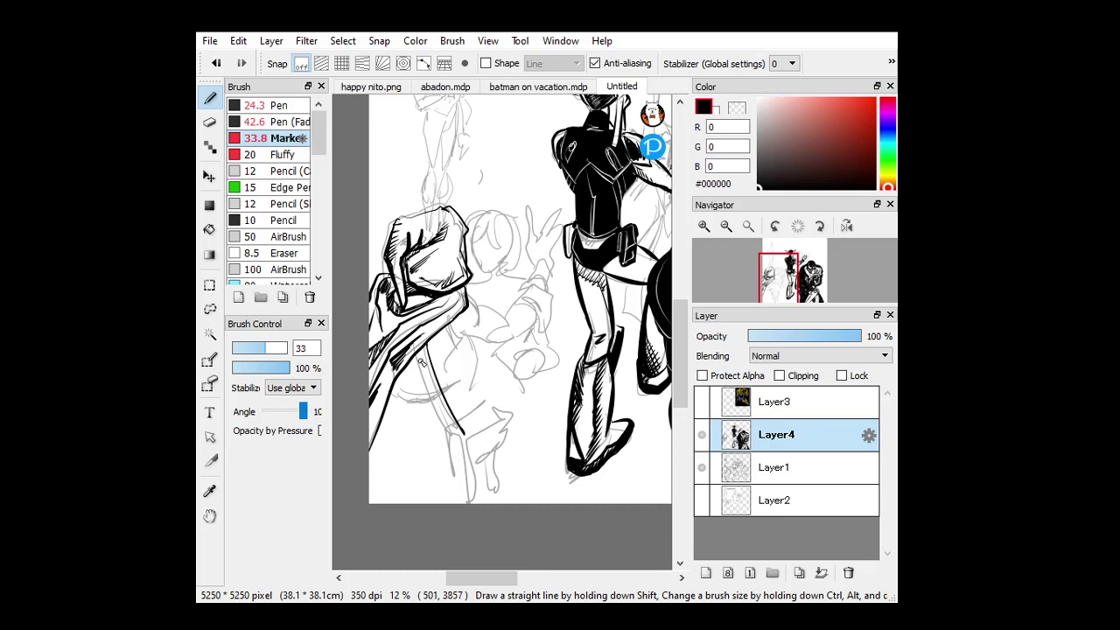
pyautogui.moveTo(418, 355); pyautogui.dragTo(453, 437)
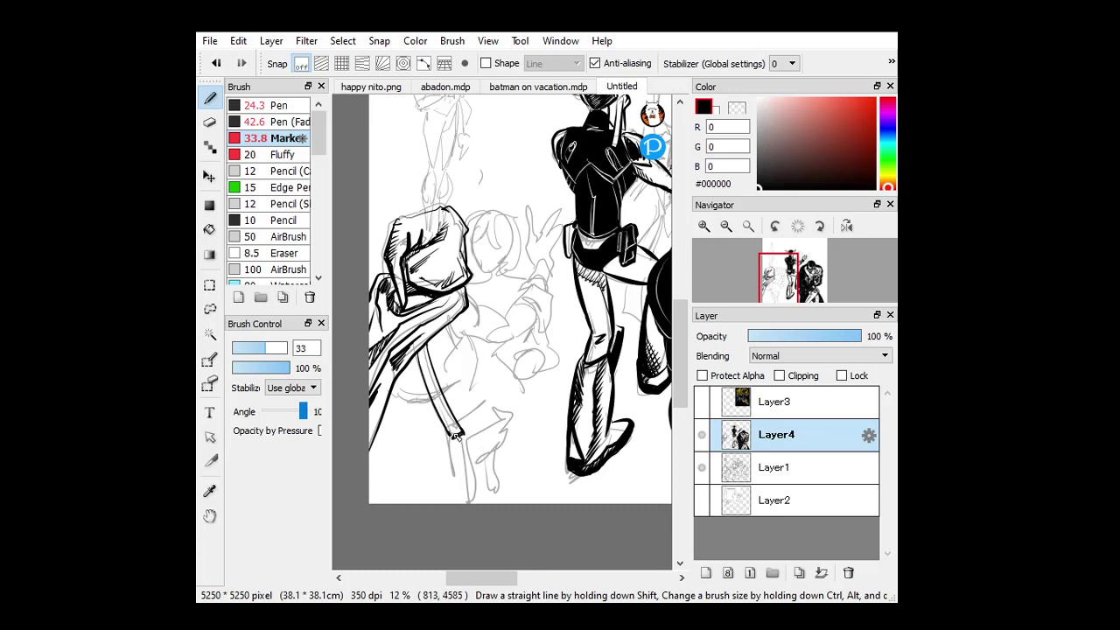
pyautogui.click(701, 402)
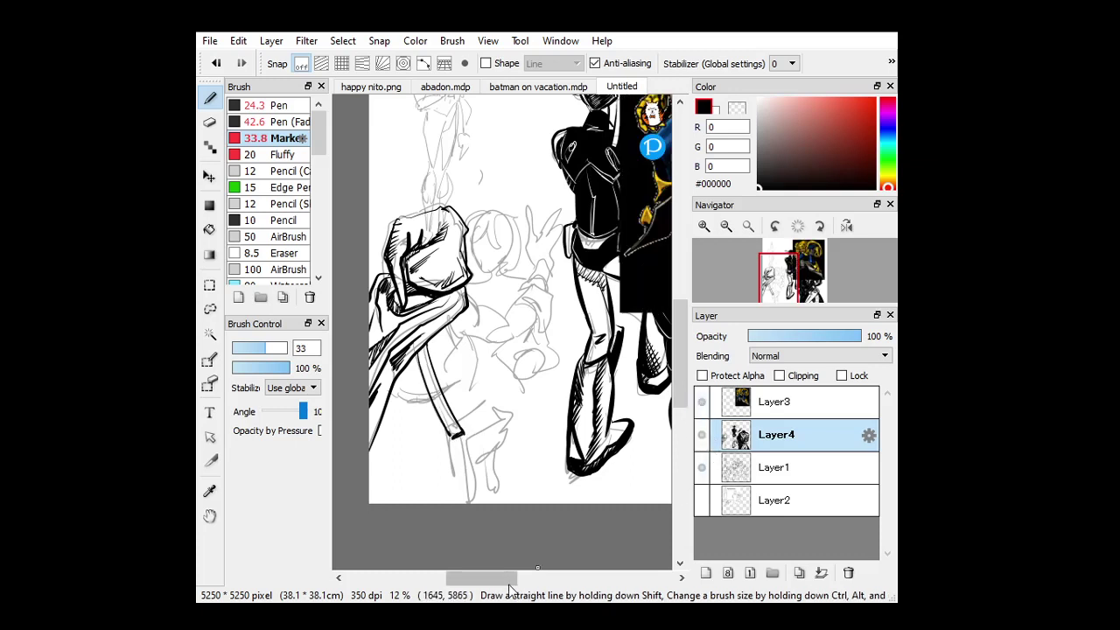
pyautogui.moveTo(510, 585); pyautogui.dragTo(546, 585)
pyautogui.click(726, 226)
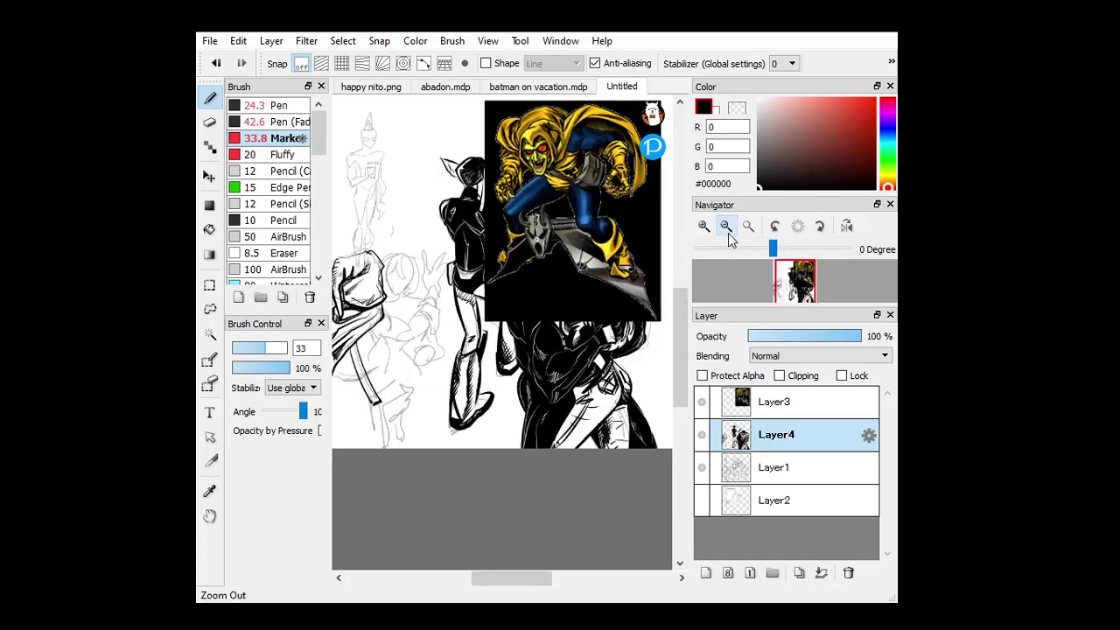
pyautogui.click(703, 226)
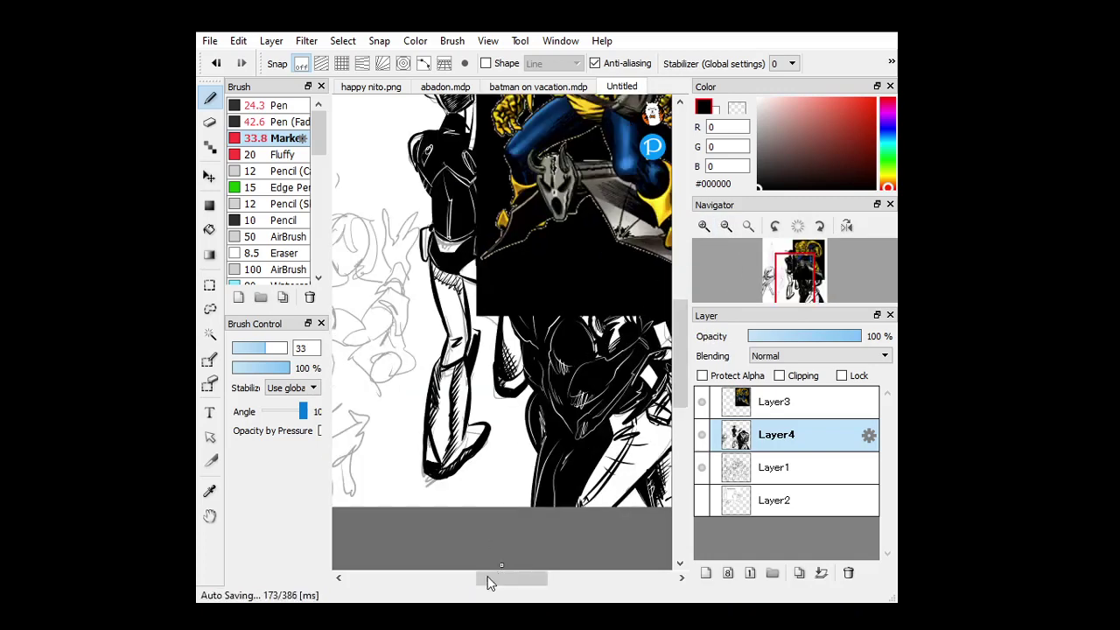
pyautogui.moveTo(488, 582); pyautogui.dragTo(464, 582)
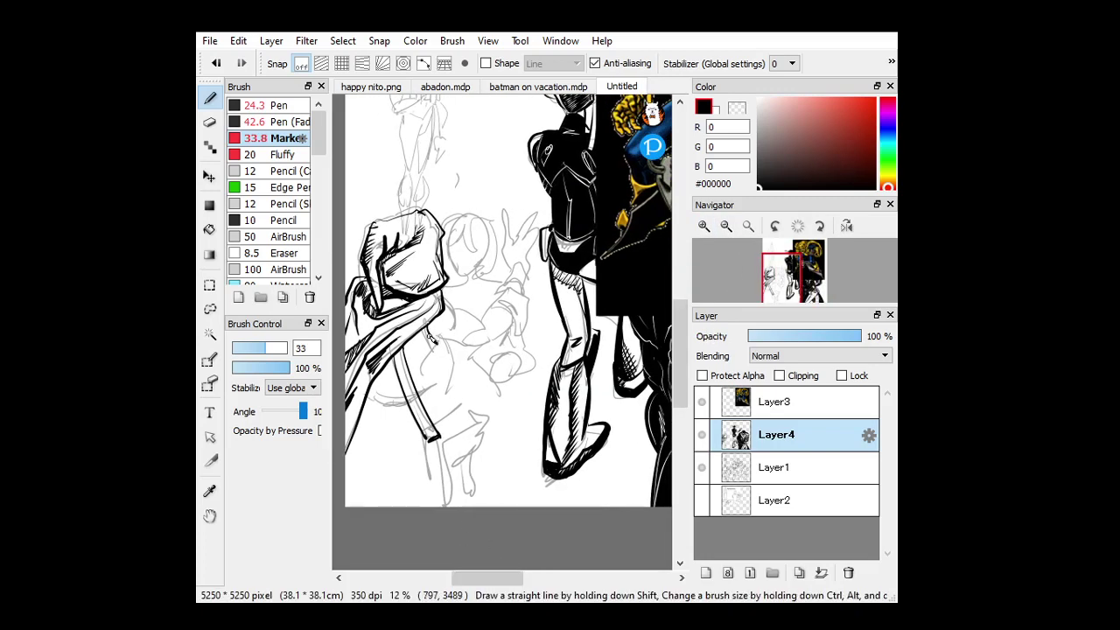
pyautogui.moveTo(425, 331); pyautogui.dragTo(431, 348)
pyautogui.moveTo(437, 337)
pyautogui.mouseDown()
pyautogui.moveTo(425, 347)
pyautogui.moveTo(445, 374)
pyautogui.moveTo(429, 399)
pyautogui.moveTo(366, 392)
pyautogui.moveTo(390, 411)
pyautogui.moveTo(410, 407)
pyautogui.mouseUp()
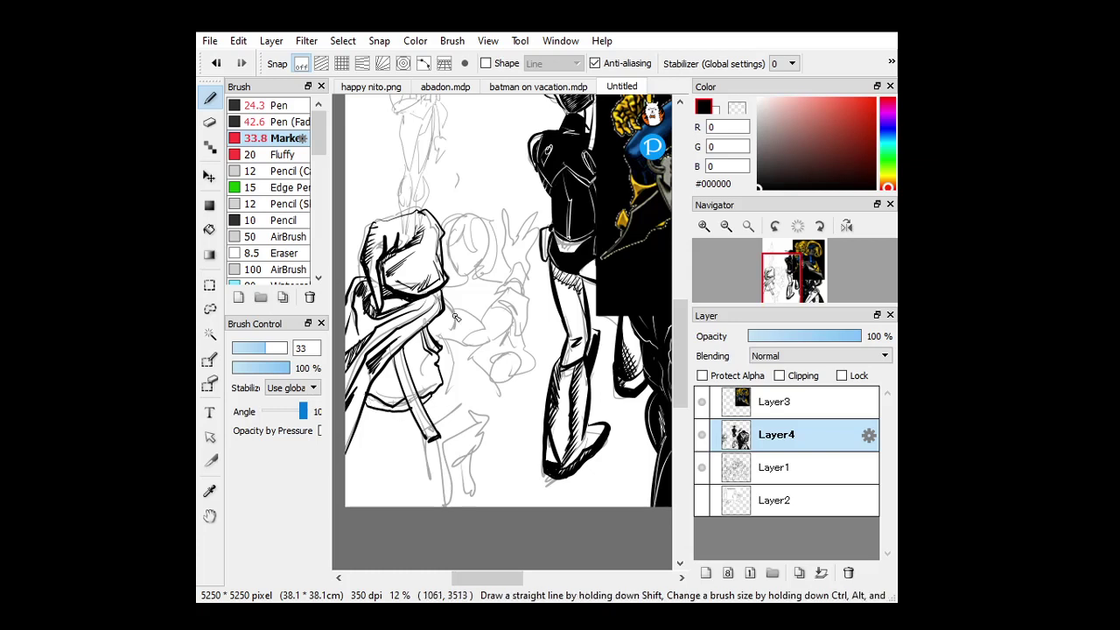
# Ink the hooded figure's bent arm, cuffed glove and raised open hand over the sketch with the Marker.
pyautogui.moveTo(445, 294)
pyautogui.mouseDown()
pyautogui.moveTo(460, 324)
pyautogui.moveTo(459, 313)
pyautogui.moveTo(482, 329)
pyautogui.moveTo(441, 348)
pyautogui.moveTo(481, 351)
pyautogui.moveTo(489, 312)
pyautogui.moveTo(511, 320)
pyautogui.moveTo(483, 316)
pyautogui.moveTo(502, 304)
pyautogui.moveTo(493, 298)
pyautogui.moveTo(518, 338)
pyautogui.mouseUp()
pyautogui.moveTo(511, 306)
pyautogui.mouseDown()
pyautogui.moveTo(495, 287)
pyautogui.moveTo(521, 267)
pyautogui.mouseUp()
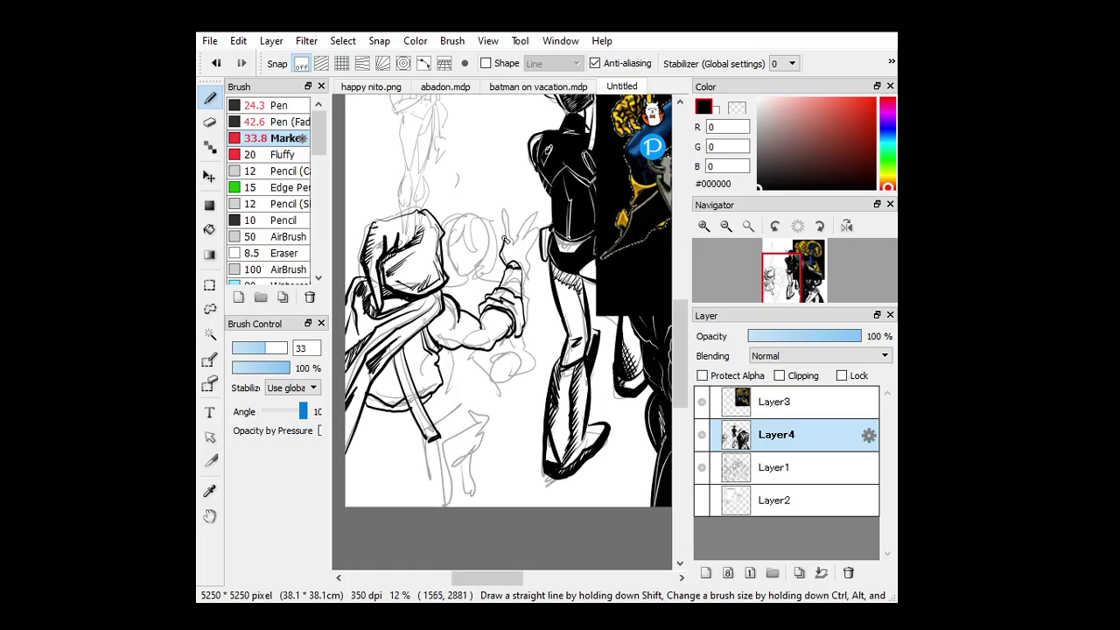
pyautogui.moveTo(507, 227)
pyautogui.mouseDown()
pyautogui.moveTo(523, 223)
pyautogui.moveTo(517, 238)
pyautogui.moveTo(519, 247)
pyautogui.moveTo(532, 229)
pyautogui.moveTo(529, 255)
pyautogui.mouseUp()
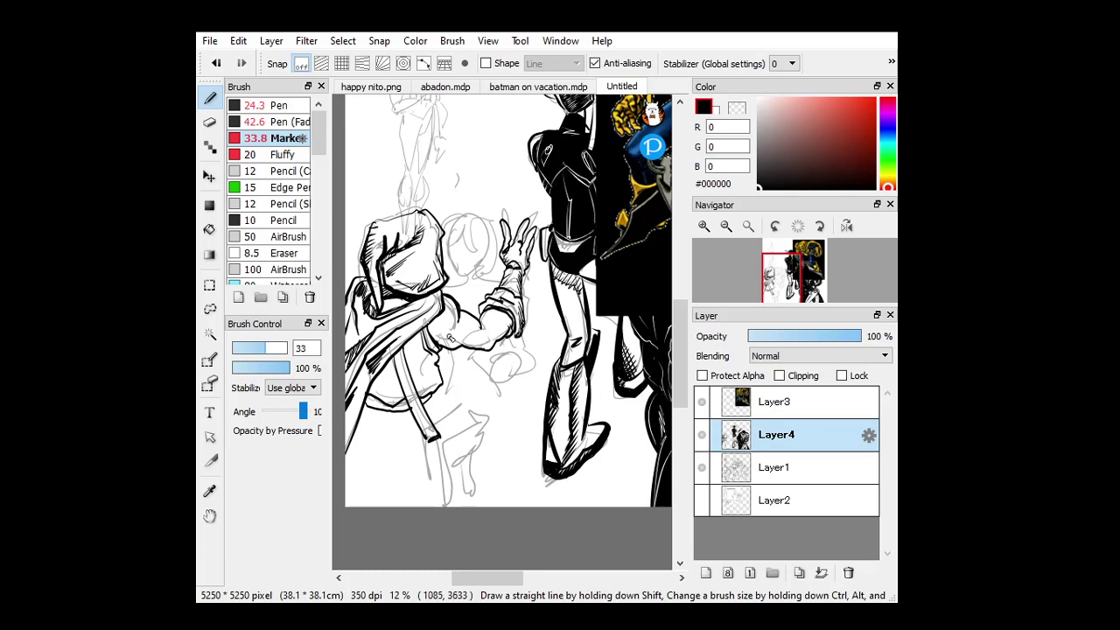
# Thicken the contours and add heavy blacks along the hooded figure's bent arm with Pen (Fade) at size 79.
pyautogui.click(281, 122)
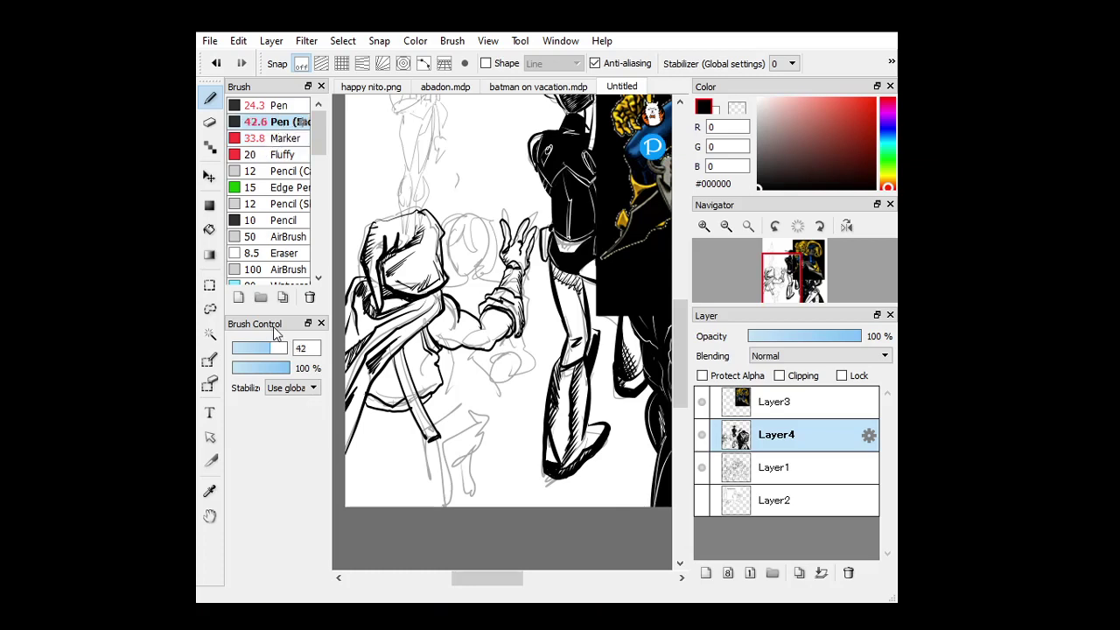
pyautogui.click(278, 348)
pyautogui.moveTo(442, 294)
pyautogui.mouseDown()
pyautogui.moveTo(486, 346)
pyautogui.moveTo(471, 345)
pyautogui.moveTo(490, 346)
pyautogui.moveTo(448, 347)
pyautogui.moveTo(431, 325)
pyautogui.moveTo(462, 346)
pyautogui.moveTo(505, 325)
pyautogui.moveTo(499, 334)
pyautogui.moveTo(491, 312)
pyautogui.moveTo(505, 329)
pyautogui.mouseUp()
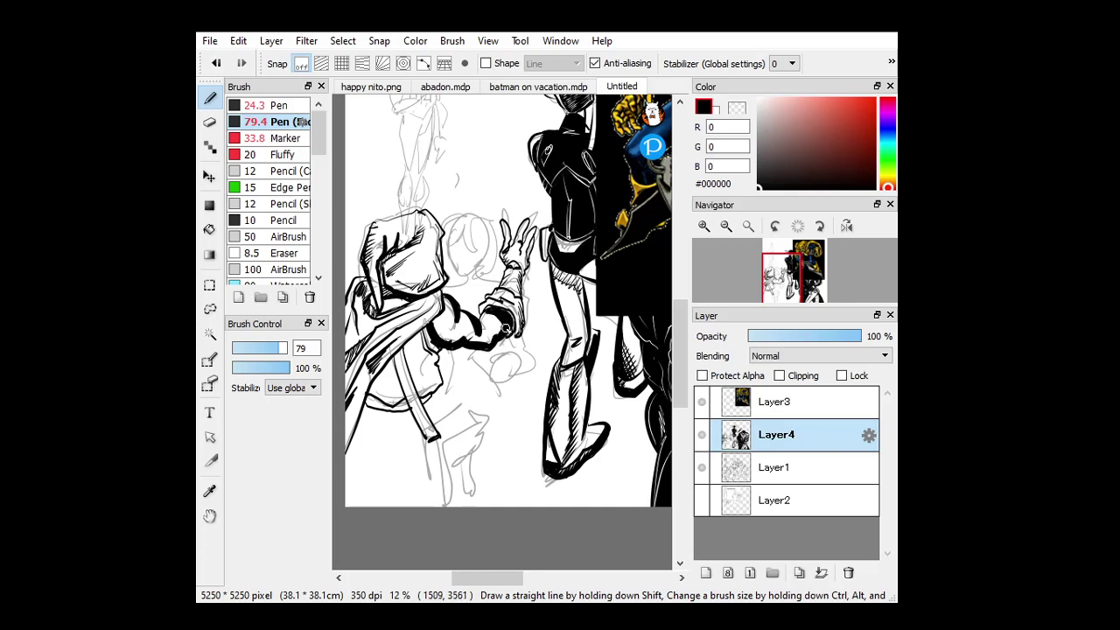
# Hide the Layer1 sketch and shade the hooded figure's upper arm and forearm with hatching using the Marker at size 45.
pyautogui.click(702, 467)
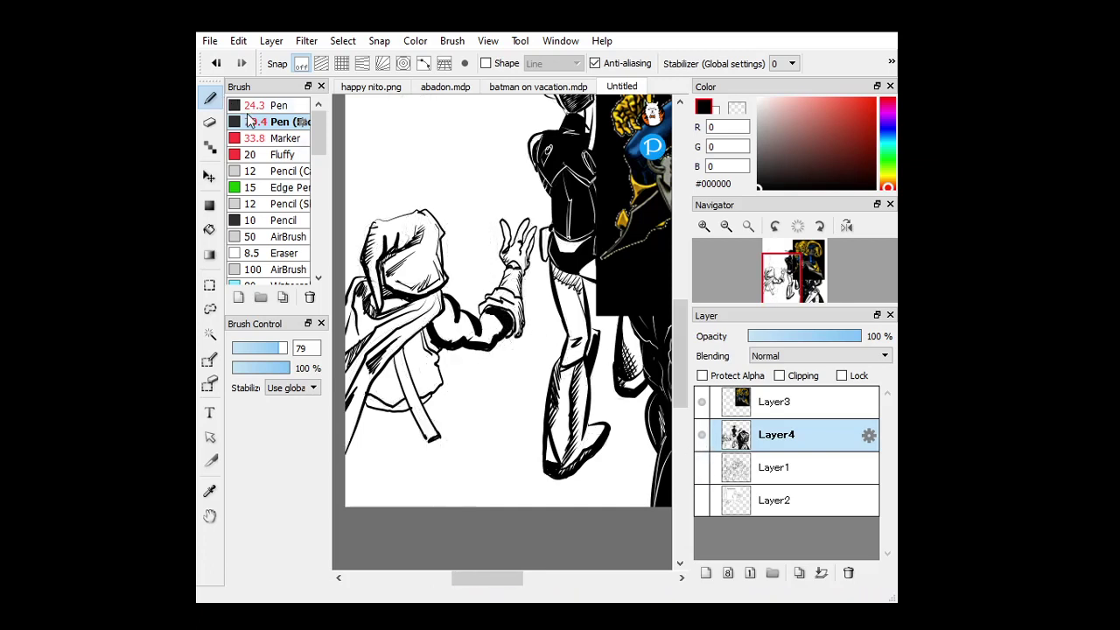
pyautogui.click(263, 137)
pyautogui.click(273, 348)
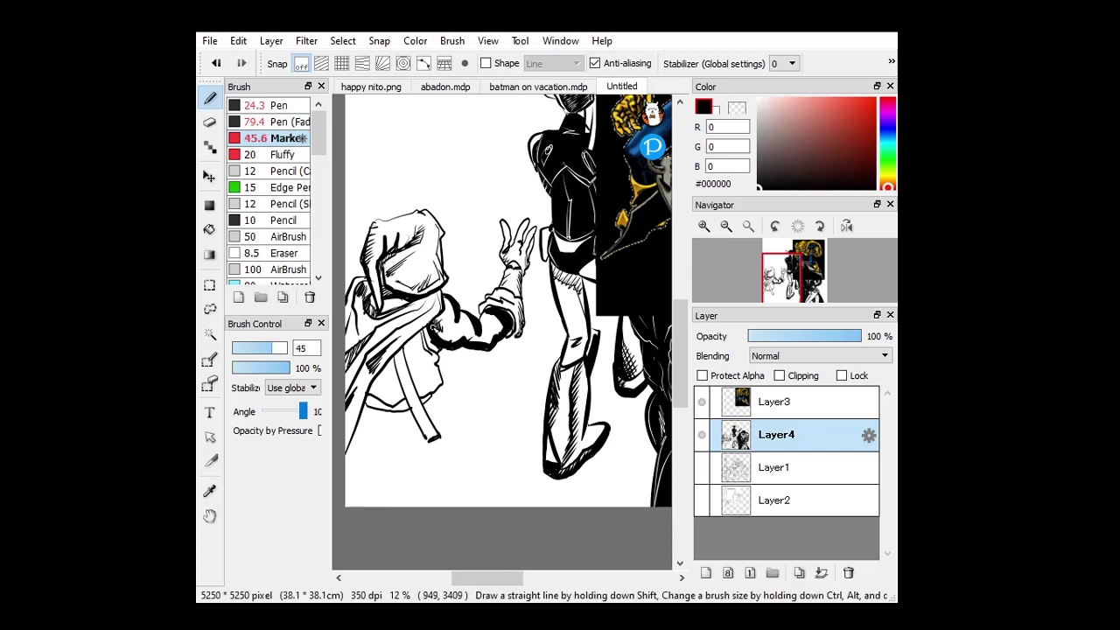
pyautogui.moveTo(451, 329)
pyautogui.mouseDown()
pyautogui.moveTo(443, 321)
pyautogui.moveTo(476, 341)
pyautogui.mouseUp()
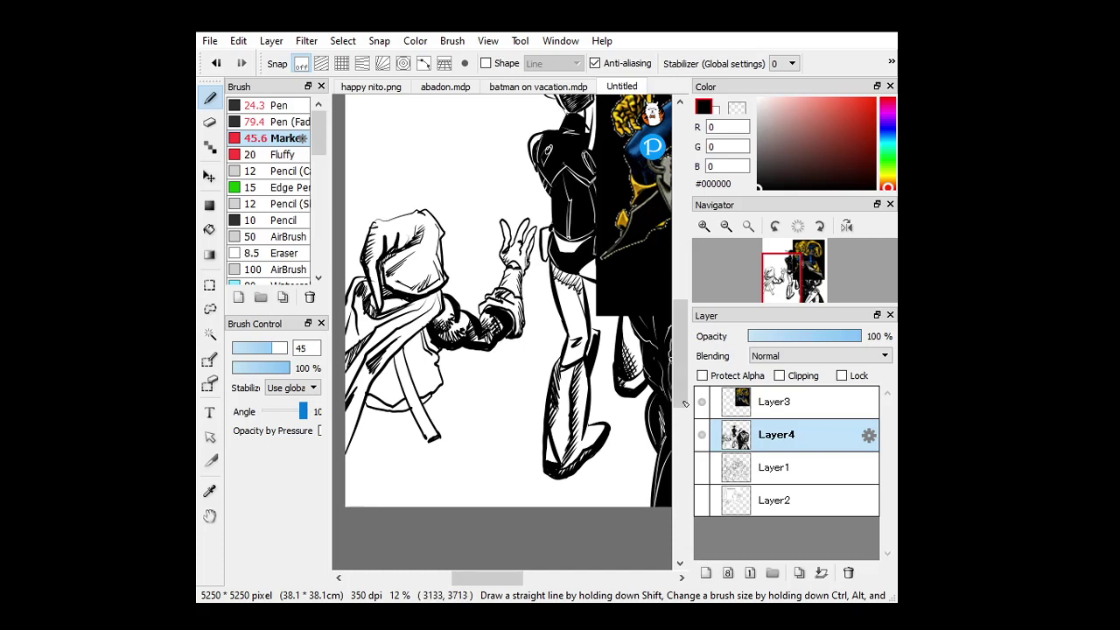
# Show the Layer1 sketch and ink the pouch hanging at the hooded figure's hip with the Marker, adding hatching along its side.
pyautogui.click(702, 435)
pyautogui.click(701, 435)
pyautogui.click(701, 467)
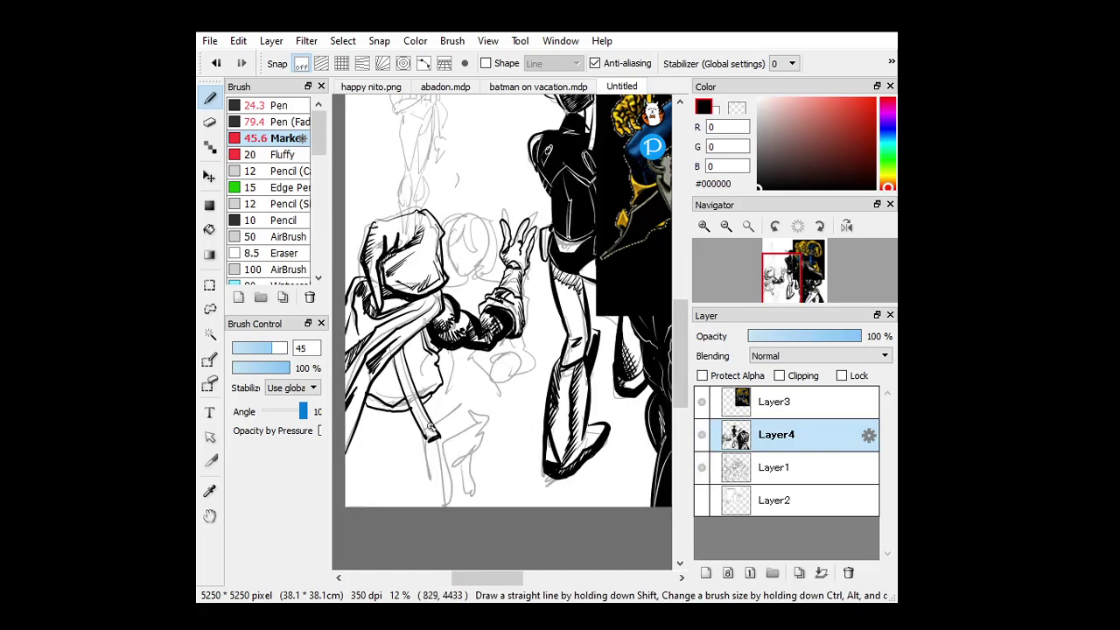
pyautogui.moveTo(429, 420)
pyautogui.mouseDown()
pyautogui.moveTo(448, 413)
pyautogui.moveTo(446, 392)
pyautogui.moveTo(468, 401)
pyautogui.moveTo(473, 433)
pyautogui.moveTo(455, 438)
pyautogui.moveTo(450, 468)
pyautogui.moveTo(434, 430)
pyautogui.moveTo(448, 461)
pyautogui.moveTo(421, 438)
pyautogui.moveTo(425, 500)
pyautogui.moveTo(435, 500)
pyautogui.mouseUp()
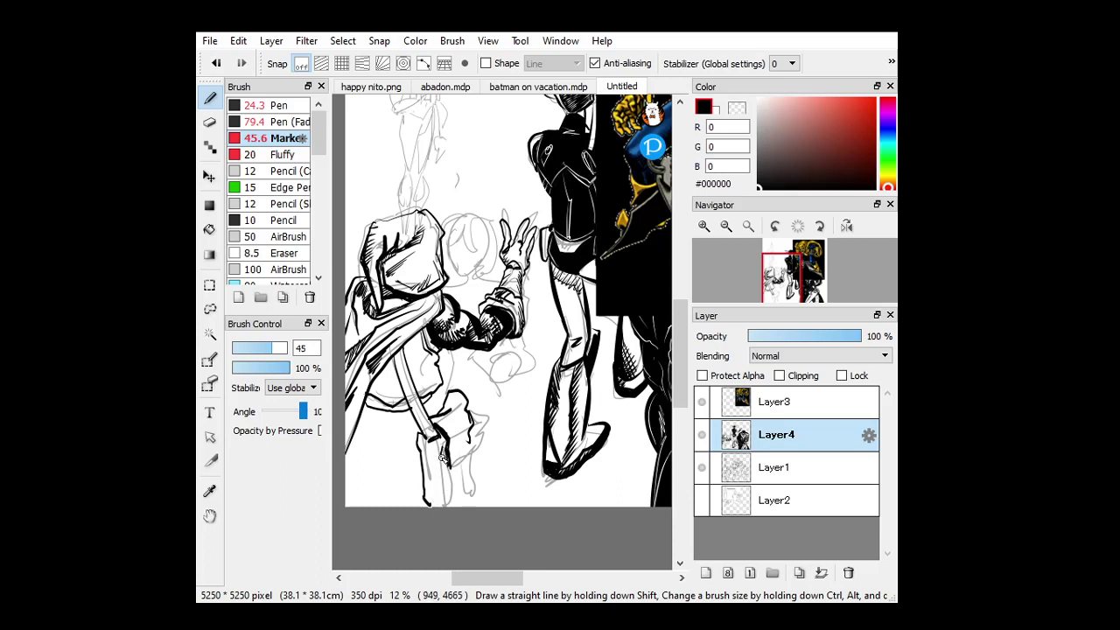
pyautogui.moveTo(441, 458)
pyautogui.mouseDown()
pyautogui.moveTo(443, 508)
pyautogui.moveTo(442, 445)
pyautogui.moveTo(427, 458)
pyautogui.moveTo(415, 434)
pyautogui.moveTo(433, 470)
pyautogui.moveTo(421, 451)
pyautogui.moveTo(433, 473)
pyautogui.moveTo(424, 461)
pyautogui.moveTo(425, 485)
pyautogui.moveTo(435, 474)
pyautogui.moveTo(438, 508)
pyautogui.mouseUp()
pyautogui.moveTo(448, 448)
pyautogui.mouseDown()
pyautogui.moveTo(451, 465)
pyautogui.moveTo(473, 448)
pyautogui.moveTo(447, 435)
pyautogui.mouseUp()
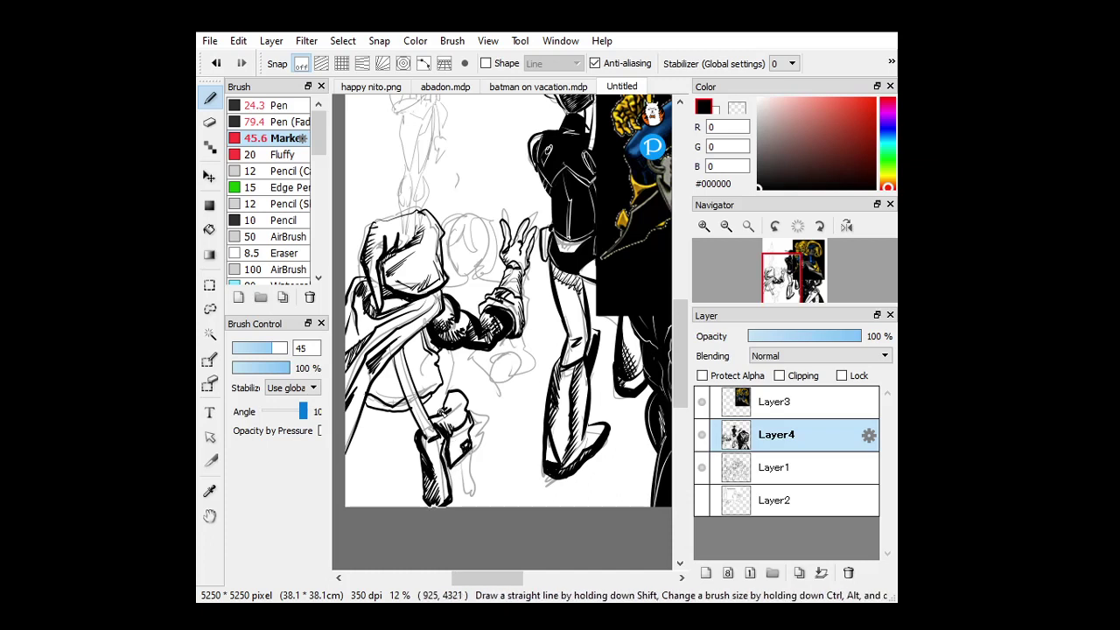
# Ink the double strap lines running down the hooded figure's torso to the hip pouch.
pyautogui.moveTo(447, 366)
pyautogui.mouseDown()
pyautogui.moveTo(440, 349)
pyautogui.moveTo(455, 390)
pyautogui.mouseUp()
pyautogui.moveTo(450, 345); pyautogui.dragTo(465, 398)
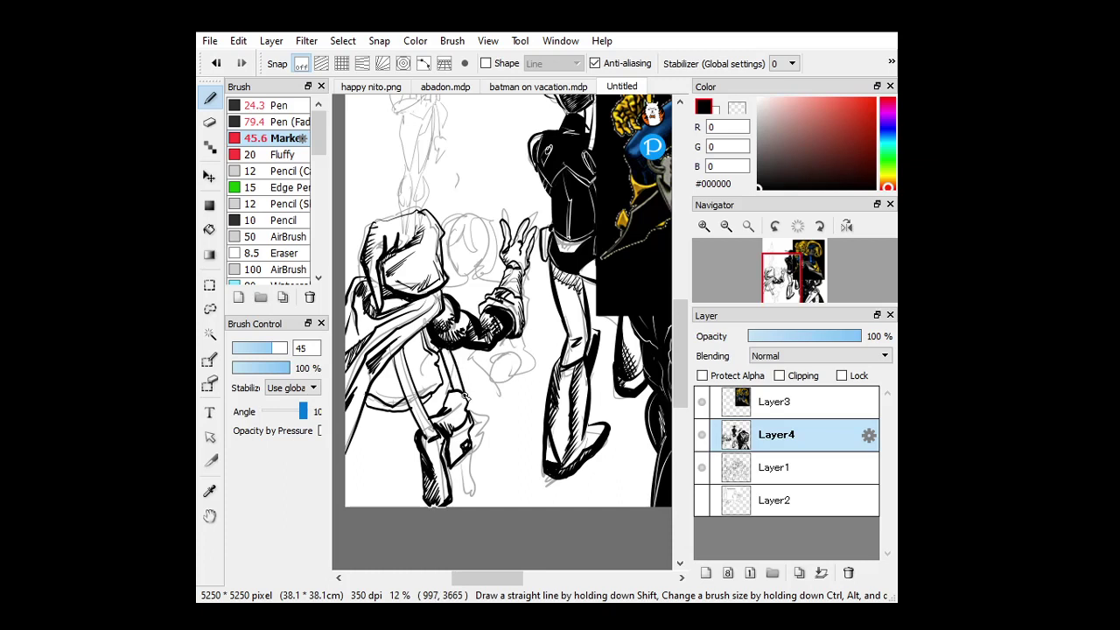
pyautogui.moveTo(445, 355); pyautogui.dragTo(460, 390)
pyautogui.moveTo(399, 347); pyautogui.dragTo(426, 427)
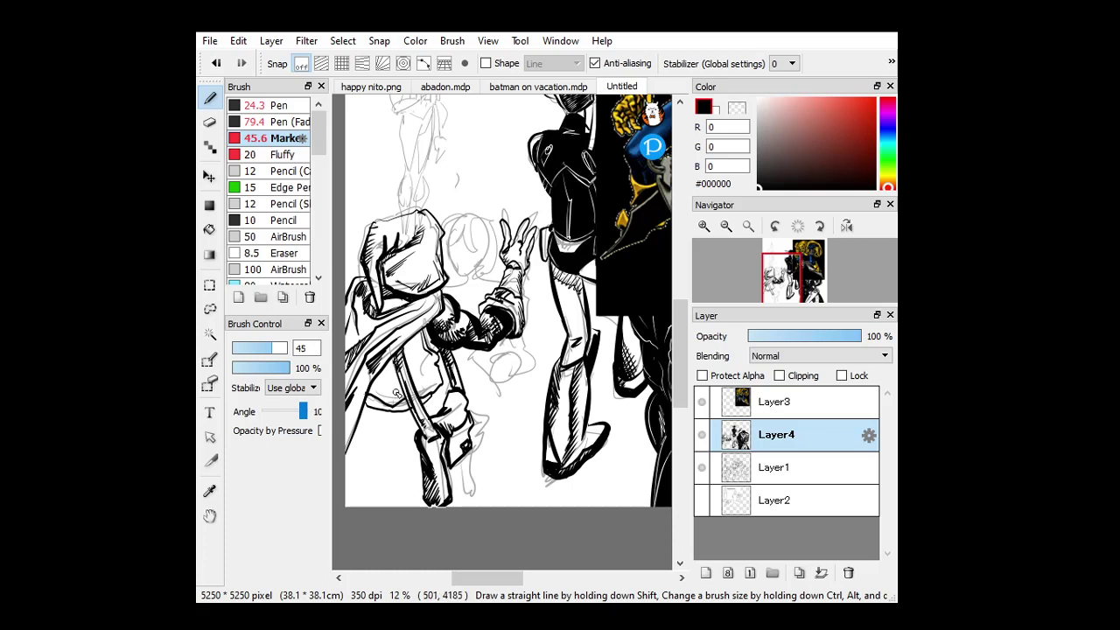
# Hide the Layer1 sketch and bucket-fill the narrow waistband area beside the hooded figure's strap with black.
pyautogui.click(702, 467)
pyautogui.click(211, 229)
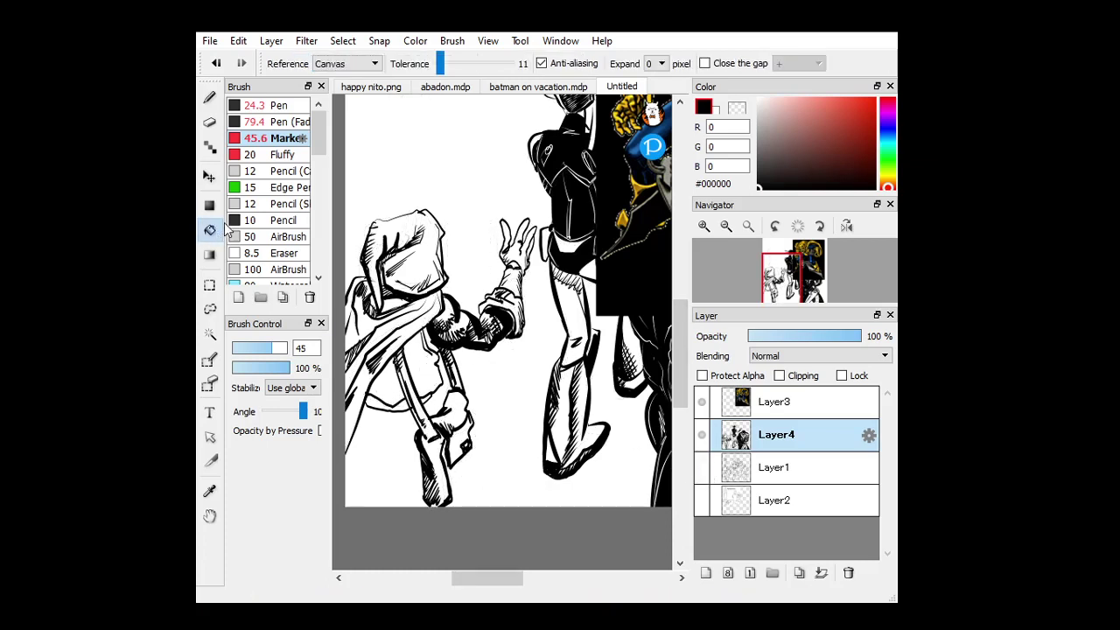
pyautogui.click(389, 400)
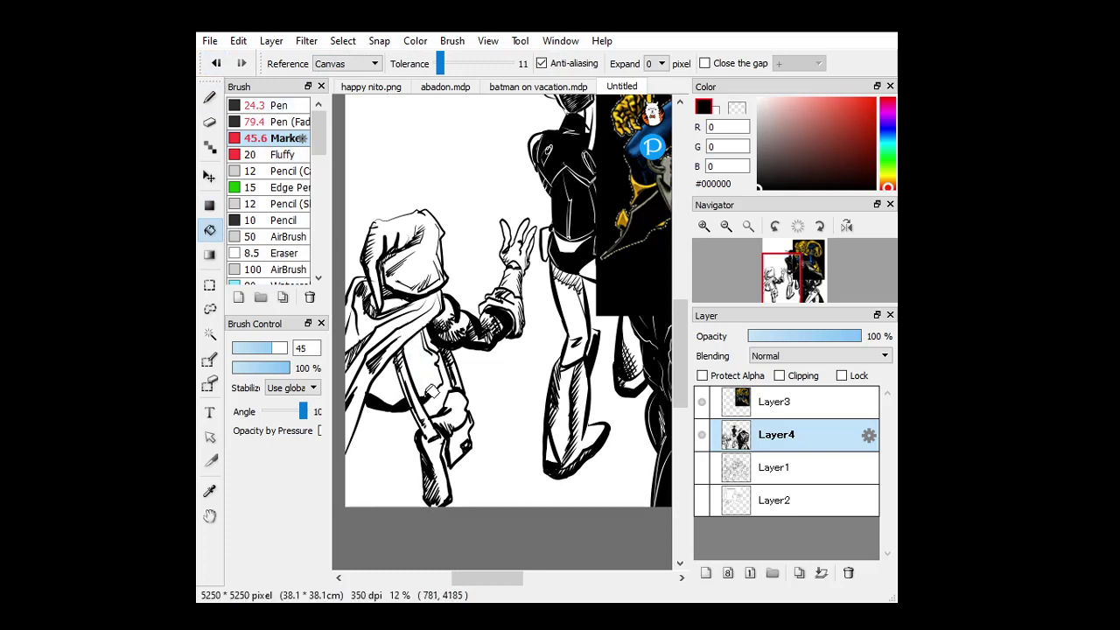
pyautogui.click(210, 98)
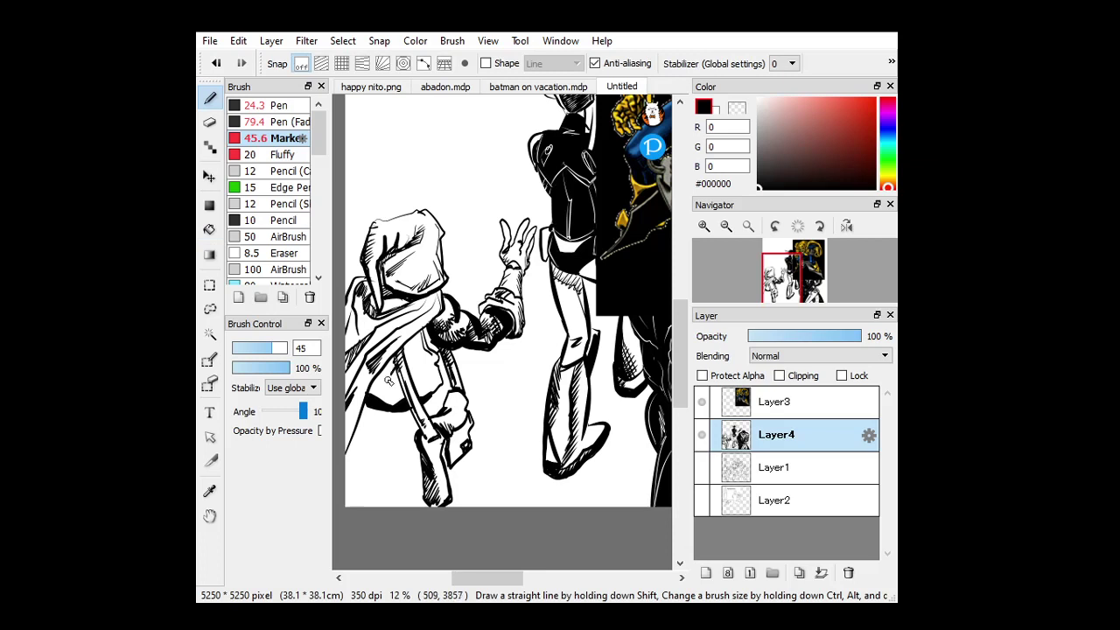
pyautogui.click(209, 229)
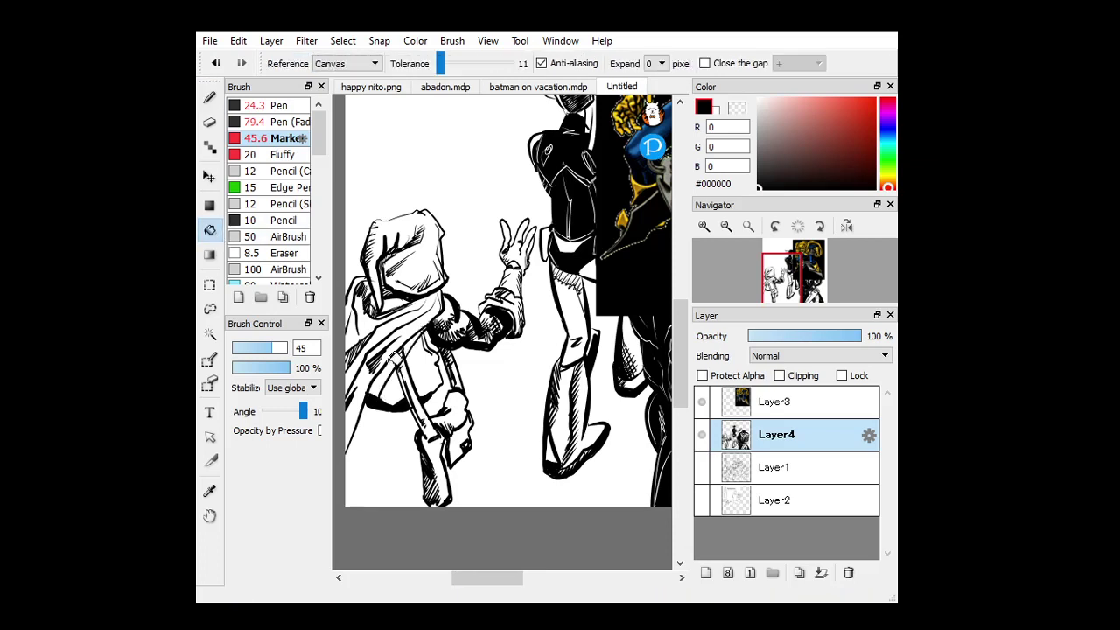
# Shade the hooded figure's waist and torso folds with Pen (Fade) at size 36.
pyautogui.click(210, 99)
pyautogui.click(277, 121)
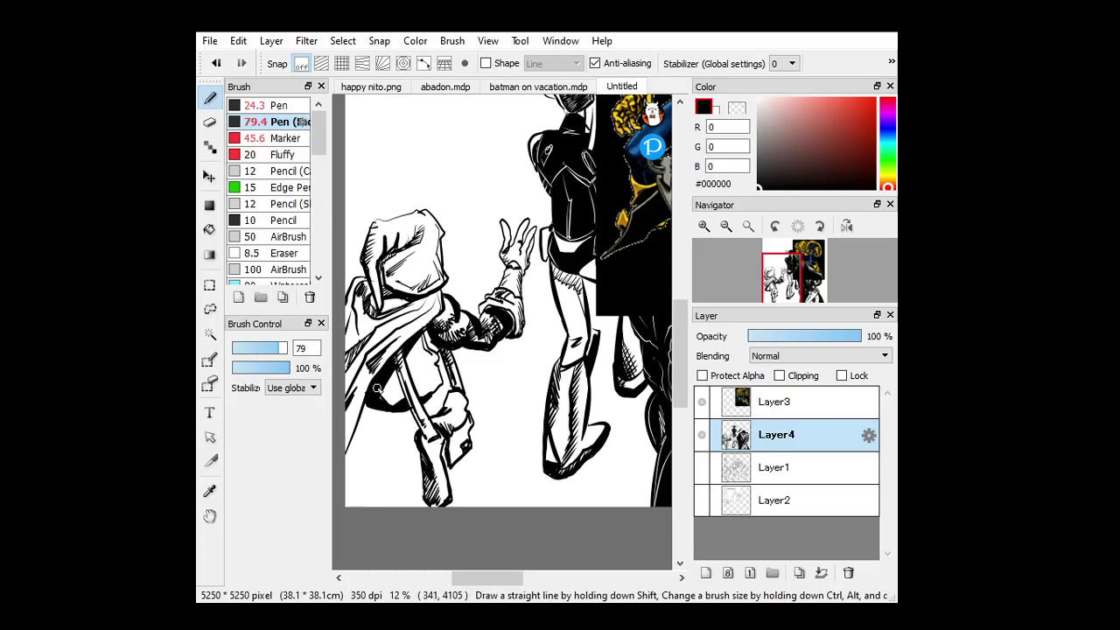
pyautogui.moveTo(275, 348); pyautogui.dragTo(266, 348)
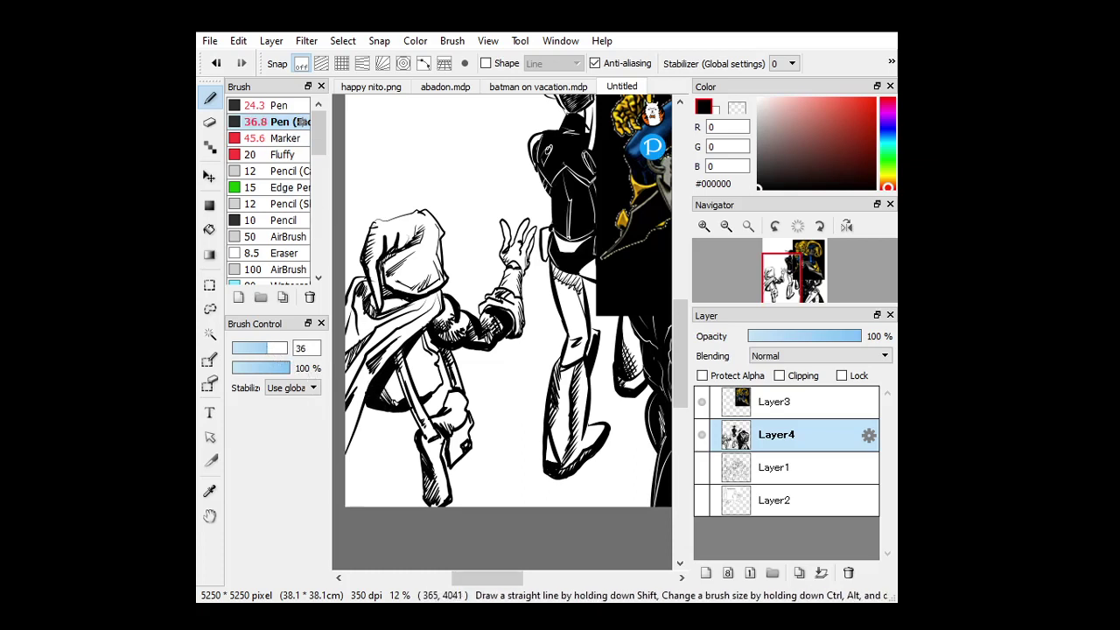
pyautogui.moveTo(394, 366)
pyautogui.mouseDown()
pyautogui.moveTo(410, 402)
pyautogui.moveTo(422, 364)
pyautogui.moveTo(433, 374)
pyautogui.moveTo(426, 333)
pyautogui.mouseUp()
# Compare the Layer1 sketch with the Layer4 inks around the hooded figure's lower body.
pyautogui.click(701, 467)
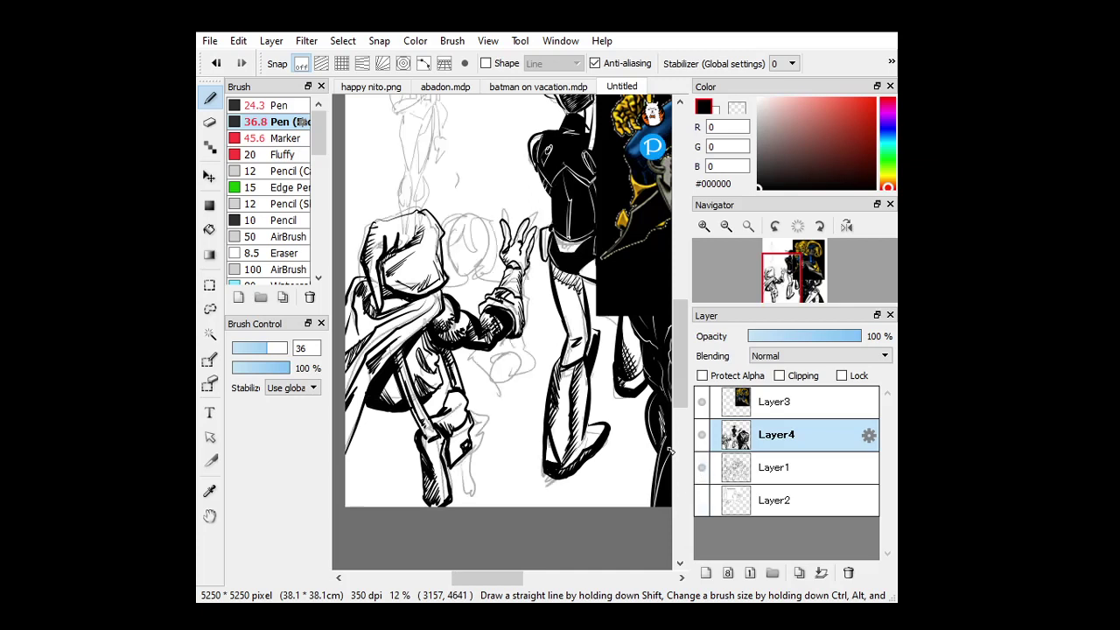
pyautogui.click(702, 433)
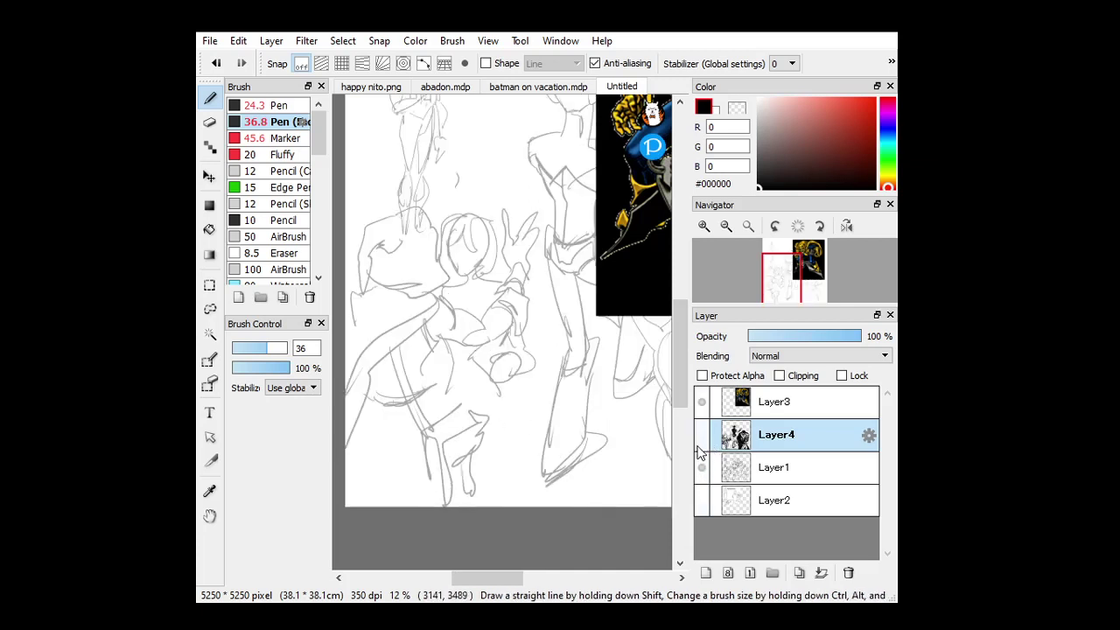
pyautogui.click(702, 467)
pyautogui.moveTo(792, 273)
pyautogui.mouseDown()
pyautogui.moveTo(801, 280)
pyautogui.moveTo(787, 295)
pyautogui.moveTo(775, 281)
pyautogui.mouseUp()
pyautogui.click(696, 435)
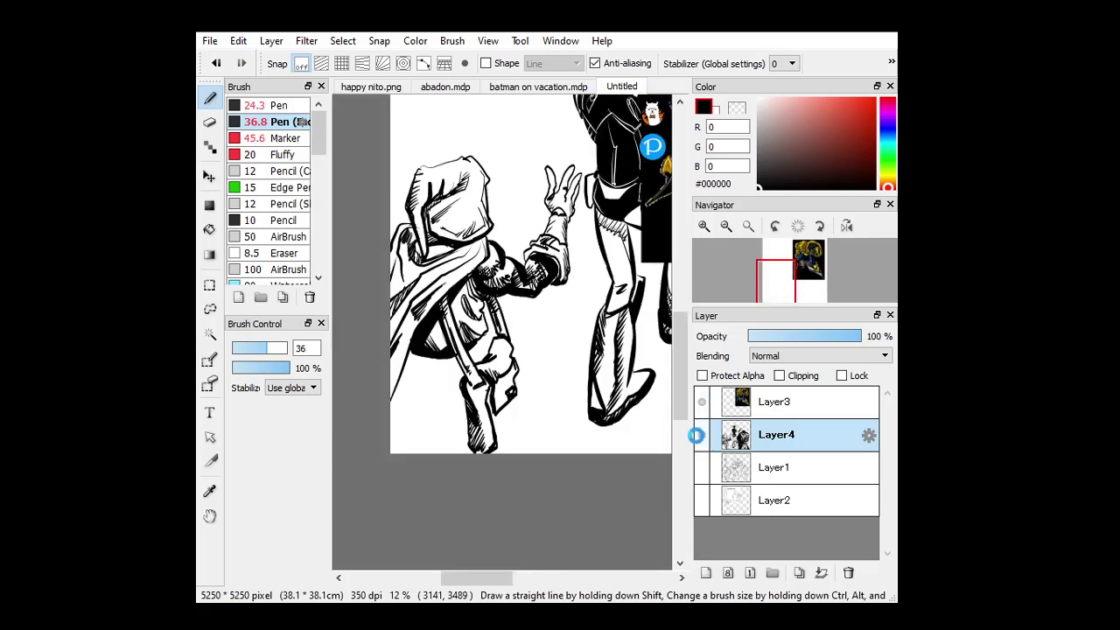
pyautogui.click(701, 469)
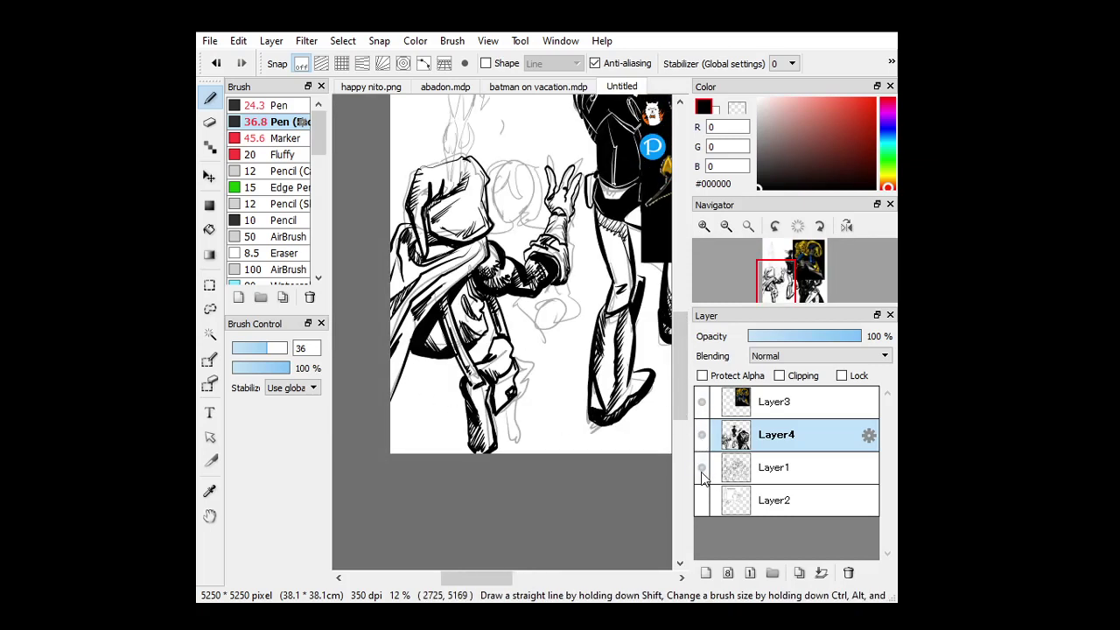
pyautogui.click(702, 467)
# Ink the hooded figure's ragged tunic hem, near leg and full satchel outline with Pen (Fade), adding hatched shading.
pyautogui.moveTo(403, 378)
pyautogui.mouseDown()
pyautogui.moveTo(432, 426)
pyautogui.moveTo(455, 411)
pyautogui.mouseUp()
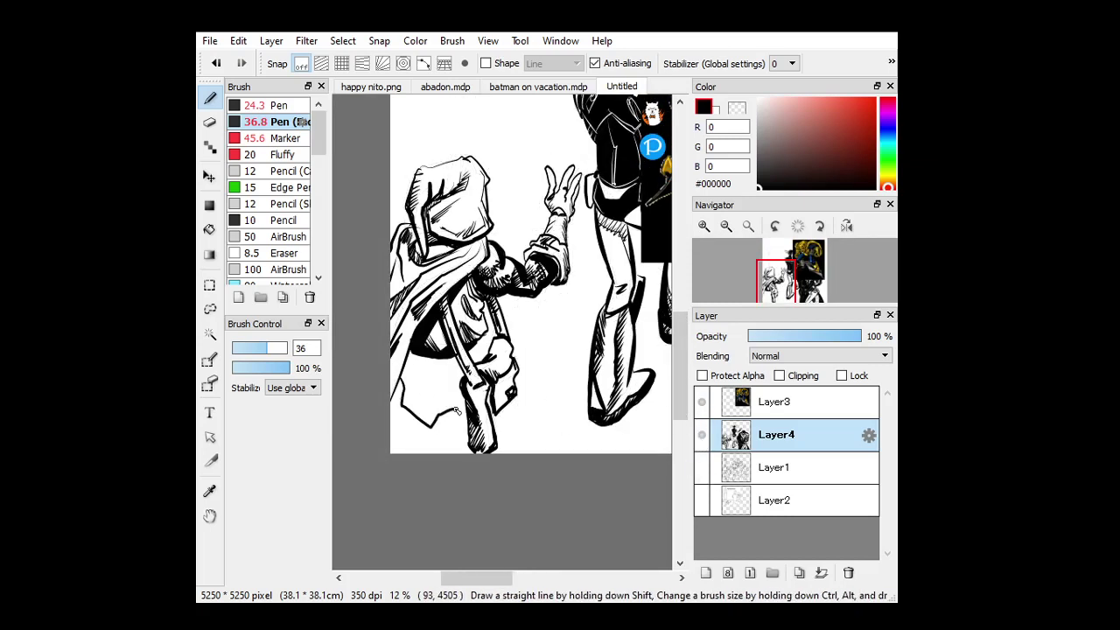
pyautogui.moveTo(408, 358)
pyautogui.mouseDown()
pyautogui.moveTo(439, 399)
pyautogui.moveTo(418, 364)
pyautogui.moveTo(425, 393)
pyautogui.moveTo(409, 373)
pyautogui.moveTo(409, 396)
pyautogui.moveTo(418, 423)
pyautogui.mouseUp()
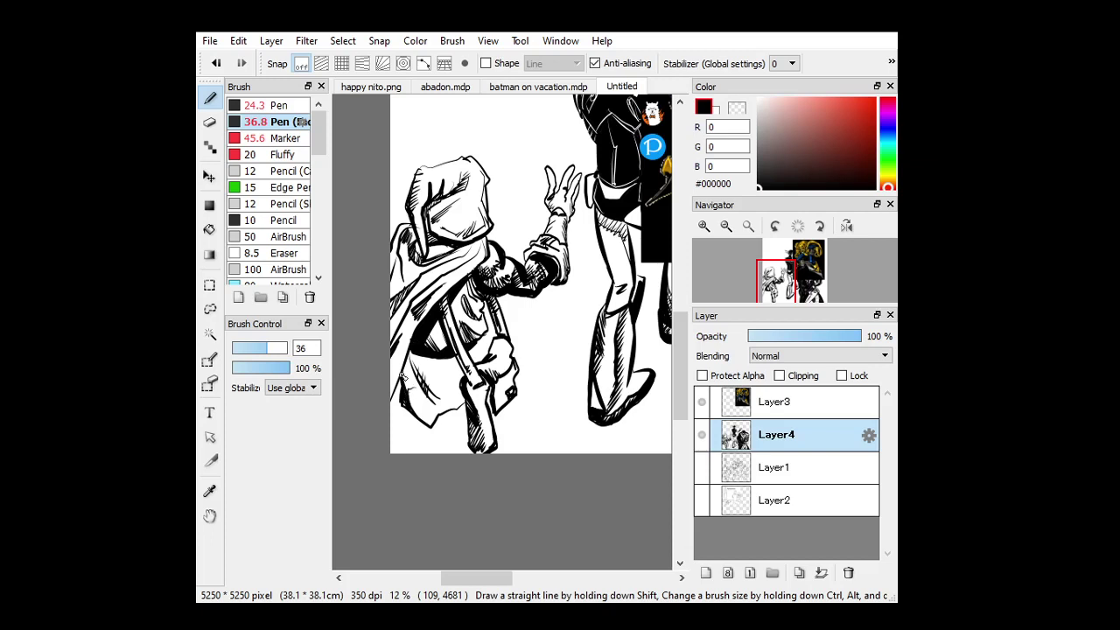
pyautogui.moveTo(405, 359); pyautogui.dragTo(420, 390)
pyautogui.moveTo(411, 352)
pyautogui.mouseDown()
pyautogui.moveTo(424, 376)
pyautogui.moveTo(407, 444)
pyautogui.moveTo(440, 453)
pyautogui.mouseUp()
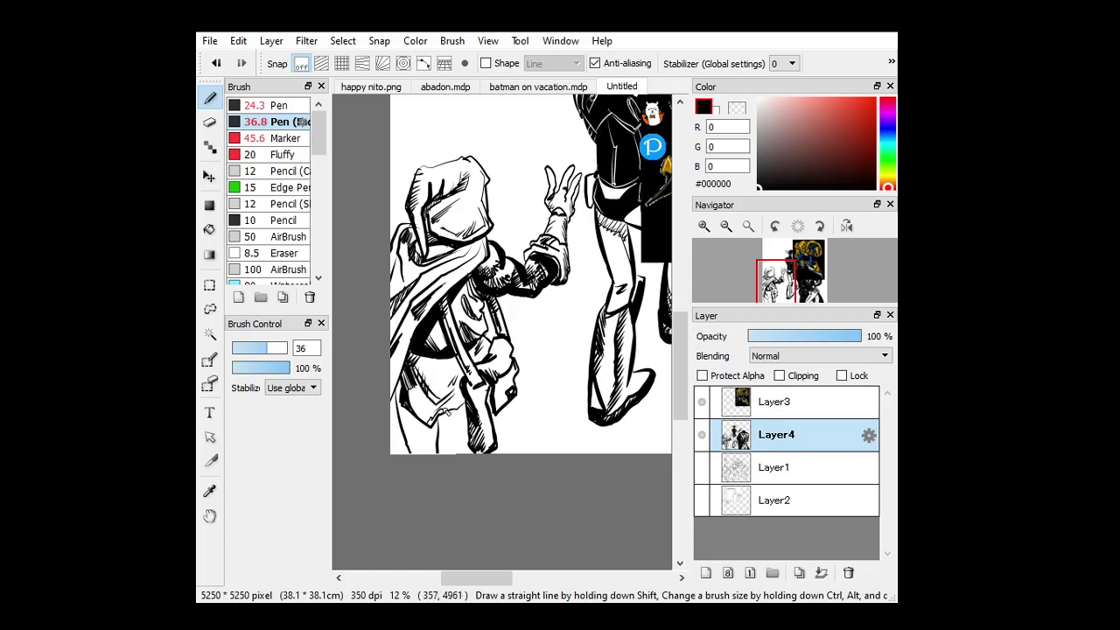
pyautogui.moveTo(447, 411)
pyautogui.mouseDown()
pyautogui.moveTo(460, 402)
pyautogui.moveTo(438, 451)
pyautogui.mouseUp()
pyautogui.moveTo(514, 342)
pyautogui.mouseDown()
pyautogui.moveTo(544, 356)
pyautogui.moveTo(517, 369)
pyautogui.moveTo(528, 416)
pyautogui.moveTo(495, 453)
pyautogui.mouseUp()
pyautogui.moveTo(517, 397)
pyautogui.mouseDown()
pyautogui.moveTo(515, 434)
pyautogui.moveTo(499, 449)
pyautogui.mouseUp()
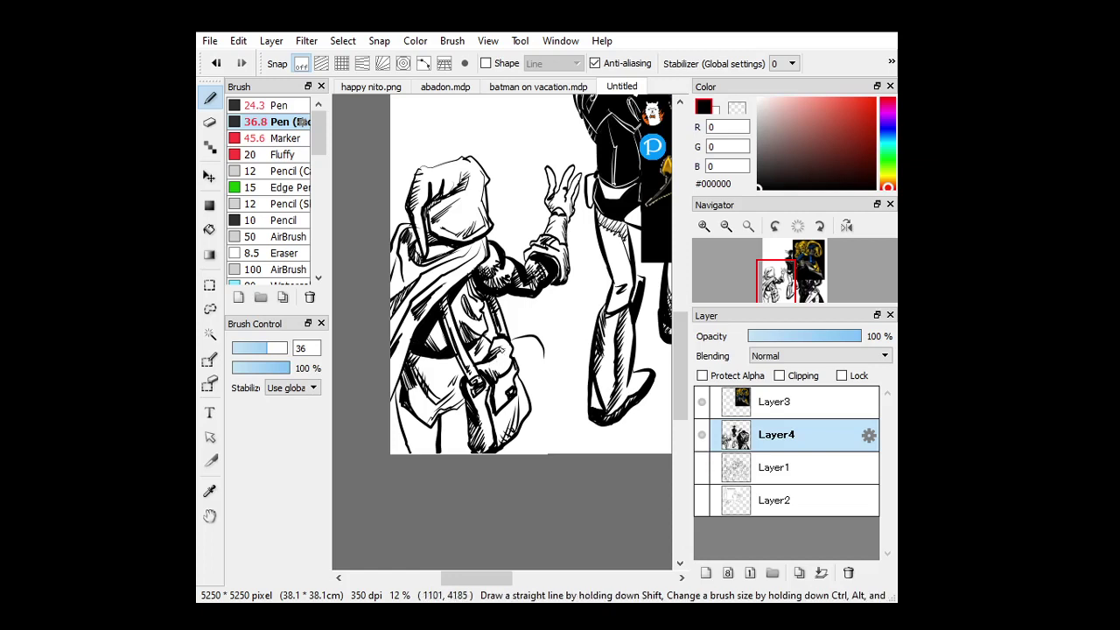
# Ink the hooded figure's far knee and flared boot cuff beside the satchel, hatching the boot's shadowed side.
pyautogui.moveTo(544, 352); pyautogui.dragTo(535, 388)
pyautogui.moveTo(798, 288)
pyautogui.moveTo(806, 279); pyautogui.dragTo(775, 283)
pyautogui.moveTo(478, 352)
pyautogui.mouseDown()
pyautogui.moveTo(476, 387)
pyautogui.moveTo(443, 414)
pyautogui.mouseUp()
pyautogui.hotkey('ctrl', 'z')
pyautogui.moveTo(480, 352); pyautogui.dragTo(469, 378)
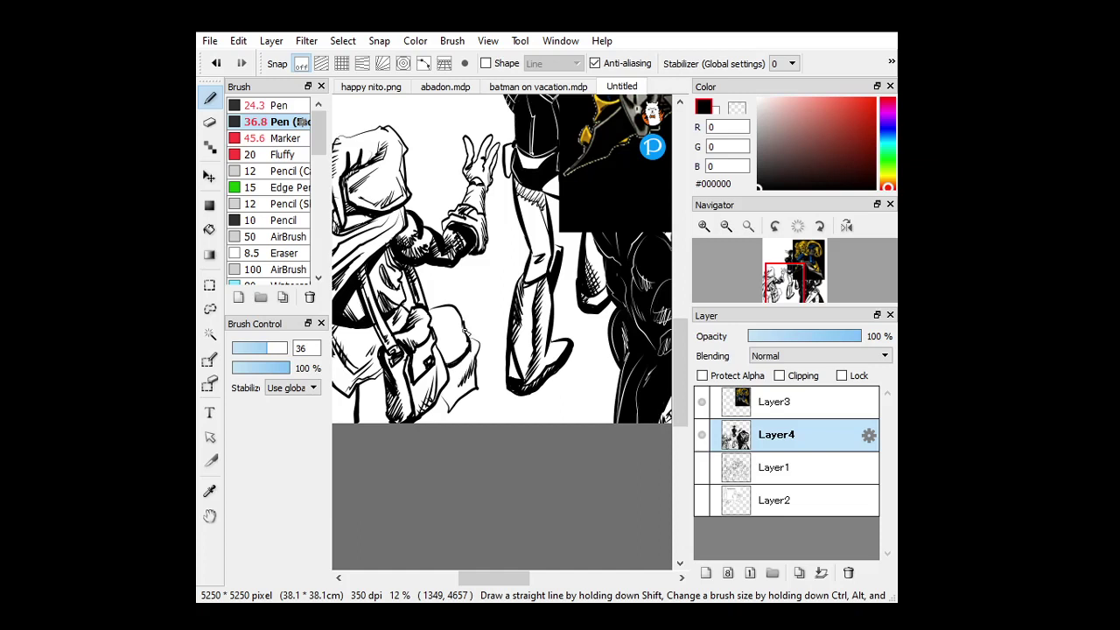
pyautogui.moveTo(466, 346); pyautogui.dragTo(463, 320)
pyautogui.moveTo(477, 390)
pyautogui.mouseDown()
pyautogui.moveTo(467, 423)
pyautogui.moveTo(445, 418)
pyautogui.mouseUp()
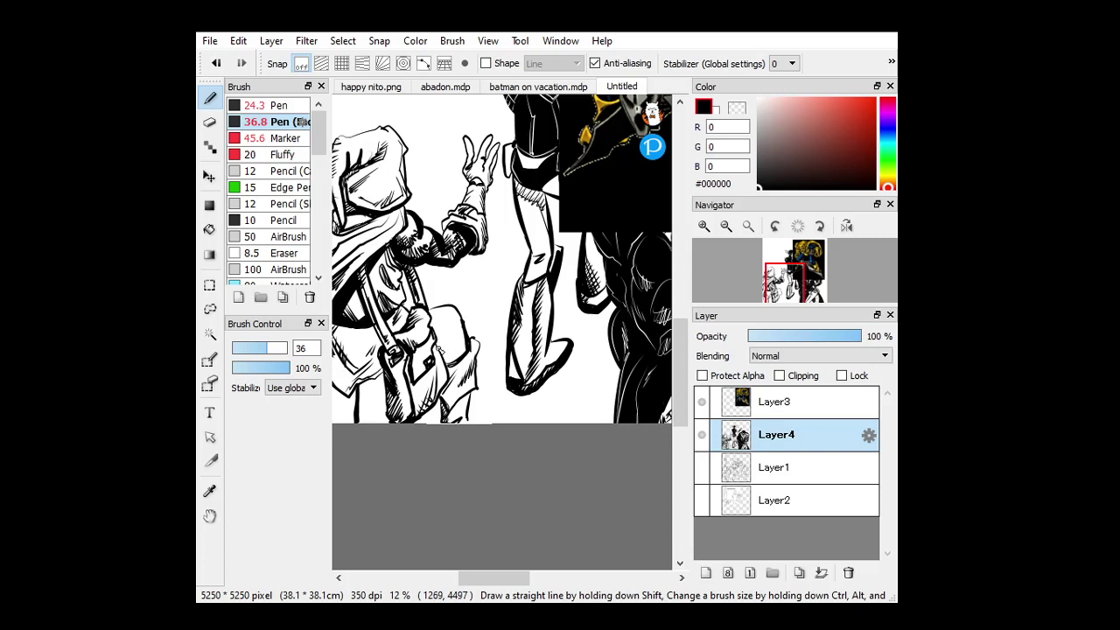
# Fill the hooded figure's near leg and far knee with black, and scratch white highlights into them with the Fade Eraser at size 15.
pyautogui.moveTo(496, 578); pyautogui.dragTo(478, 574)
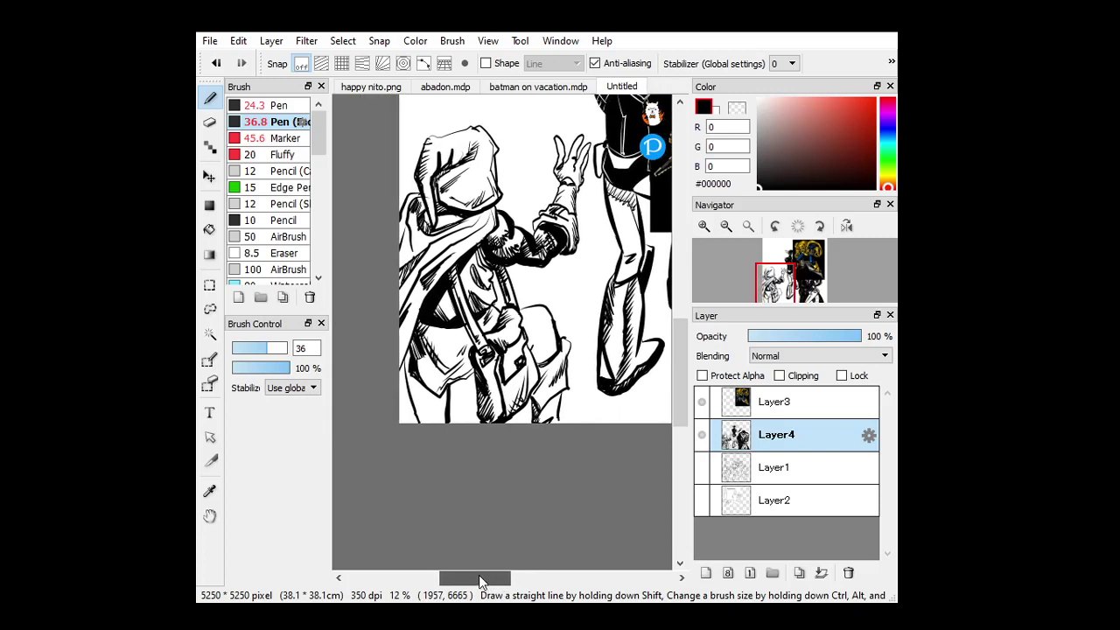
pyautogui.click(209, 229)
pyautogui.click(436, 398)
pyautogui.click(538, 337)
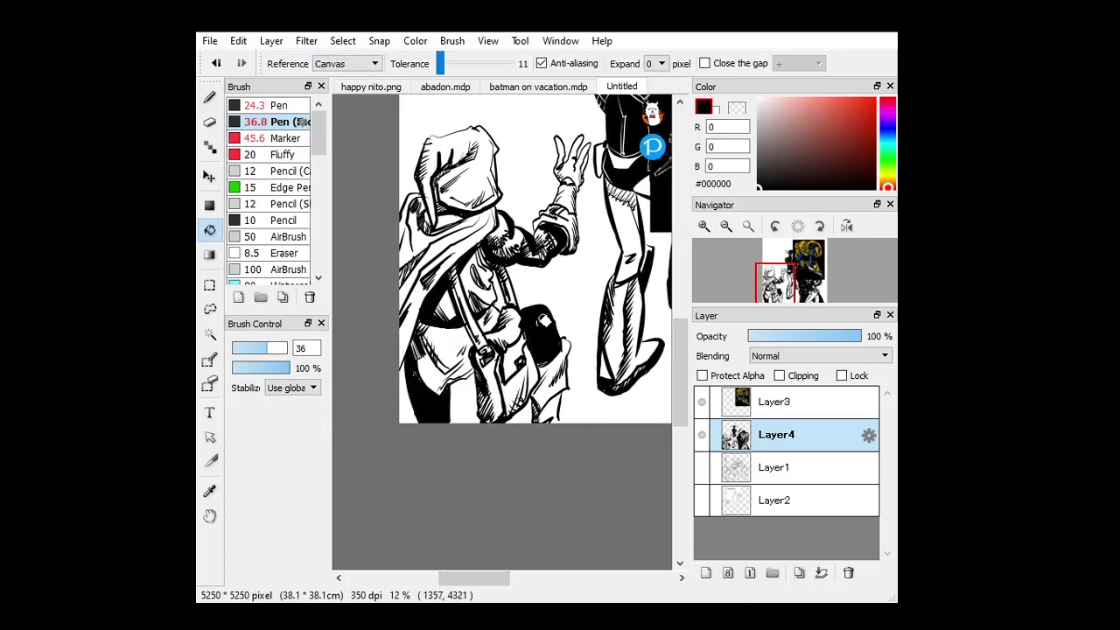
pyautogui.click(209, 122)
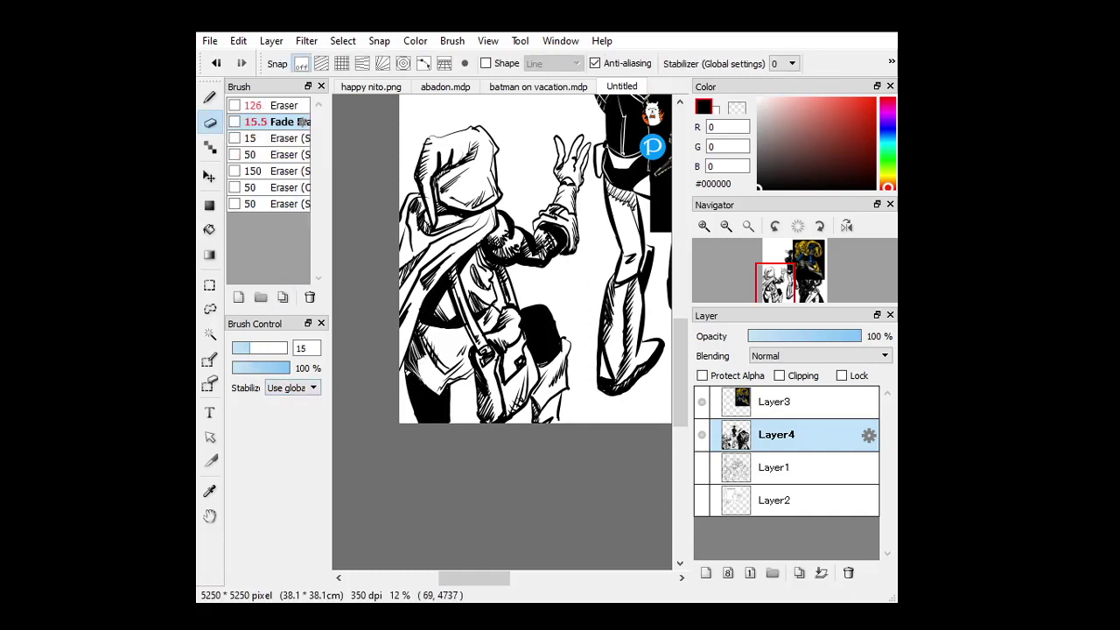
pyautogui.moveTo(407, 372)
pyautogui.mouseDown()
pyautogui.moveTo(413, 397)
pyautogui.moveTo(440, 414)
pyautogui.mouseUp()
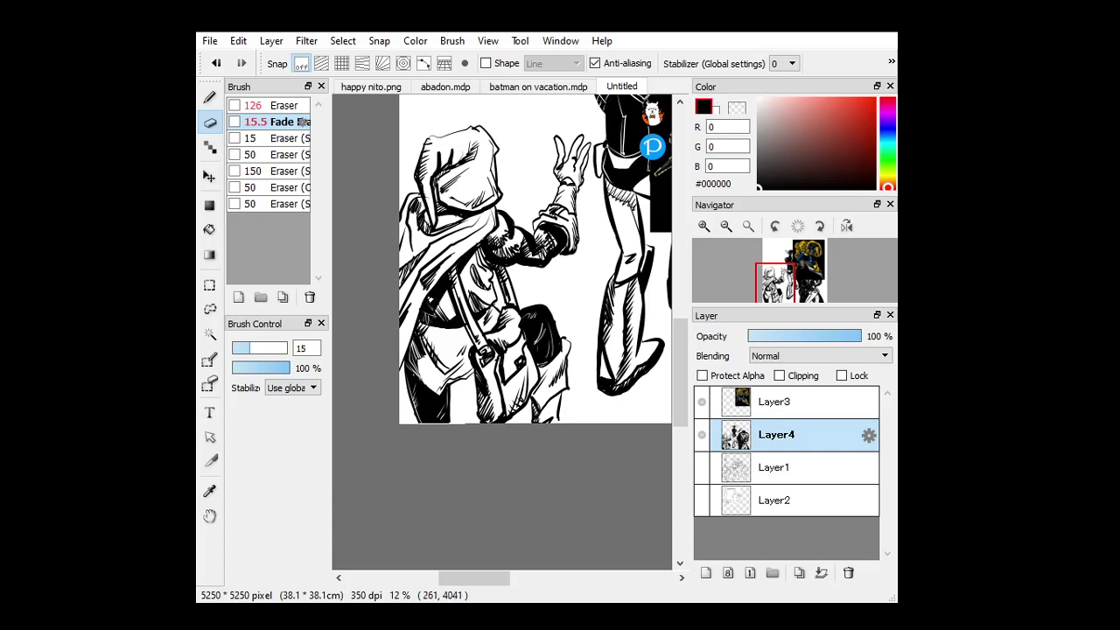
# Hide the Layer3 reference artwork and show the Layer1 sketch beneath the inks, with the whole canvas in view.
pyautogui.moveTo(680, 349); pyautogui.dragTo(680, 311)
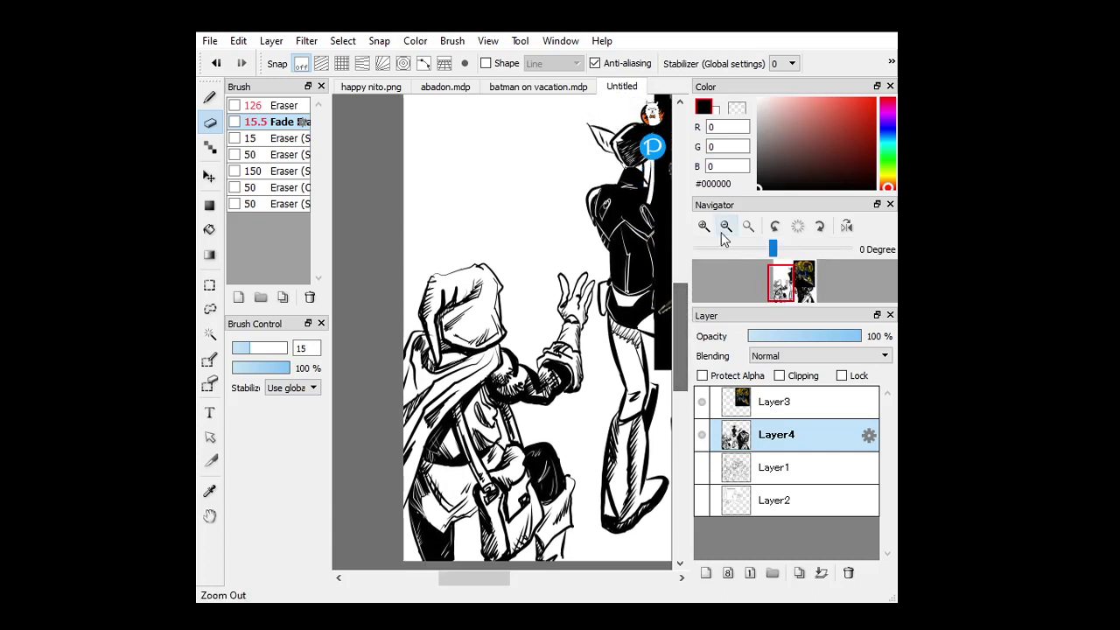
pyautogui.click(726, 226)
pyautogui.click(748, 226)
pyautogui.click(702, 401)
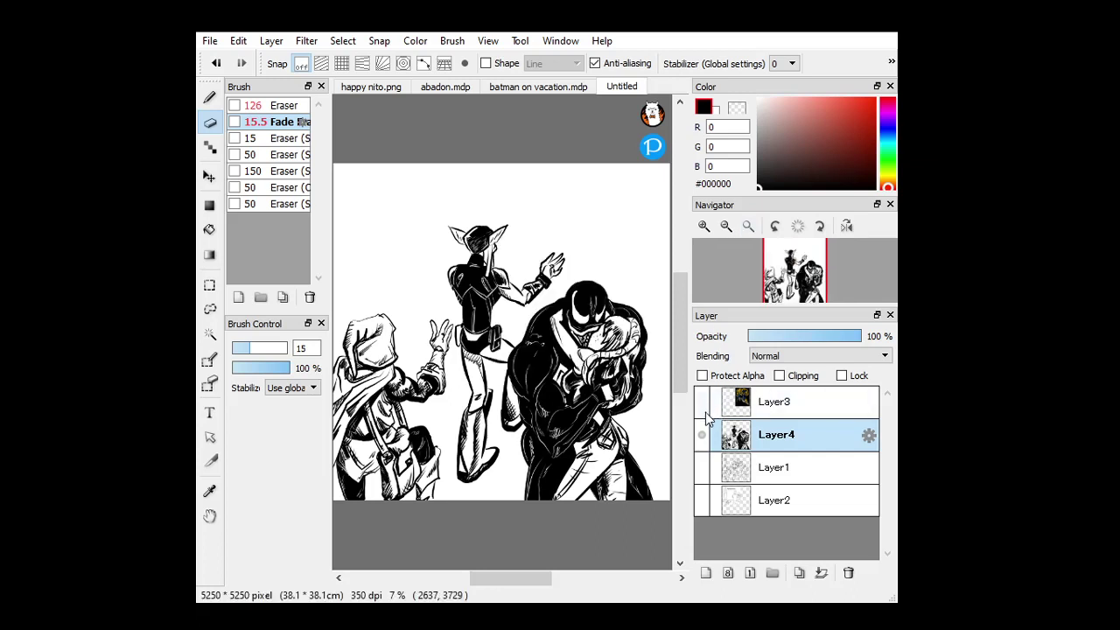
pyautogui.click(701, 467)
pyautogui.click(701, 468)
pyautogui.click(701, 467)
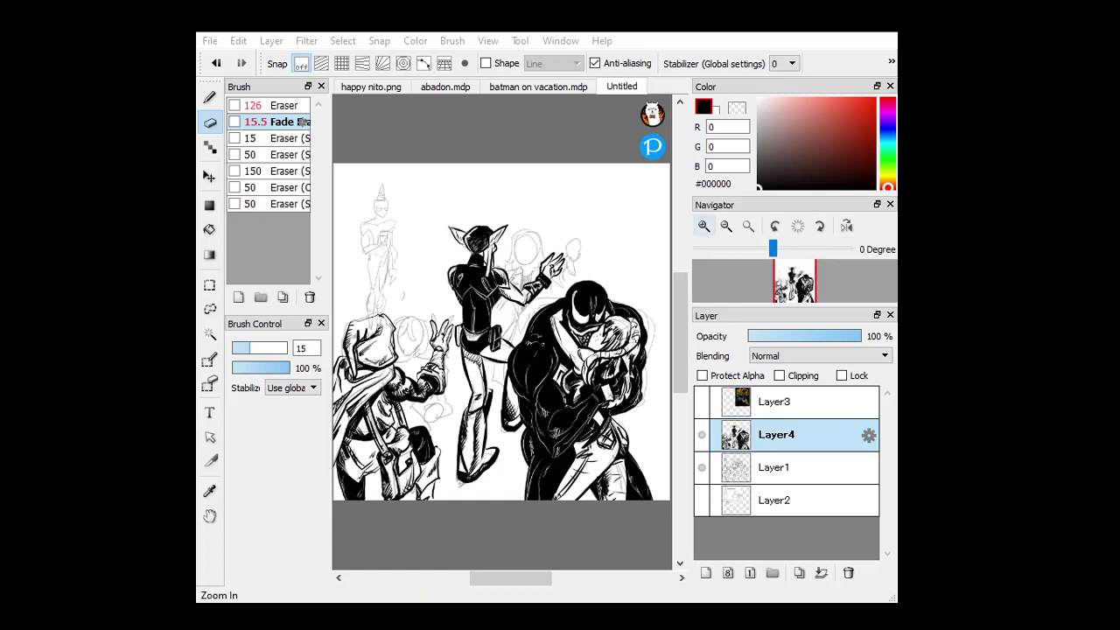
# Ink the face outline, squinting eye and open smile of the background woman behind the pointy-eared figure with Pen (Fade) at size 36.
pyautogui.click(704, 226)
pyautogui.click(703, 226)
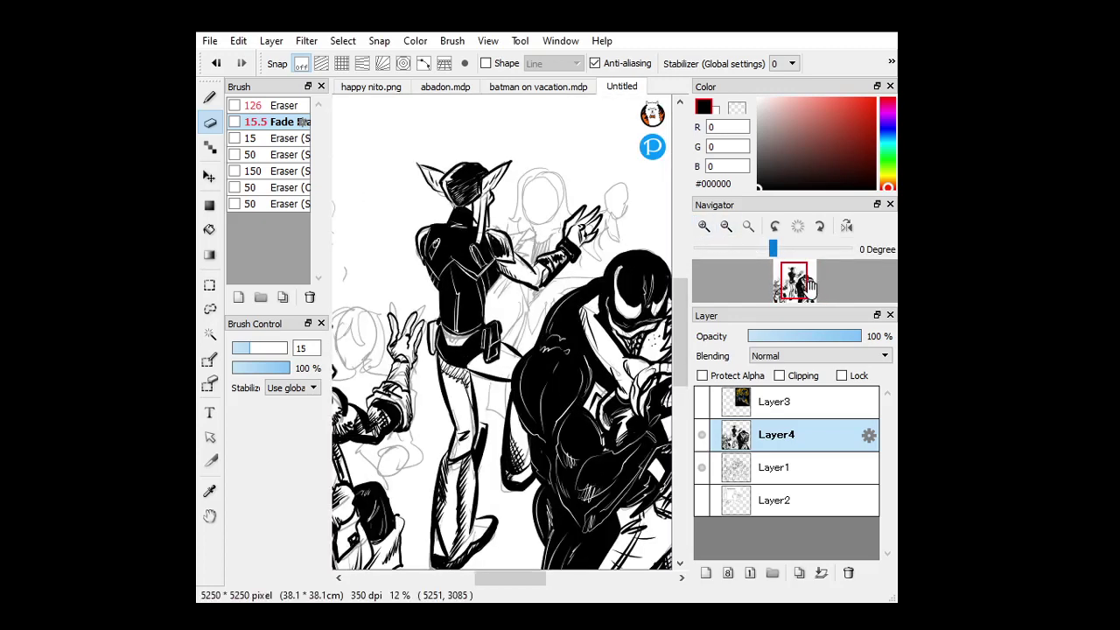
pyautogui.moveTo(810, 294); pyautogui.dragTo(798, 278)
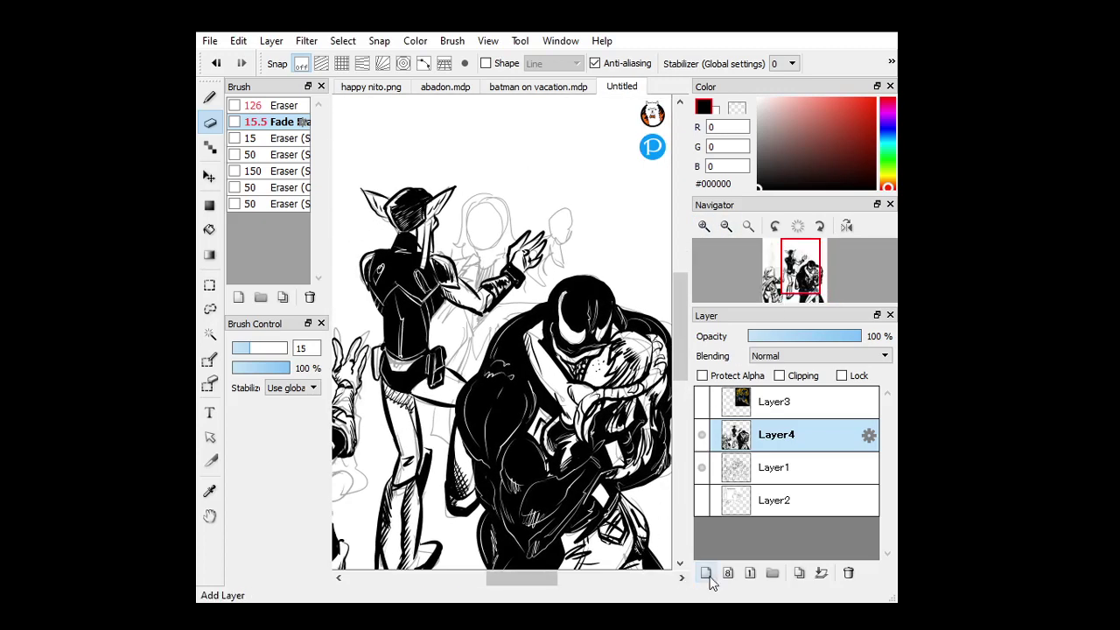
pyautogui.click(702, 435)
pyautogui.click(701, 435)
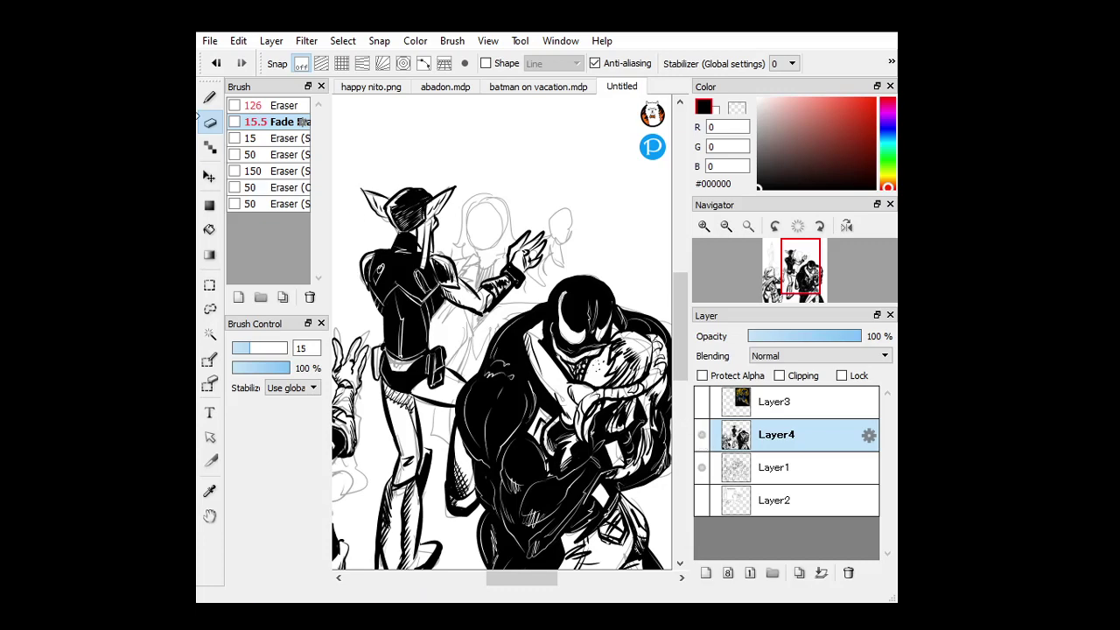
pyautogui.press('b')
pyautogui.click(702, 227)
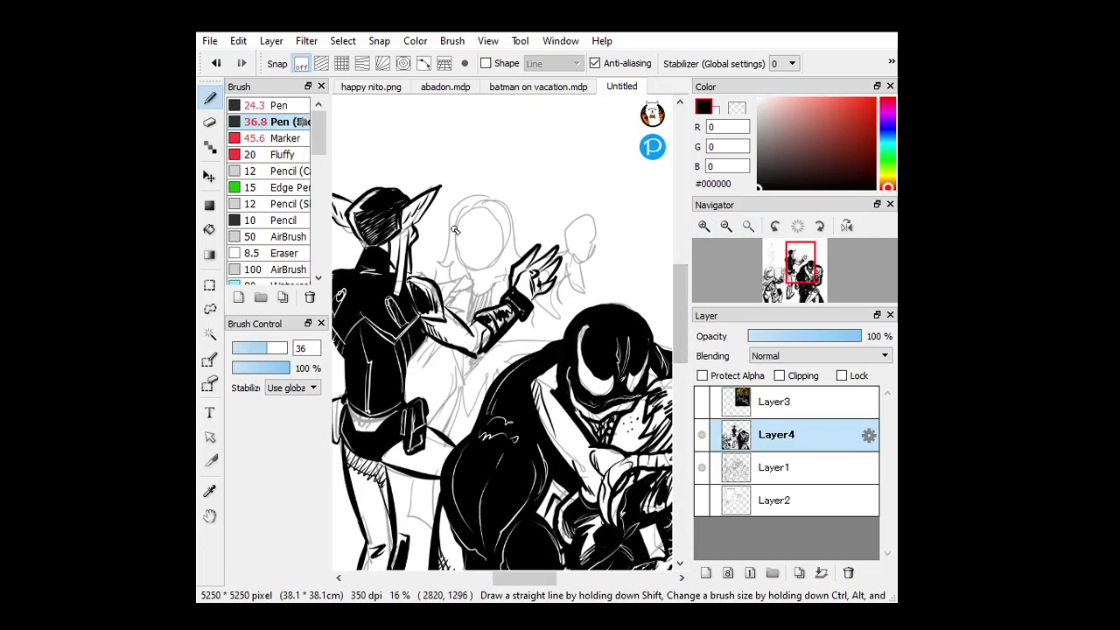
pyautogui.moveTo(456, 218)
pyautogui.mouseDown()
pyautogui.moveTo(462, 264)
pyautogui.moveTo(483, 274)
pyautogui.moveTo(505, 248)
pyautogui.mouseUp()
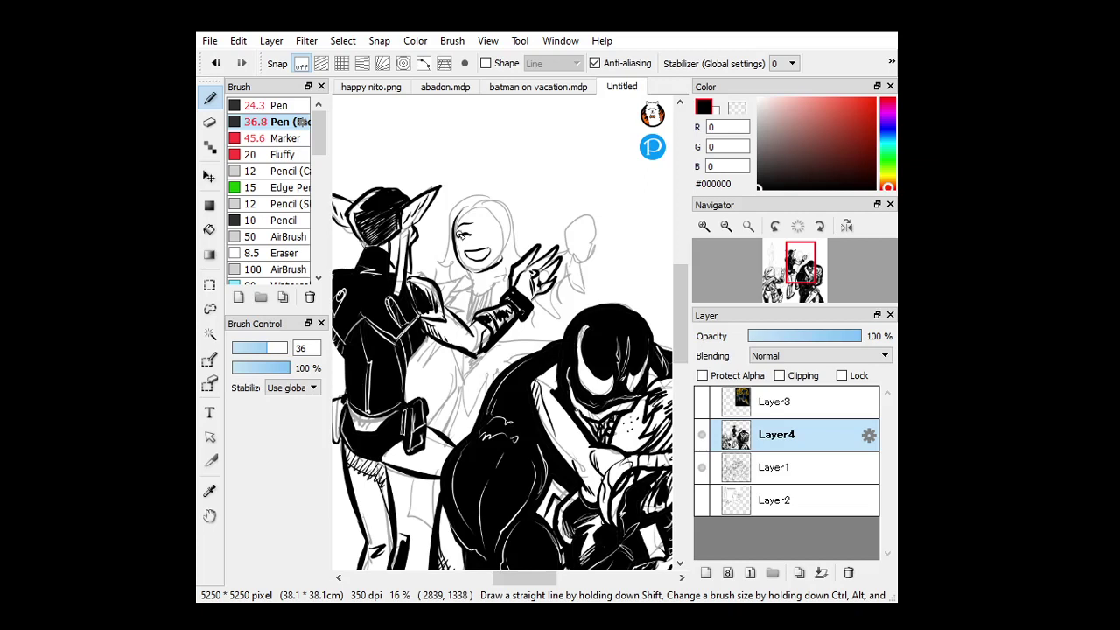
pyautogui.moveTo(472, 247); pyautogui.dragTo(489, 250)
# Ink the background woman's headband, fringe and flipped side hair, and add a solid black collar at her neck.
pyautogui.moveTo(453, 230)
pyautogui.mouseDown()
pyautogui.moveTo(504, 209)
pyautogui.moveTo(480, 205)
pyautogui.moveTo(508, 229)
pyautogui.moveTo(459, 206)
pyautogui.moveTo(482, 201)
pyautogui.moveTo(456, 210)
pyautogui.moveTo(452, 225)
pyautogui.moveTo(466, 215)
pyautogui.moveTo(493, 227)
pyautogui.moveTo(487, 219)
pyautogui.moveTo(484, 233)
pyautogui.moveTo(503, 219)
pyautogui.moveTo(522, 260)
pyautogui.mouseUp()
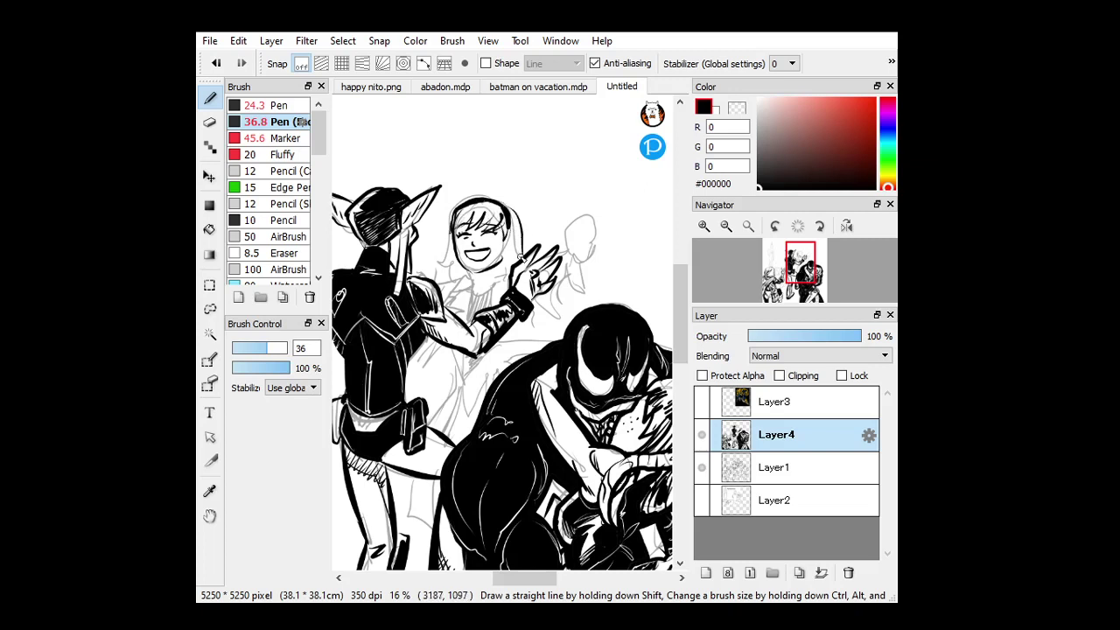
pyautogui.moveTo(508, 221)
pyautogui.mouseDown()
pyautogui.moveTo(509, 245)
pyautogui.moveTo(487, 277)
pyautogui.moveTo(495, 288)
pyautogui.mouseUp()
pyautogui.moveTo(450, 233)
pyautogui.mouseDown()
pyautogui.moveTo(432, 259)
pyautogui.moveTo(448, 261)
pyautogui.moveTo(442, 291)
pyautogui.moveTo(464, 268)
pyautogui.moveTo(499, 278)
pyautogui.mouseUp()
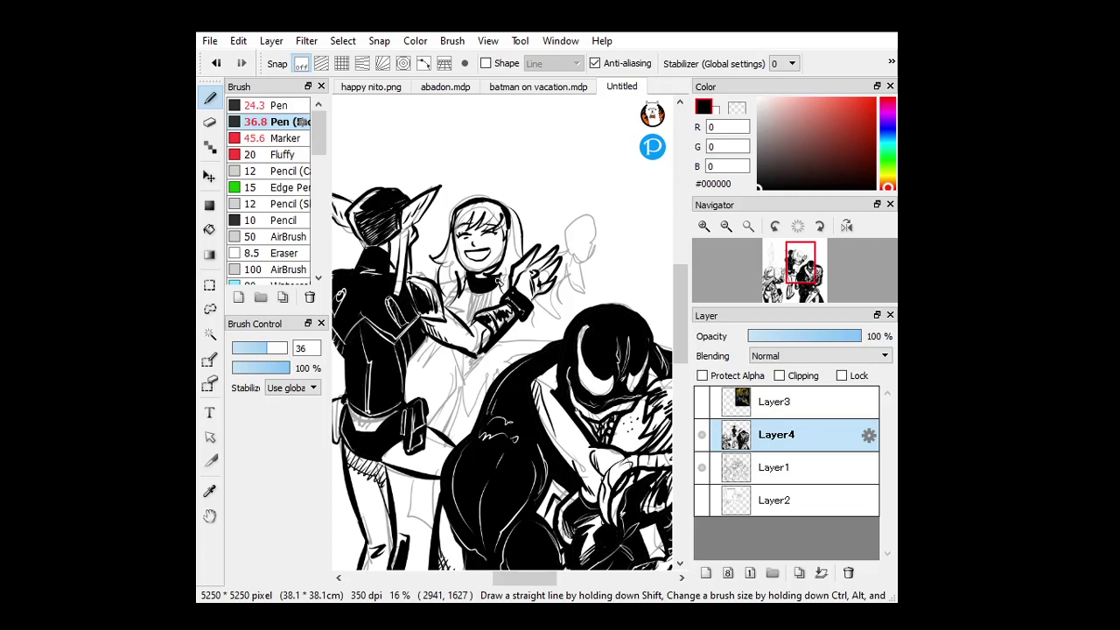
# Undo the last two strokes and ink the background woman's torso, jacket edges and waist with the Marker at size 45.
pyautogui.hotkey('ctrl', 'z')
pyautogui.hotkey('ctrl', 'z')
pyautogui.click(276, 138)
pyautogui.click(701, 469)
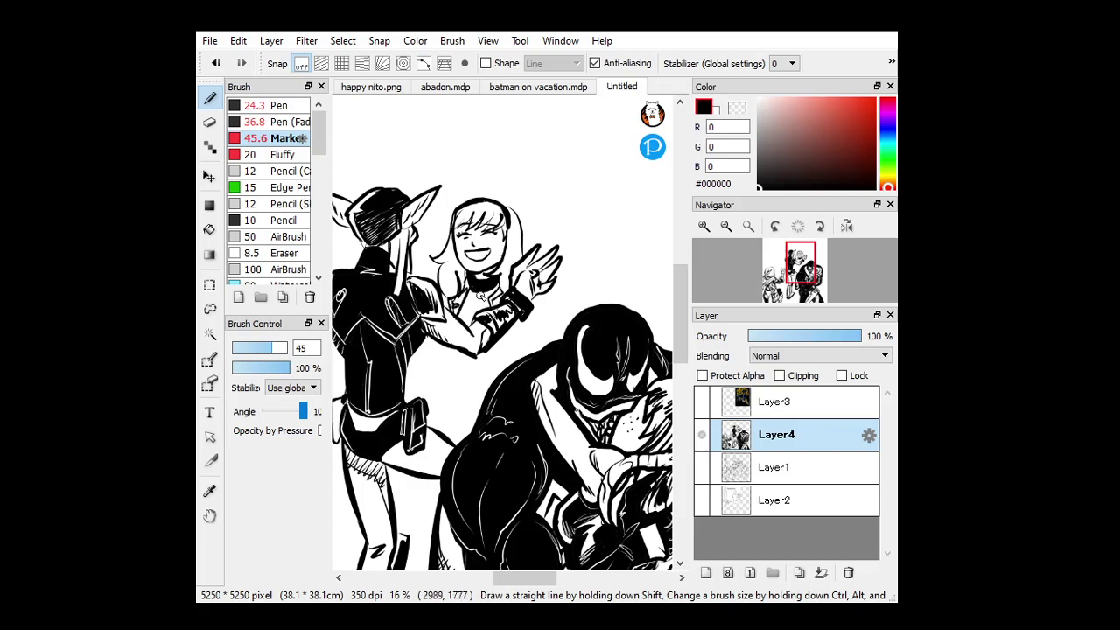
pyautogui.click(701, 471)
pyautogui.click(700, 469)
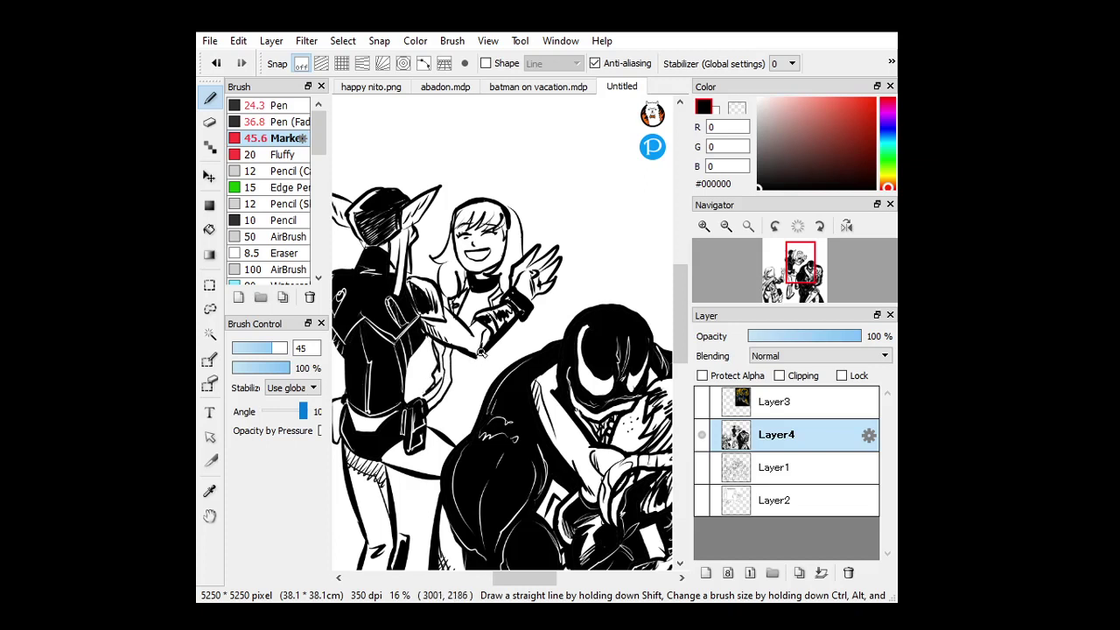
pyautogui.moveTo(479, 350)
pyautogui.mouseDown()
pyautogui.moveTo(479, 402)
pyautogui.moveTo(490, 348)
pyautogui.mouseUp()
pyautogui.moveTo(448, 383)
pyautogui.mouseDown()
pyautogui.moveTo(477, 393)
pyautogui.moveTo(446, 389)
pyautogui.moveTo(476, 401)
pyautogui.moveTo(451, 400)
pyautogui.moveTo(460, 430)
pyautogui.moveTo(444, 402)
pyautogui.moveTo(456, 431)
pyautogui.moveTo(428, 422)
pyautogui.mouseUp()
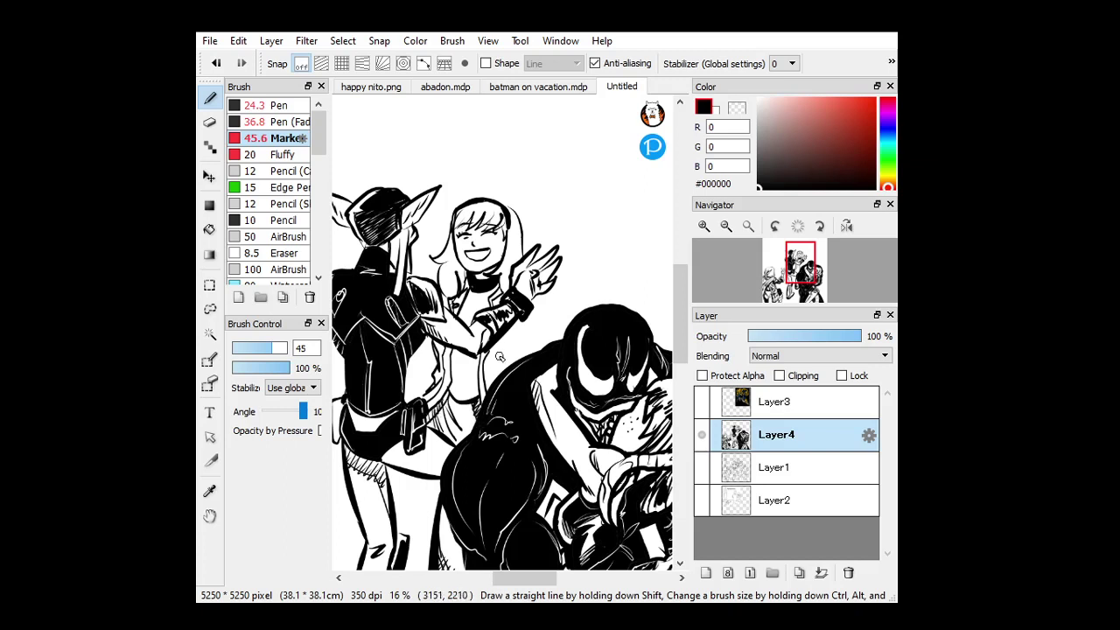
pyautogui.moveTo(501, 372); pyautogui.dragTo(509, 346)
# Over the Layer1 sketch, ink the background woman's other sleeve and raised hand, redoing the thumb and blackening the palm and wrist cuff.
pyautogui.click(701, 467)
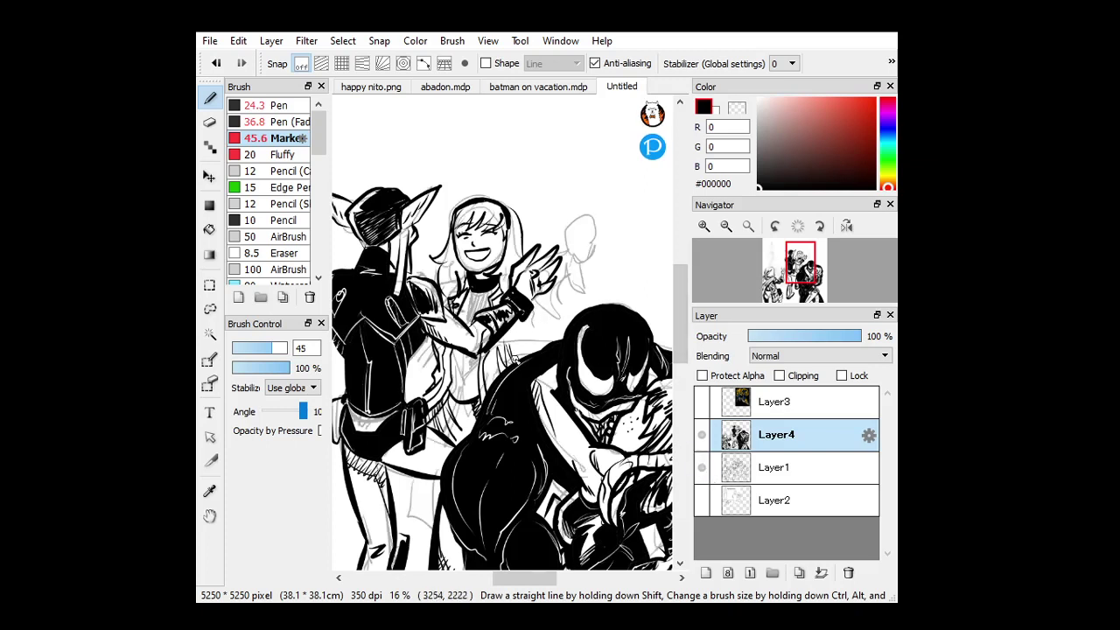
pyautogui.moveTo(515, 358)
pyautogui.mouseDown()
pyautogui.moveTo(539, 295)
pyautogui.moveTo(534, 338)
pyautogui.moveTo(561, 314)
pyautogui.moveTo(551, 323)
pyautogui.moveTo(560, 326)
pyautogui.moveTo(563, 299)
pyautogui.moveTo(571, 318)
pyautogui.moveTo(563, 267)
pyautogui.moveTo(569, 241)
pyautogui.moveTo(574, 277)
pyautogui.moveTo(580, 245)
pyautogui.mouseUp()
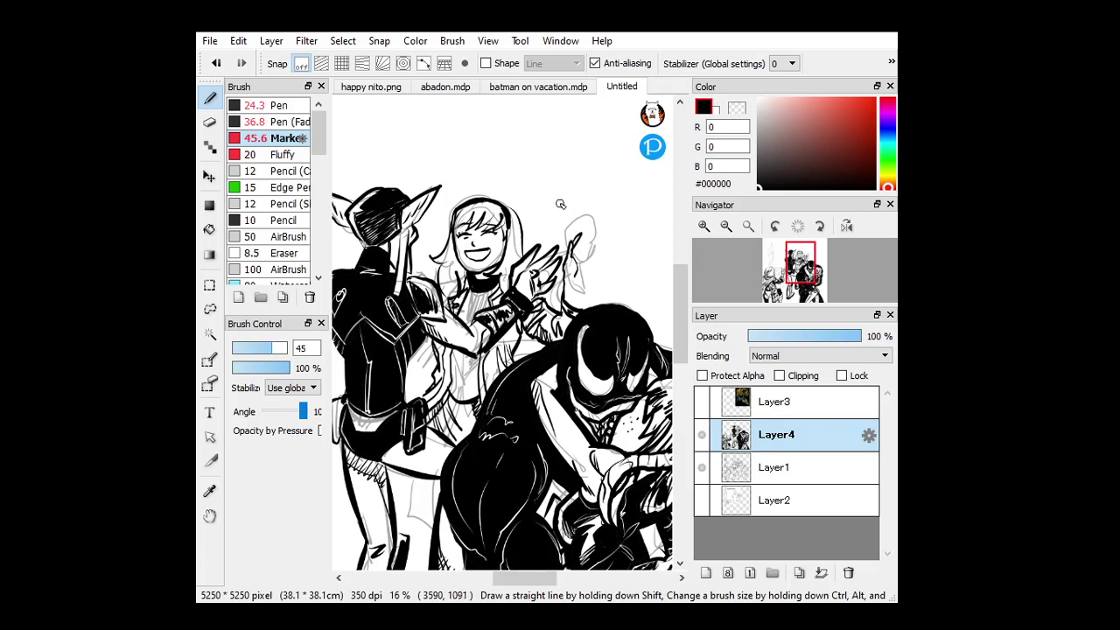
pyautogui.hotkey('ctrl', 'z')
pyautogui.hotkey('ctrl', 'z')
pyautogui.hotkey('ctrl', 'z')
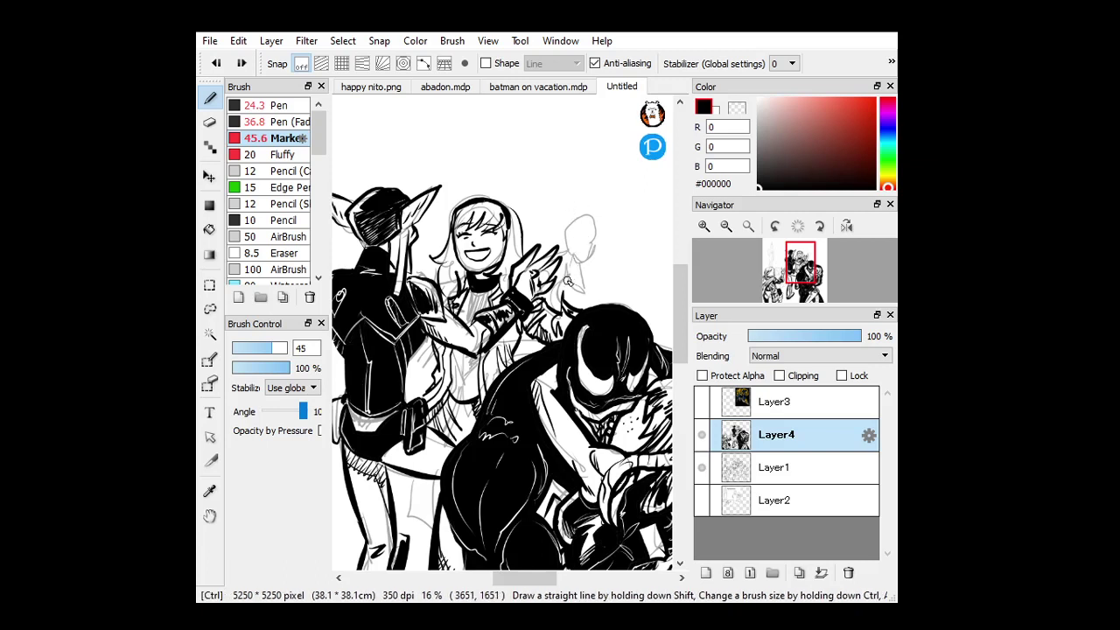
pyautogui.moveTo(567, 281)
pyautogui.mouseDown()
pyautogui.moveTo(576, 232)
pyautogui.moveTo(580, 274)
pyautogui.moveTo(580, 236)
pyautogui.moveTo(596, 263)
pyautogui.moveTo(583, 234)
pyautogui.moveTo(606, 256)
pyautogui.moveTo(584, 286)
pyautogui.moveTo(572, 285)
pyautogui.moveTo(588, 284)
pyautogui.moveTo(584, 306)
pyautogui.moveTo(576, 260)
pyautogui.mouseUp()
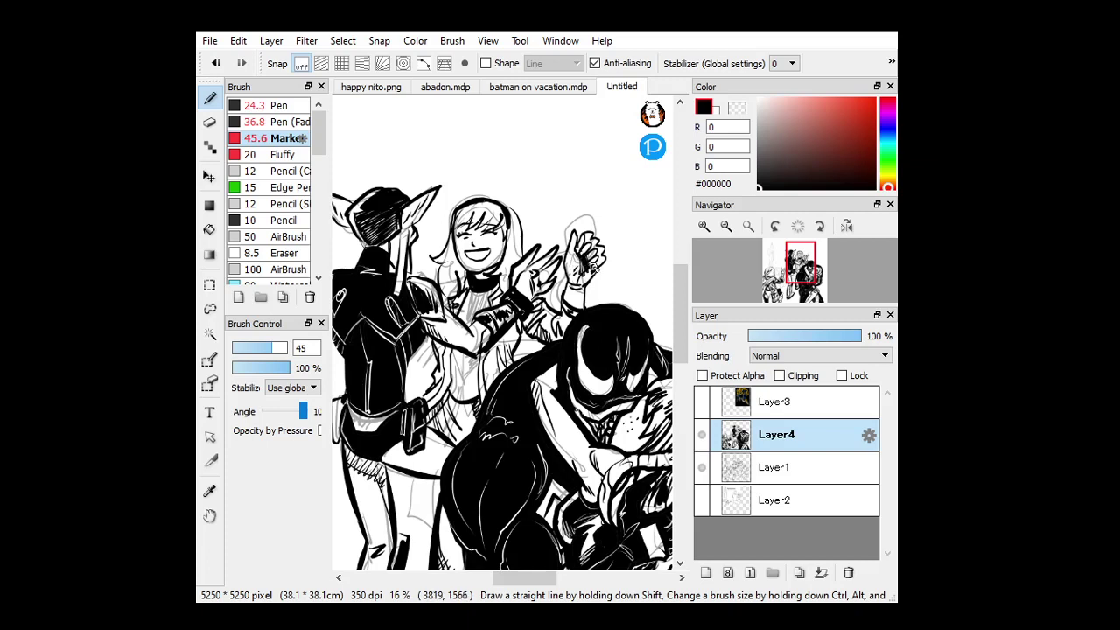
pyautogui.moveTo(603, 261)
pyautogui.mouseDown()
pyautogui.moveTo(577, 254)
pyautogui.moveTo(574, 283)
pyautogui.mouseUp()
pyautogui.moveTo(526, 578); pyautogui.dragTo(515, 579)
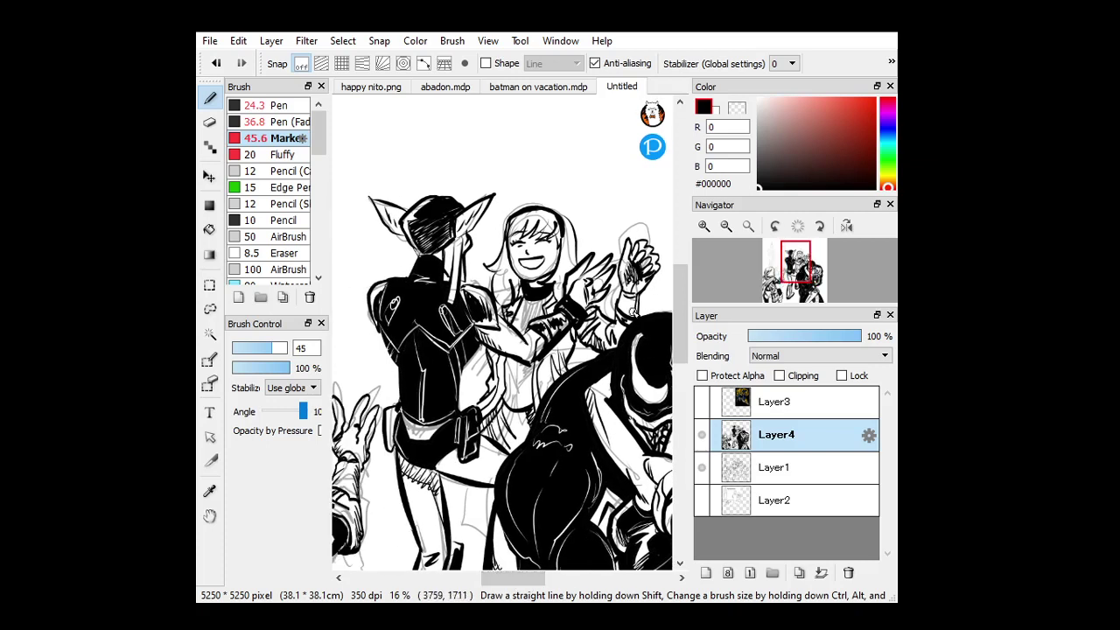
pyautogui.moveTo(618, 304); pyautogui.dragTo(639, 315)
pyautogui.moveTo(629, 260); pyautogui.dragTo(632, 278)
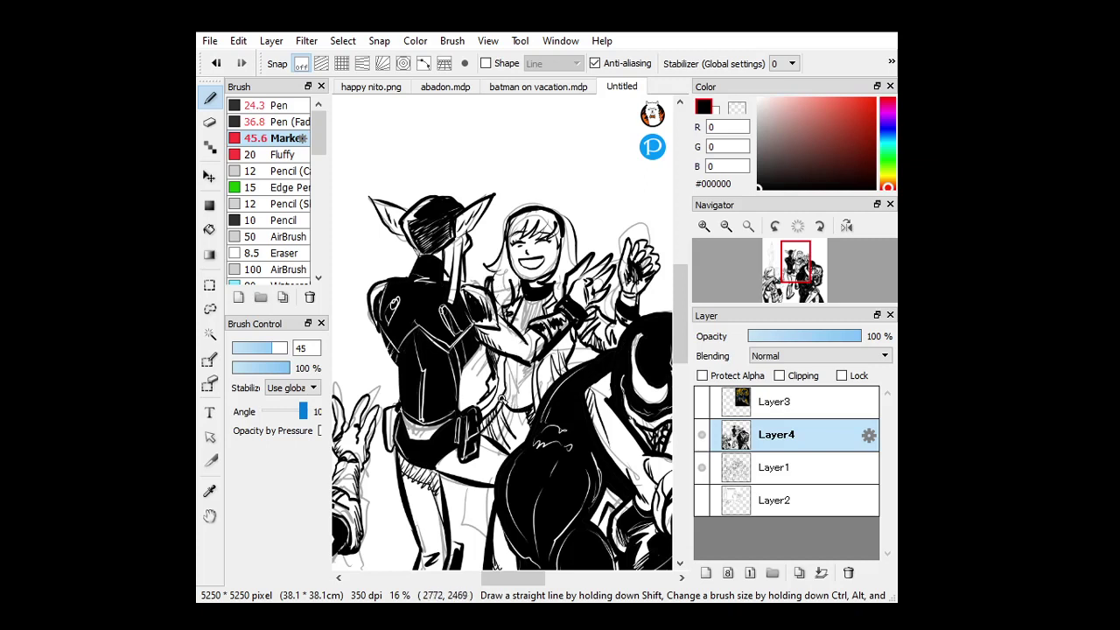
# Hatch the background woman's jacket, hide the Layer1 sketch and add strands to her side hair.
pyautogui.moveTo(505, 381); pyautogui.dragTo(495, 408)
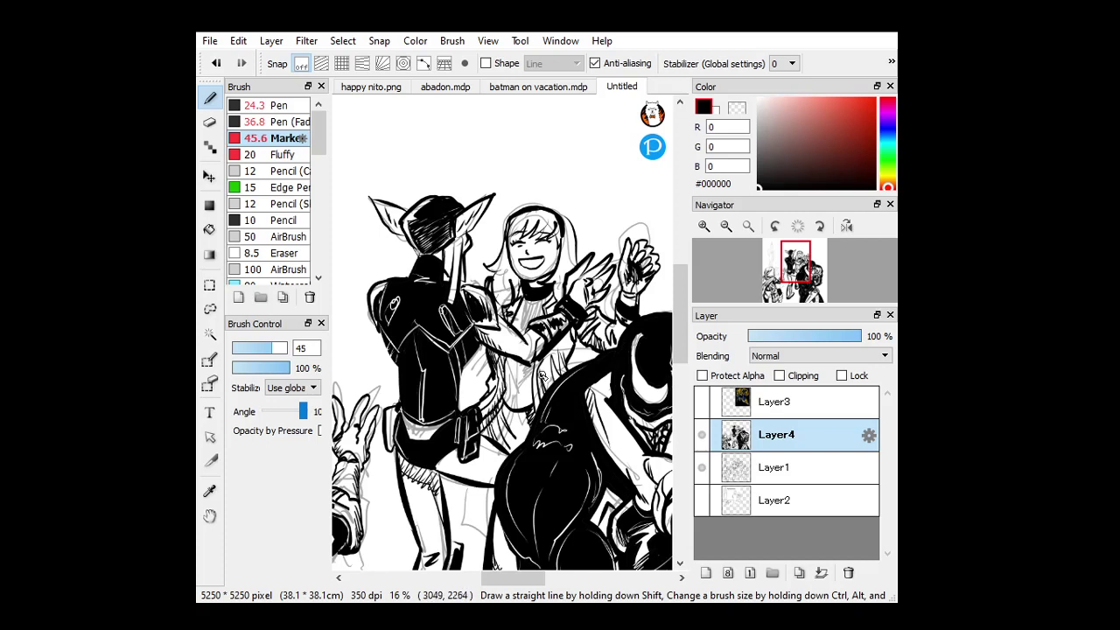
pyautogui.click(701, 467)
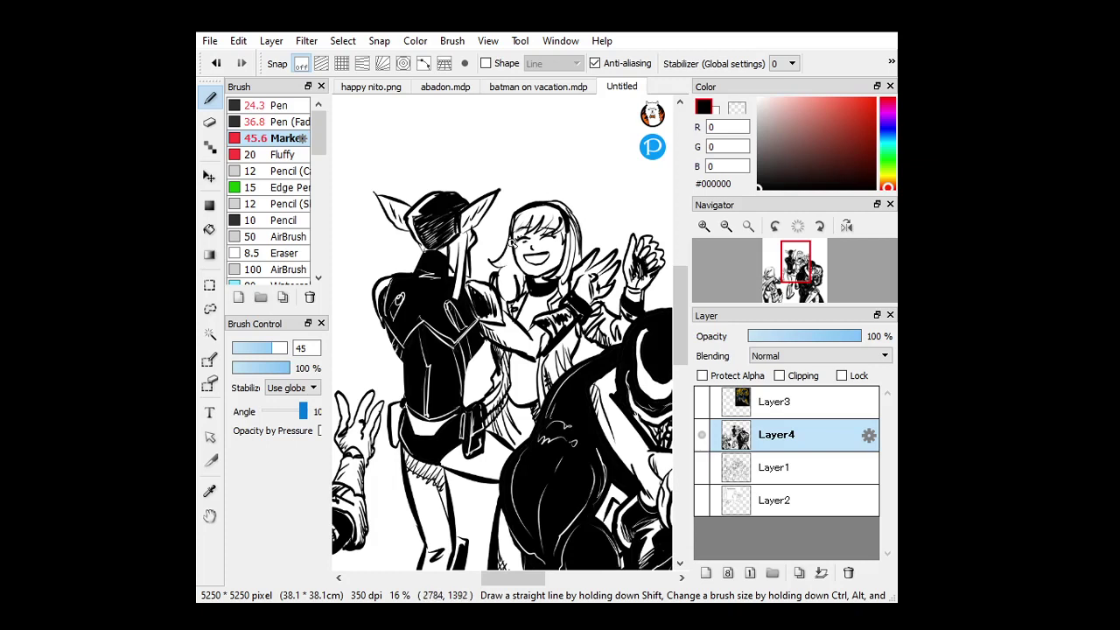
pyautogui.moveTo(507, 253); pyautogui.dragTo(507, 299)
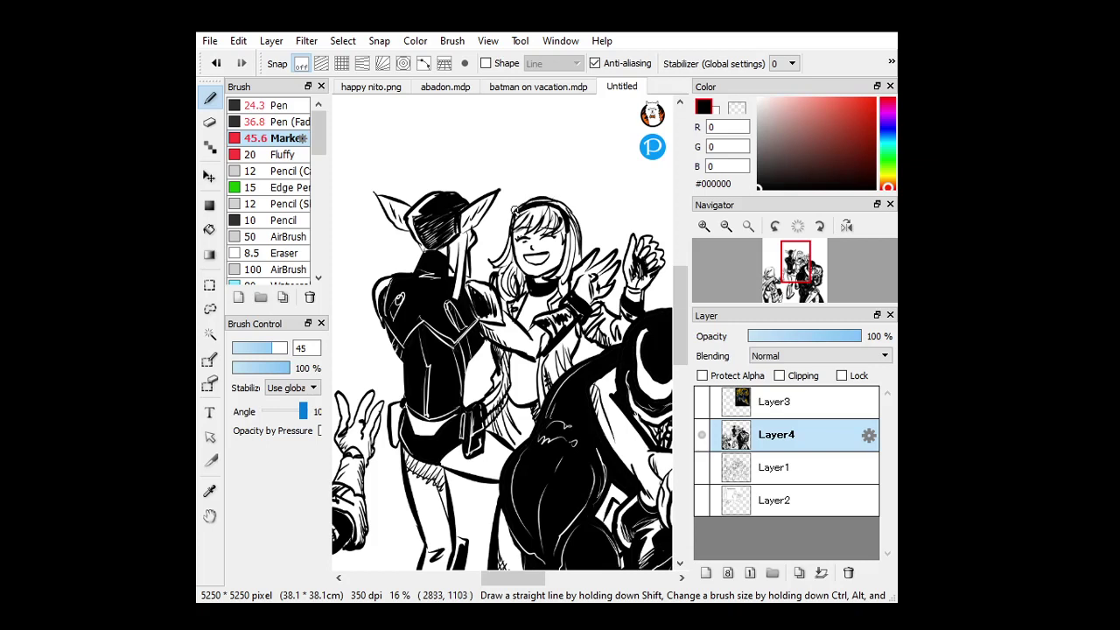
# Fill the background woman's top with black using the Bucket and scratch highlights into it with the Fade Eraser at size 9.6.
pyautogui.click(725, 226)
pyautogui.click(209, 230)
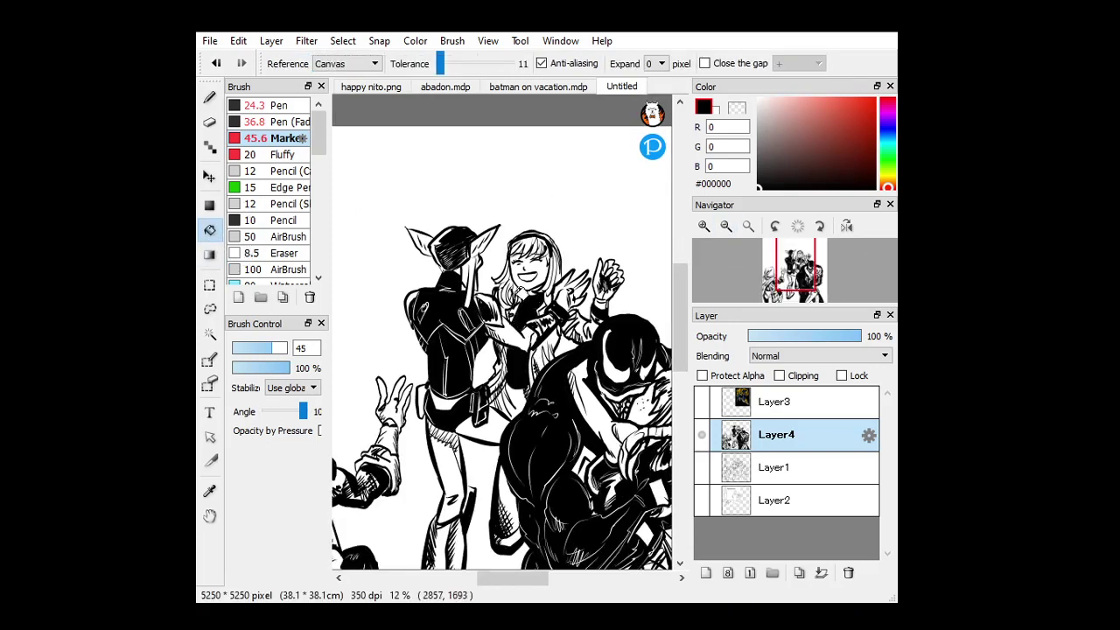
pyautogui.click(209, 122)
pyautogui.moveTo(247, 350); pyautogui.dragTo(243, 349)
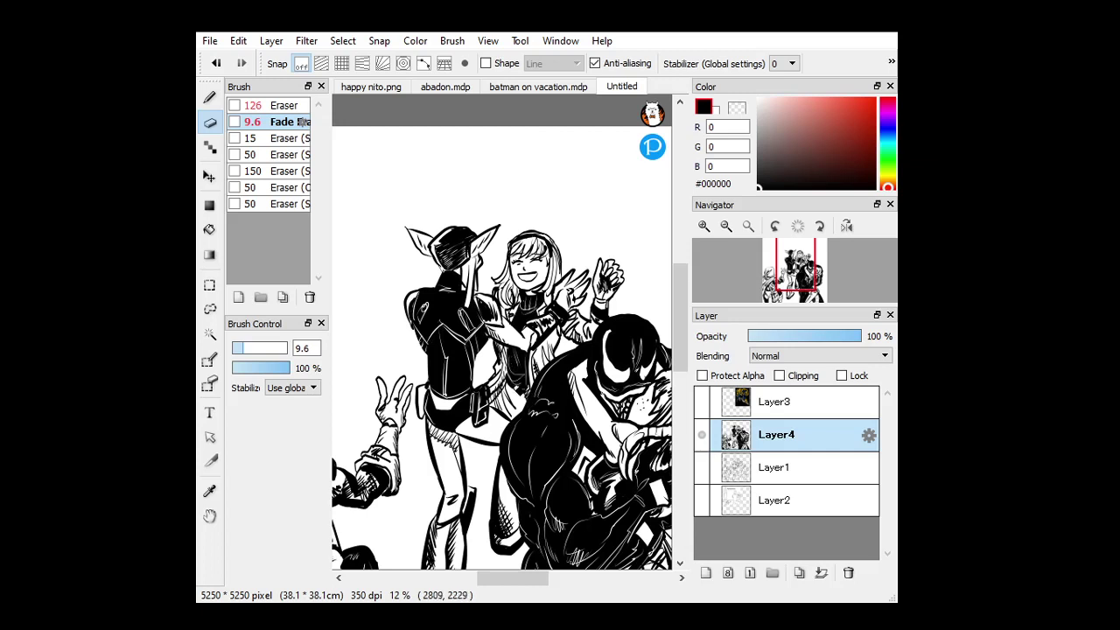
# Ink and hatch the background woman's hip and leg behind the pointy-eared figure with the Marker at size 45.
pyautogui.scroll(-3, 674, 332)
pyautogui.press('b')
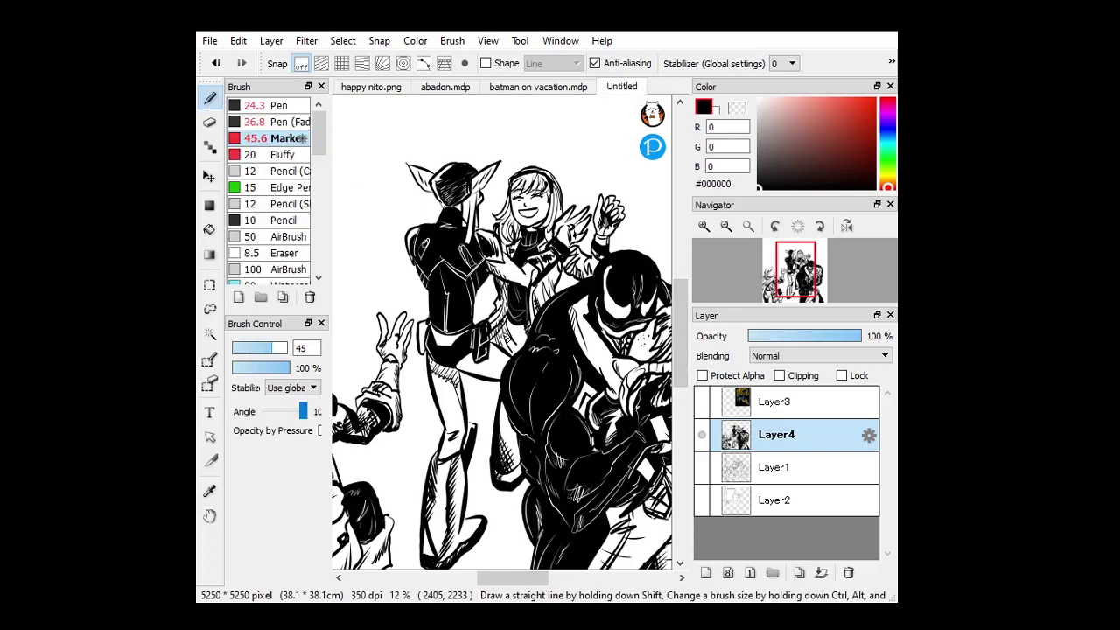
pyautogui.moveTo(523, 334); pyautogui.dragTo(511, 349)
pyautogui.moveTo(479, 383); pyautogui.dragTo(497, 415)
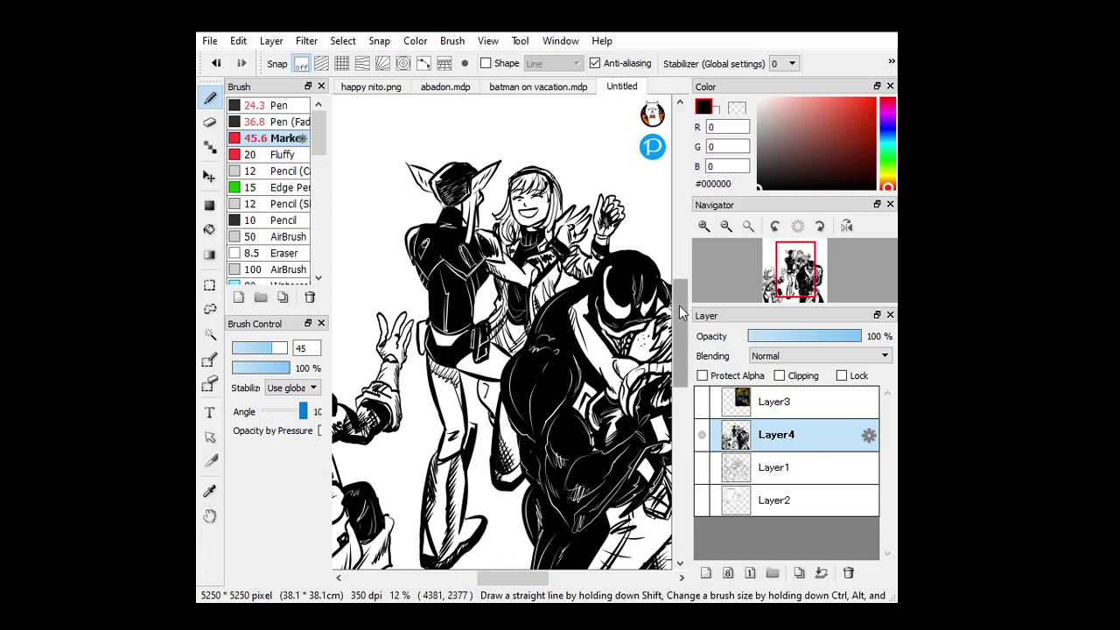
pyautogui.moveTo(483, 386)
pyautogui.mouseDown()
pyautogui.moveTo(492, 391)
pyautogui.moveTo(475, 369)
pyautogui.mouseUp()
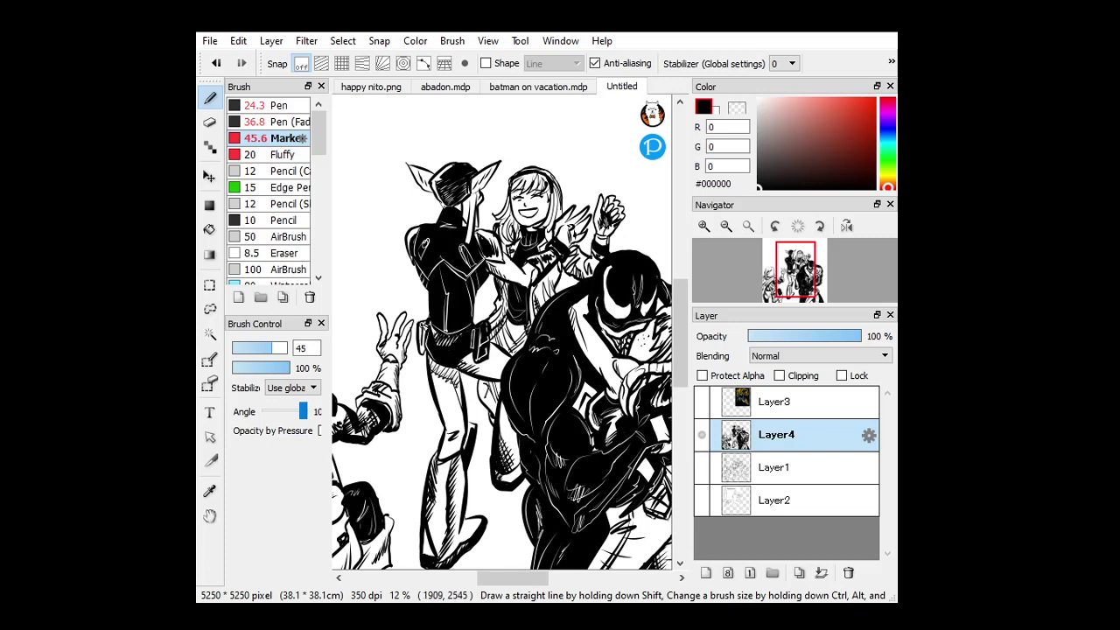
# Show the Layer1 sketch beneath the inks with the hooded figure's side of the canvas in view.
pyautogui.click(725, 225)
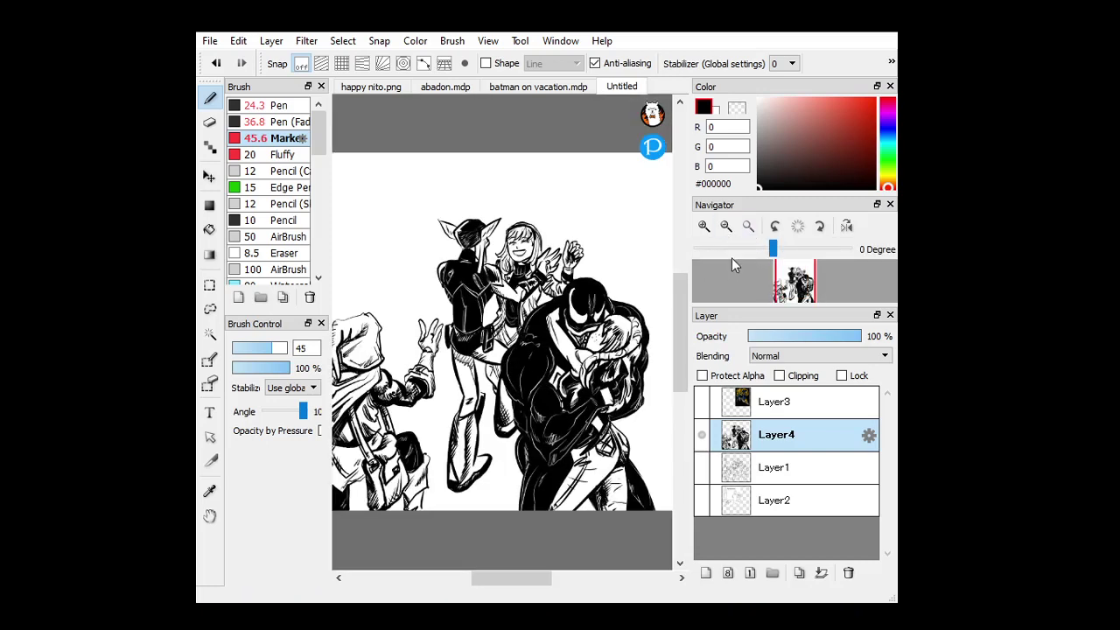
pyautogui.click(792, 289)
pyautogui.moveTo(792, 289); pyautogui.dragTo(787, 284)
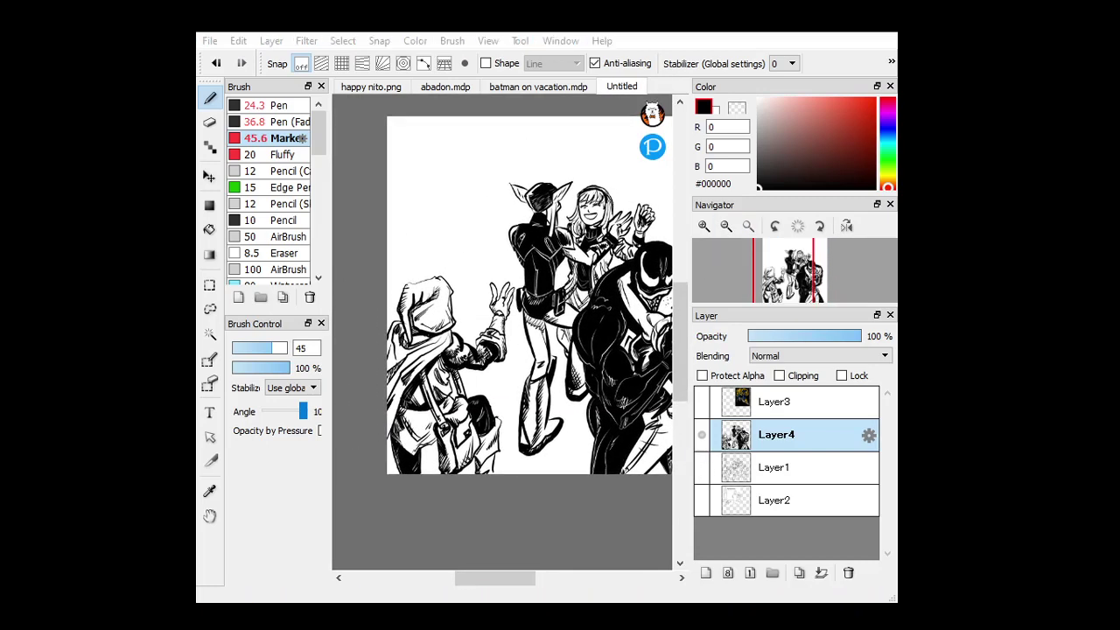
pyautogui.click(701, 469)
pyautogui.click(702, 469)
pyautogui.click(701, 469)
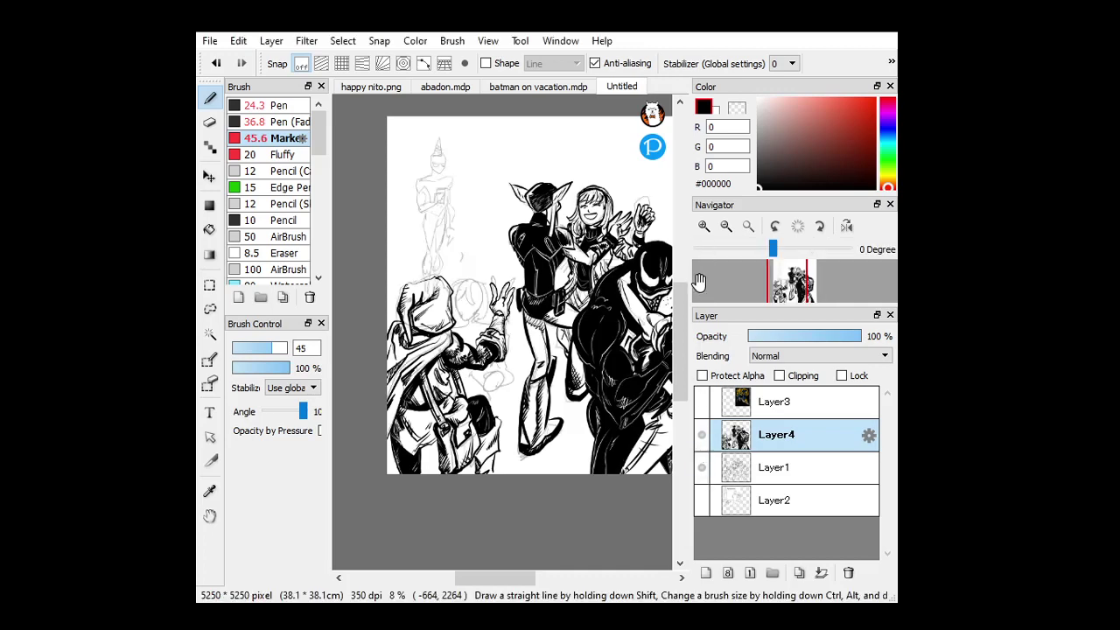
# Ink the jaw, brows, eyes, nose and smiling mouth of the partygoer beside the hooded figure.
pyautogui.click(704, 227)
pyautogui.moveTo(495, 578); pyautogui.dragTo(489, 579)
pyautogui.click(703, 226)
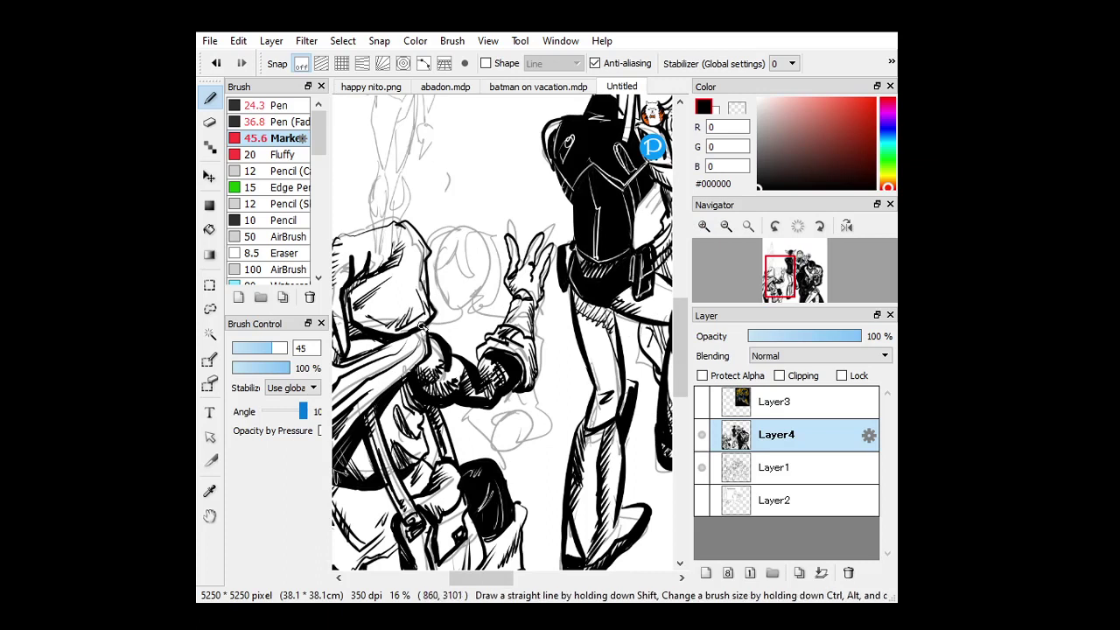
pyautogui.moveTo(434, 263)
pyautogui.mouseDown()
pyautogui.moveTo(454, 312)
pyautogui.moveTo(482, 295)
pyautogui.mouseUp()
pyautogui.scroll(2, 458, 286)
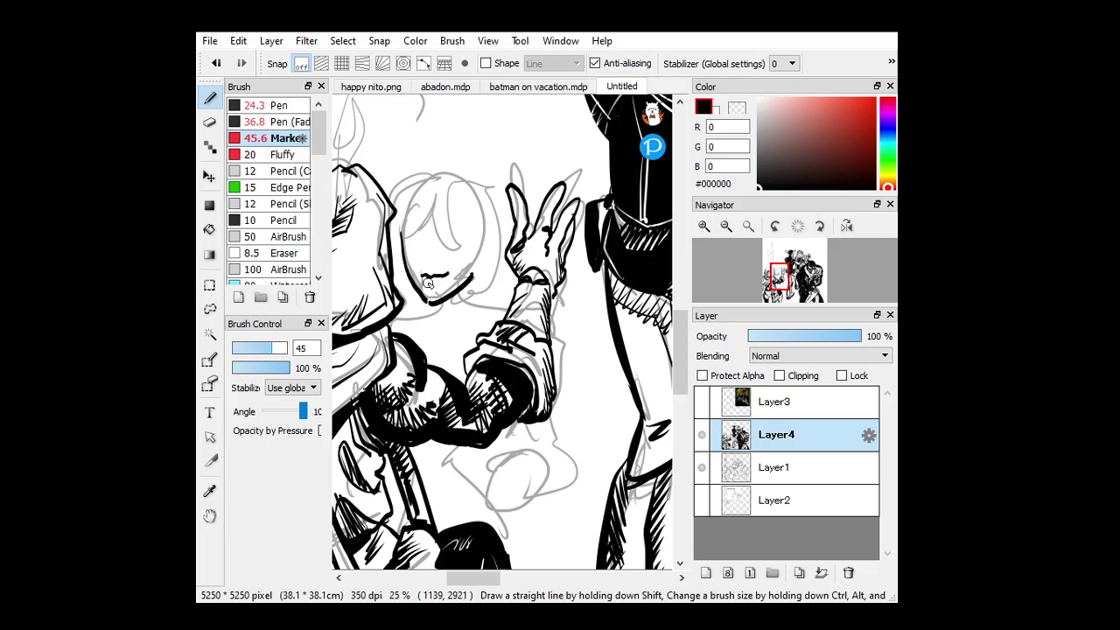
pyautogui.moveTo(426, 283); pyautogui.dragTo(433, 284)
pyautogui.moveTo(406, 237)
pyautogui.mouseDown()
pyautogui.moveTo(423, 251)
pyautogui.moveTo(460, 240)
pyautogui.moveTo(449, 249)
pyautogui.mouseUp()
pyautogui.scroll(-4, 427, 225)
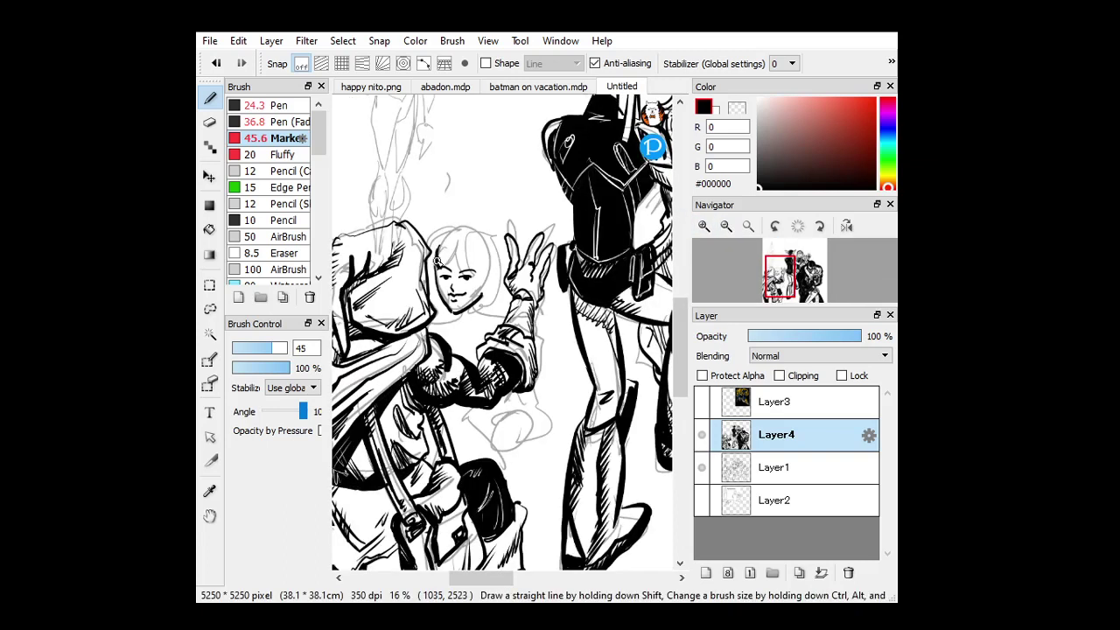
# Ink the partygoer's fringed short hair, neck and collar, and the bent arm with its clenched hand.
pyautogui.moveTo(450, 263)
pyautogui.mouseDown()
pyautogui.moveTo(484, 268)
pyautogui.moveTo(437, 243)
pyautogui.moveTo(479, 226)
pyautogui.moveTo(498, 238)
pyautogui.moveTo(510, 298)
pyautogui.moveTo(482, 298)
pyautogui.moveTo(490, 273)
pyautogui.moveTo(491, 287)
pyautogui.mouseUp()
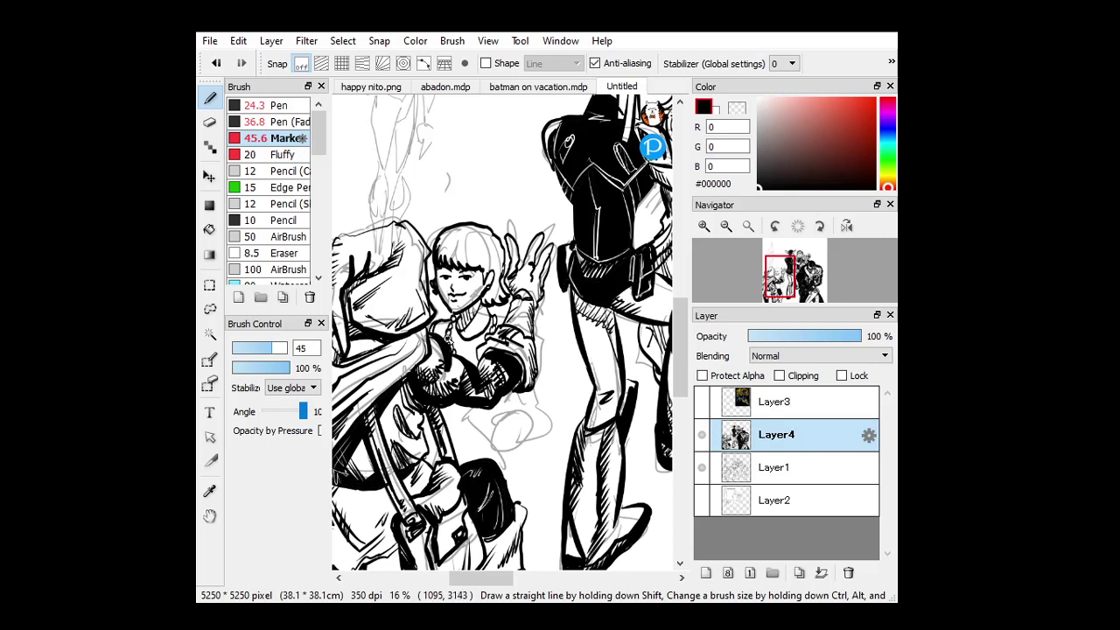
pyautogui.scroll(-2, 521, 330)
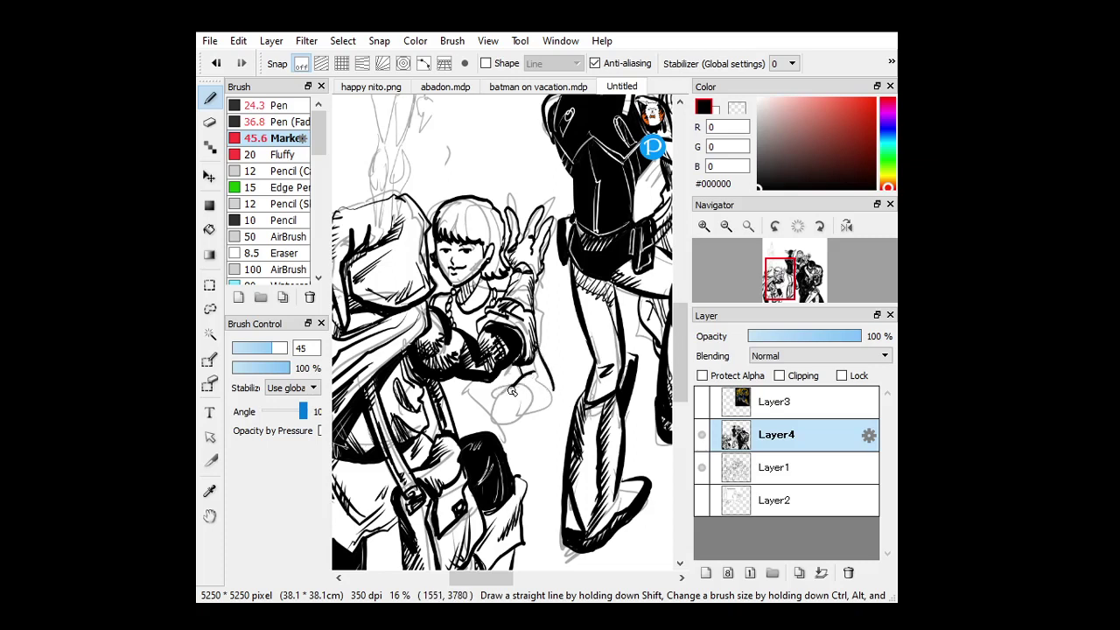
pyautogui.moveTo(488, 391)
pyautogui.mouseDown()
pyautogui.moveTo(500, 411)
pyautogui.moveTo(511, 391)
pyautogui.moveTo(507, 407)
pyautogui.moveTo(486, 395)
pyautogui.moveTo(512, 416)
pyautogui.moveTo(547, 391)
pyautogui.moveTo(545, 375)
pyautogui.moveTo(552, 388)
pyautogui.moveTo(527, 400)
pyautogui.mouseUp()
# Ink the partygoer's belt with a square buckle, and the leg and foot below it.
pyautogui.scroll(-2, 682, 350)
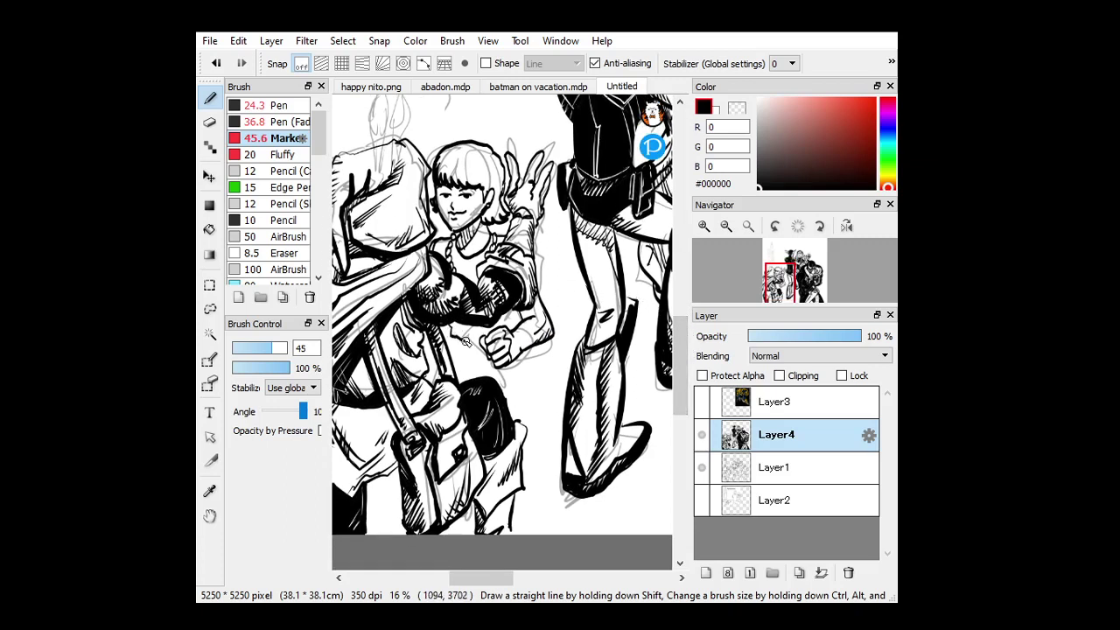
pyautogui.moveTo(454, 355)
pyautogui.mouseDown()
pyautogui.moveTo(479, 357)
pyautogui.moveTo(463, 367)
pyautogui.moveTo(458, 354)
pyautogui.moveTo(464, 364)
pyautogui.mouseUp()
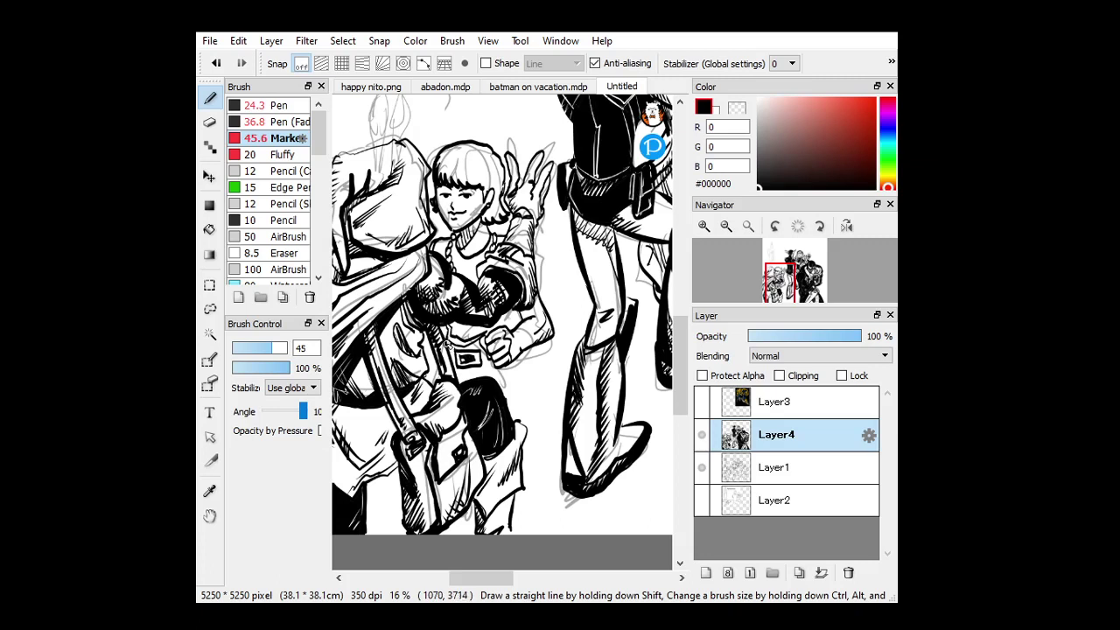
pyautogui.click(725, 225)
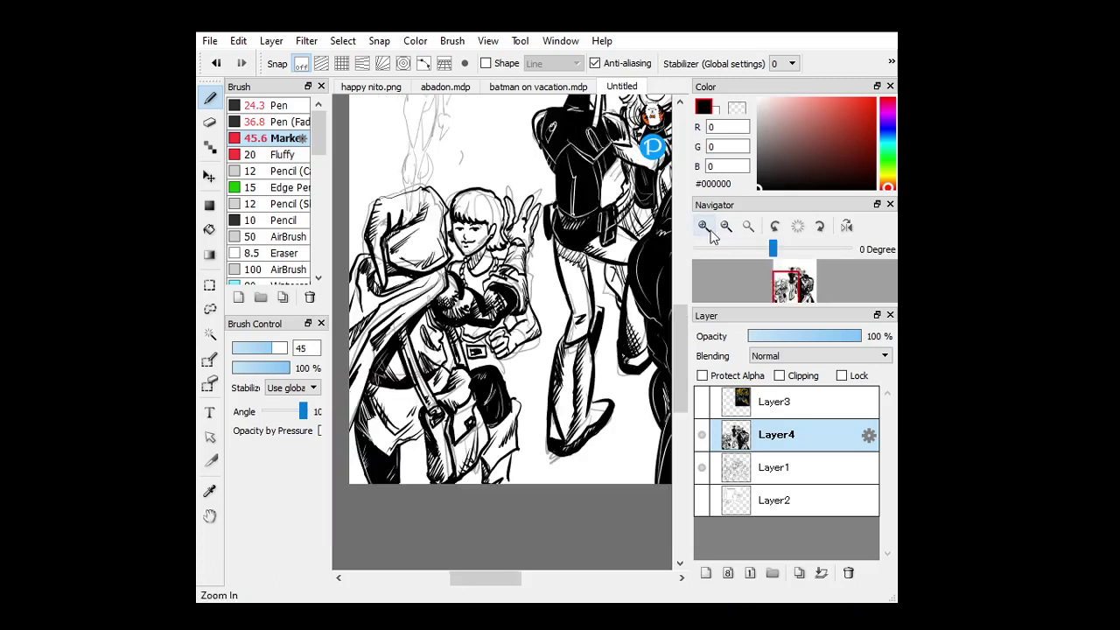
pyautogui.moveTo(519, 351); pyautogui.dragTo(519, 403)
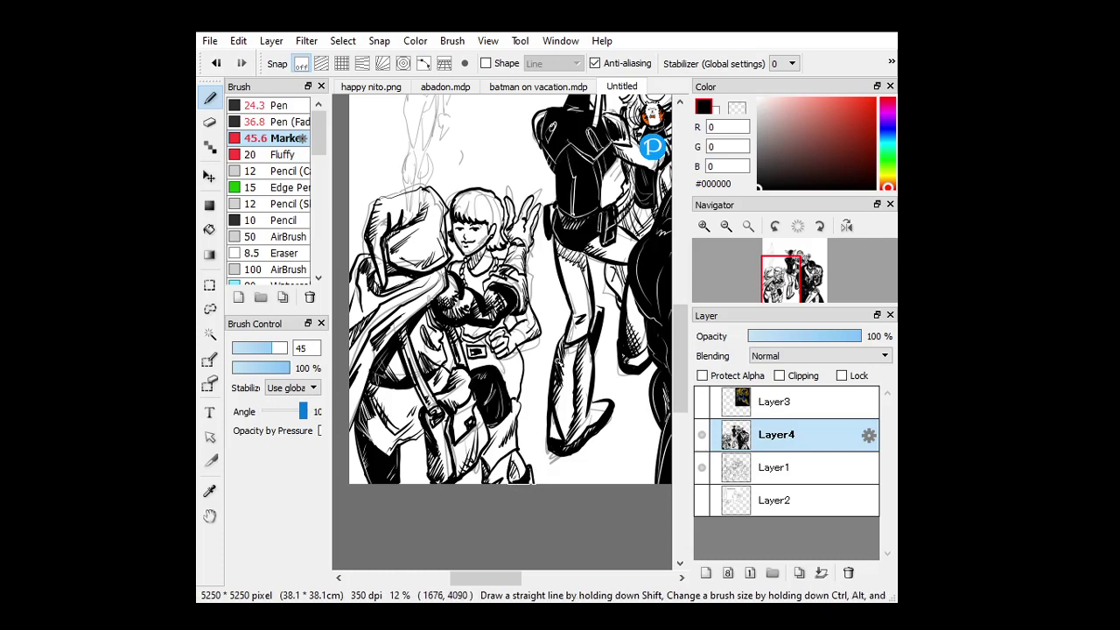
# Hide the Layer1 sketch and fill the partygoer's hair, top and trousers with black using the Bucket.
pyautogui.click(705, 467)
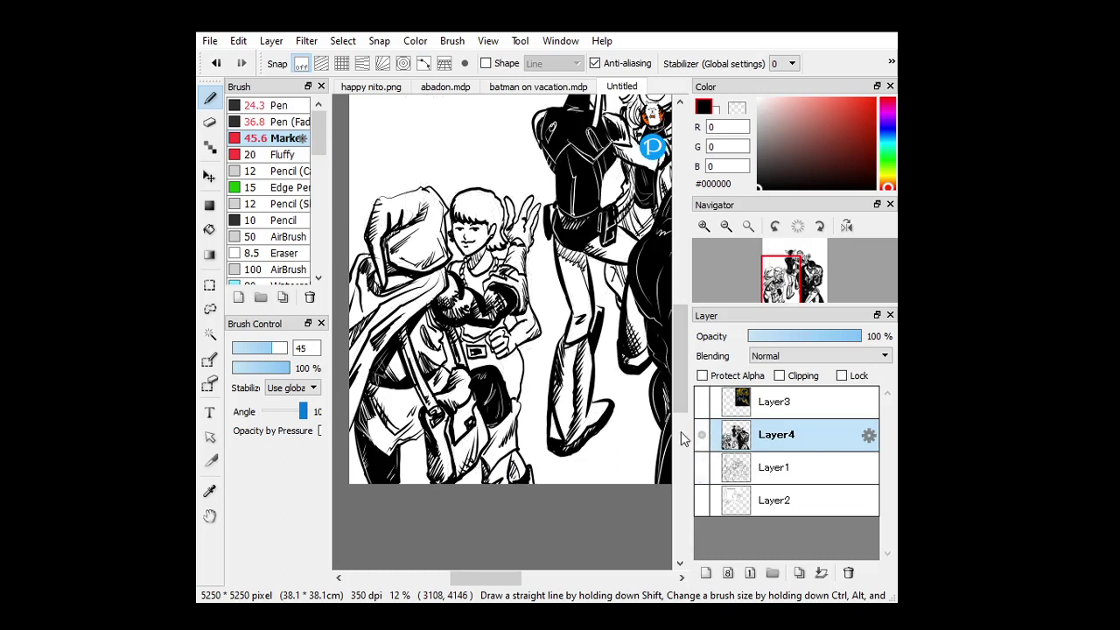
pyautogui.click(210, 229)
pyautogui.click(477, 199)
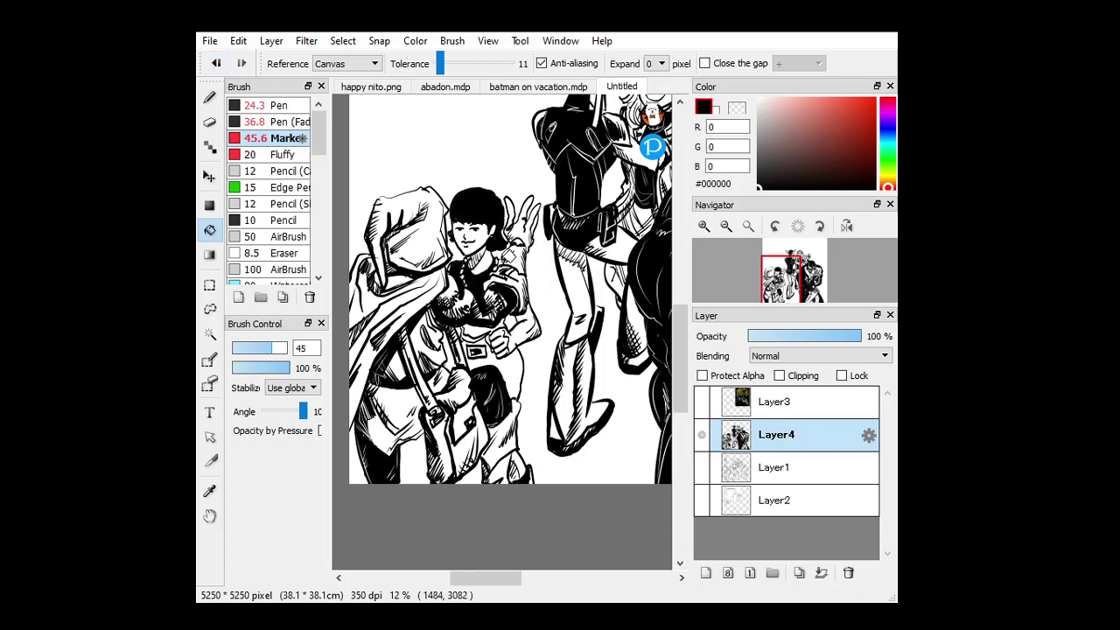
pyautogui.click(481, 344)
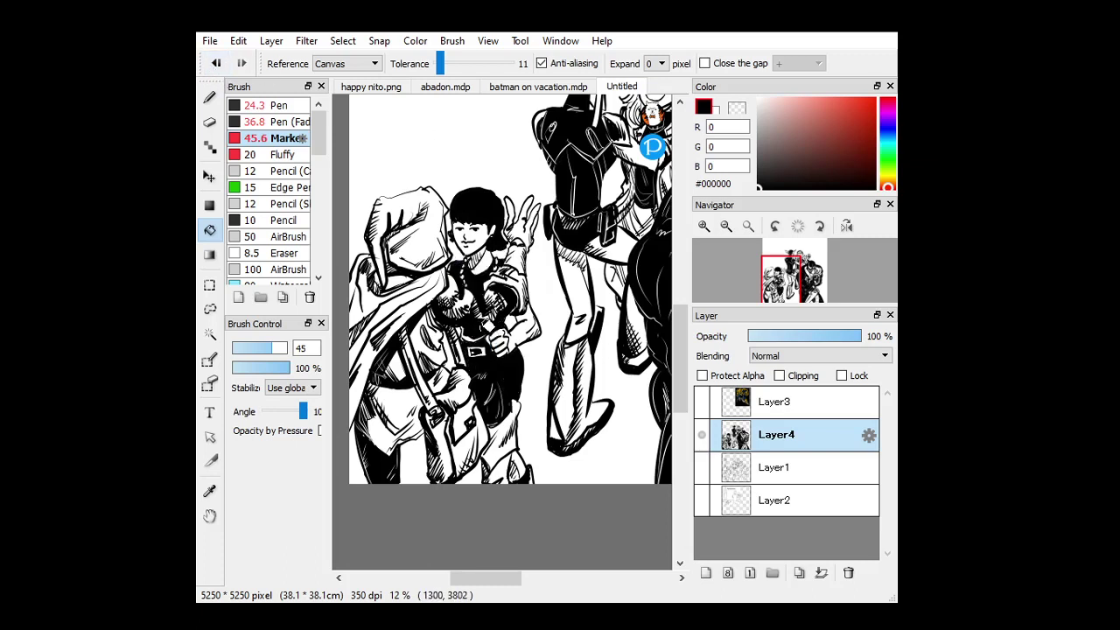
# Scratch highlights into the partygoer's black clothing with the Fade Eraser at sizes 6 and 19.
pyautogui.click(210, 122)
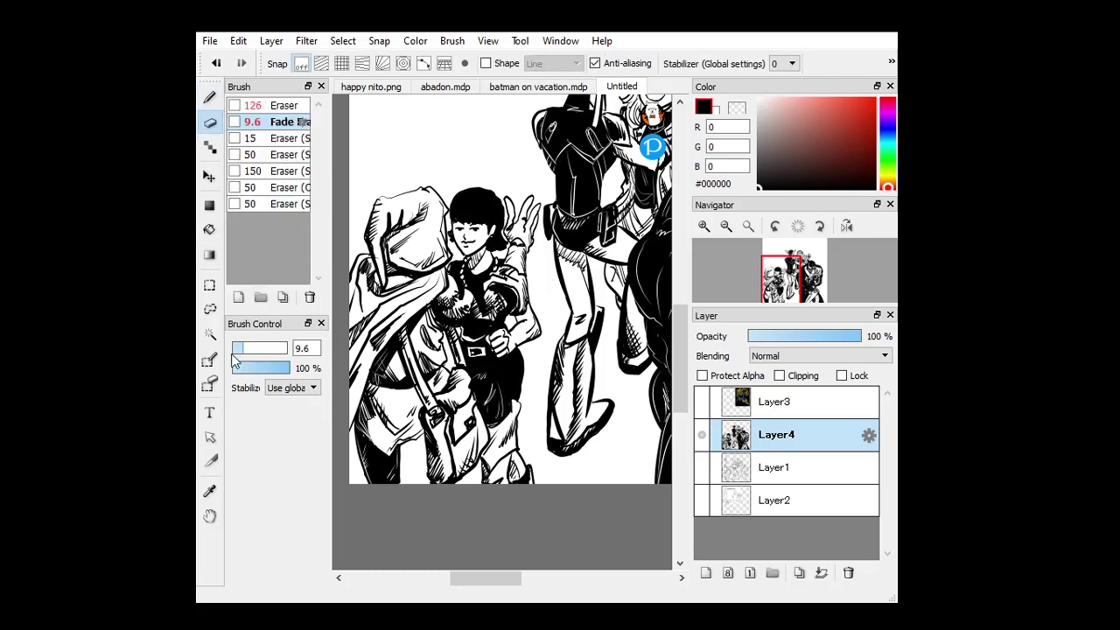
pyautogui.moveTo(247, 348); pyautogui.dragTo(239, 348)
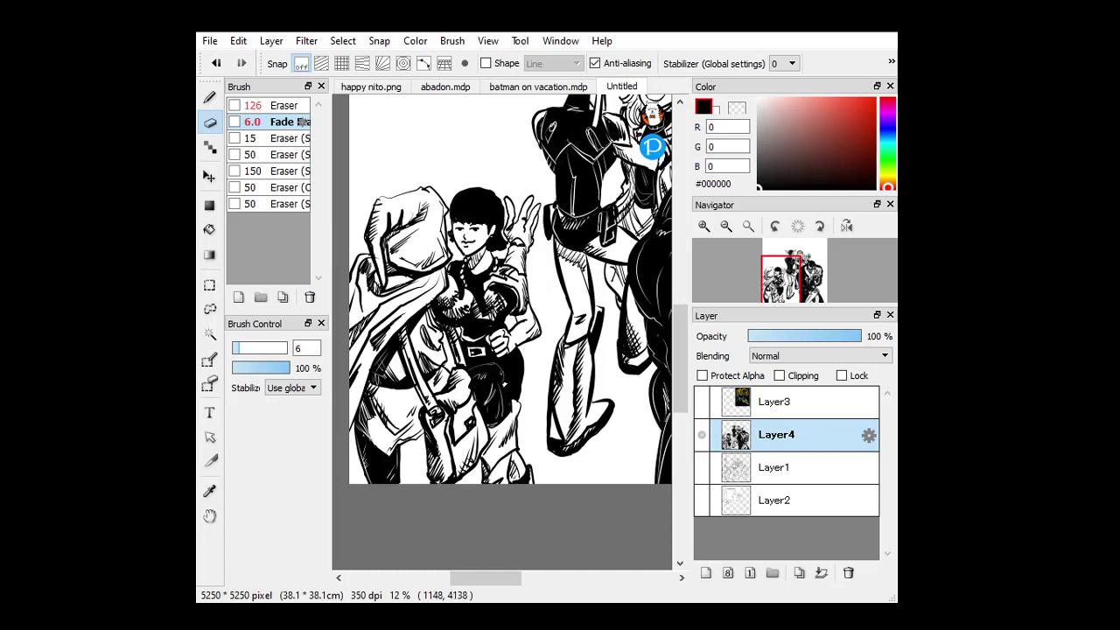
pyautogui.moveTo(241, 348); pyautogui.dragTo(254, 349)
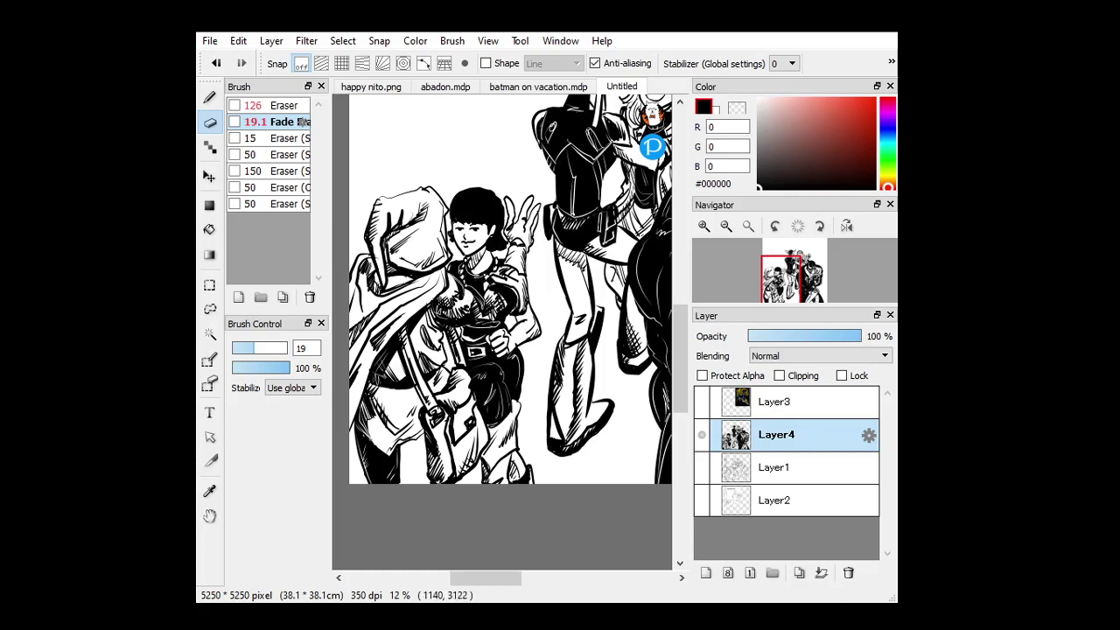
# Scratch highlights into the crown and fringe of the partygoer's black hair with the Fade Eraser at size 19.
pyautogui.moveTo(459, 212); pyautogui.dragTo(464, 200)
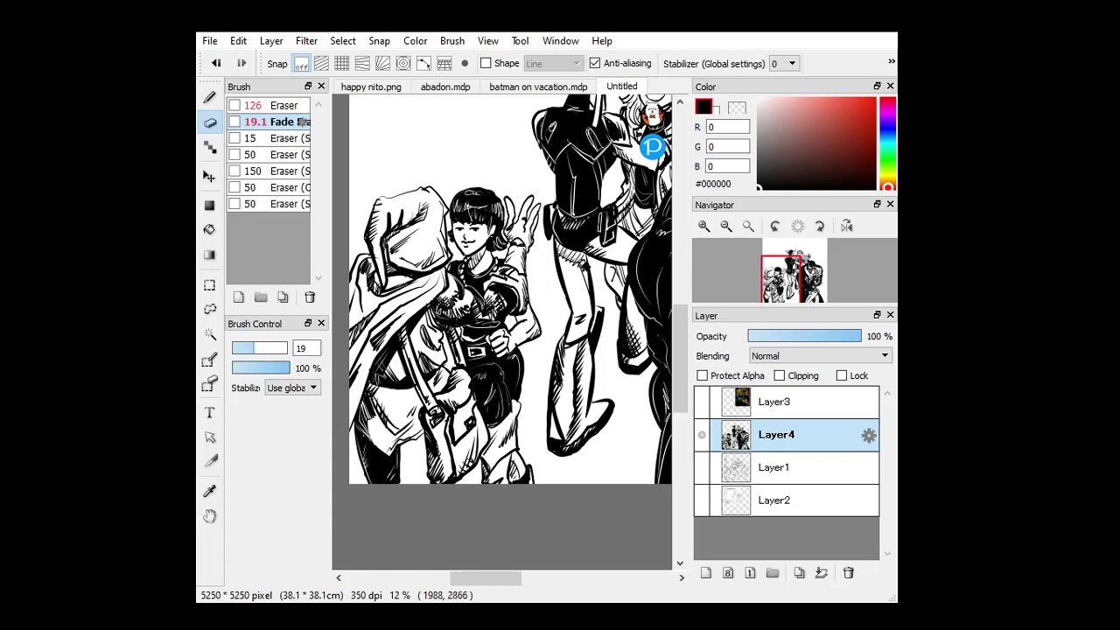
pyautogui.moveTo(552, 205); pyautogui.dragTo(548, 238)
# Erase the open smile of the laughing woman in the headband with the Fade Eraser at size 61.
pyautogui.moveTo(481, 579); pyautogui.dragTo(520, 574)
pyautogui.moveTo(677, 365); pyautogui.dragTo(677, 341)
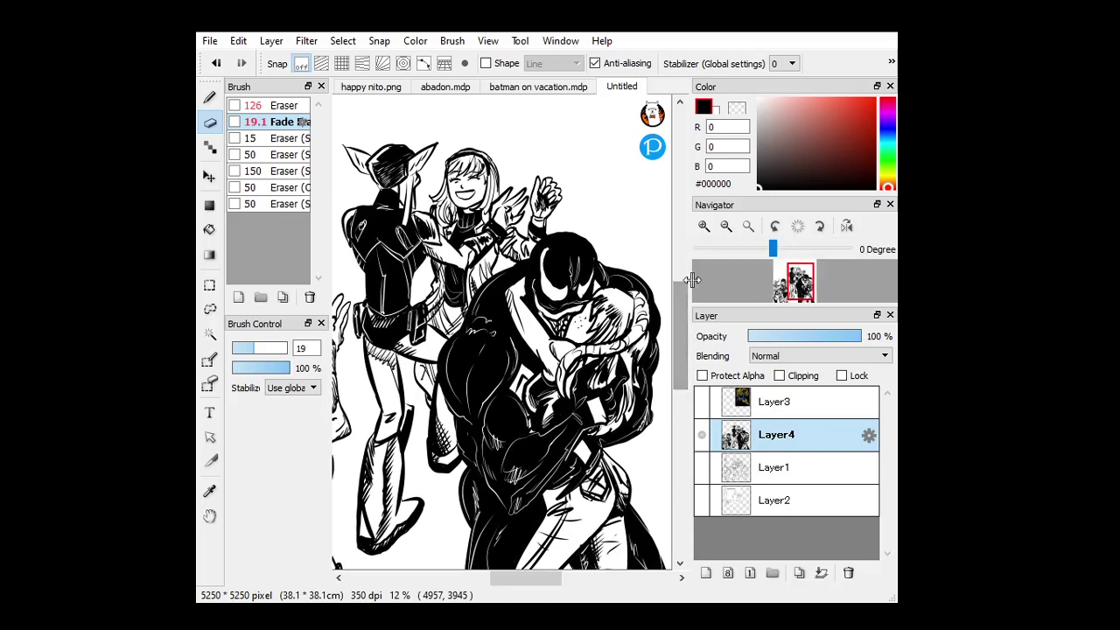
pyautogui.click(701, 228)
pyautogui.moveTo(682, 320); pyautogui.dragTo(680, 290)
pyautogui.click(700, 231)
pyautogui.scroll(1, 680, 289)
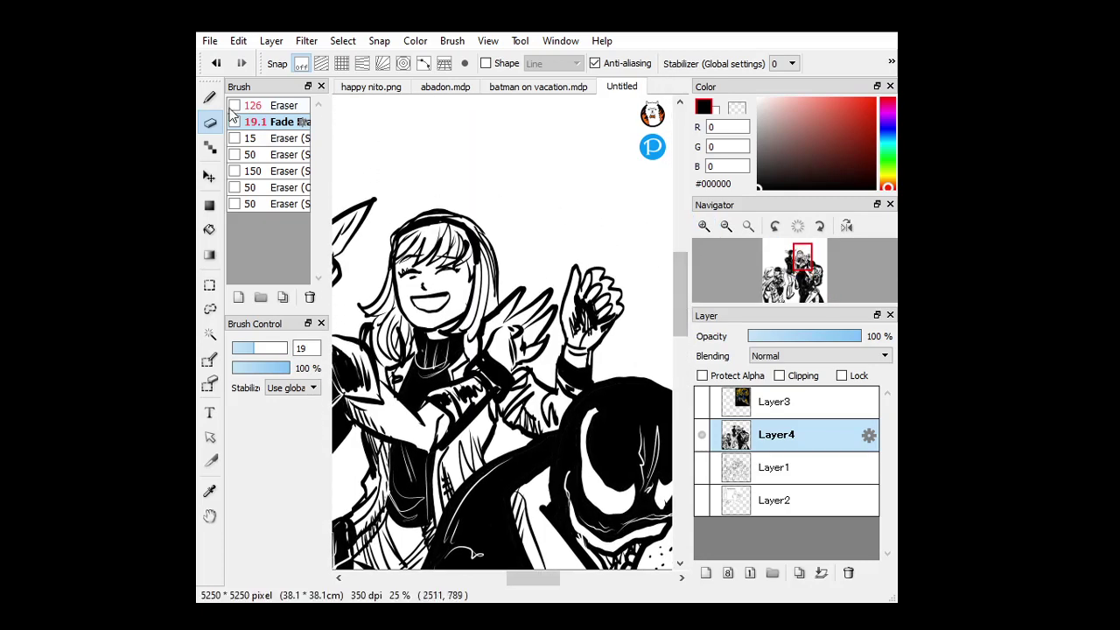
pyautogui.moveTo(261, 348); pyautogui.dragTo(275, 347)
pyautogui.moveTo(420, 301)
pyautogui.mouseDown()
pyautogui.moveTo(436, 302)
pyautogui.moveTo(432, 312)
pyautogui.moveTo(423, 299)
pyautogui.mouseUp()
pyautogui.click(703, 226)
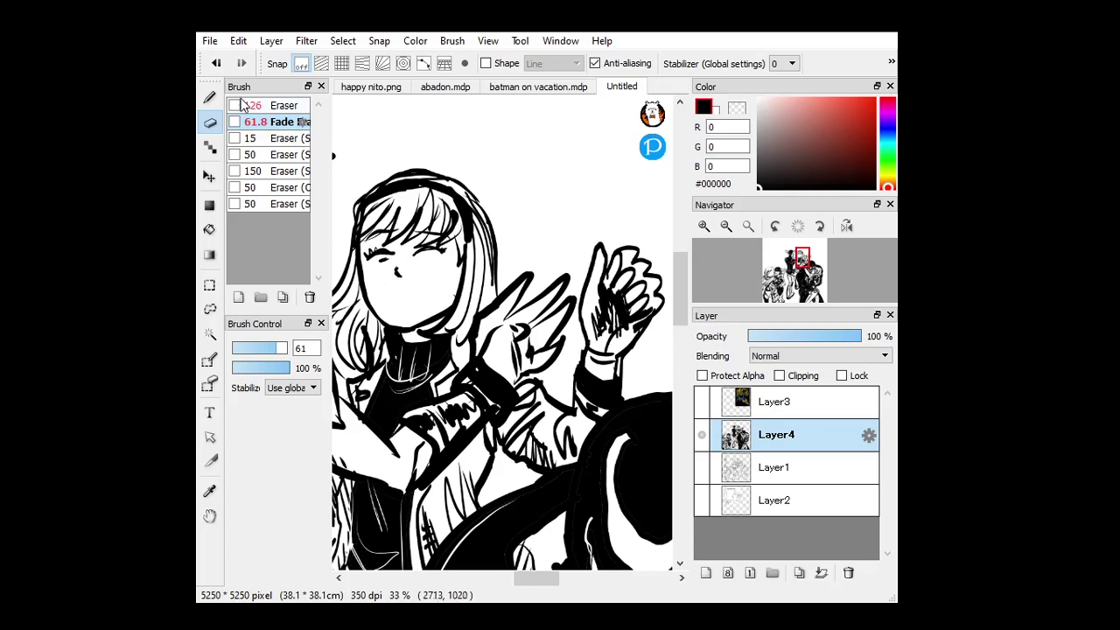
# Redraw the woman's mouth as a closed-lip smile with the Marker at size 21.
pyautogui.click(210, 97)
pyautogui.click(254, 348)
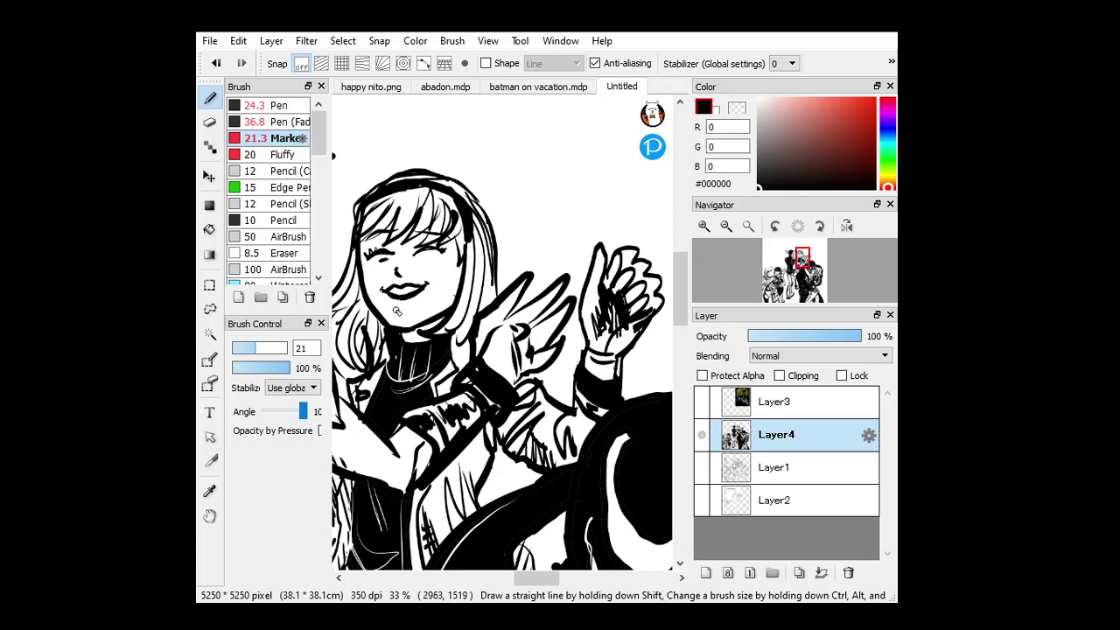
pyautogui.moveTo(392, 308); pyautogui.dragTo(406, 305)
pyautogui.click(725, 226)
pyautogui.click(746, 226)
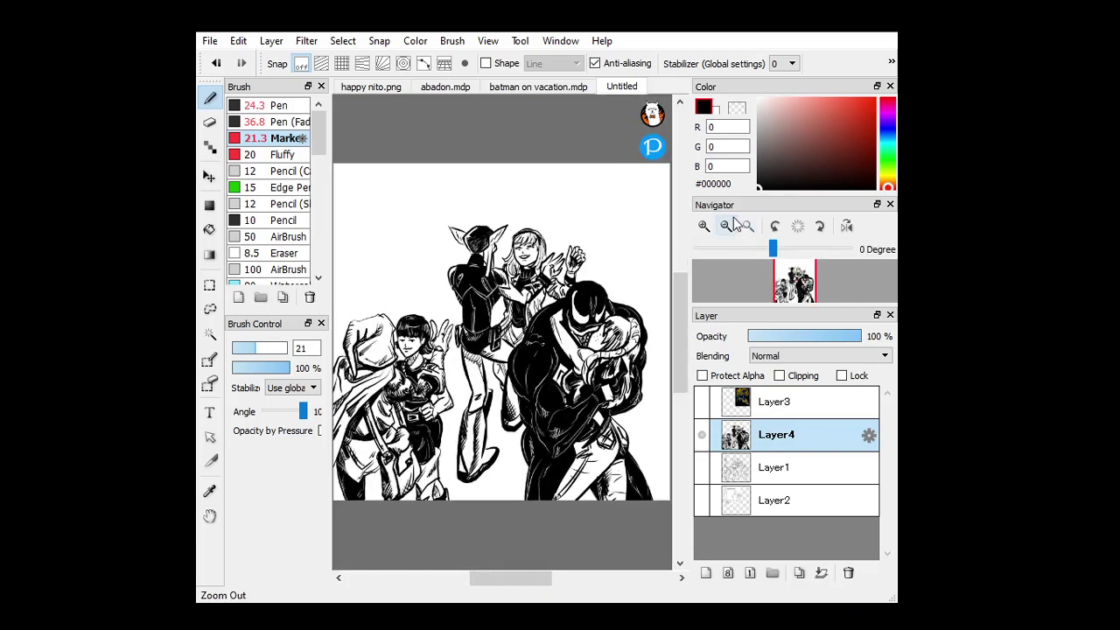
# Compare the inks with the underlying sketches by toggling the visibility of Layer4, Layer1 and Layer2.
pyautogui.click(701, 434)
pyautogui.click(702, 434)
pyautogui.click(701, 467)
pyautogui.click(702, 467)
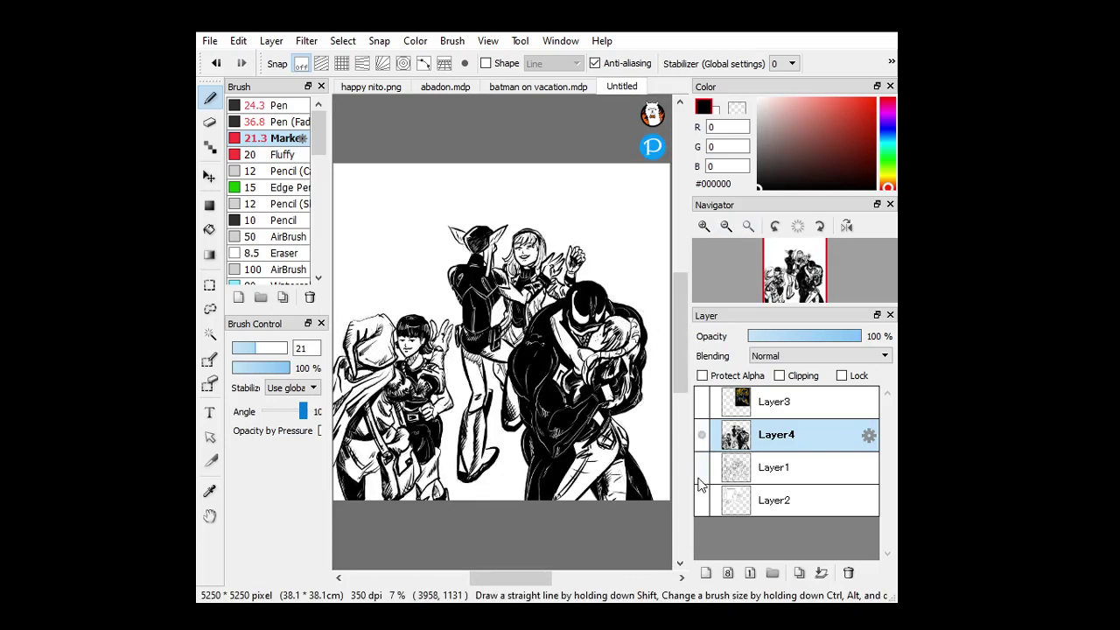
pyautogui.click(701, 499)
pyautogui.click(702, 499)
# Show the Layer1 sketch and ink the party-hat figure's bent arm and the striped cup in its hand with the Marker at size 41.
pyautogui.click(704, 225)
pyautogui.click(703, 226)
pyautogui.moveTo(795, 281)
pyautogui.mouseDown()
pyautogui.moveTo(800, 291)
pyautogui.moveTo(785, 277)
pyautogui.mouseUp()
pyautogui.click(701, 468)
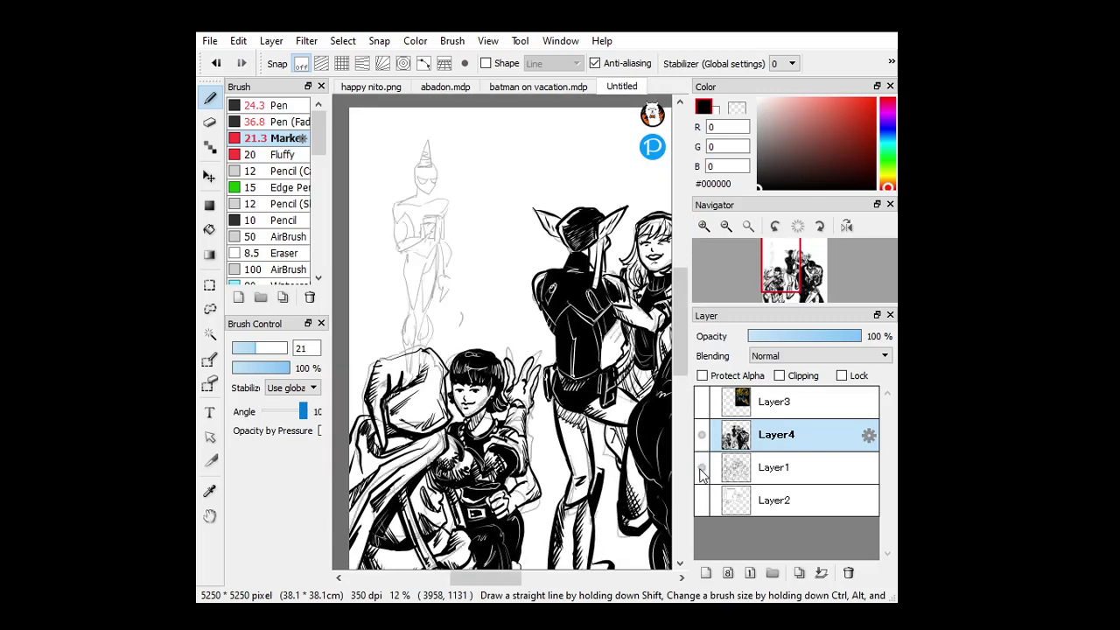
pyautogui.moveTo(680, 308); pyautogui.dragTo(680, 302)
pyautogui.click(704, 225)
pyautogui.scroll(2, 685, 291)
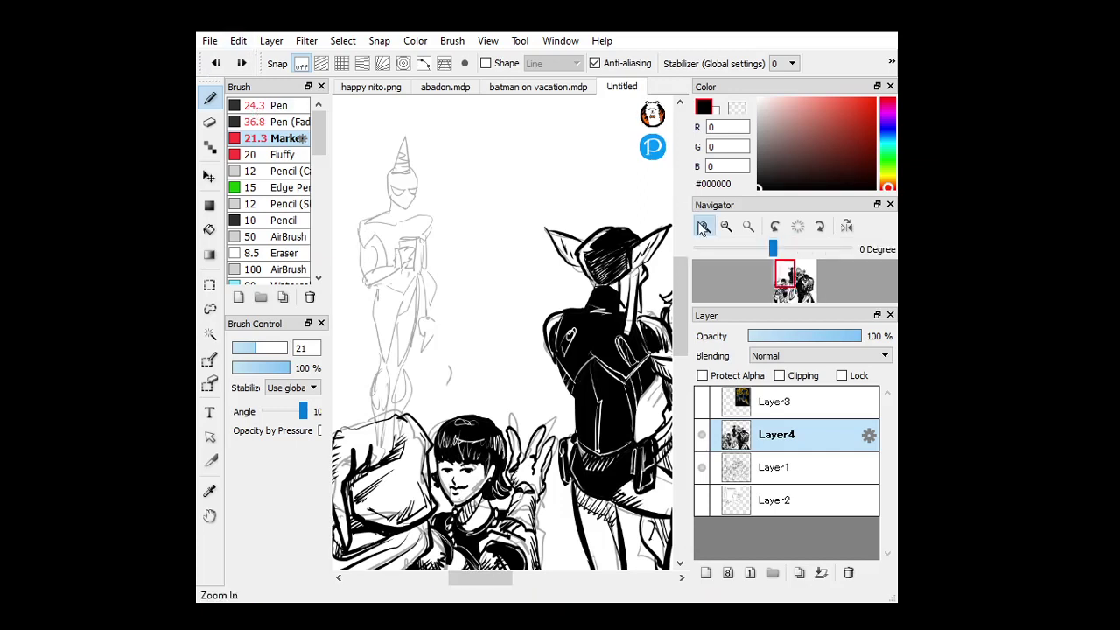
pyautogui.click(703, 226)
pyautogui.moveTo(479, 455); pyautogui.dragTo(630, 459)
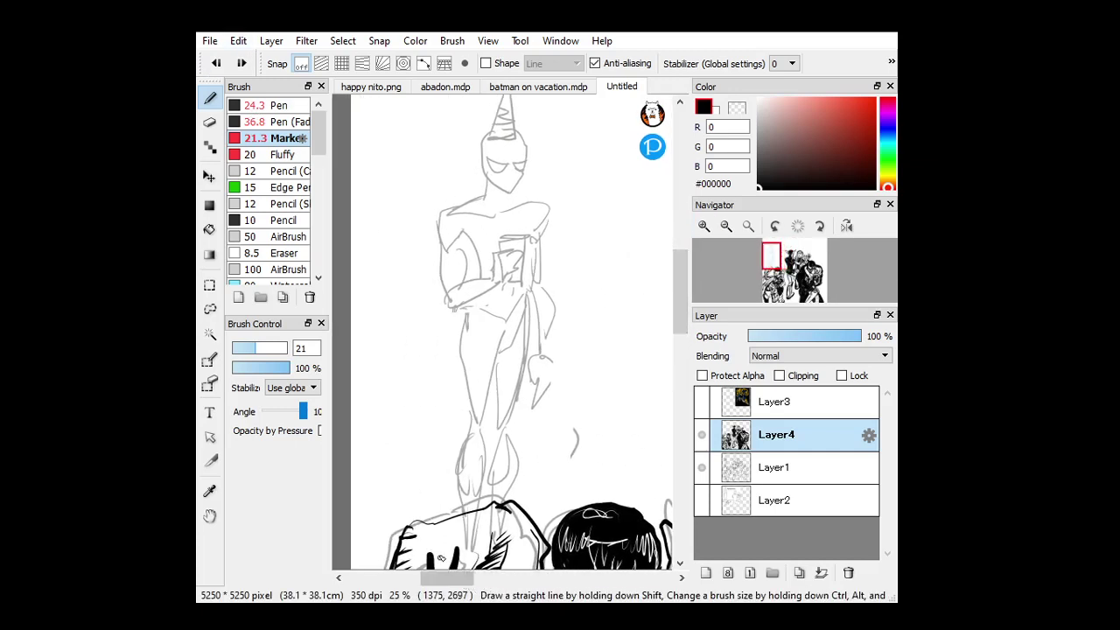
pyautogui.click(269, 349)
pyautogui.moveTo(453, 210)
pyautogui.mouseDown()
pyautogui.moveTo(437, 231)
pyautogui.moveTo(448, 306)
pyautogui.mouseUp()
pyautogui.moveTo(452, 250)
pyautogui.mouseDown()
pyautogui.moveTo(457, 292)
pyautogui.moveTo(490, 279)
pyautogui.moveTo(470, 304)
pyautogui.moveTo(496, 283)
pyautogui.moveTo(495, 259)
pyautogui.moveTo(501, 278)
pyautogui.moveTo(500, 254)
pyautogui.moveTo(520, 251)
pyautogui.moveTo(494, 288)
pyautogui.mouseUp()
pyautogui.moveTo(501, 242)
pyautogui.mouseDown()
pyautogui.moveTo(528, 241)
pyautogui.moveTo(501, 242)
pyautogui.moveTo(527, 245)
pyautogui.moveTo(505, 281)
pyautogui.mouseUp()
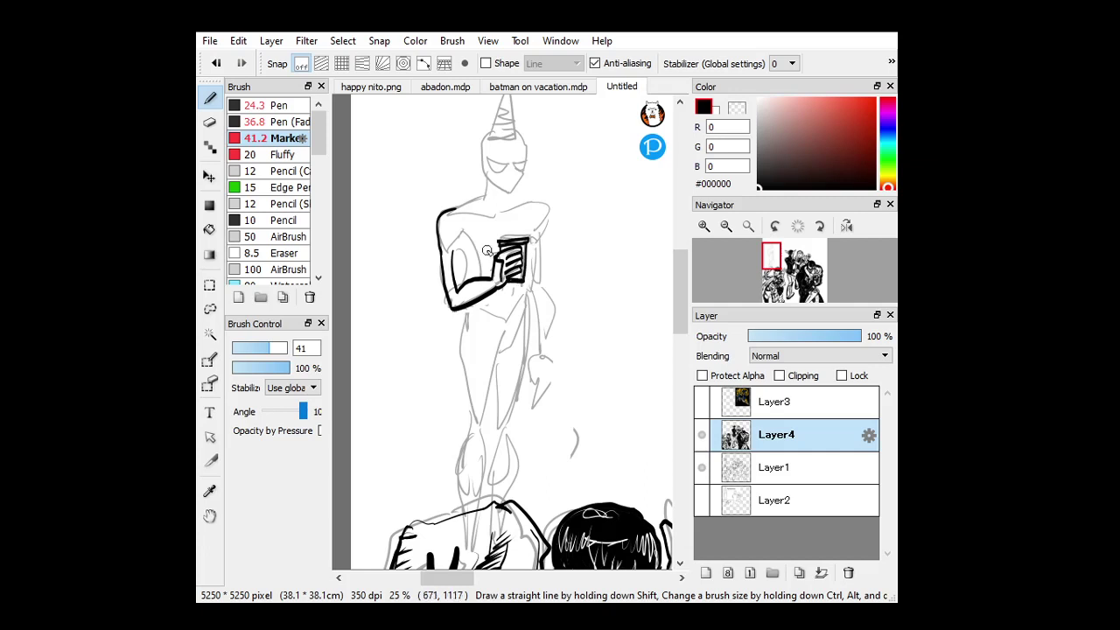
# Ink the figure's torso sides and pointed waistline, the spider emblem on the chest, and the lowered arm with its hand.
pyautogui.moveTo(457, 254)
pyautogui.mouseDown()
pyautogui.moveTo(465, 231)
pyautogui.moveTo(486, 264)
pyautogui.moveTo(495, 325)
pyautogui.moveTo(511, 329)
pyautogui.moveTo(528, 308)
pyautogui.moveTo(516, 290)
pyautogui.moveTo(530, 252)
pyautogui.mouseUp()
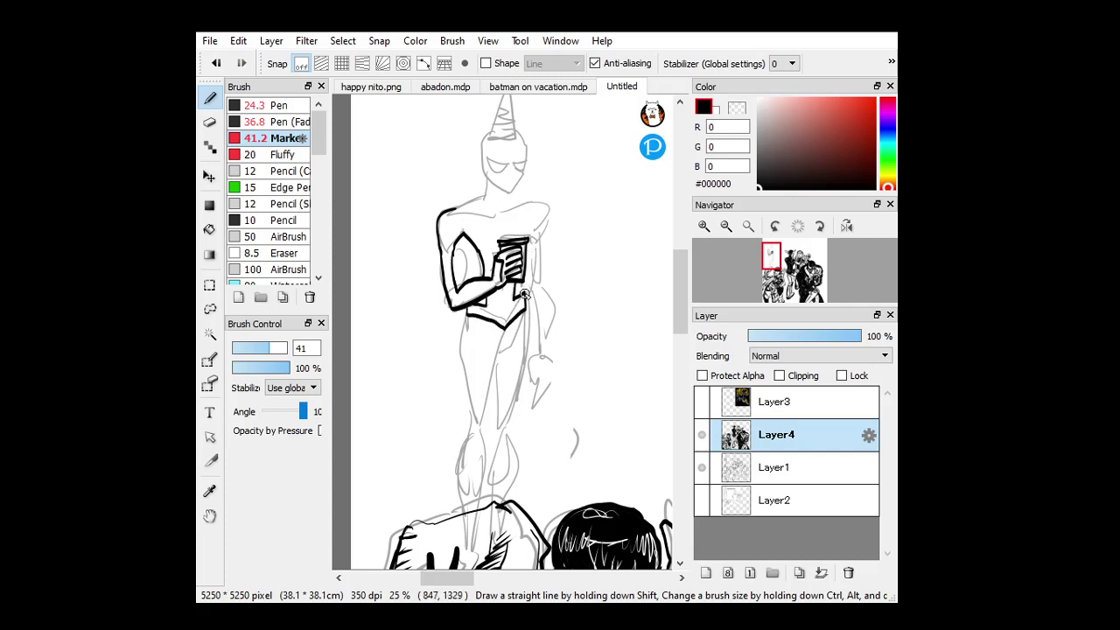
pyautogui.moveTo(524, 296); pyautogui.dragTo(535, 232)
pyautogui.moveTo(491, 234); pyautogui.dragTo(494, 254)
pyautogui.moveTo(527, 207)
pyautogui.mouseDown()
pyautogui.moveTo(541, 273)
pyautogui.moveTo(530, 281)
pyautogui.moveTo(544, 303)
pyautogui.moveTo(527, 278)
pyautogui.moveTo(532, 306)
pyautogui.moveTo(544, 300)
pyautogui.moveTo(539, 345)
pyautogui.mouseUp()
pyautogui.moveTo(544, 249)
pyautogui.mouseDown()
pyautogui.moveTo(540, 388)
pyautogui.moveTo(550, 350)
pyautogui.mouseUp()
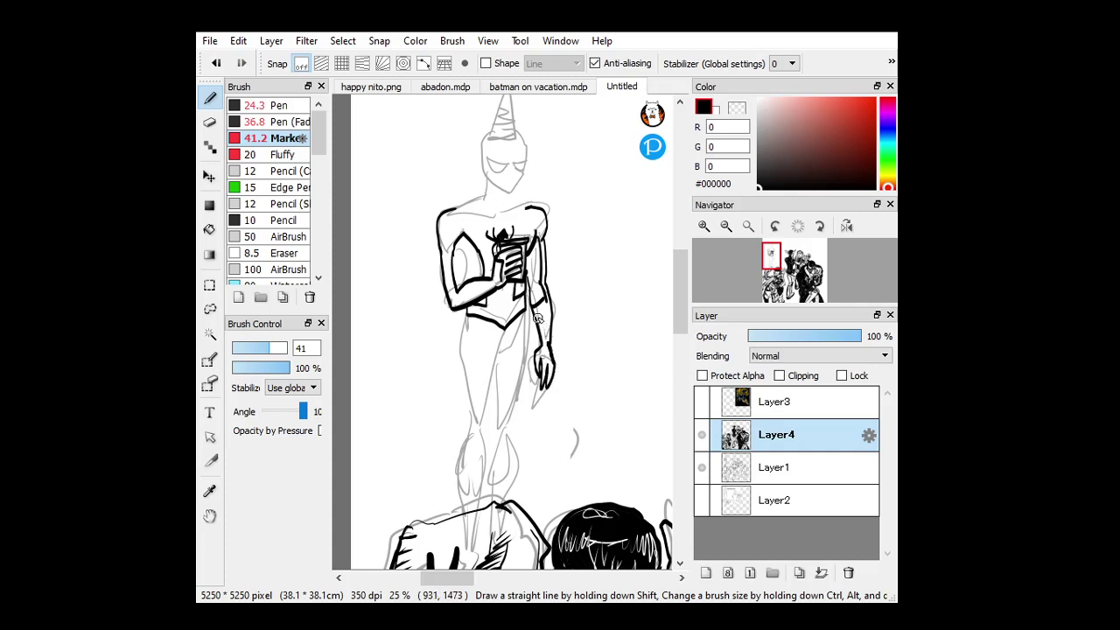
# Ink the outlines of the figure's two legs down to the pointed boot tops and ankles.
pyautogui.moveTo(464, 346); pyautogui.dragTo(471, 424)
pyautogui.moveTo(497, 371); pyautogui.dragTo(464, 480)
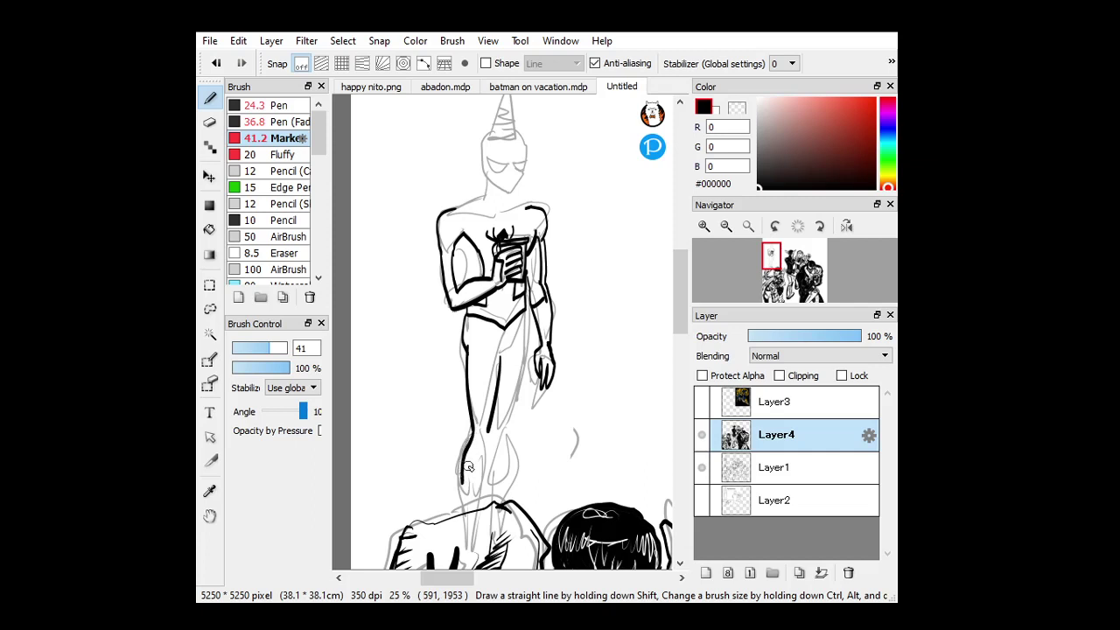
pyautogui.moveTo(488, 433)
pyautogui.mouseDown()
pyautogui.moveTo(489, 468)
pyautogui.moveTo(476, 484)
pyautogui.moveTo(462, 479)
pyautogui.moveTo(476, 494)
pyautogui.moveTo(487, 484)
pyautogui.moveTo(465, 479)
pyautogui.moveTo(467, 508)
pyautogui.moveTo(465, 483)
pyautogui.moveTo(469, 506)
pyautogui.moveTo(486, 485)
pyautogui.mouseUp()
pyautogui.moveTo(523, 331); pyautogui.dragTo(501, 499)
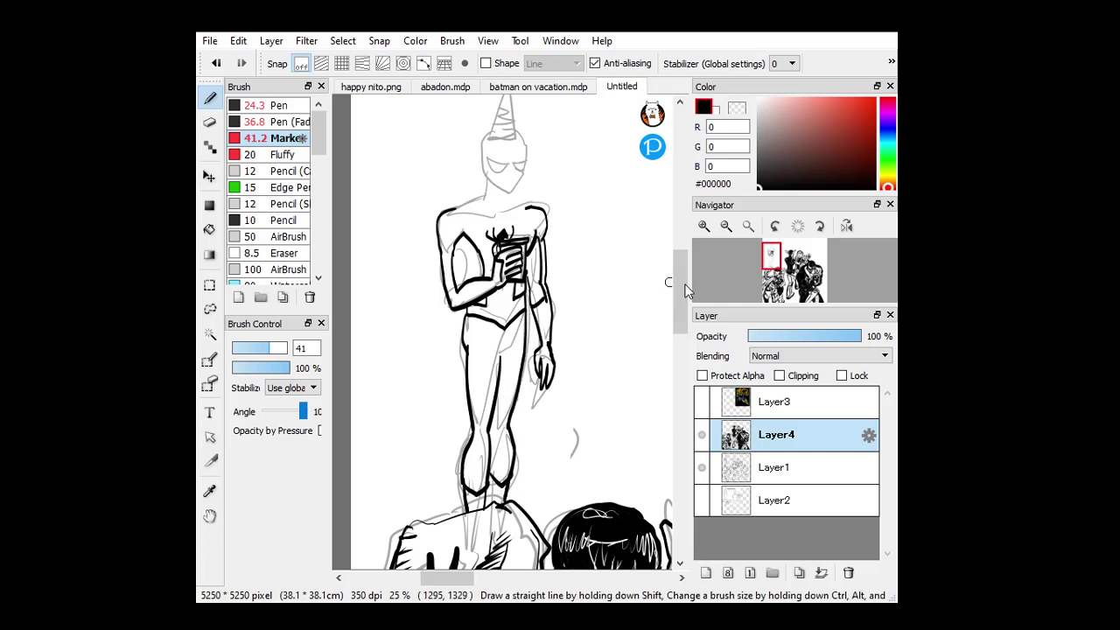
# Ink the figure's masked head with narrowed eyes, the striped party hat, and the neck, shoulder and collarbone lines.
pyautogui.scroll(3, 680, 291)
pyautogui.moveTo(678, 293); pyautogui.dragTo(678, 286)
pyautogui.click(703, 226)
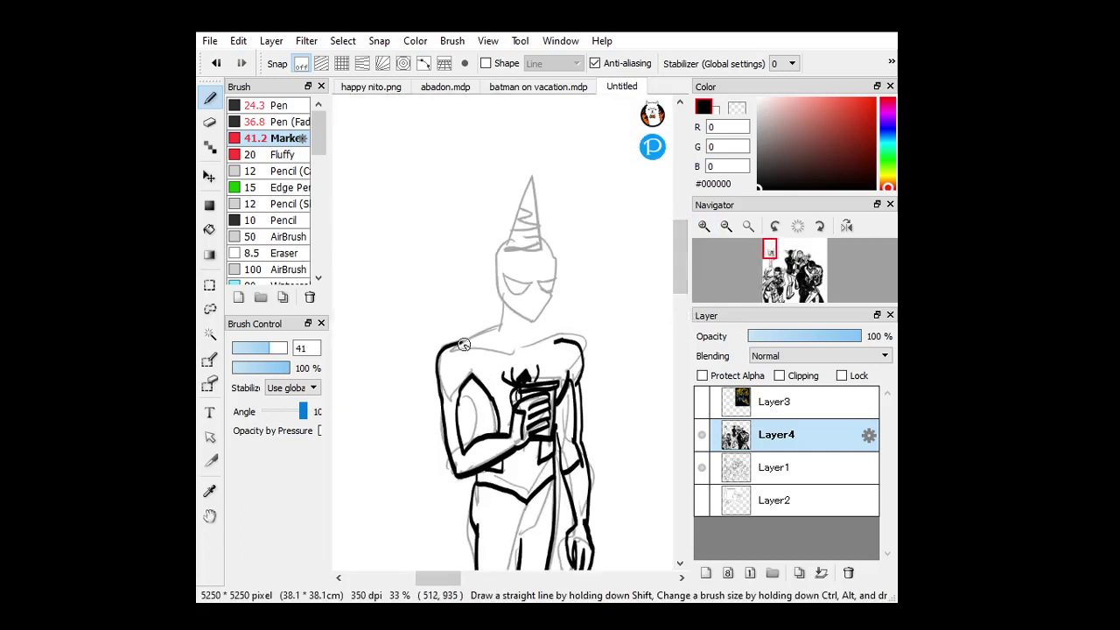
pyautogui.moveTo(462, 342)
pyautogui.mouseDown()
pyautogui.moveTo(497, 331)
pyautogui.moveTo(507, 291)
pyautogui.moveTo(510, 318)
pyautogui.moveTo(530, 328)
pyautogui.moveTo(544, 309)
pyautogui.moveTo(547, 251)
pyautogui.moveTo(501, 250)
pyautogui.moveTo(492, 276)
pyautogui.moveTo(501, 306)
pyautogui.moveTo(523, 283)
pyautogui.moveTo(504, 273)
pyautogui.moveTo(529, 284)
pyautogui.moveTo(508, 284)
pyautogui.moveTo(538, 282)
pyautogui.mouseUp()
pyautogui.press('ctrl')
pyautogui.hotkey('ctrl', 'z')
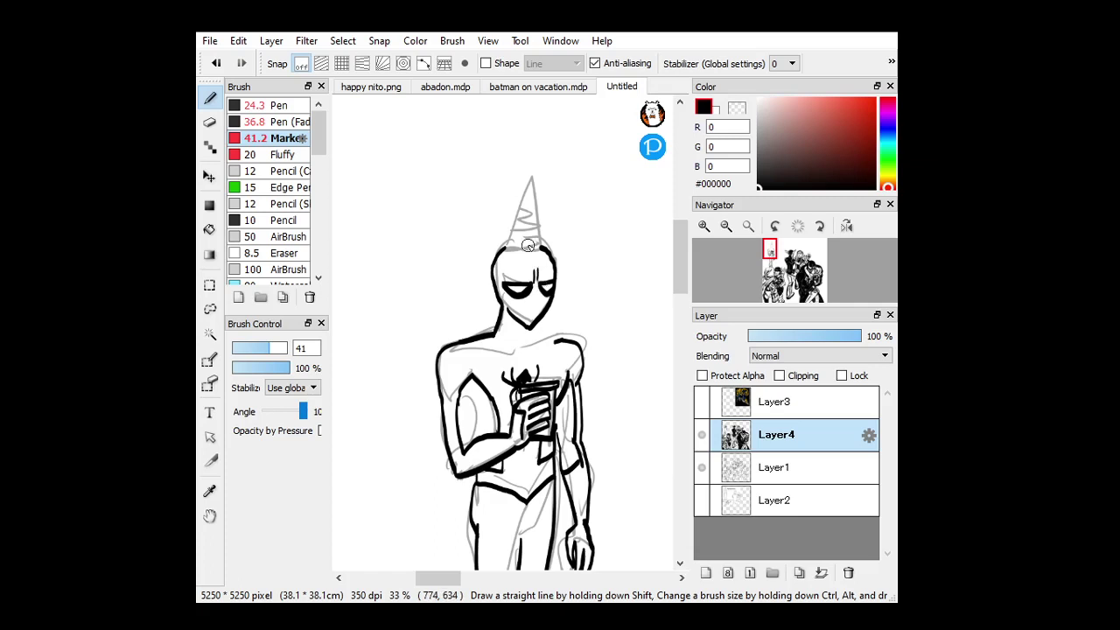
pyautogui.moveTo(507, 243)
pyautogui.mouseDown()
pyautogui.moveTo(521, 170)
pyautogui.moveTo(536, 240)
pyautogui.moveTo(510, 248)
pyautogui.moveTo(533, 241)
pyautogui.moveTo(515, 236)
pyautogui.moveTo(525, 194)
pyautogui.mouseUp()
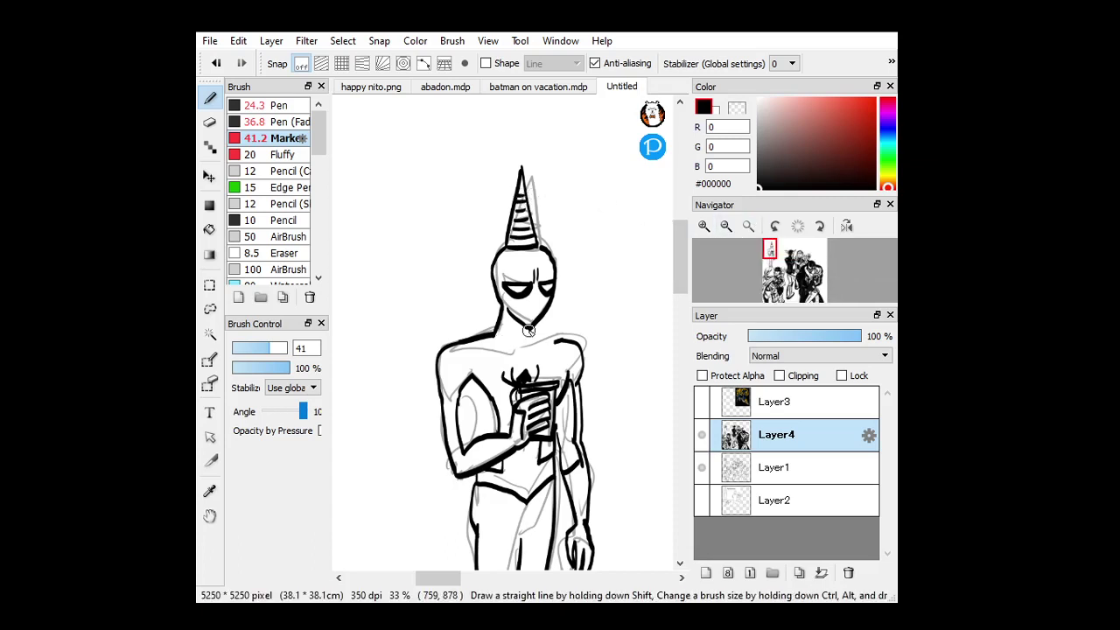
pyautogui.moveTo(529, 333); pyautogui.dragTo(555, 342)
pyautogui.moveTo(470, 348); pyautogui.dragTo(542, 349)
# Hide the Layer1 sketch and fill the figure's side panels, inner arms and legs with black using the Bucket.
pyautogui.click(725, 226)
pyautogui.moveTo(680, 274); pyautogui.dragTo(681, 295)
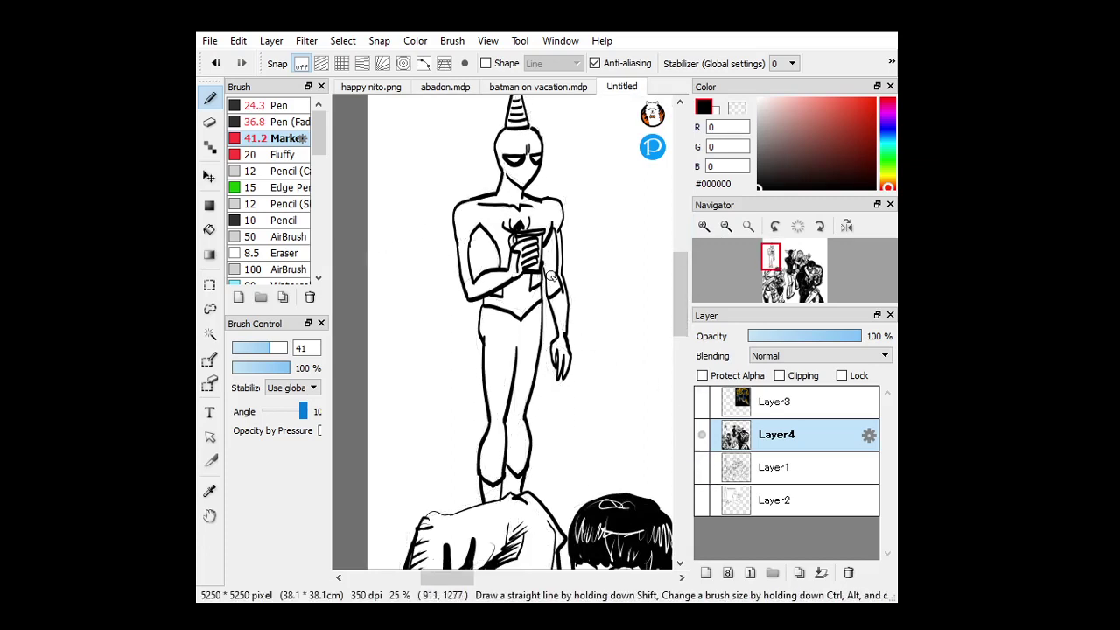
pyautogui.press('g')
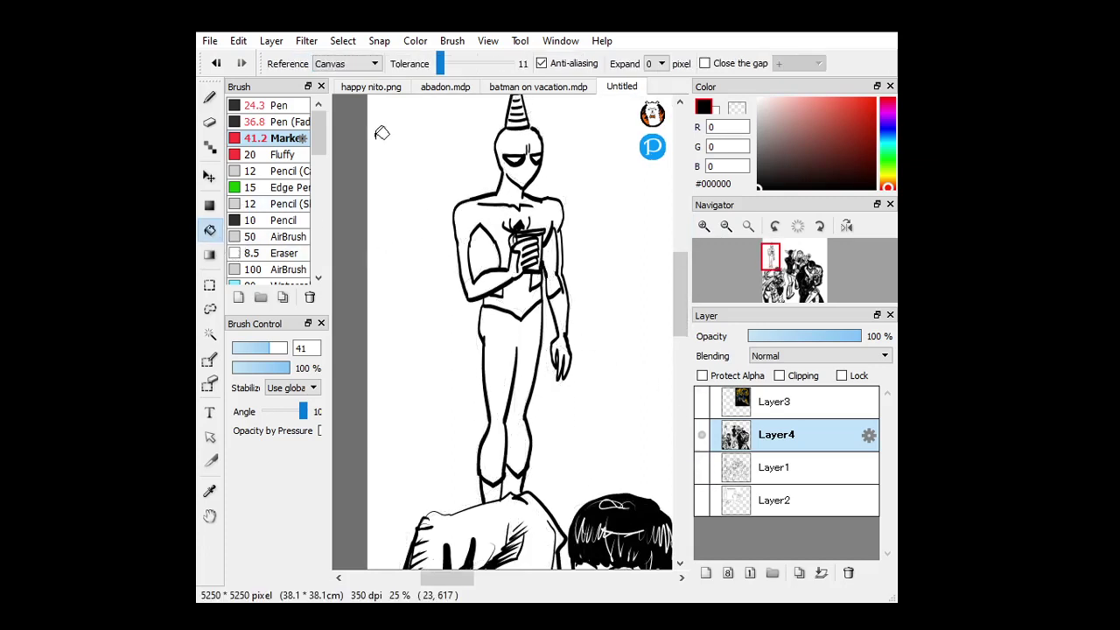
pyautogui.click(489, 249)
pyautogui.click(552, 245)
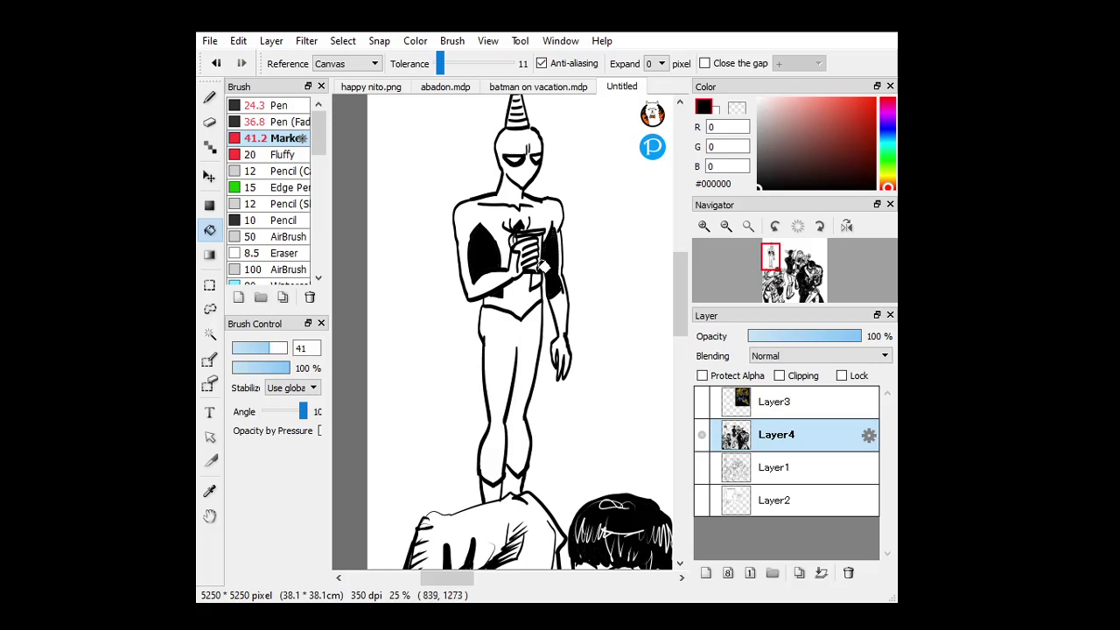
pyautogui.click(524, 336)
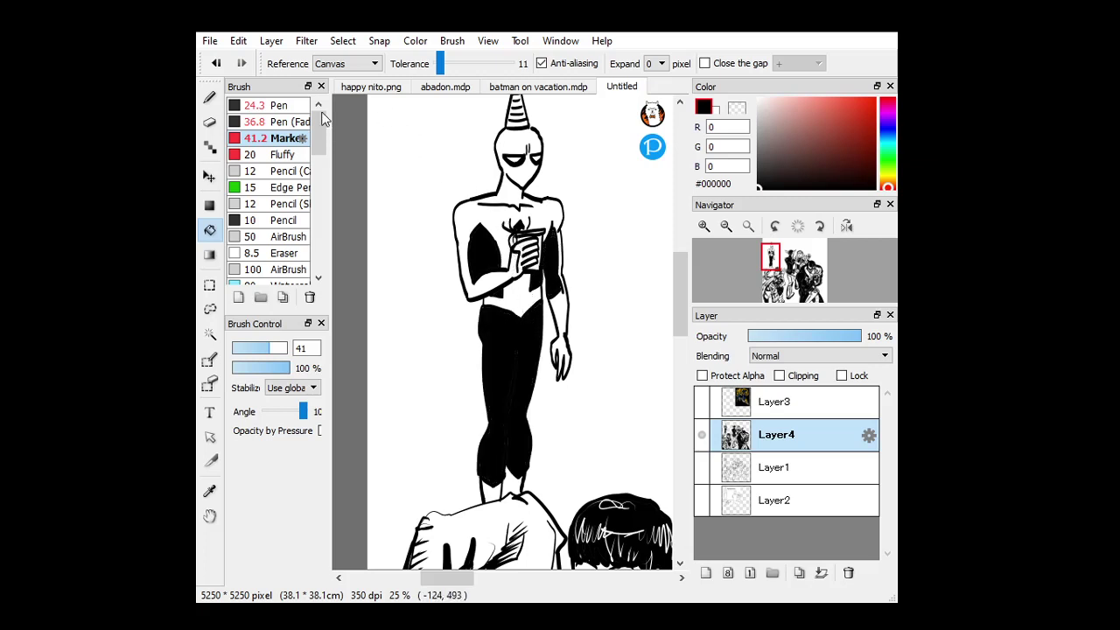
# Ink vertical web lines on the figure's waist and bands across the bent forearm with the Marker at size 41.
pyautogui.click(214, 97)
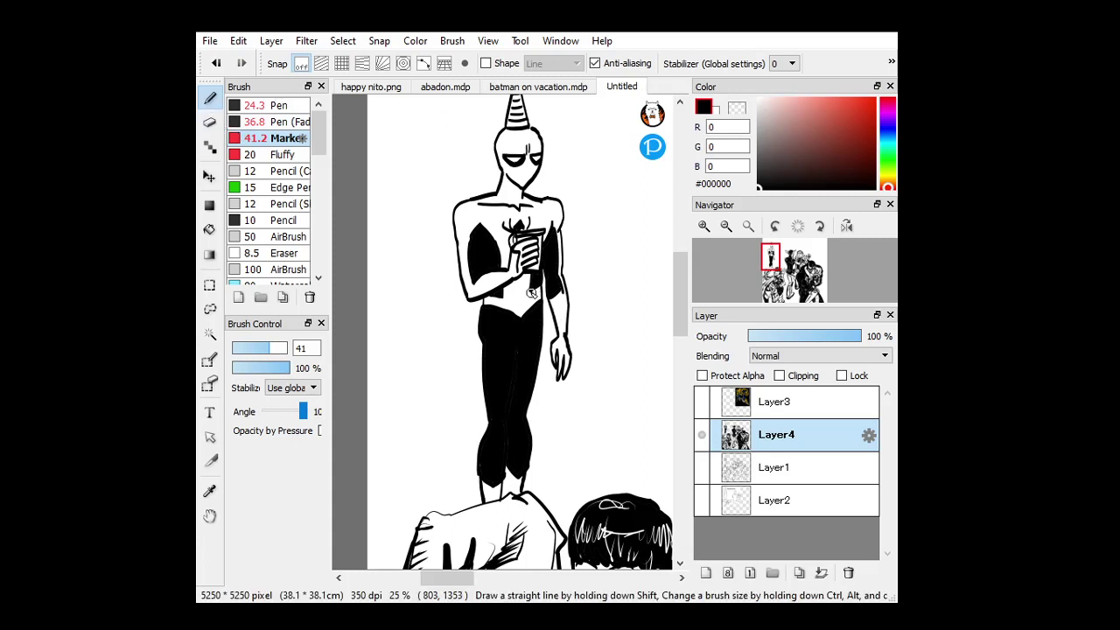
pyautogui.moveTo(521, 280); pyautogui.dragTo(512, 311)
pyautogui.moveTo(512, 254); pyautogui.dragTo(509, 271)
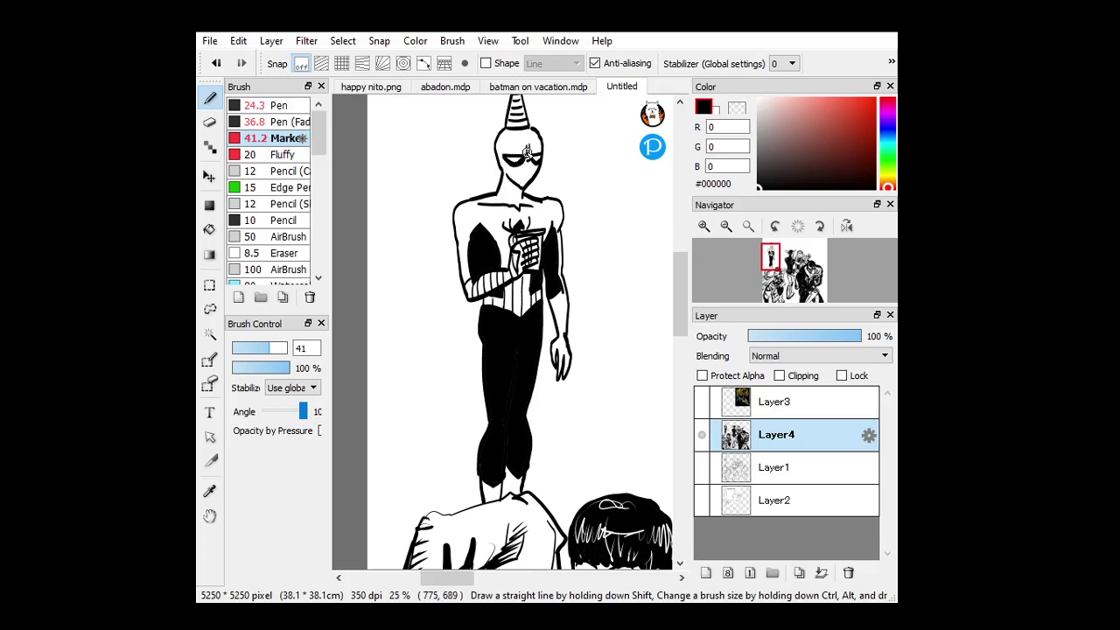
# Ink the radiating and curved web lines over the figure's mask and neck.
pyautogui.moveTo(523, 155)
pyautogui.mouseDown()
pyautogui.moveTo(503, 136)
pyautogui.moveTo(529, 155)
pyautogui.moveTo(533, 132)
pyautogui.moveTo(512, 155)
pyautogui.moveTo(498, 149)
pyautogui.moveTo(510, 175)
pyautogui.mouseUp()
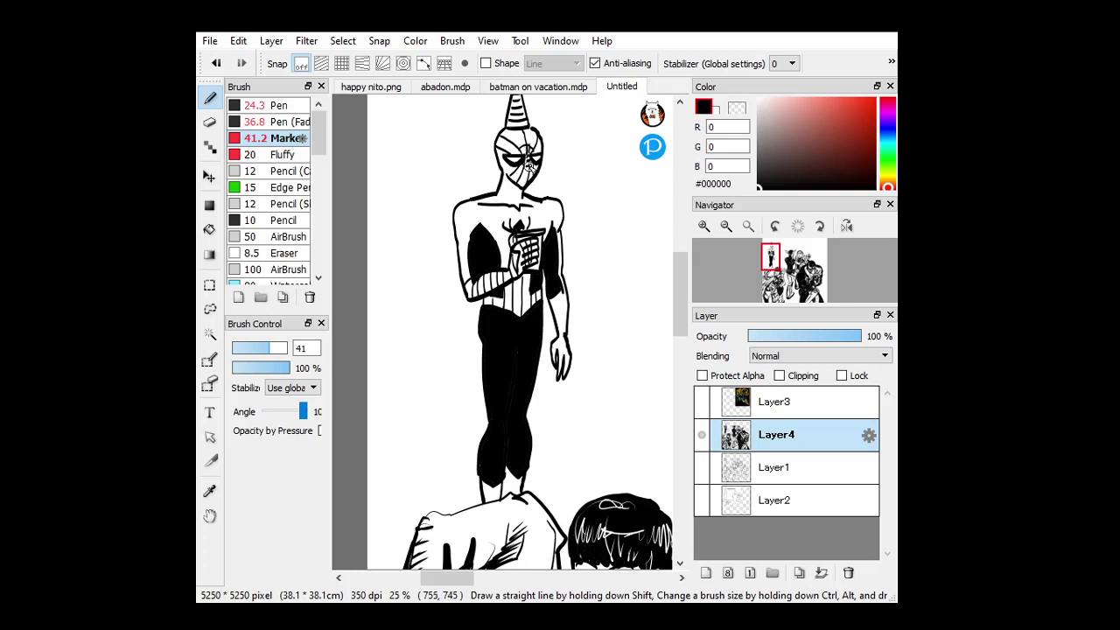
pyautogui.moveTo(522, 163)
pyautogui.mouseDown()
pyautogui.moveTo(537, 137)
pyautogui.moveTo(508, 176)
pyautogui.moveTo(518, 161)
pyautogui.moveTo(504, 141)
pyautogui.moveTo(516, 129)
pyautogui.moveTo(497, 155)
pyautogui.mouseUp()
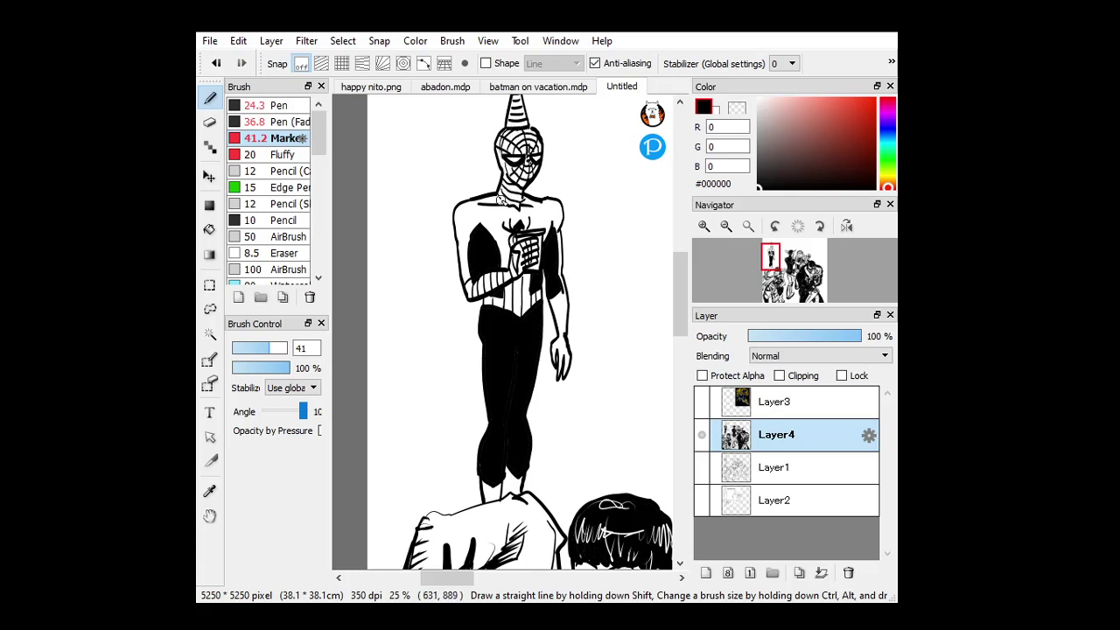
pyautogui.moveTo(511, 203); pyautogui.dragTo(517, 202)
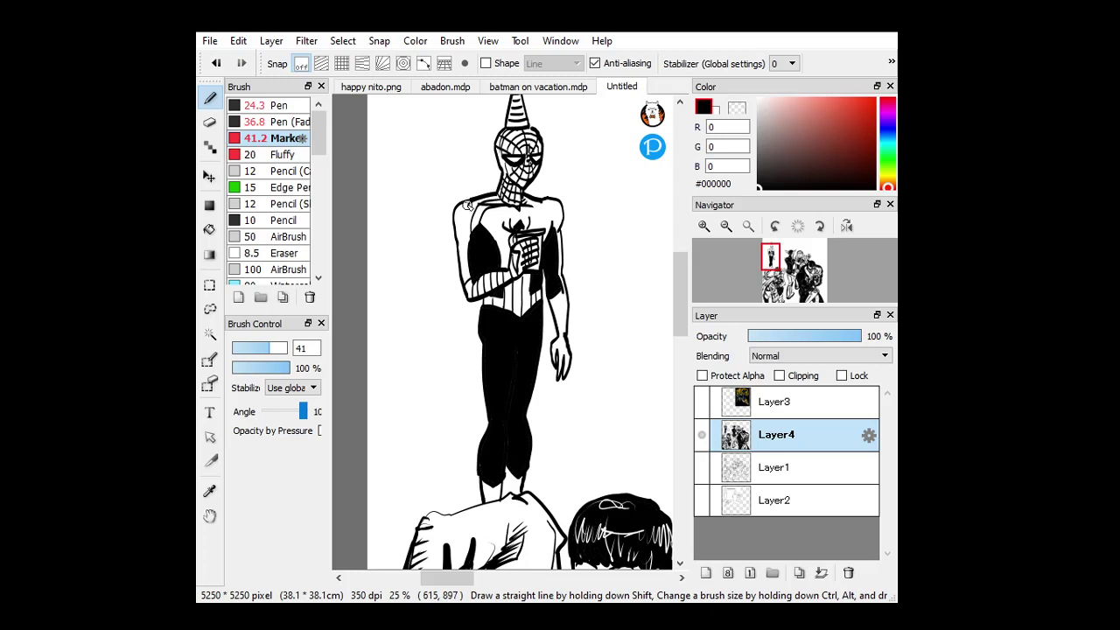
# Ink the web pattern across the figure's shoulders, arms, chest, waist and boots.
pyautogui.moveTo(468, 205); pyautogui.dragTo(469, 280)
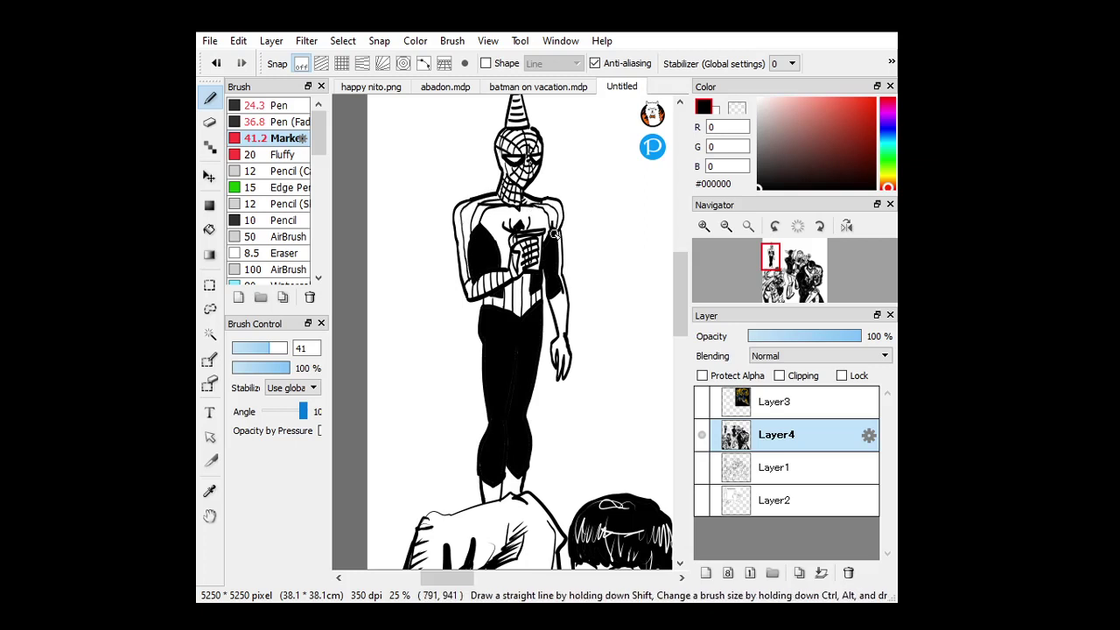
pyautogui.moveTo(560, 217)
pyautogui.mouseDown()
pyautogui.moveTo(565, 340)
pyautogui.moveTo(557, 298)
pyautogui.moveTo(560, 328)
pyautogui.mouseUp()
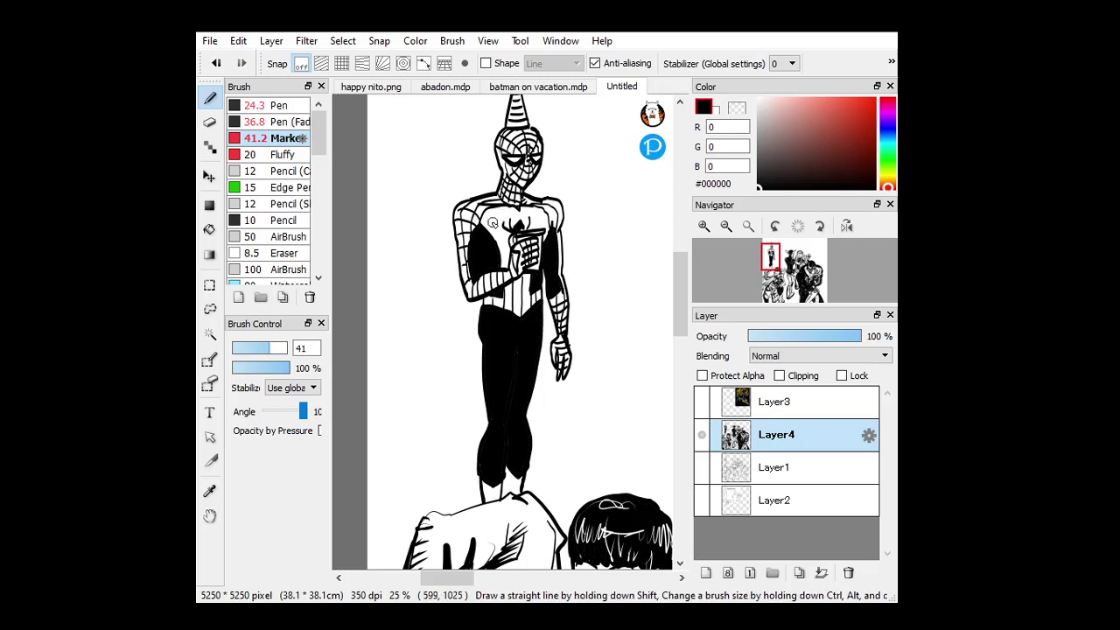
pyautogui.moveTo(507, 208); pyautogui.dragTo(506, 256)
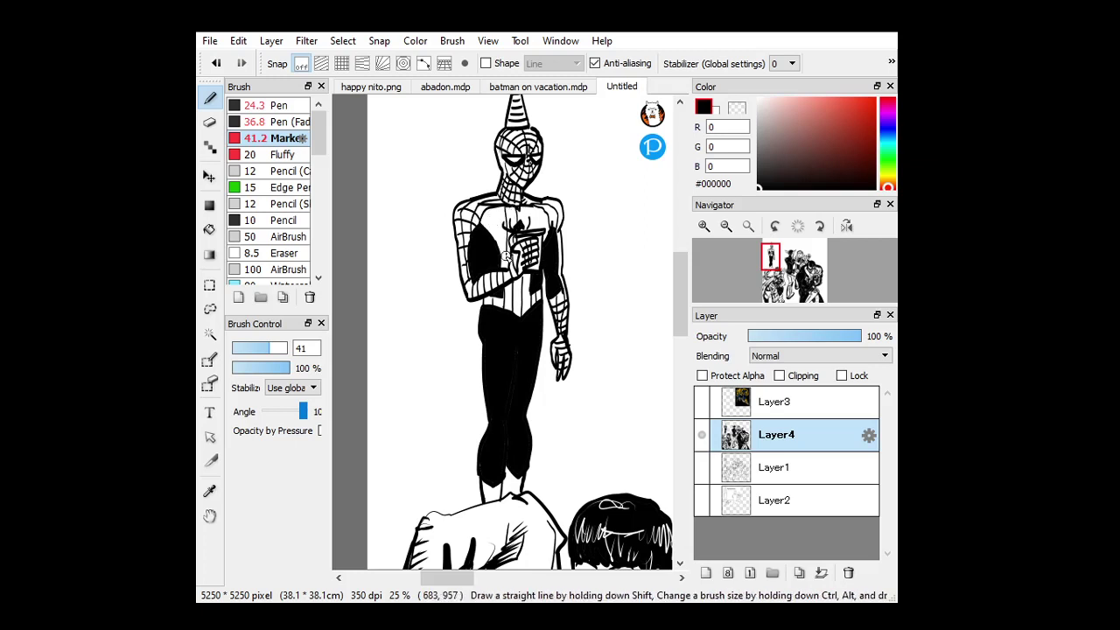
pyautogui.moveTo(496, 213)
pyautogui.mouseDown()
pyautogui.moveTo(489, 232)
pyautogui.moveTo(537, 230)
pyautogui.mouseUp()
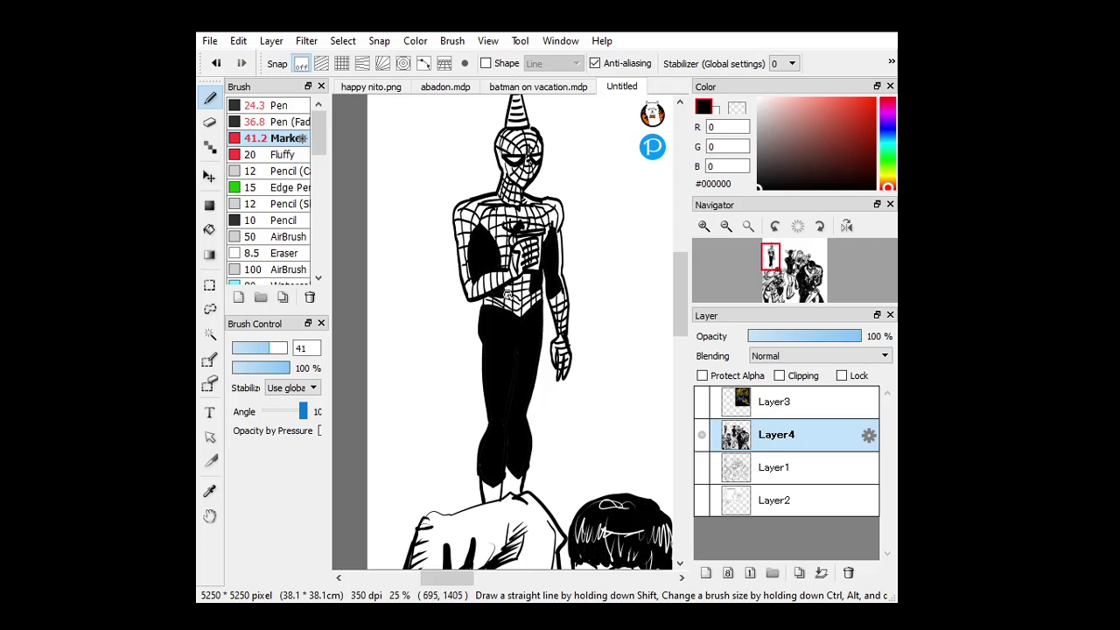
pyautogui.moveTo(480, 285); pyautogui.dragTo(510, 274)
pyautogui.moveTo(487, 486)
pyautogui.mouseDown()
pyautogui.moveTo(489, 501)
pyautogui.moveTo(515, 473)
pyautogui.mouseUp()
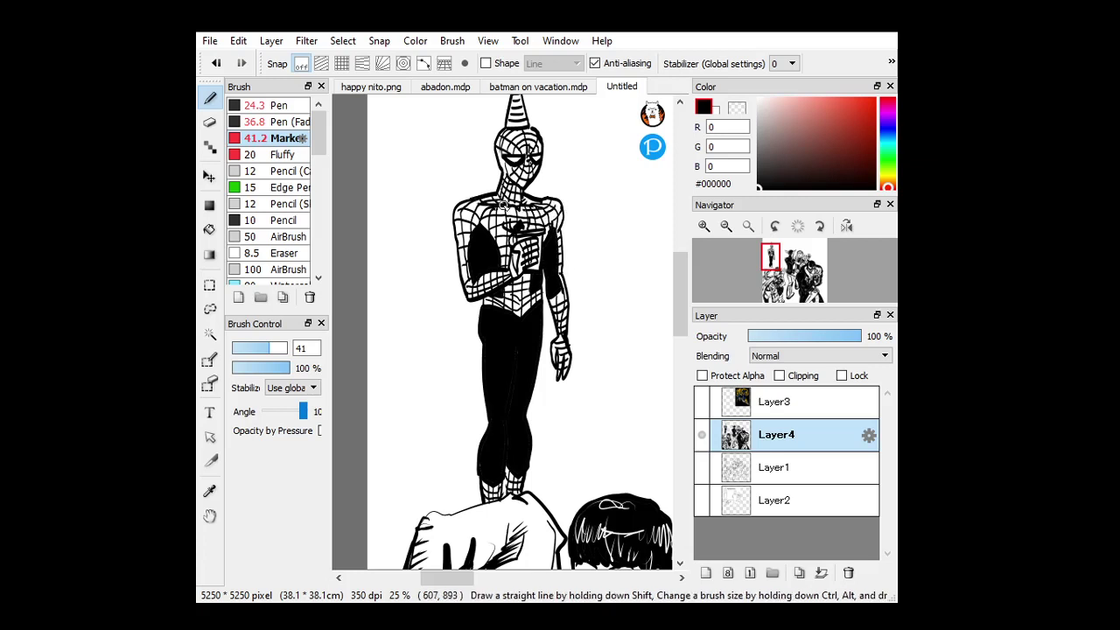
# Try scratching highlights into the black beside the figure's bent arm with the Eraser at size 20.
pyautogui.click(725, 225)
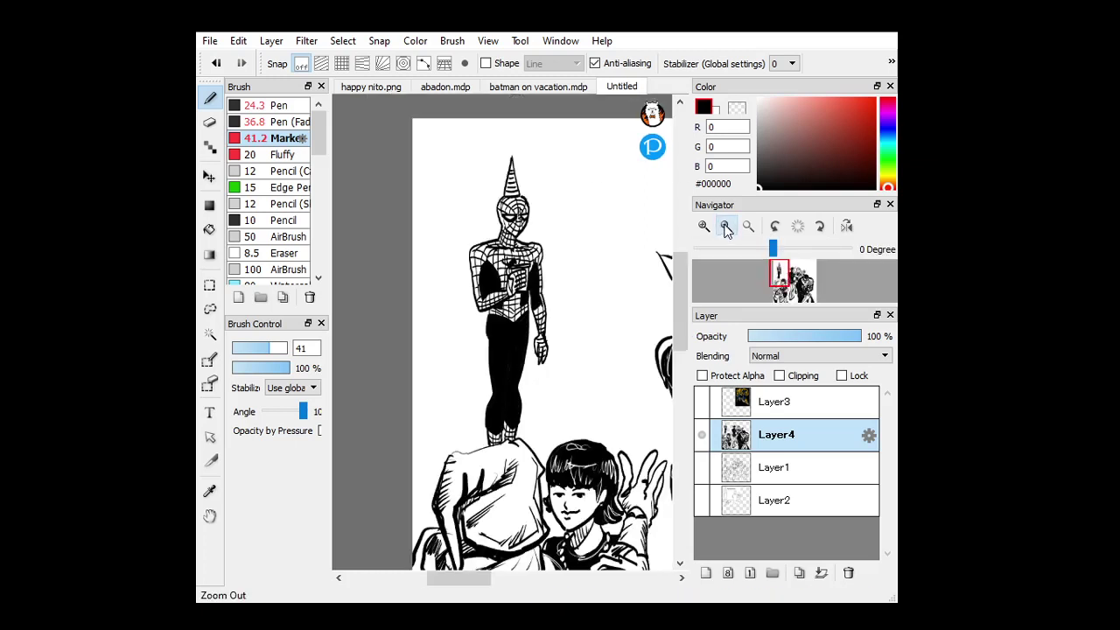
pyautogui.click(211, 123)
pyautogui.moveTo(268, 348); pyautogui.dragTo(254, 347)
pyautogui.click(704, 226)
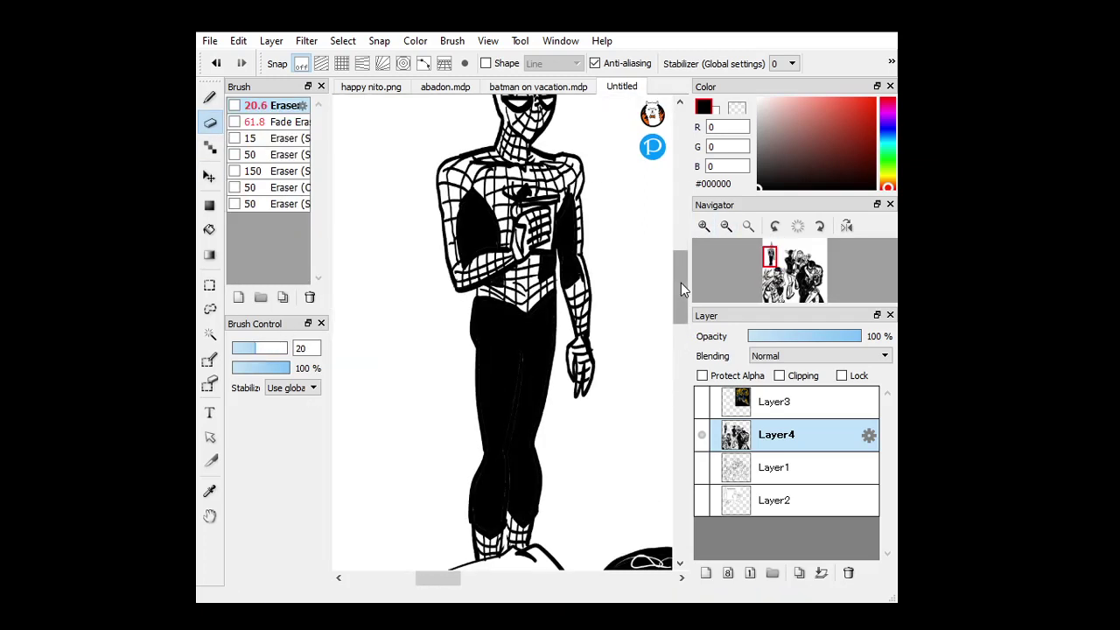
pyautogui.moveTo(681, 283); pyautogui.dragTo(682, 276)
pyautogui.moveTo(485, 287); pyautogui.dragTo(475, 244)
pyautogui.click(216, 63)
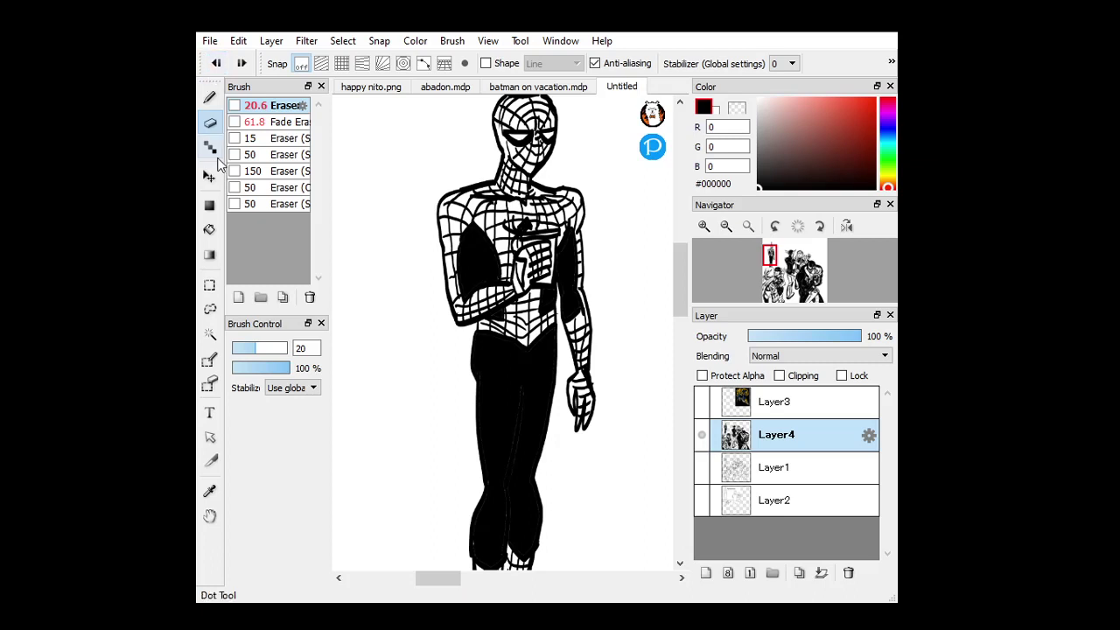
# Scratch thin highlights into the black areas of Spider-Man's torso, arms and legs with the Eraser at size 15.
pyautogui.moveTo(255, 347); pyautogui.dragTo(247, 348)
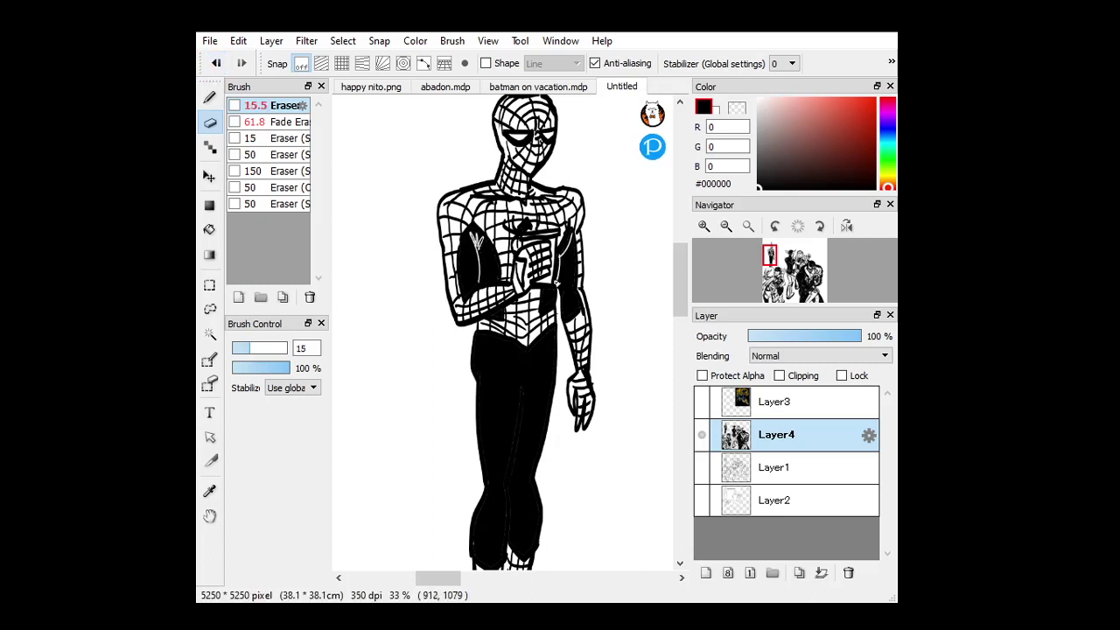
pyautogui.click(725, 226)
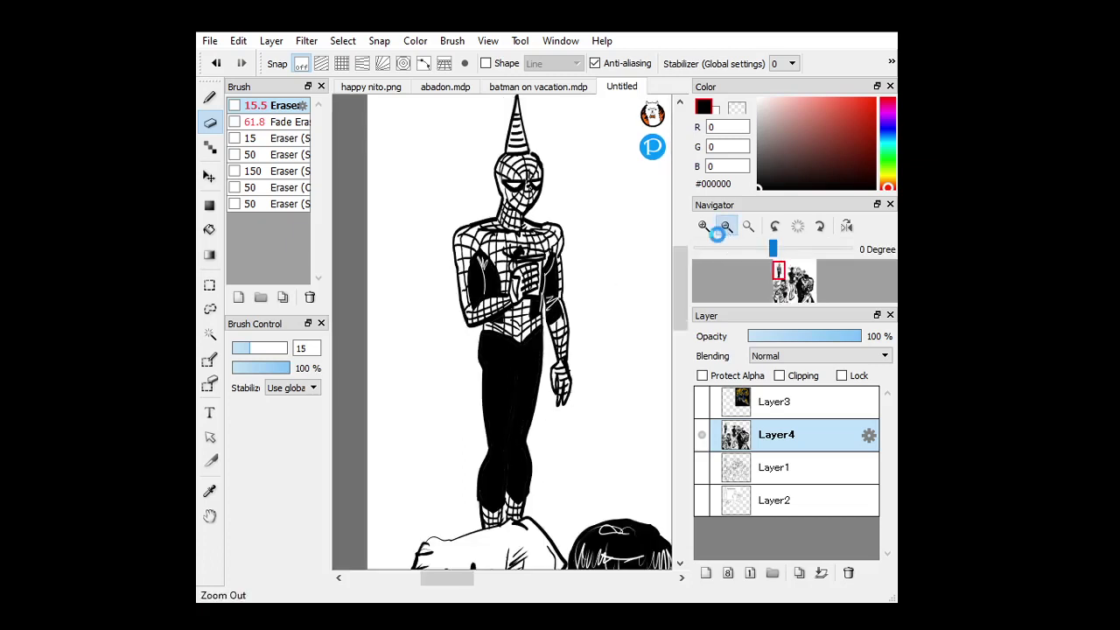
pyautogui.scroll(-2, 604, 275)
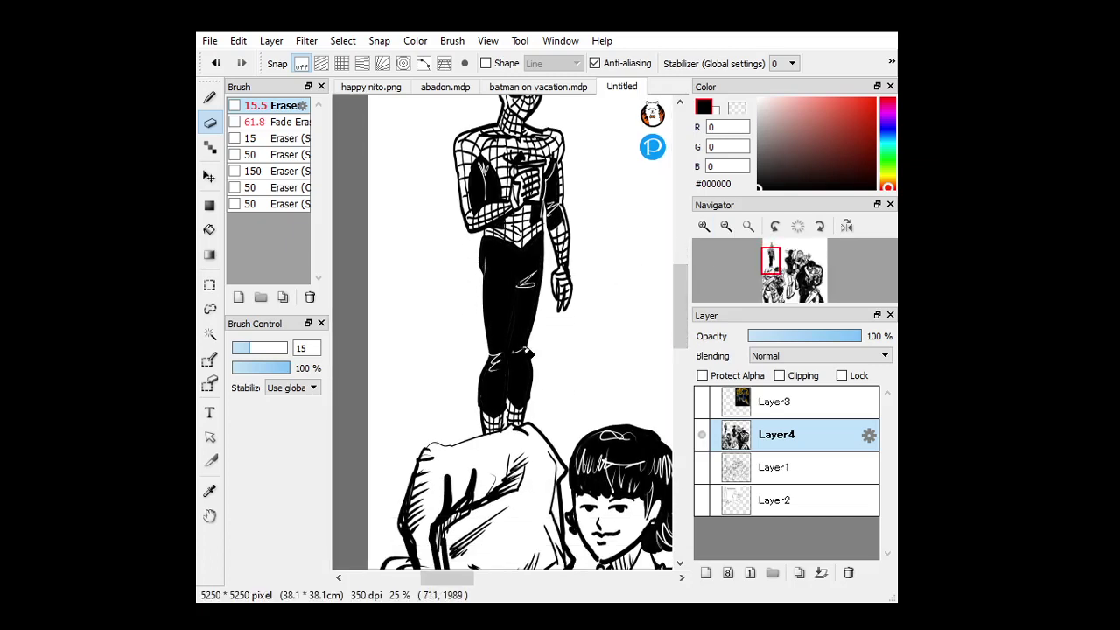
pyautogui.click(725, 226)
pyautogui.click(727, 228)
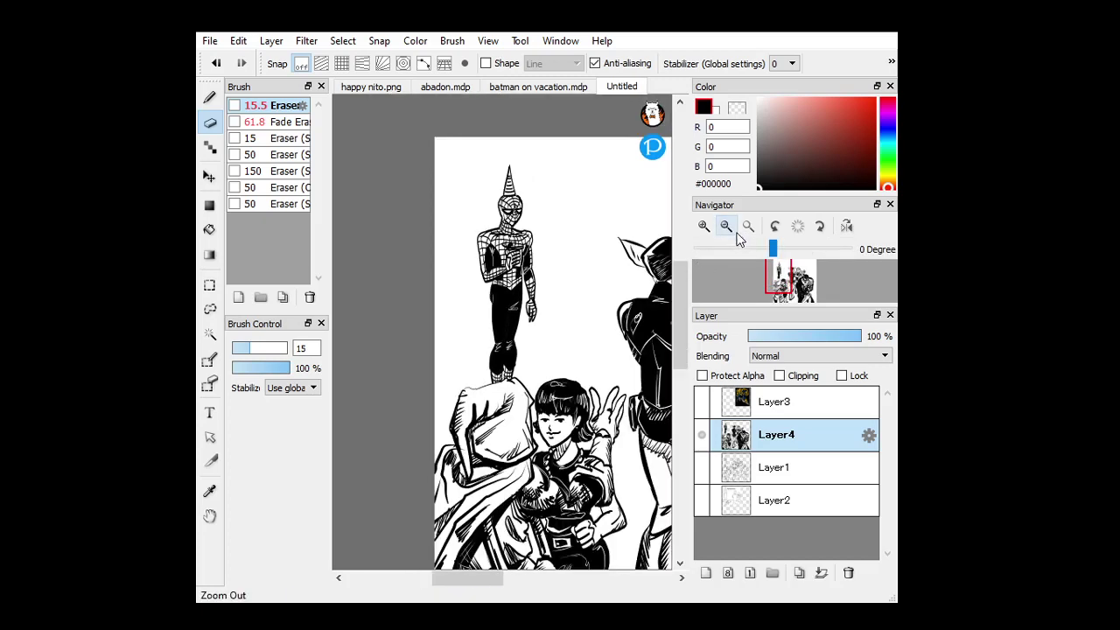
pyautogui.click(748, 227)
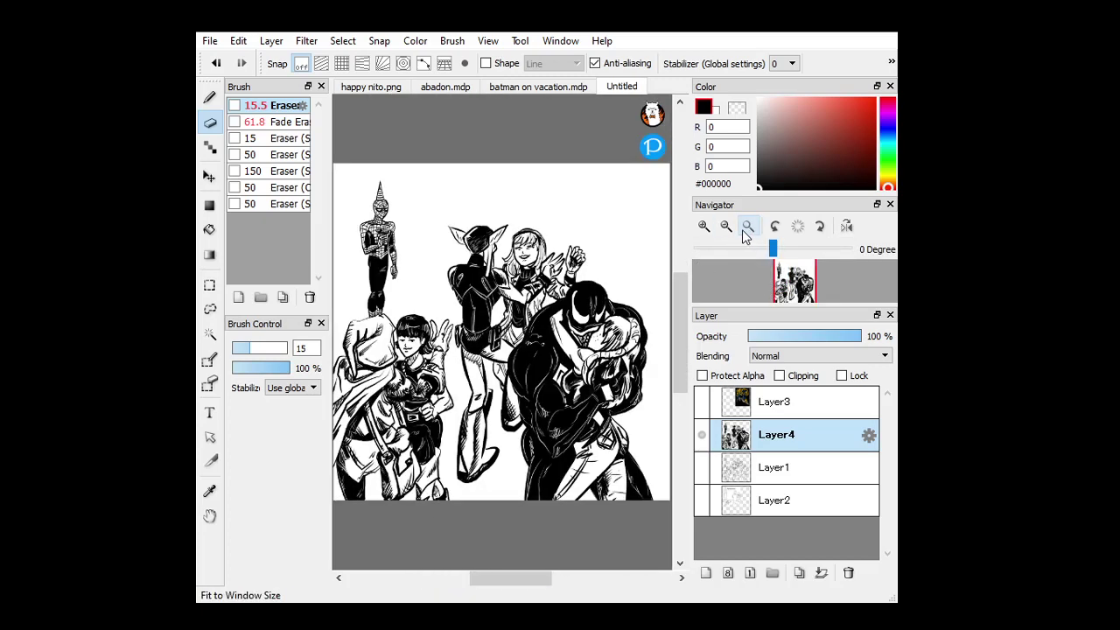
pyautogui.click(702, 468)
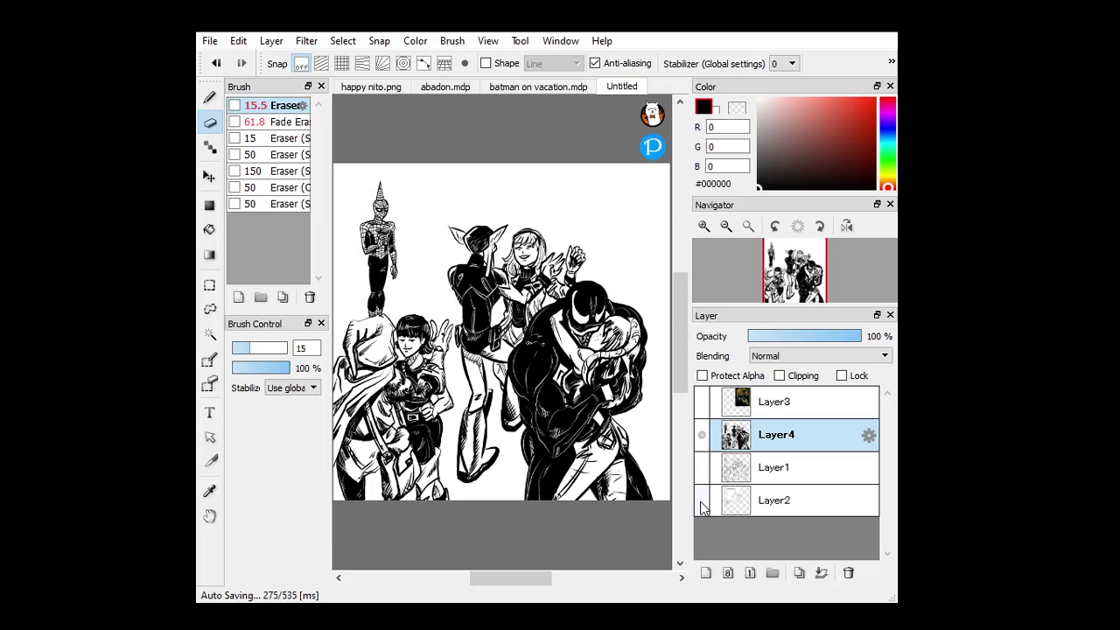
pyautogui.click(704, 442)
pyautogui.click(704, 443)
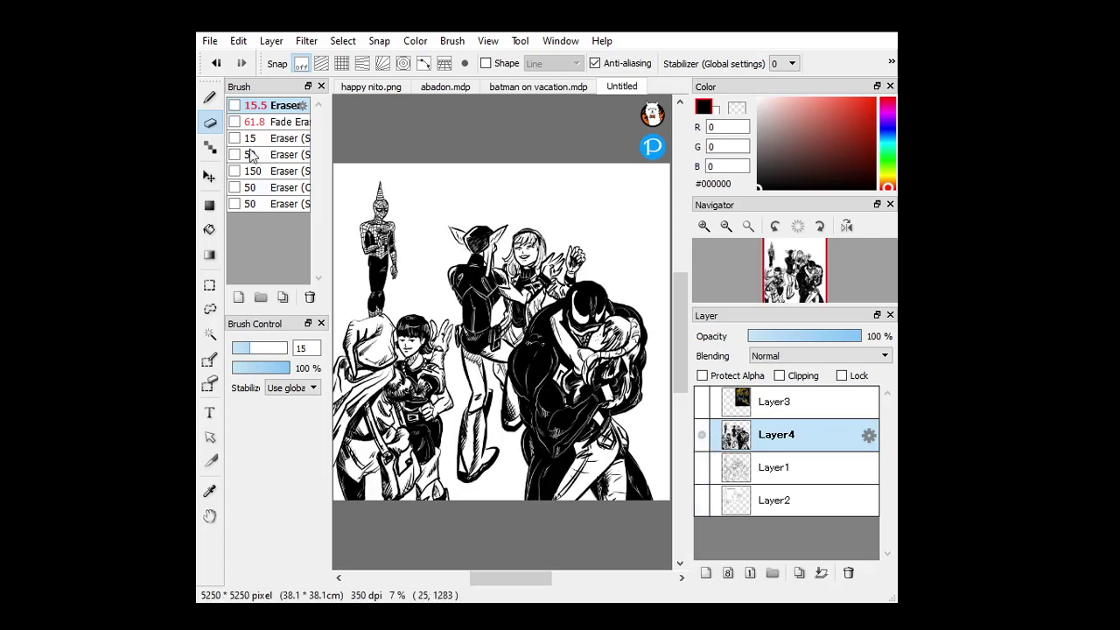
# Hatch a floor shadow beside the boots of the pointy-eared figure with the Marker at size 73.
pyautogui.click(210, 98)
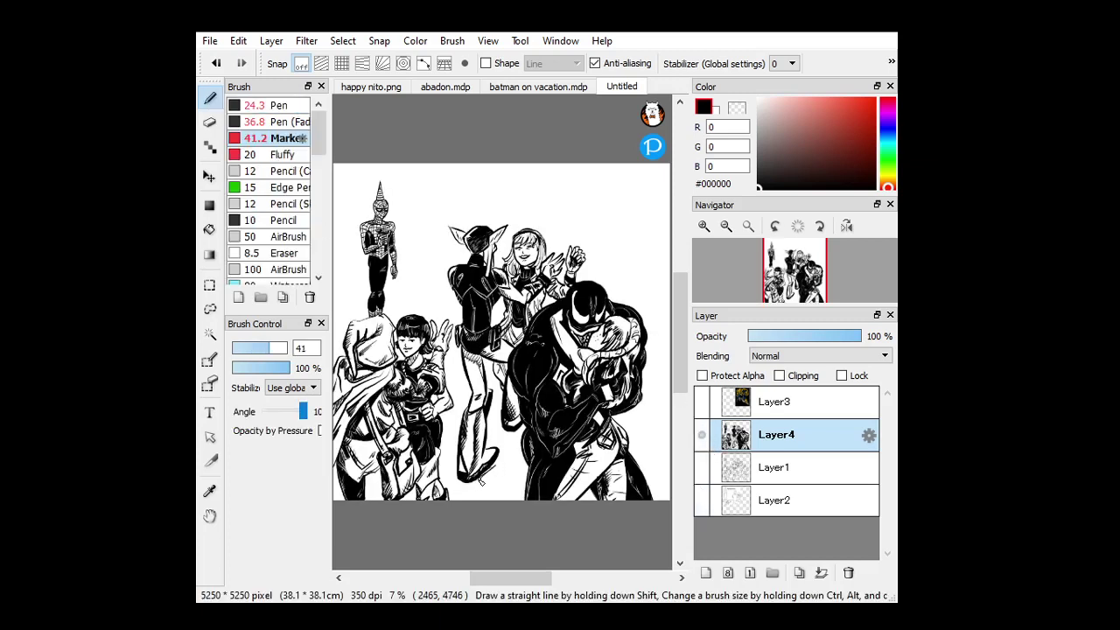
pyautogui.click(277, 347)
pyautogui.moveTo(509, 436); pyautogui.dragTo(515, 461)
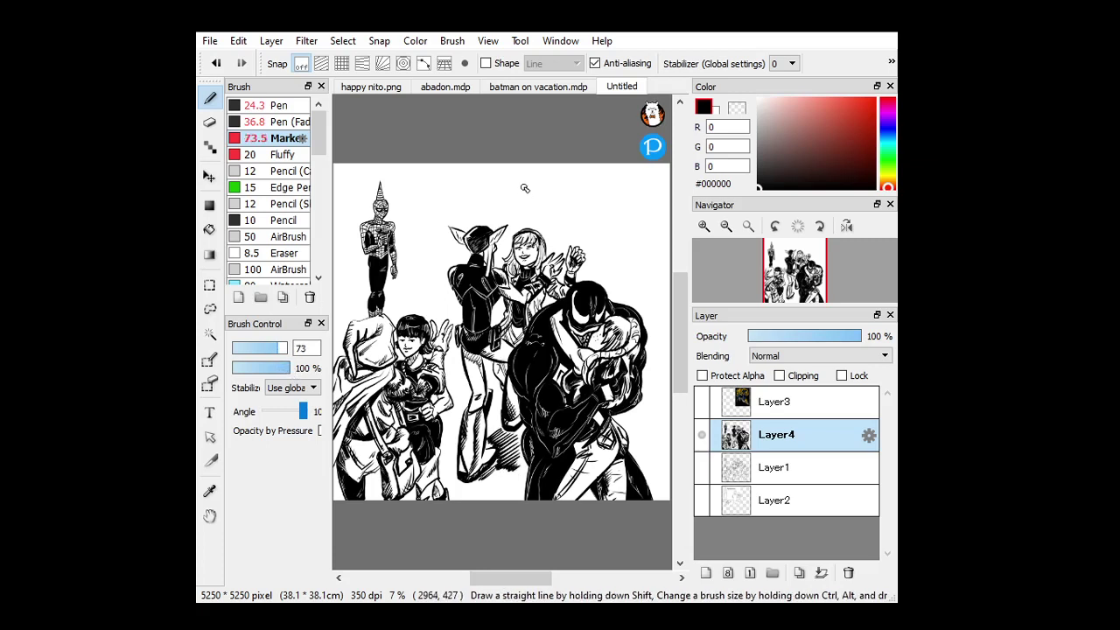
# Add a new layer, check the sketch layers' contents, and place the new layer directly beneath the inked Layer4.
pyautogui.click(707, 573)
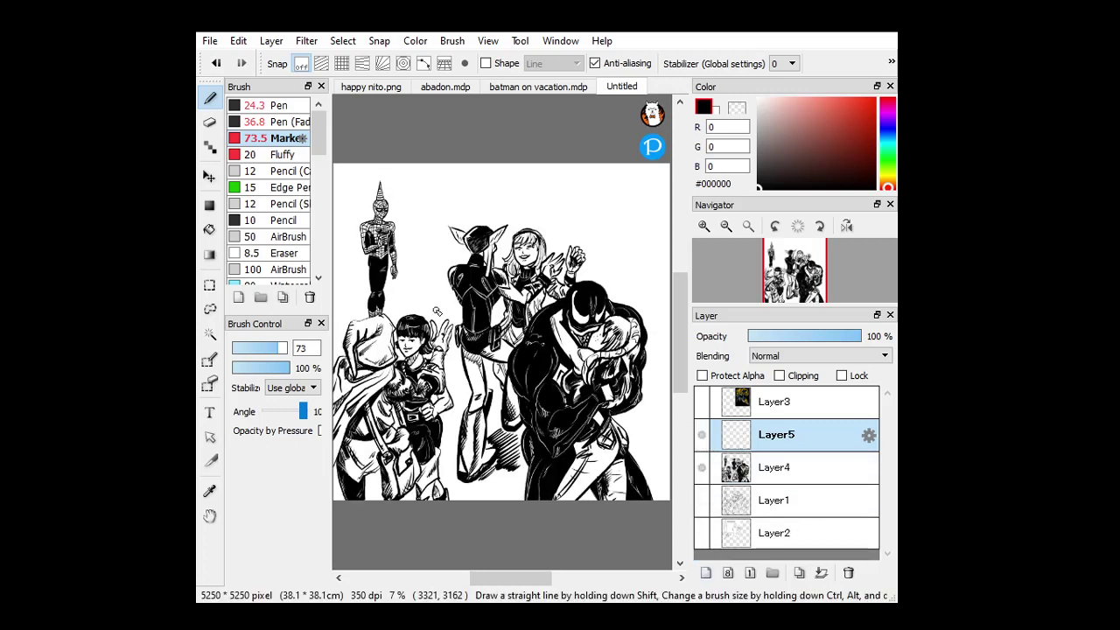
pyautogui.click(702, 501)
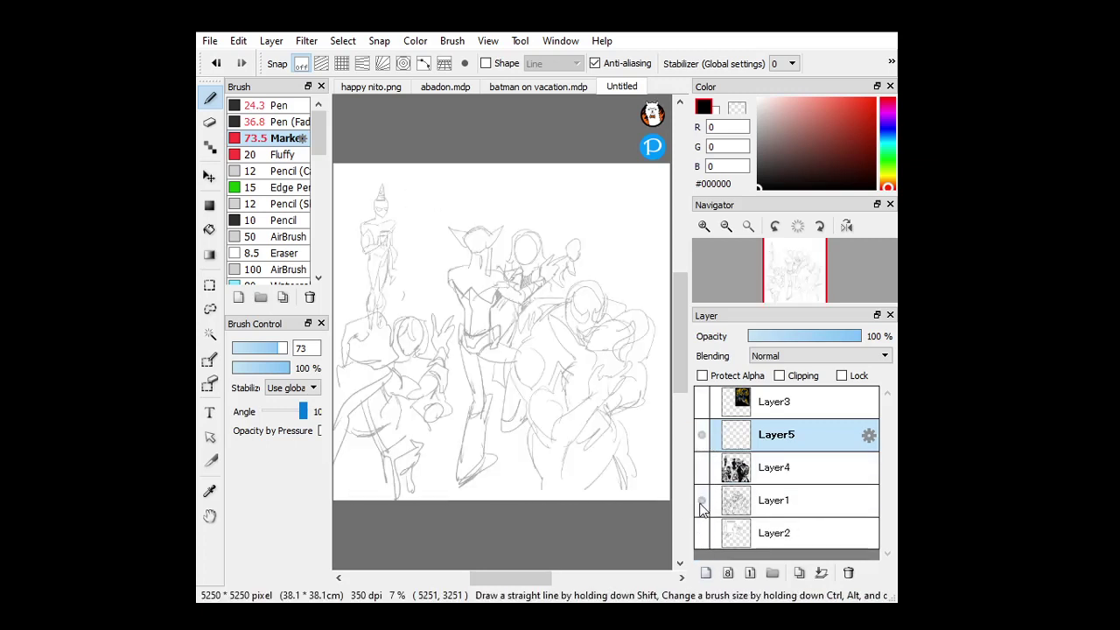
pyautogui.click(702, 501)
pyautogui.click(705, 535)
pyautogui.click(701, 532)
pyautogui.click(701, 467)
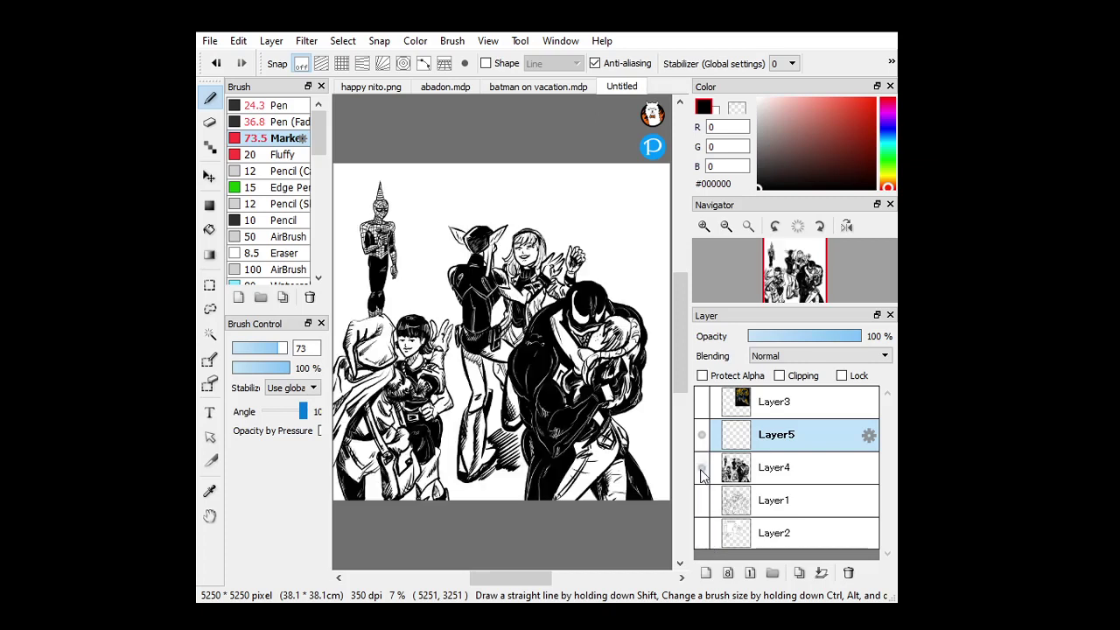
pyautogui.moveTo(787, 448); pyautogui.dragTo(787, 476)
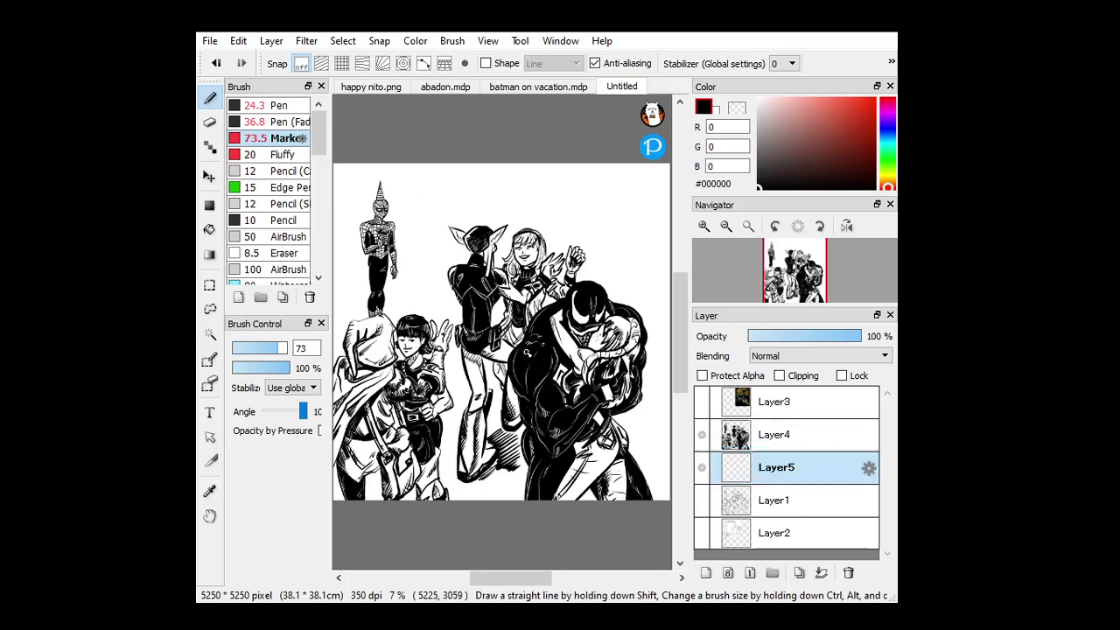
# Draw the room's vertical wall corner beside Spider-Man and a slanting floor line across to the canvas's right edge on Layer5.
pyautogui.moveTo(356, 159); pyautogui.dragTo(359, 301)
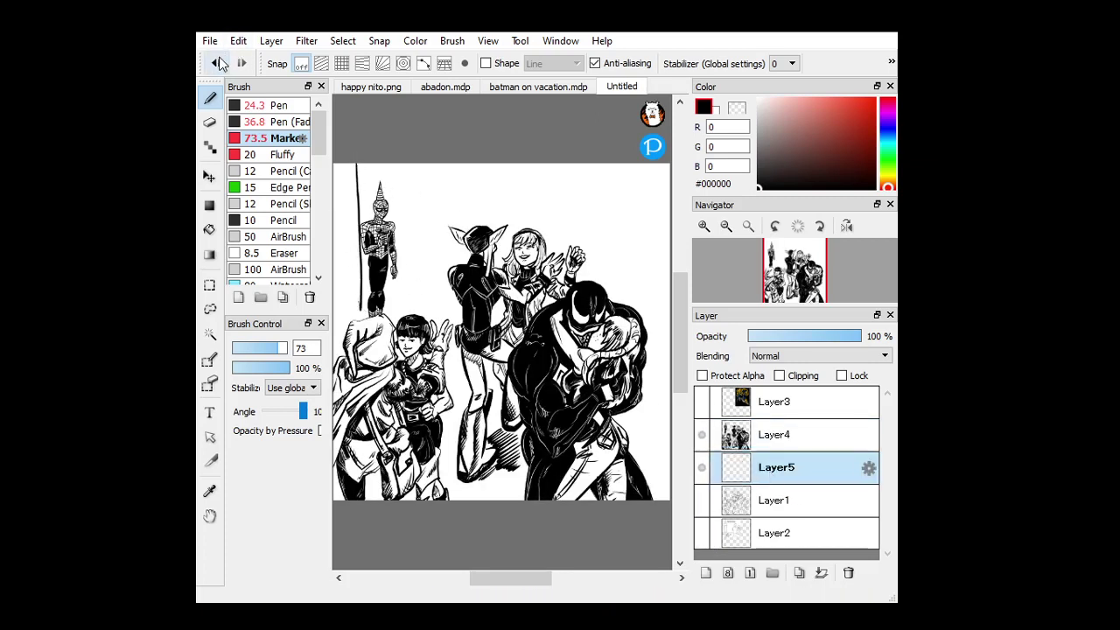
pyautogui.click(216, 63)
pyautogui.moveTo(359, 163)
pyautogui.mouseDown()
pyautogui.moveTo(358, 315)
pyautogui.moveTo(669, 357)
pyautogui.mouseUp()
# Erase the parts of the floor line that cross the figures with the Eraser at size 144.
pyautogui.click(210, 122)
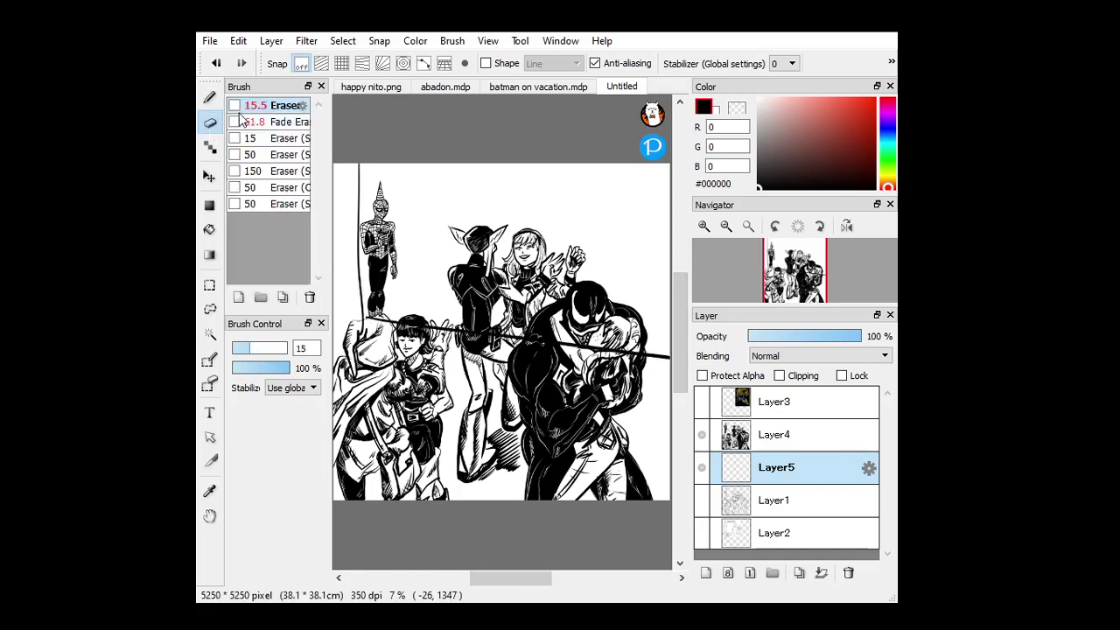
pyautogui.click(268, 349)
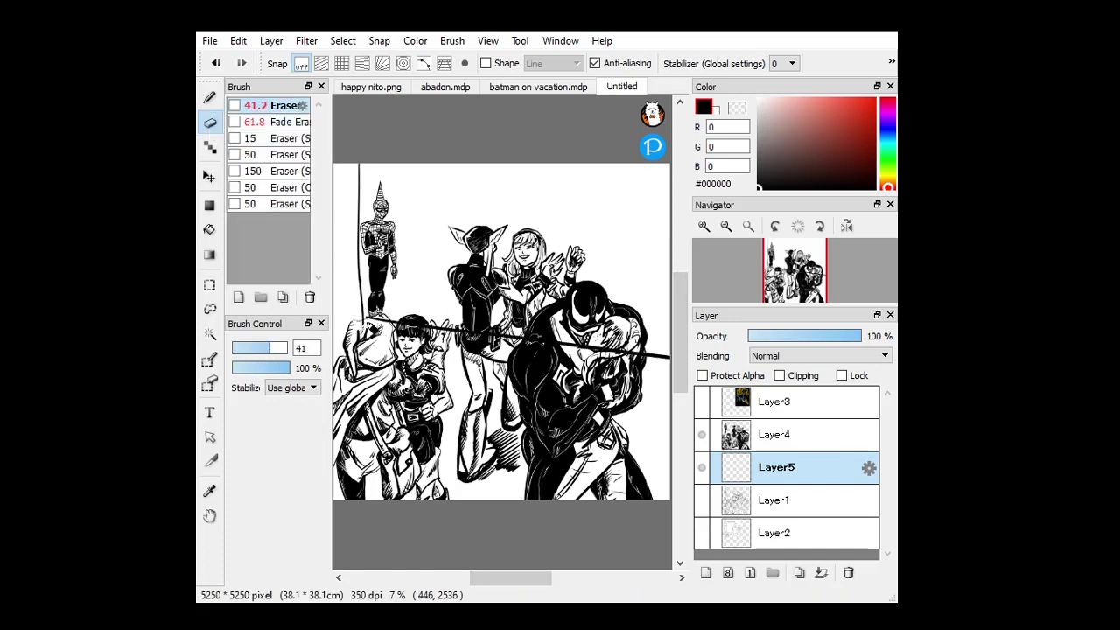
pyautogui.click(284, 348)
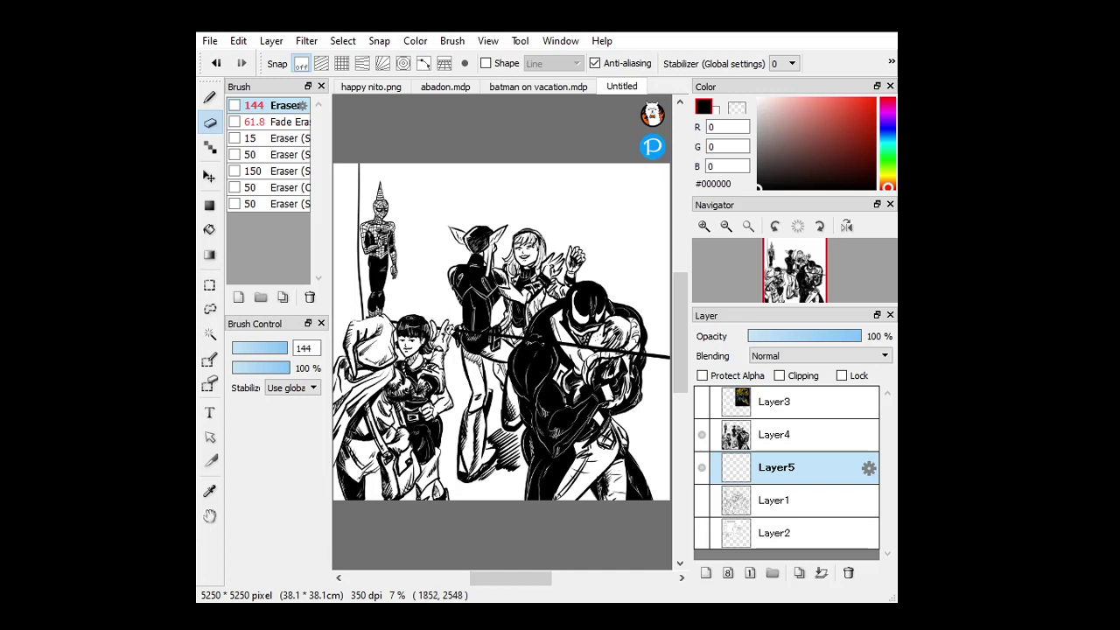
pyautogui.moveTo(479, 329)
pyautogui.mouseDown()
pyautogui.moveTo(502, 348)
pyautogui.moveTo(642, 348)
pyautogui.mouseUp()
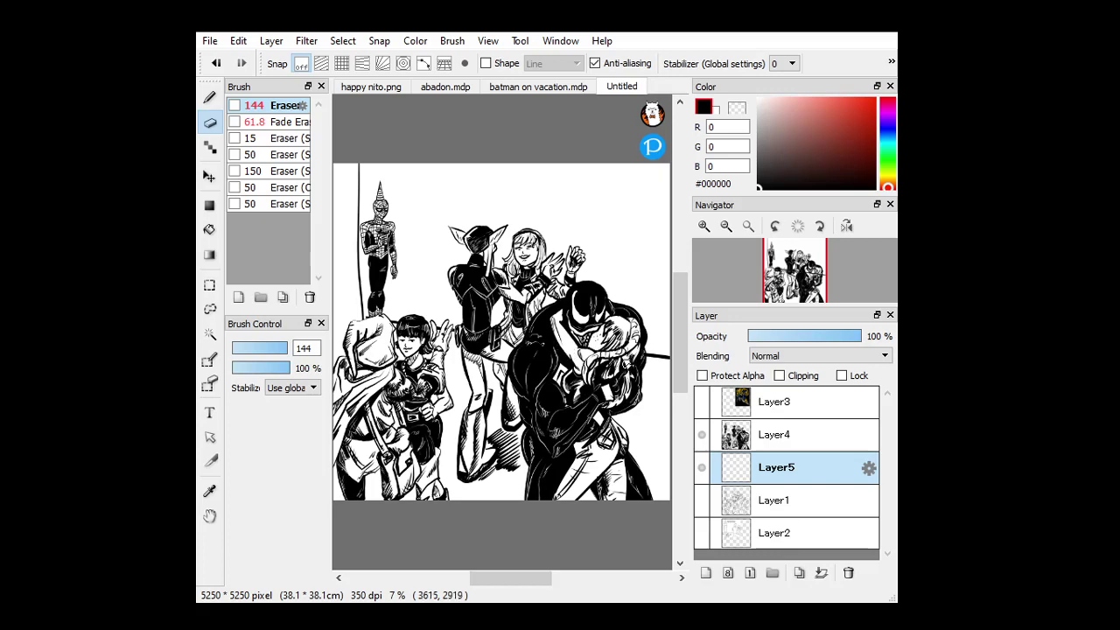
# Ink small droplets around the embracing couple on Layer4, using the Marker at size 25 for the finer ones.
pyautogui.click(707, 228)
pyautogui.click(711, 231)
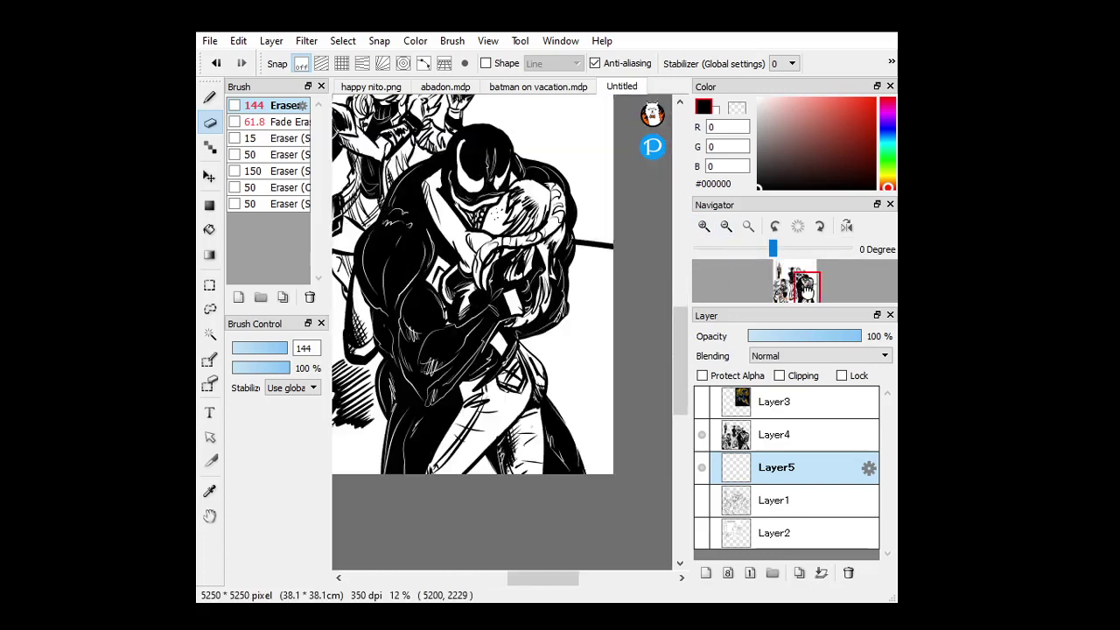
pyautogui.click(734, 434)
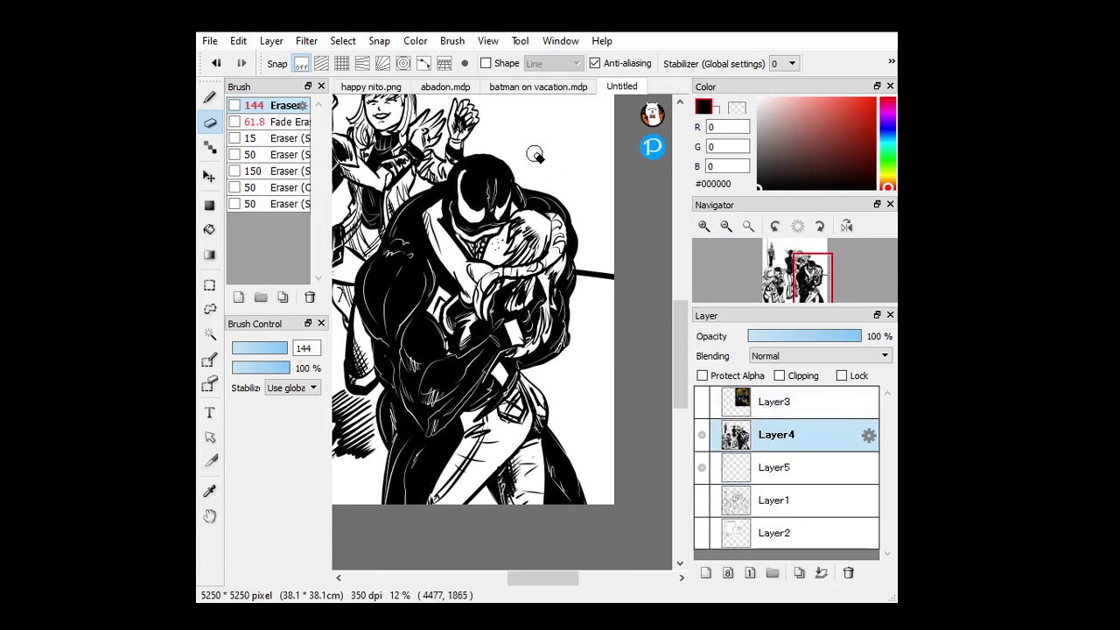
pyautogui.press('b')
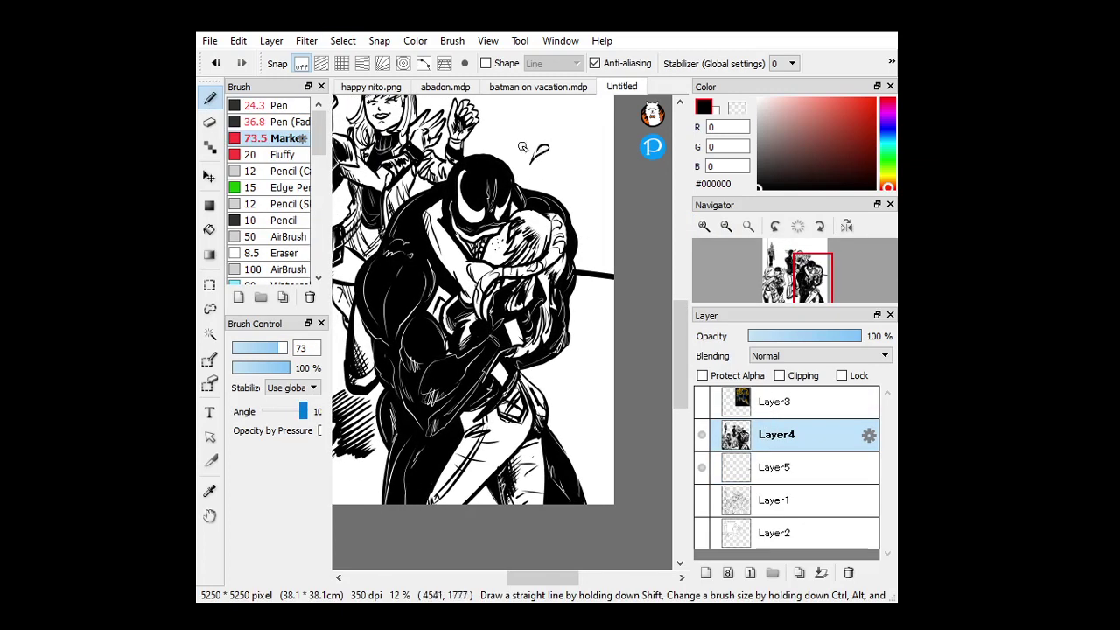
pyautogui.click(262, 349)
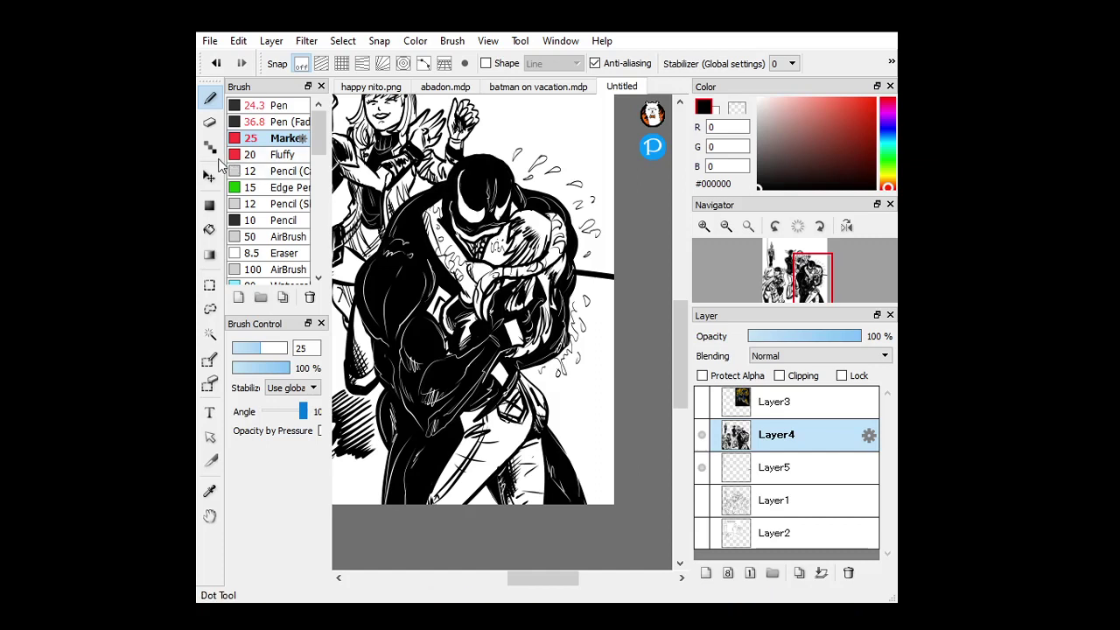
# Scratch a curved highlight into the black of Venom's head with the Eraser at size 29.
pyautogui.click(210, 122)
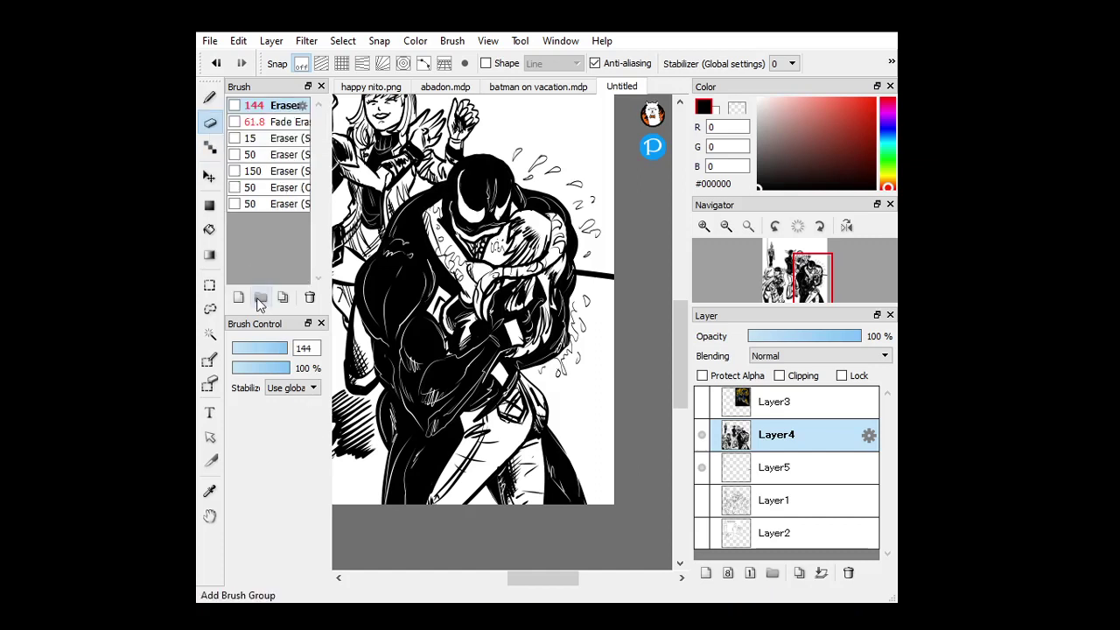
pyautogui.click(263, 347)
pyautogui.moveTo(454, 192); pyautogui.dragTo(455, 179)
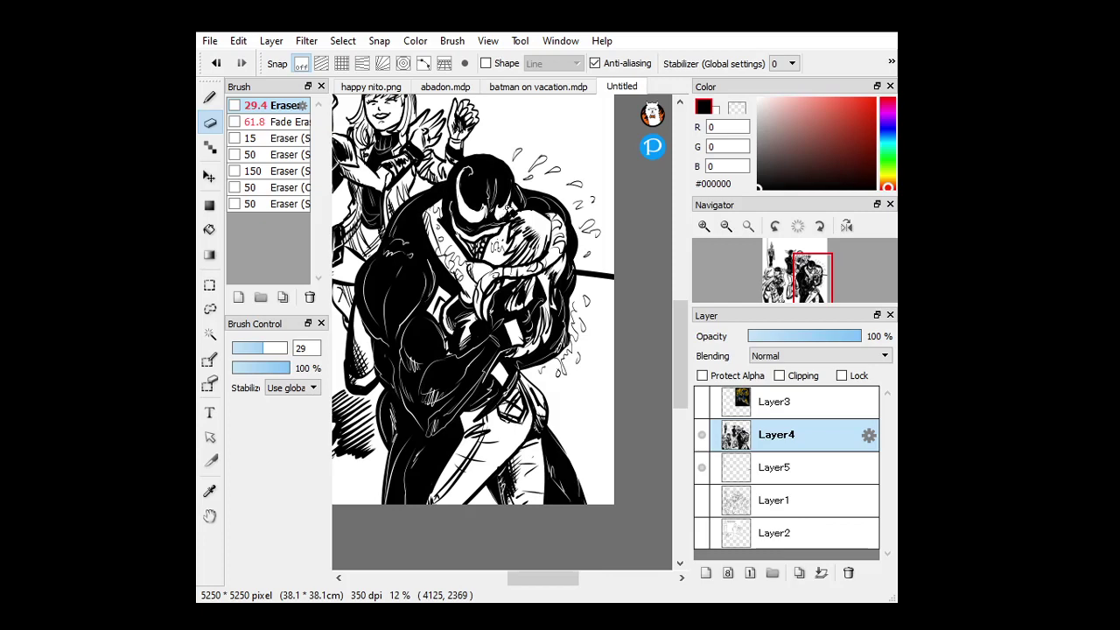
pyautogui.click(748, 225)
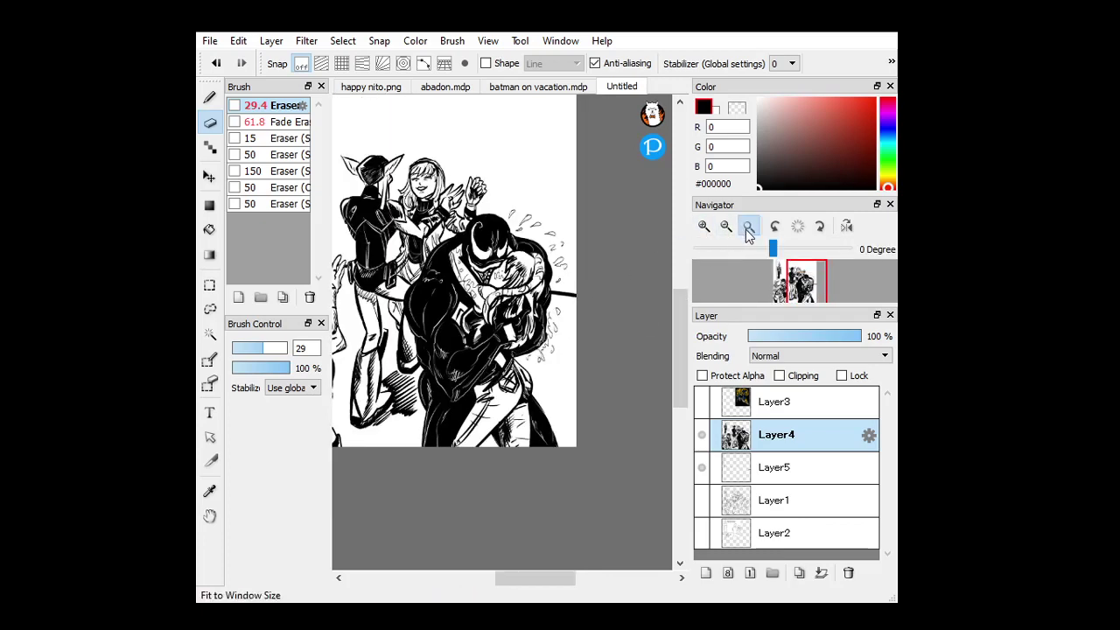
pyautogui.click(748, 226)
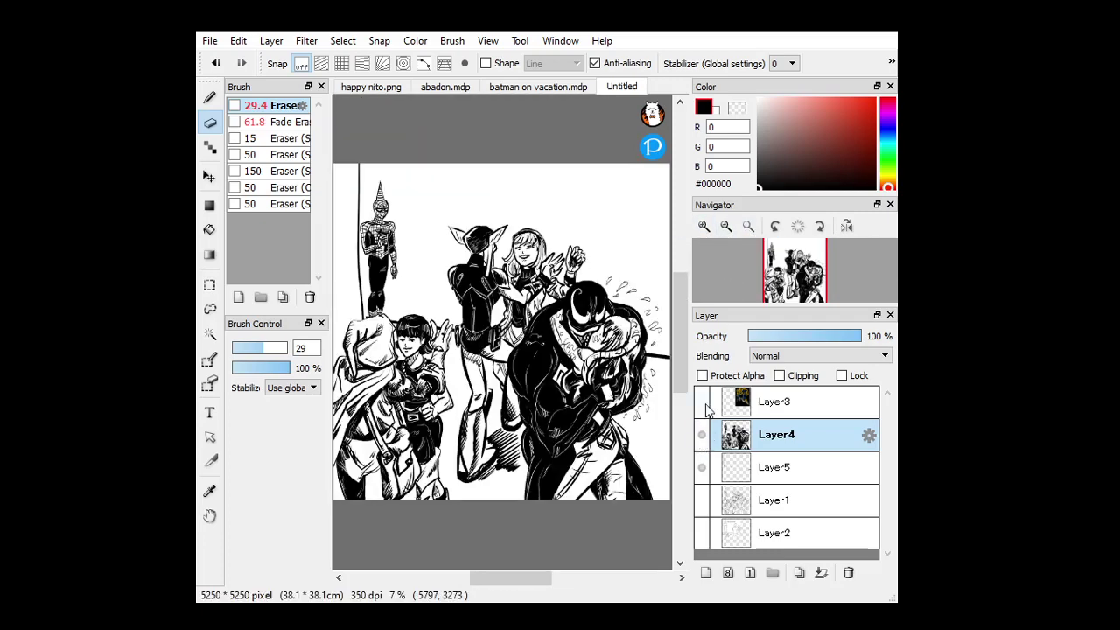
# Handwrite the first part of the artist's handle near the canvas's upper right corner with the Marker at size 25.
pyautogui.click(703, 225)
pyautogui.moveTo(790, 282)
pyautogui.mouseDown()
pyautogui.moveTo(809, 285)
pyautogui.moveTo(805, 274)
pyautogui.moveTo(792, 306)
pyautogui.moveTo(769, 249)
pyautogui.moveTo(814, 265)
pyautogui.mouseUp()
pyautogui.click(704, 225)
pyautogui.click(208, 102)
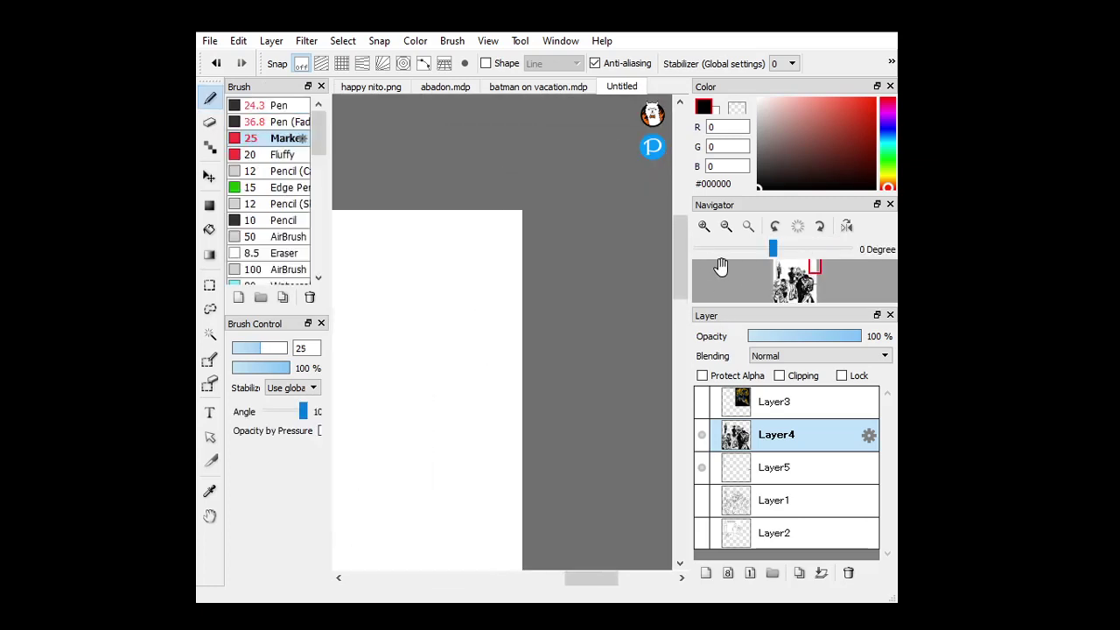
pyautogui.click(703, 225)
pyautogui.moveTo(681, 266); pyautogui.dragTo(682, 261)
pyautogui.moveTo(404, 261)
pyautogui.mouseDown()
pyautogui.moveTo(398, 271)
pyautogui.moveTo(421, 264)
pyautogui.mouseUp()
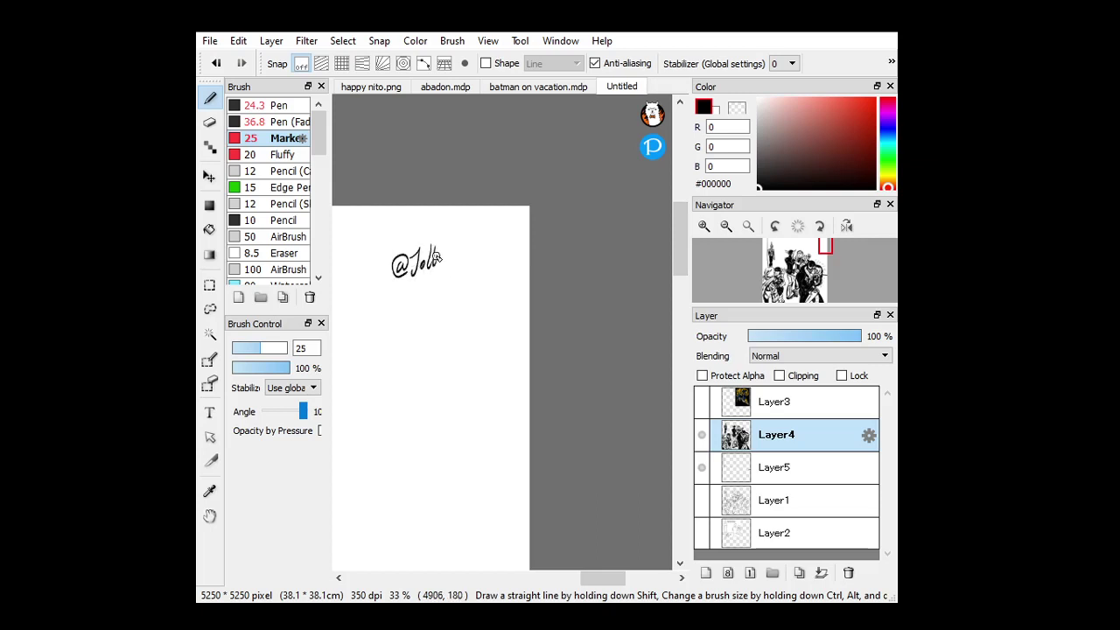
pyautogui.moveTo(454, 254); pyautogui.dragTo(453, 256)
pyautogui.moveTo(458, 252); pyautogui.dragTo(466, 254)
# Select the handwritten signature and move it down and to the left to make room for more text, clearing the selection.
pyautogui.click(209, 285)
pyautogui.moveTo(371, 216)
pyautogui.mouseDown()
pyautogui.moveTo(499, 305)
pyautogui.moveTo(528, 311)
pyautogui.mouseUp()
pyautogui.press('v')
pyautogui.moveTo(449, 272); pyautogui.dragTo(409, 293)
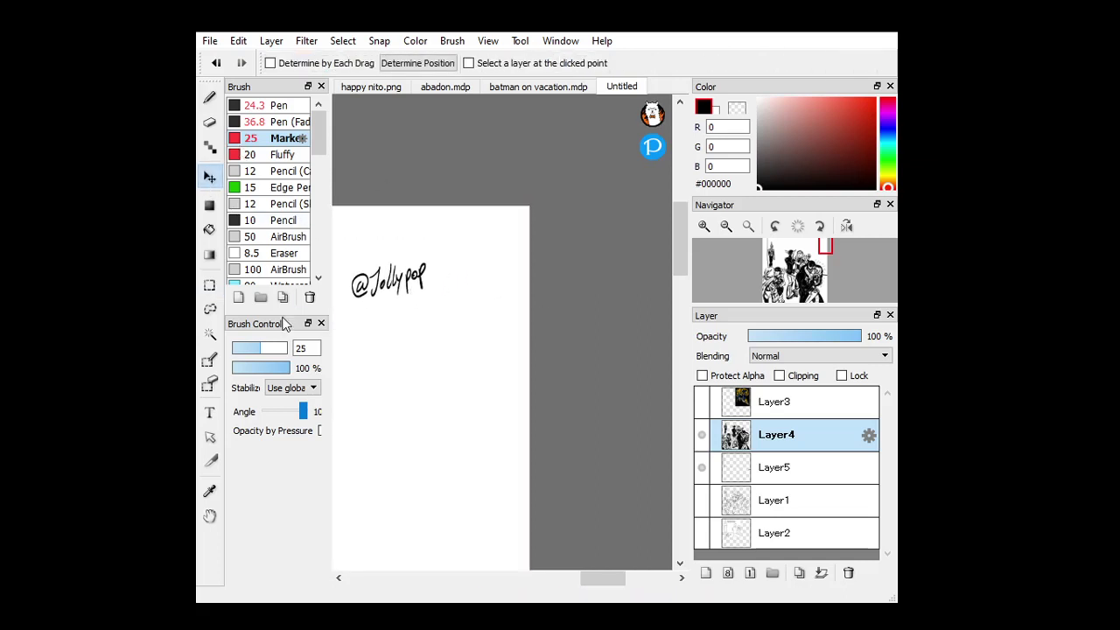
pyautogui.click(209, 285)
pyautogui.click(422, 138)
# Complete the signature with the rest of the artist's handle, an underline and the date beneath it.
pyautogui.click(209, 98)
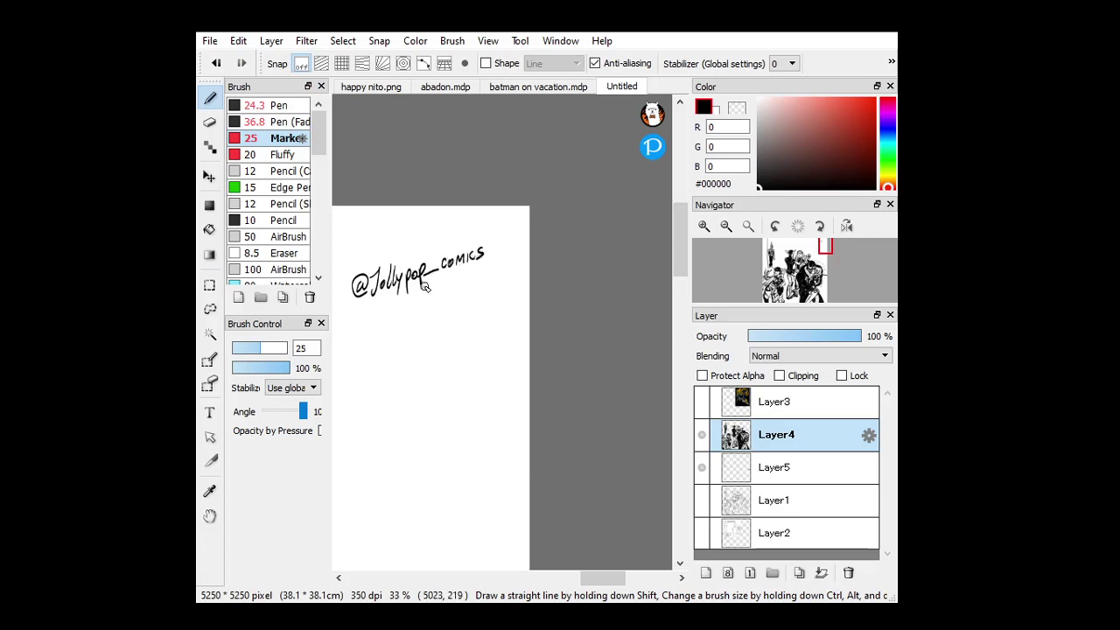
pyautogui.moveTo(369, 301)
pyautogui.mouseDown()
pyautogui.moveTo(481, 261)
pyautogui.moveTo(429, 301)
pyautogui.moveTo(458, 303)
pyautogui.mouseUp()
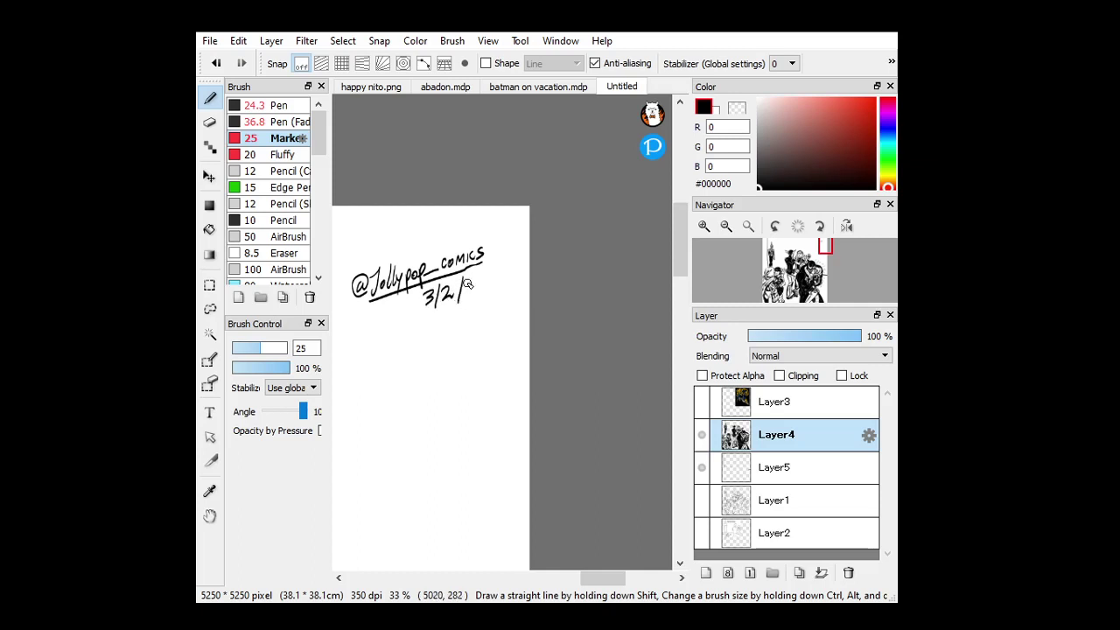
pyautogui.click(748, 227)
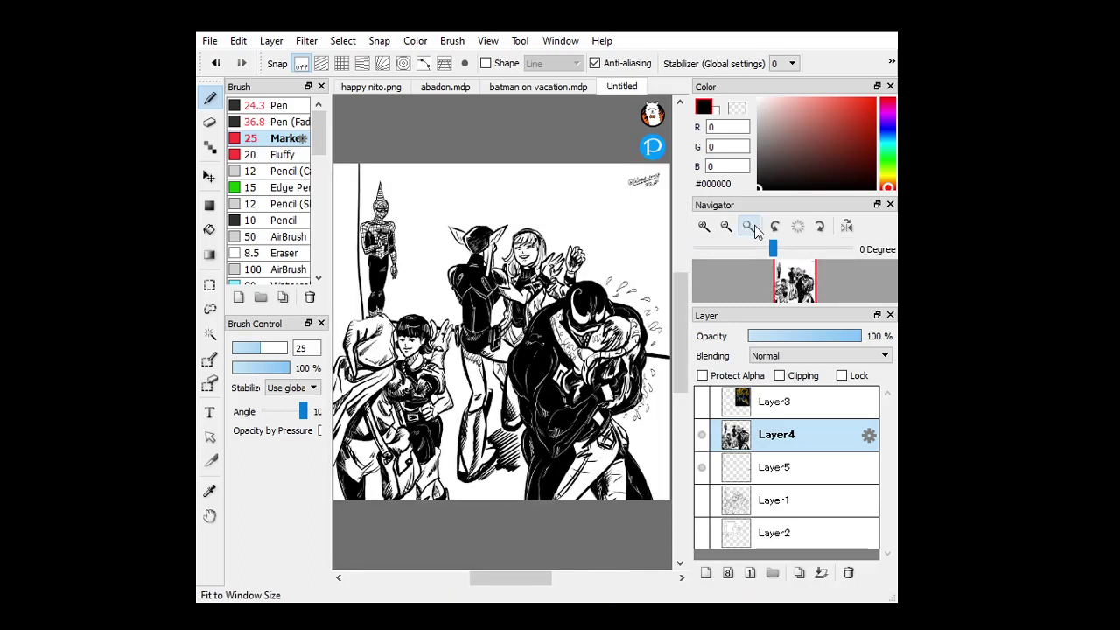